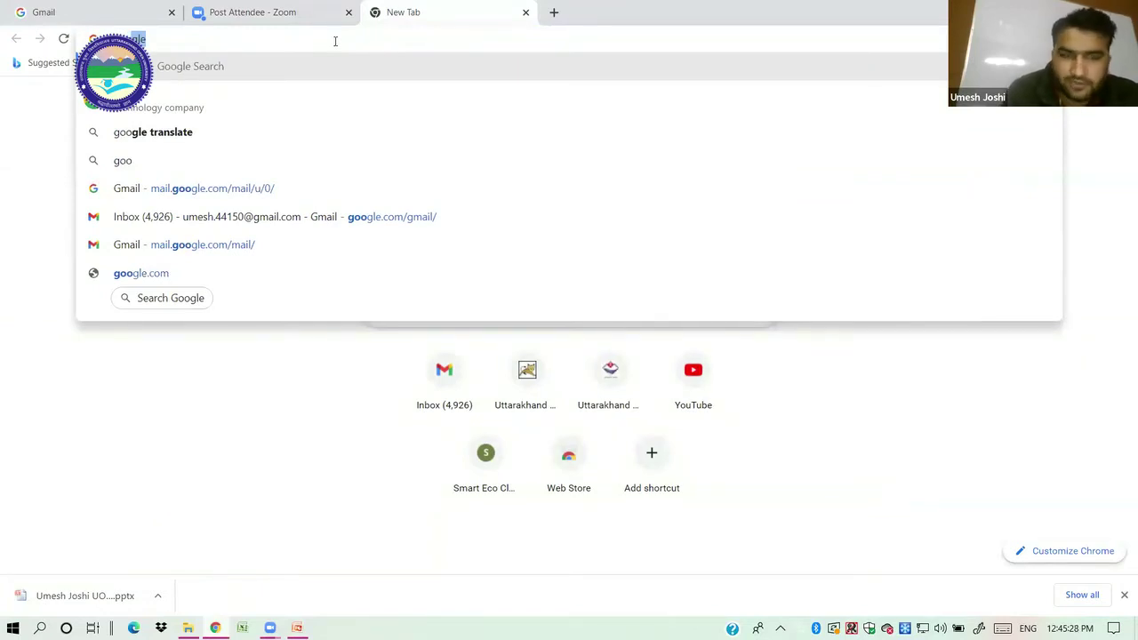
Step: Go to google.com and sign in to the Google account with its password
type("gle.com")
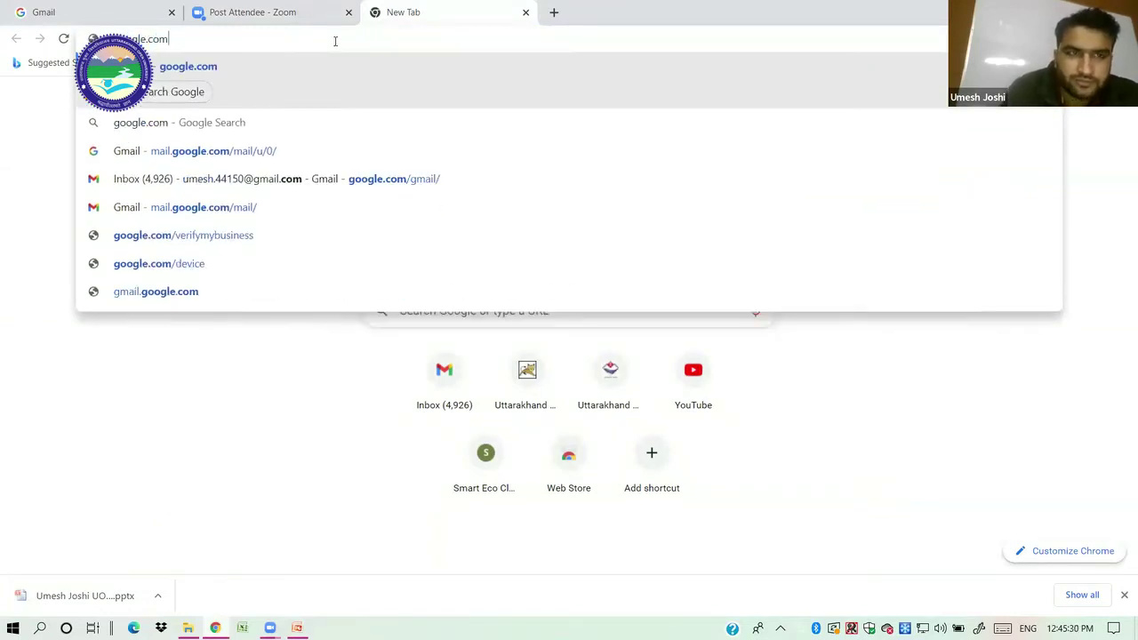
key("Return")
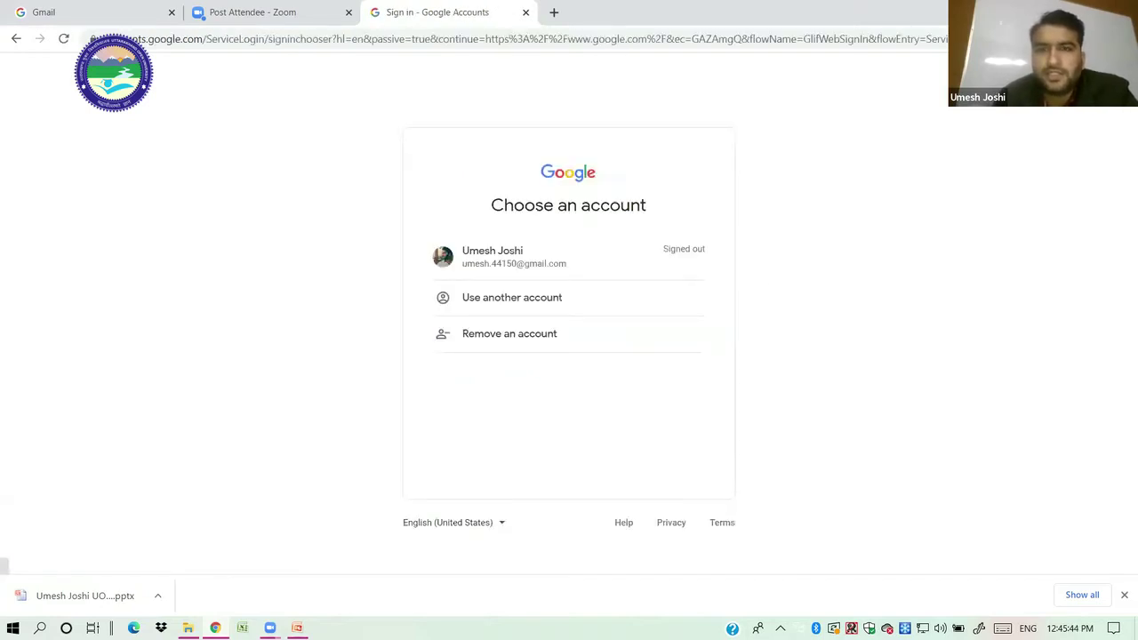
left_click(515, 259)
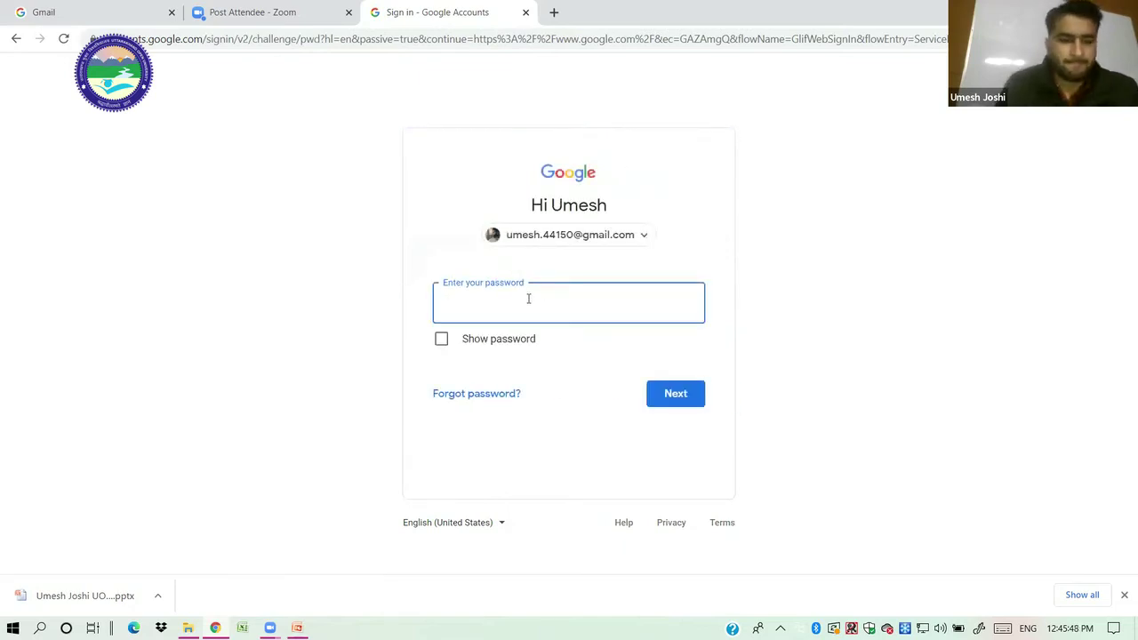
type("•••••••")
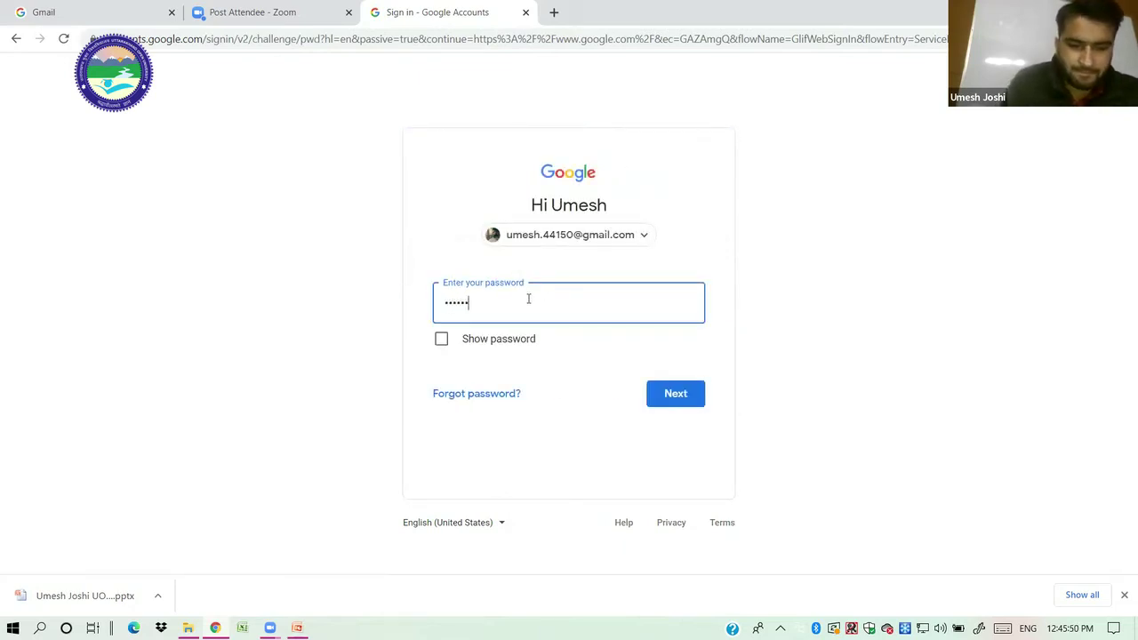
type("••••••")
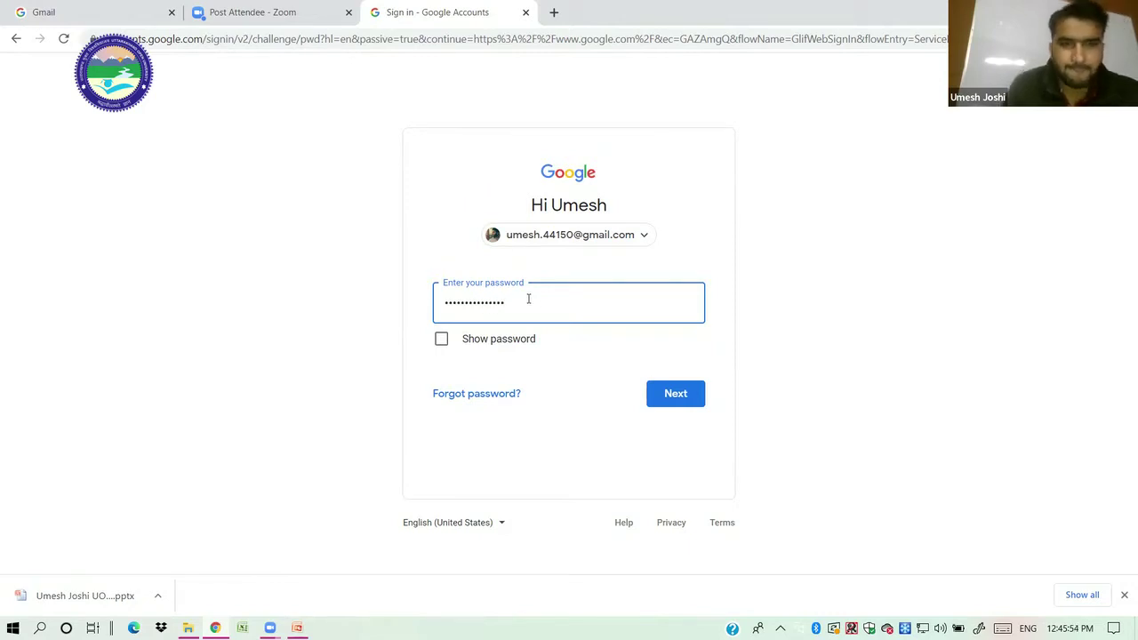
left_click(681, 394)
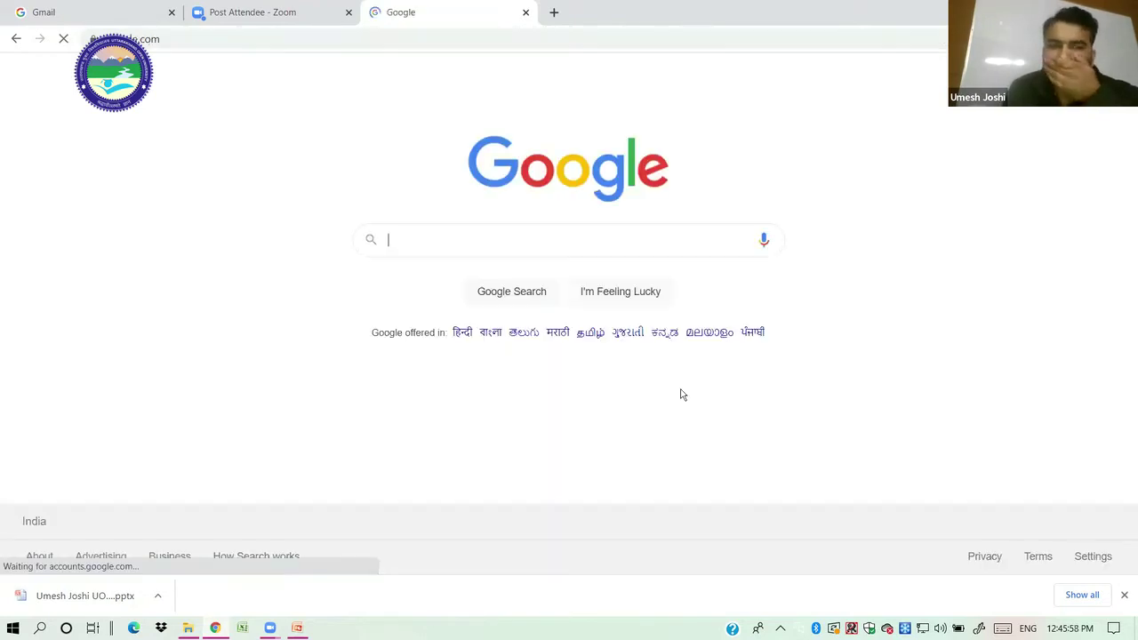
Step: Dismiss the promotion popup and launch Google Forms from the Google apps launcher
left_click(997, 223)
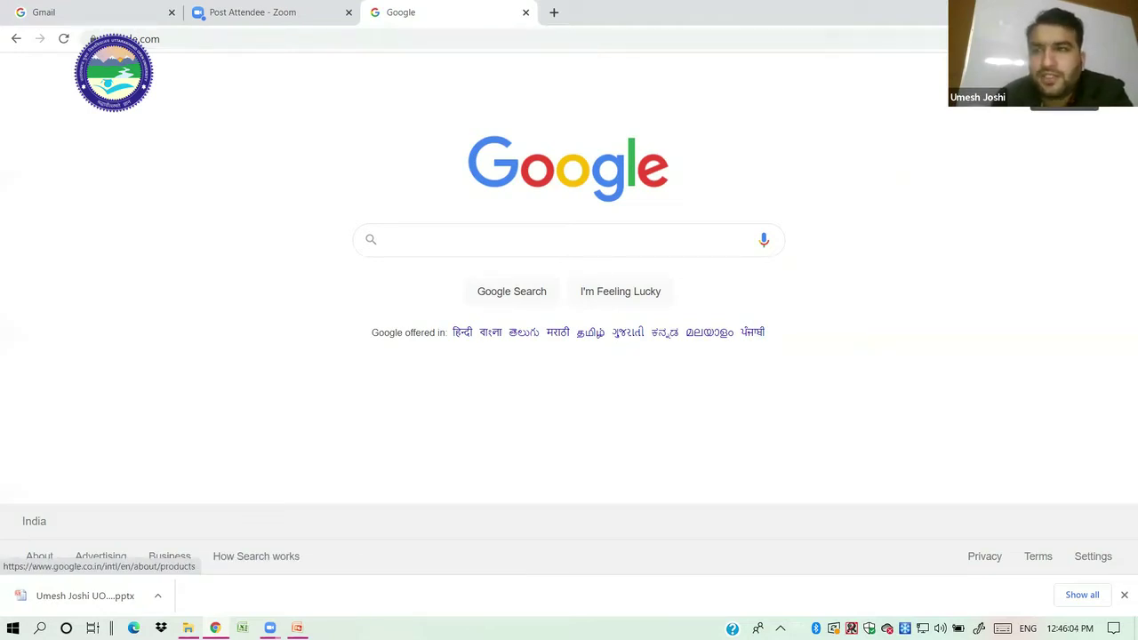
left_click(1084, 78)
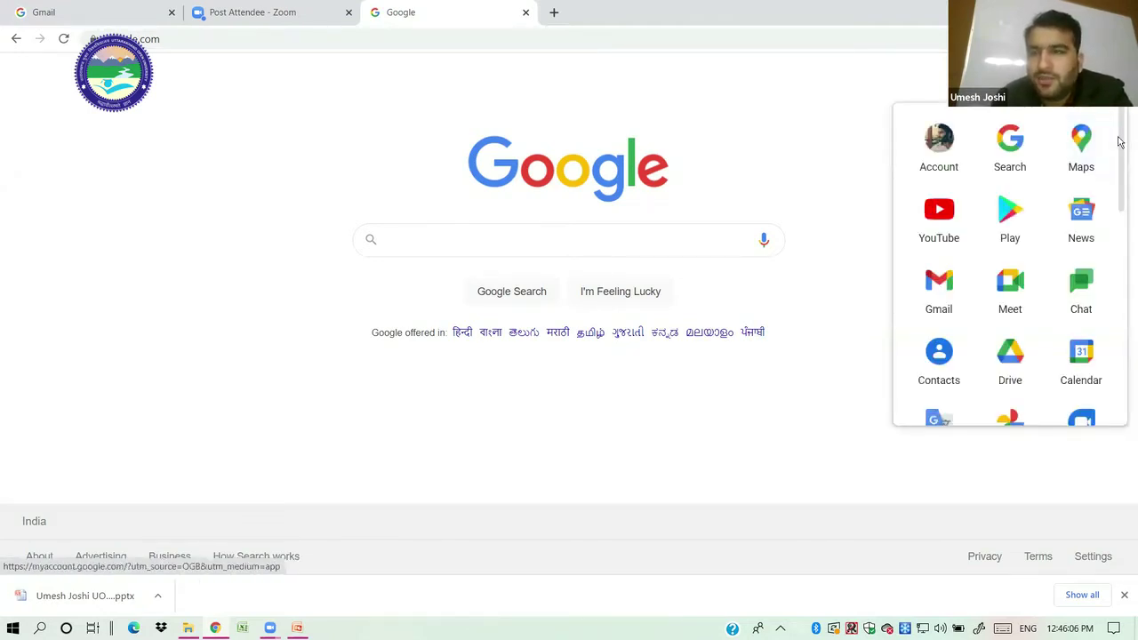
left_click_drag(1119, 143, 1126, 363)
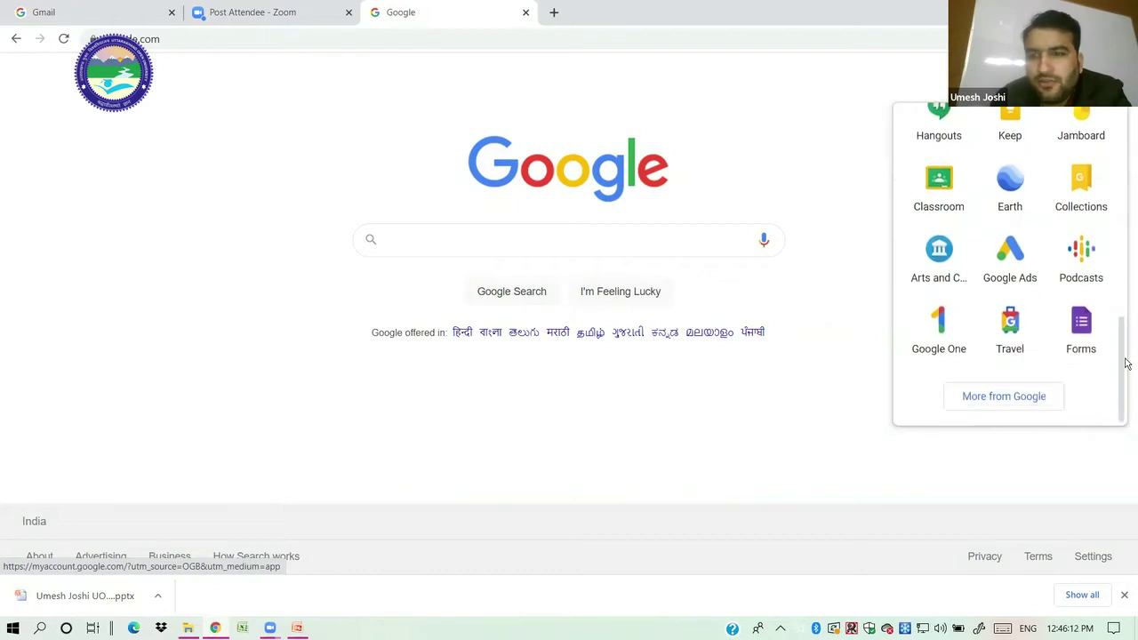
left_click(1081, 335)
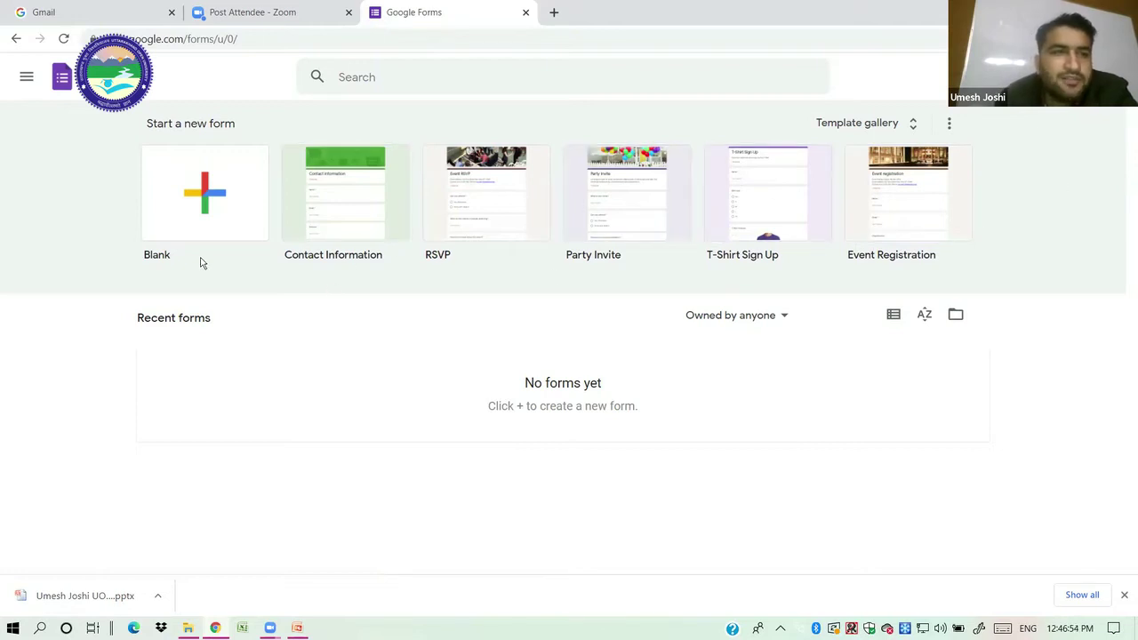
Step: Create a blank form and change its title to 'UOU'
left_click(208, 196)
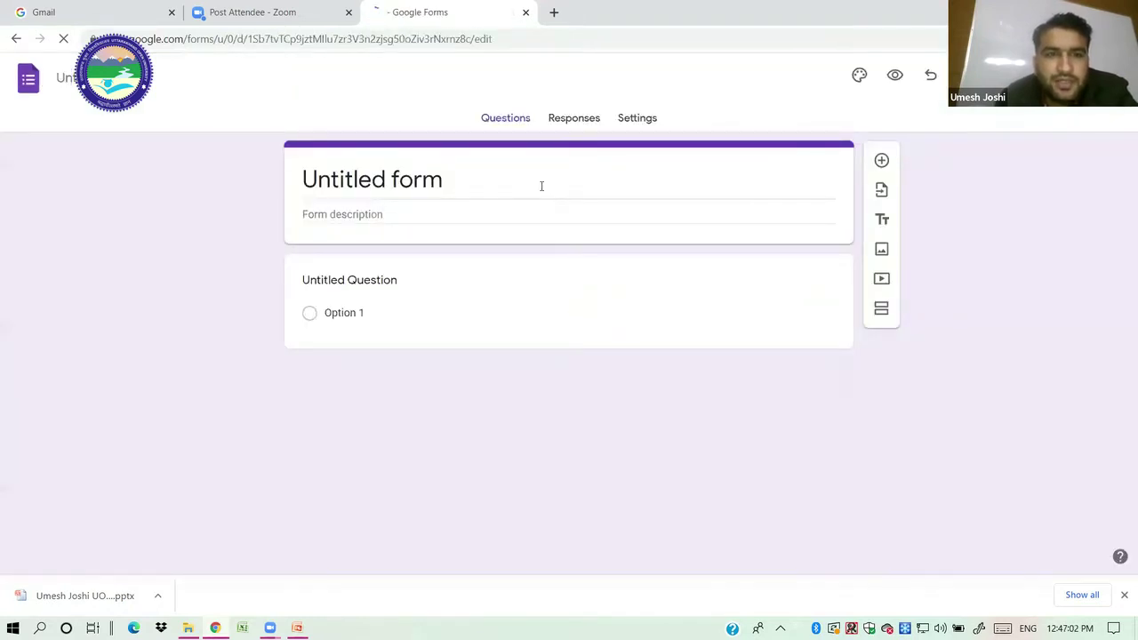
left_click(464, 189)
key("BackSpace")
key("BackSpace")
key("BackSpace")
key("BackSpace")
key("BackSpace")
key("BackSpace")
key("BackSpace")
key("BackSpace")
key("BackSpace")
key("BackSpace")
key("BackSpace")
key("BackSpace")
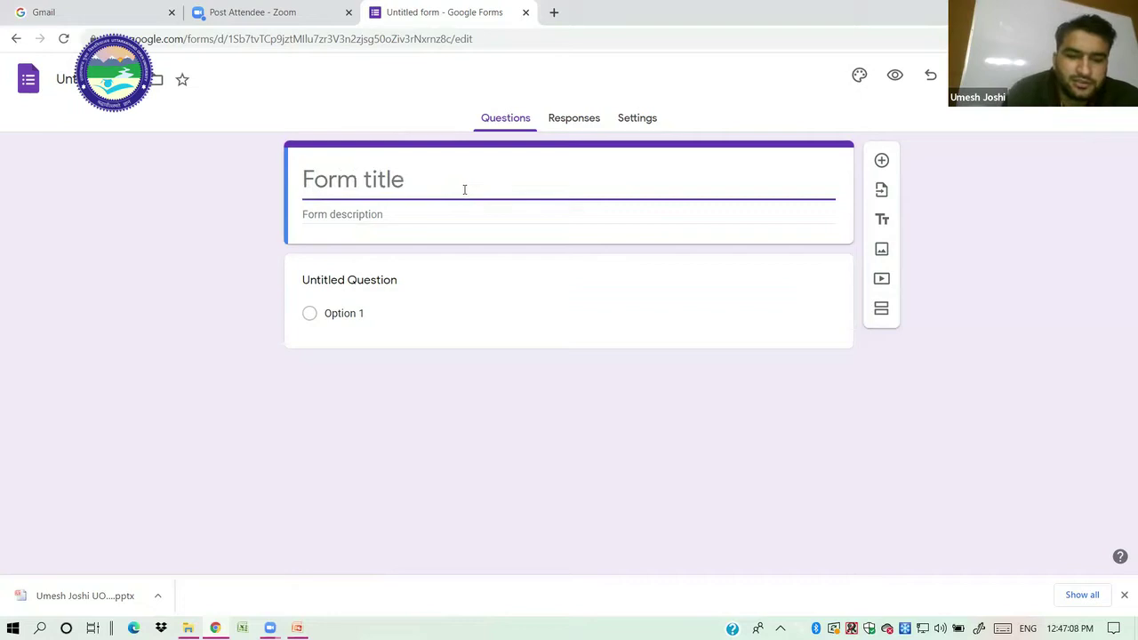
type("umes")
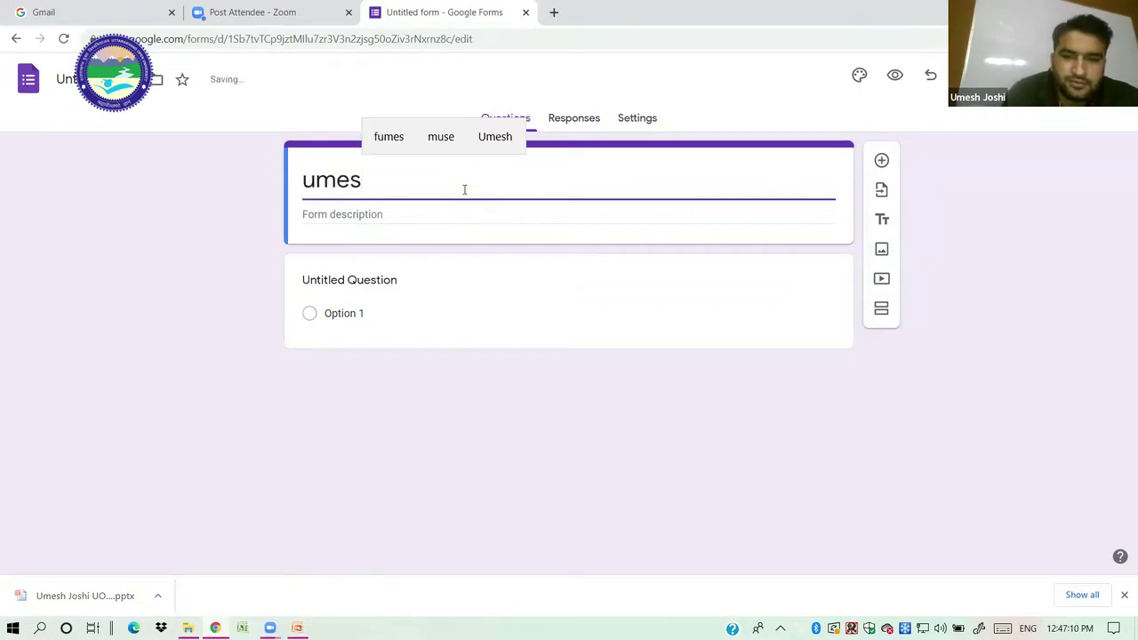
key("BackSpace")
key("BackSpace")
key("BackSpace")
key("BackSpace")
type("UOU")
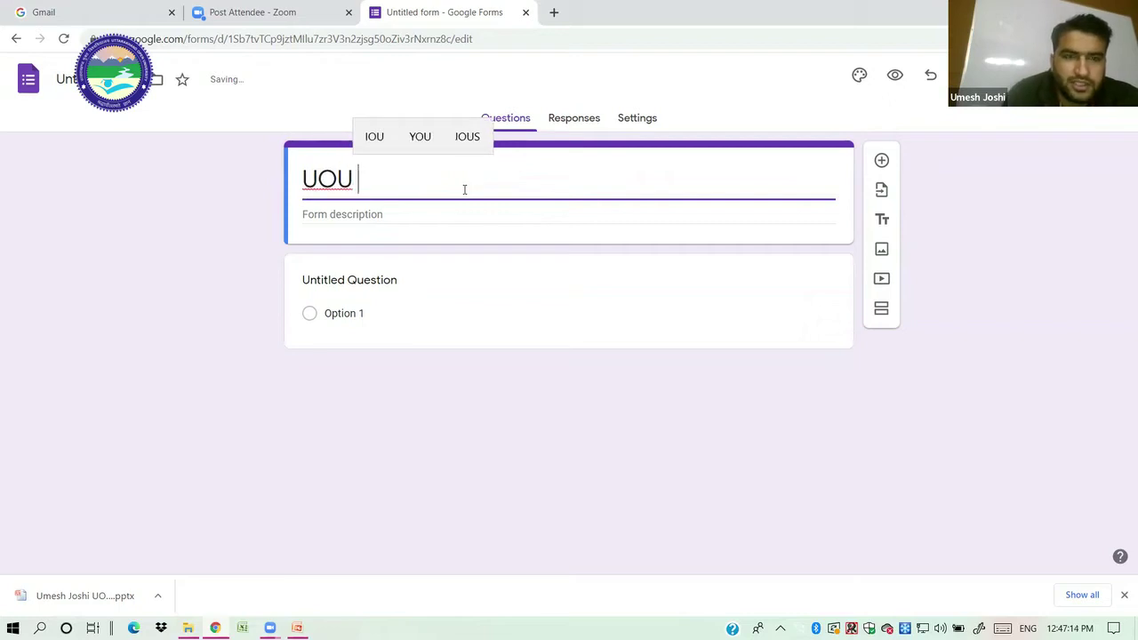
Step: Enter 'information...' as the form description
left_click(460, 212)
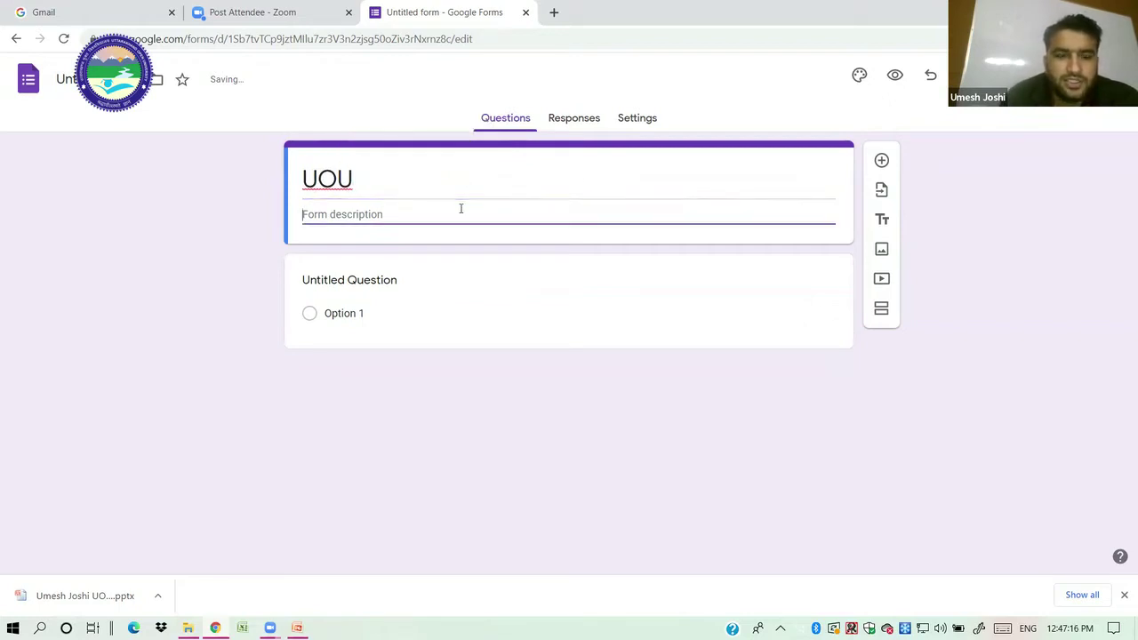
type("this is")
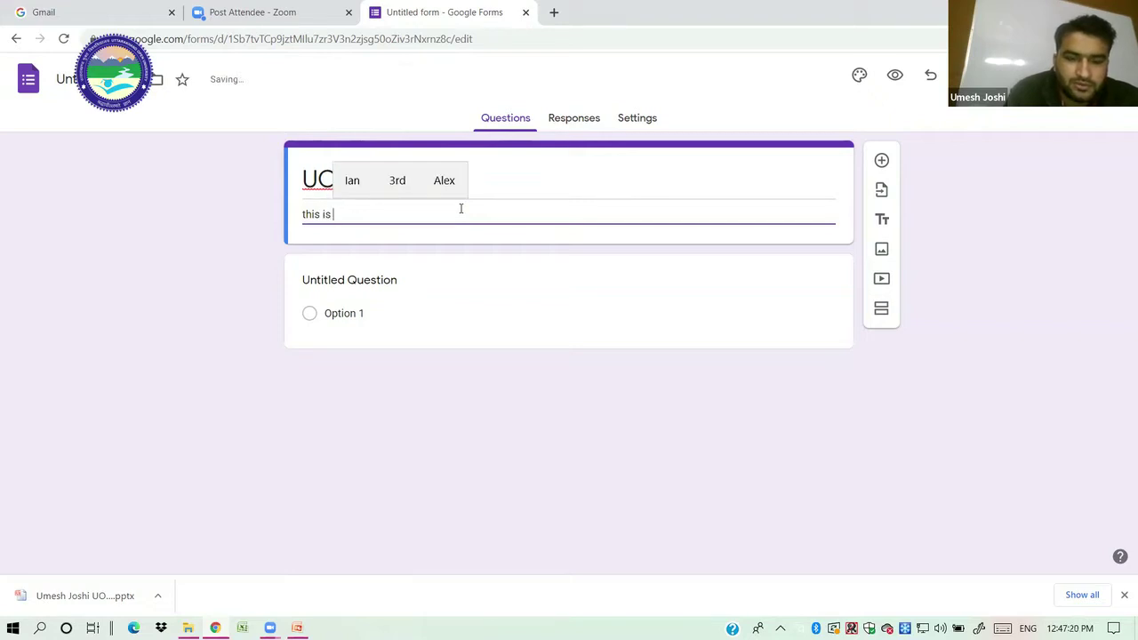
type("i")
key("BackSpace")
key("BackSpace")
key("BackSpace")
key("BackSpace")
key("BackSpace")
key("BackSpace")
key("BackSpace")
key("BackSpace")
key("BackSpace")
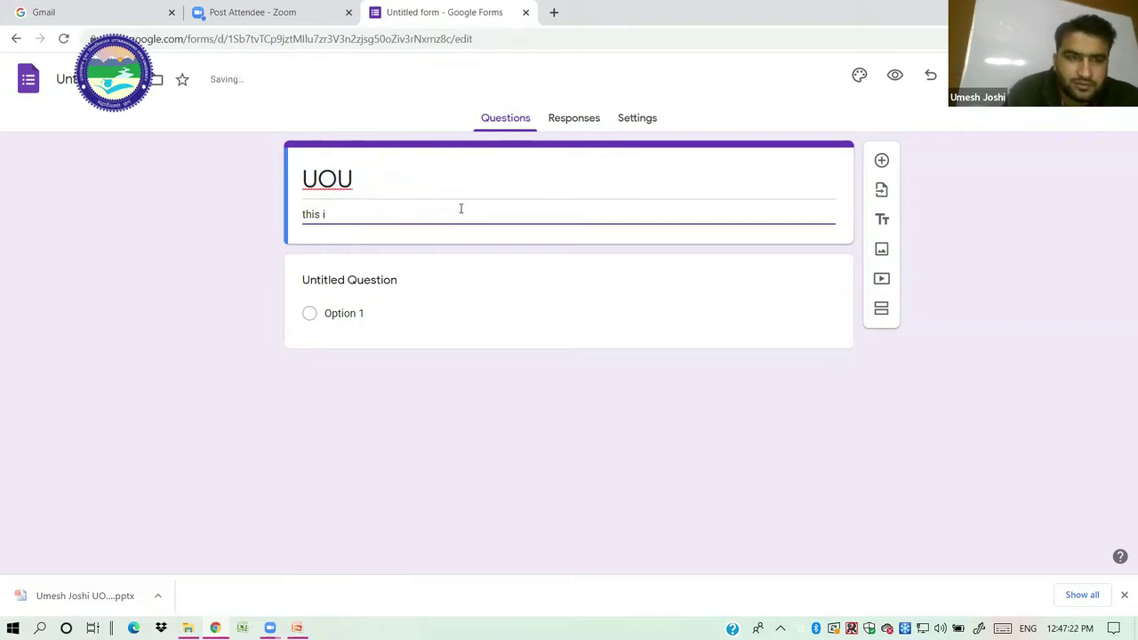
type("infor")
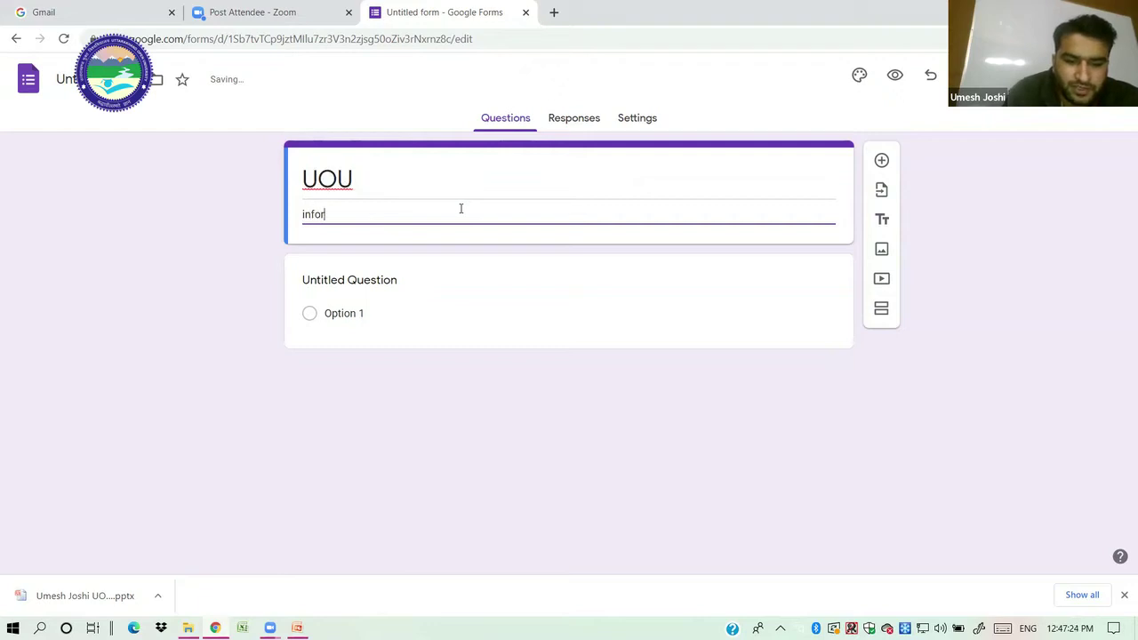
type("mation")
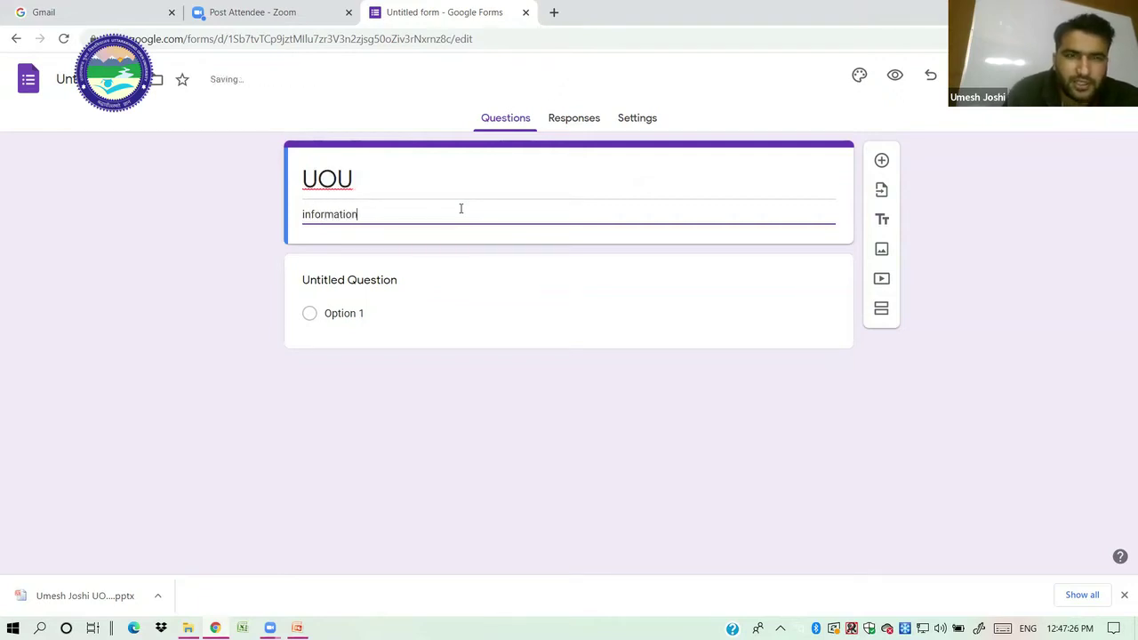
type(".....")
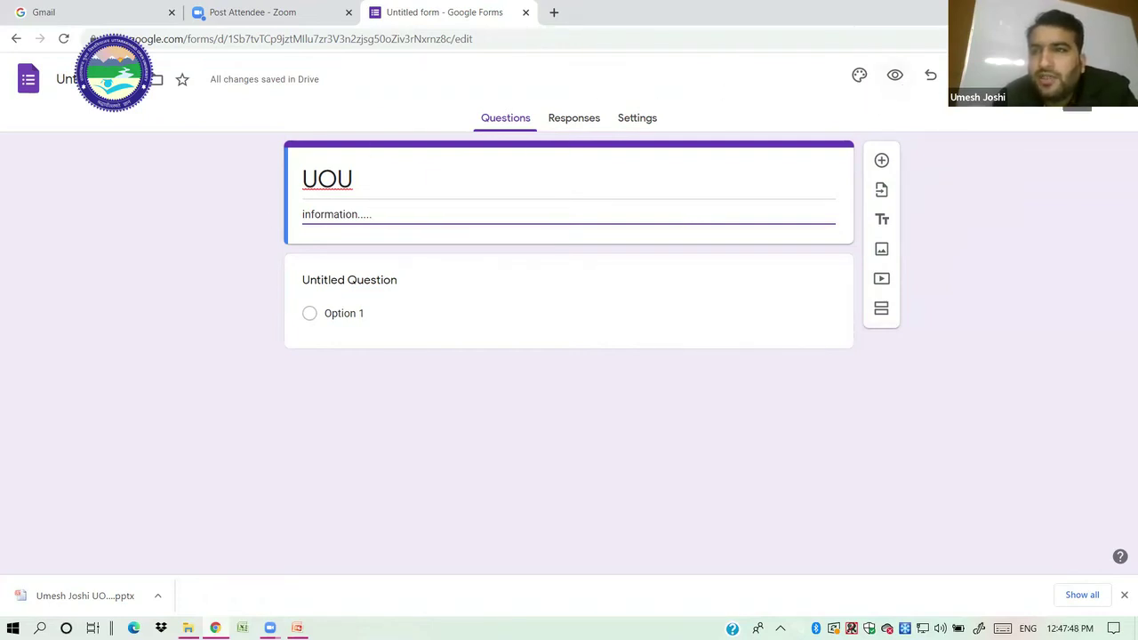
Step: Insert the first Jun 21 partial solar eclipse photo from Google Photos as an image item
left_click(1076, 78)
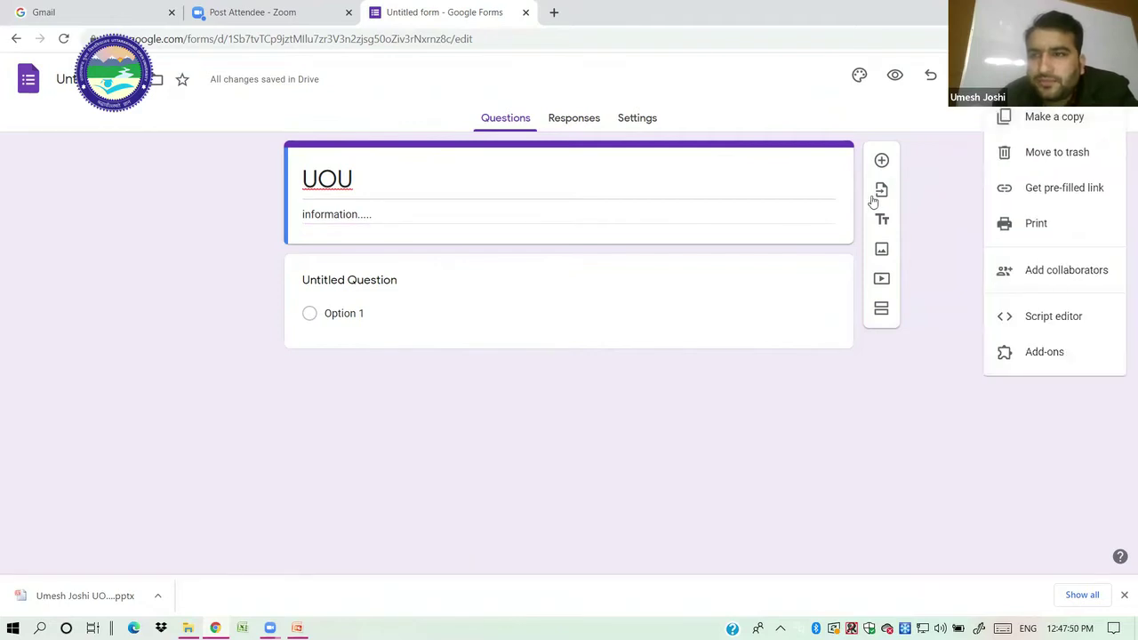
left_click(939, 164)
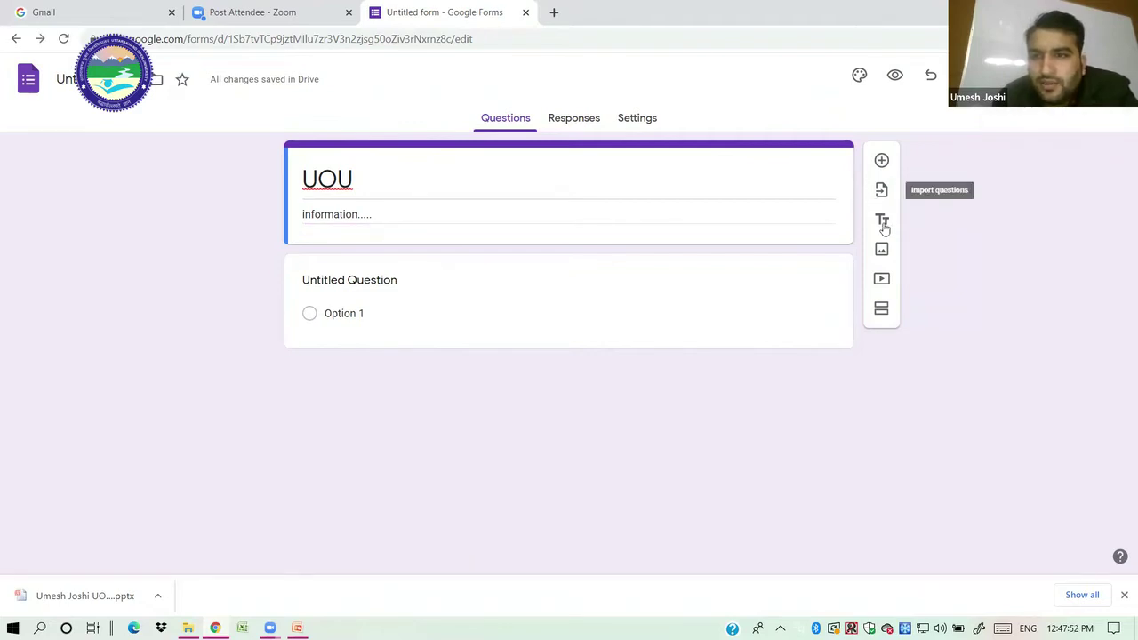
left_click(881, 252)
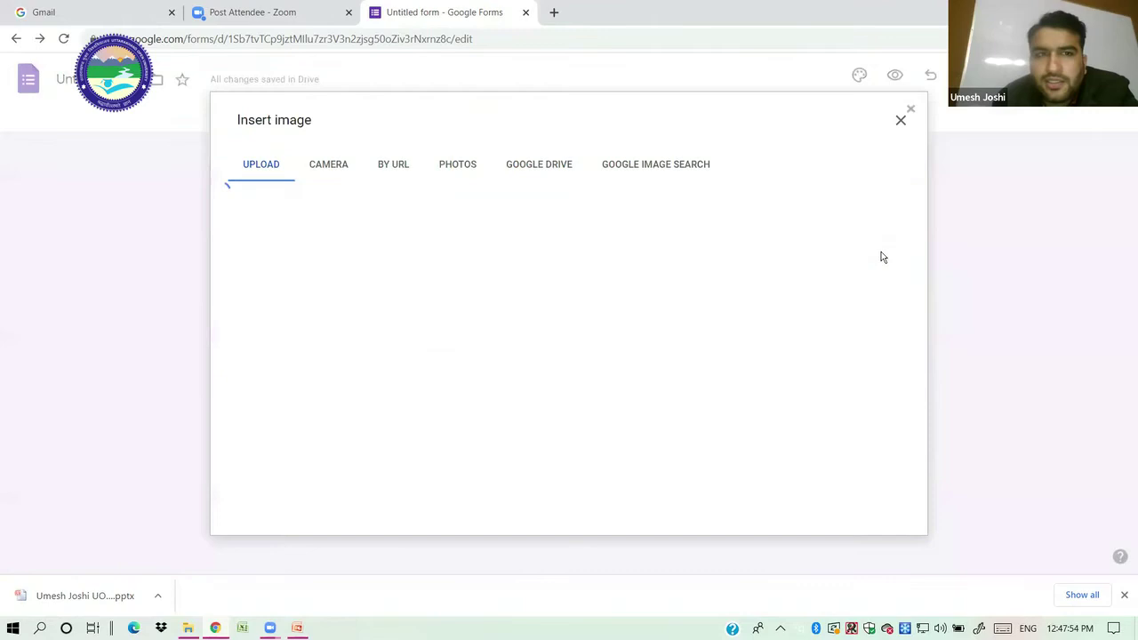
left_click(325, 167)
left_click(389, 168)
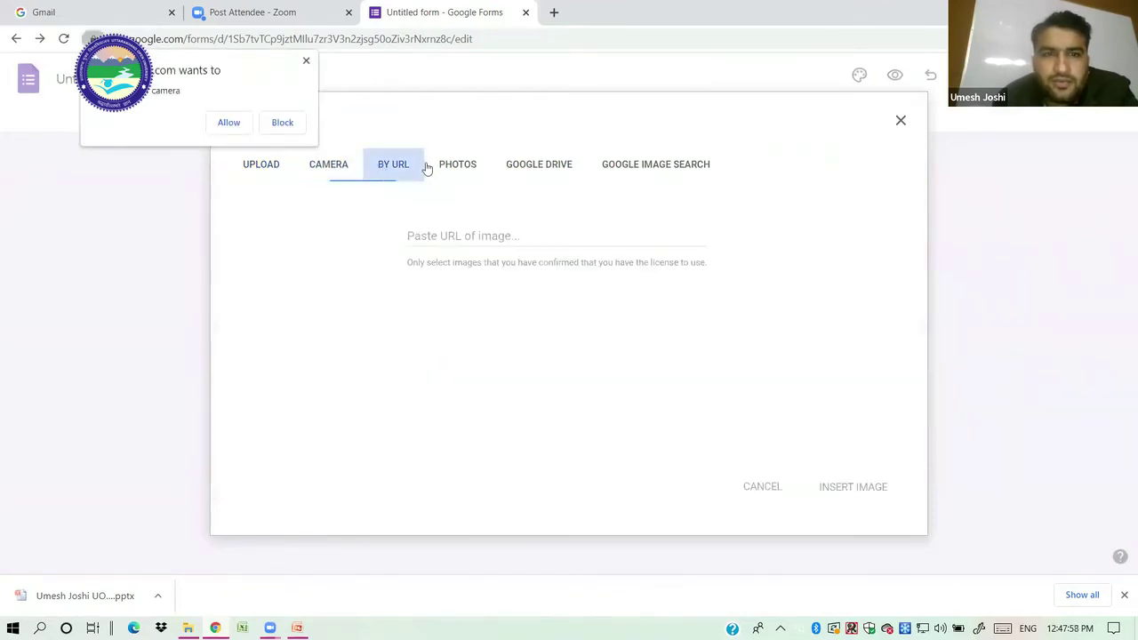
left_click(451, 168)
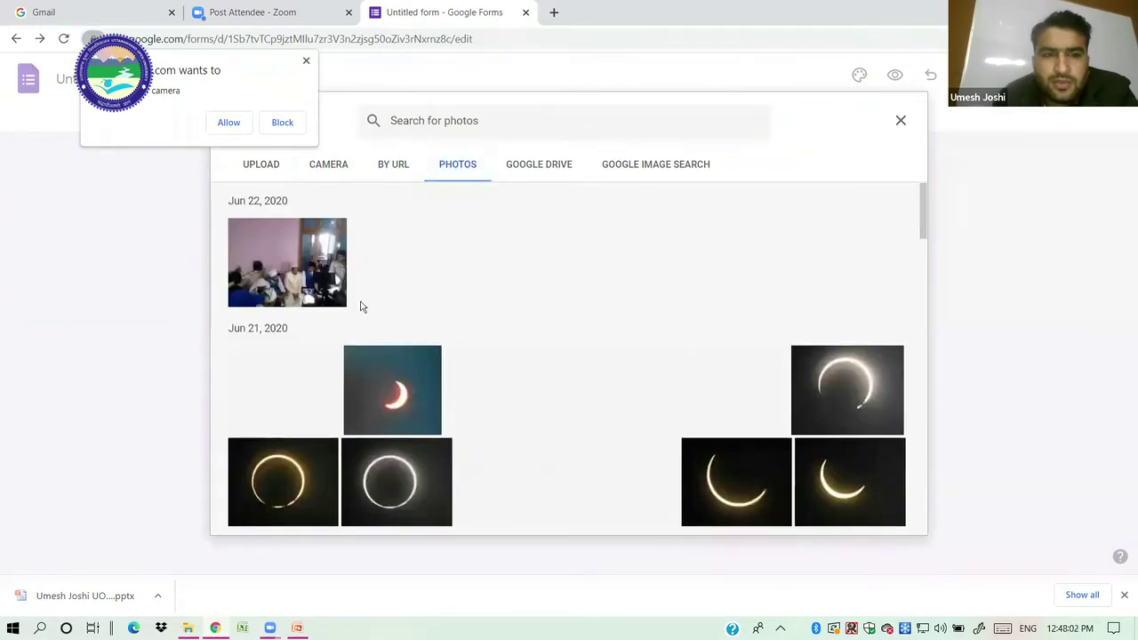
left_click(311, 388)
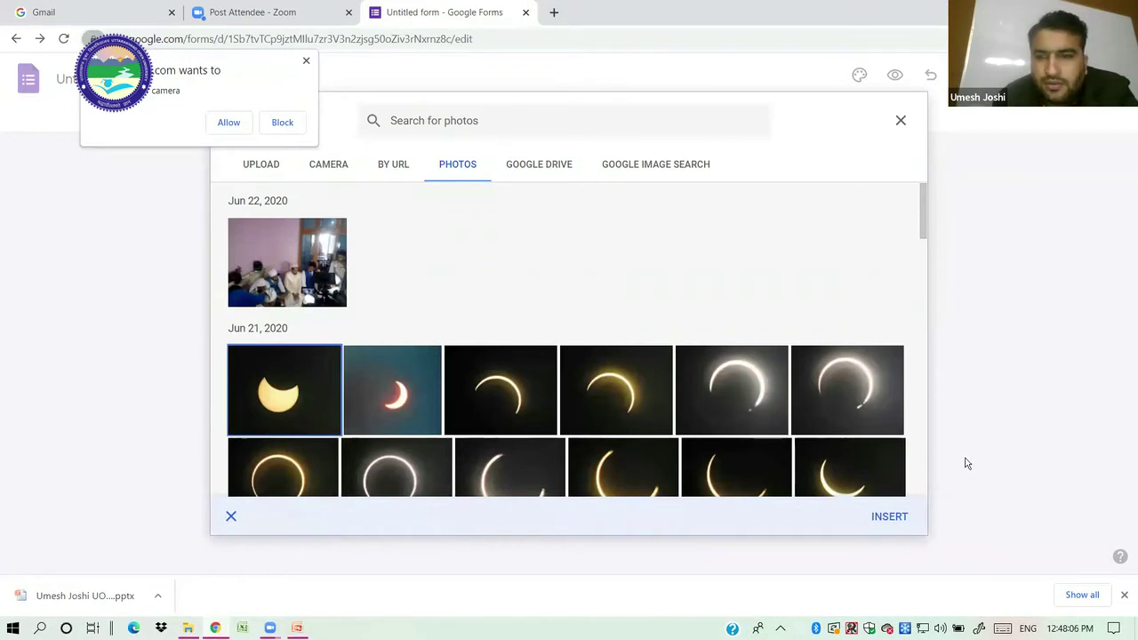
left_click(880, 521)
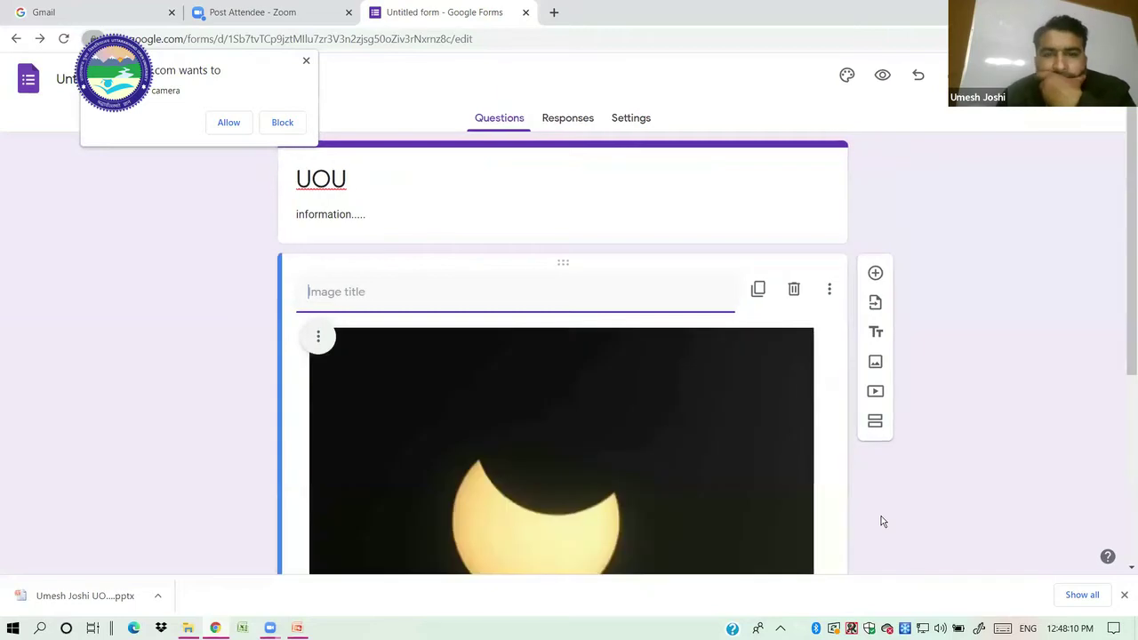
Step: Dismiss the camera permission request and delete the eclipse image item from the form
scroll(1126, 287, "down", 1)
left_click_drag(1126, 286, 1112, 188)
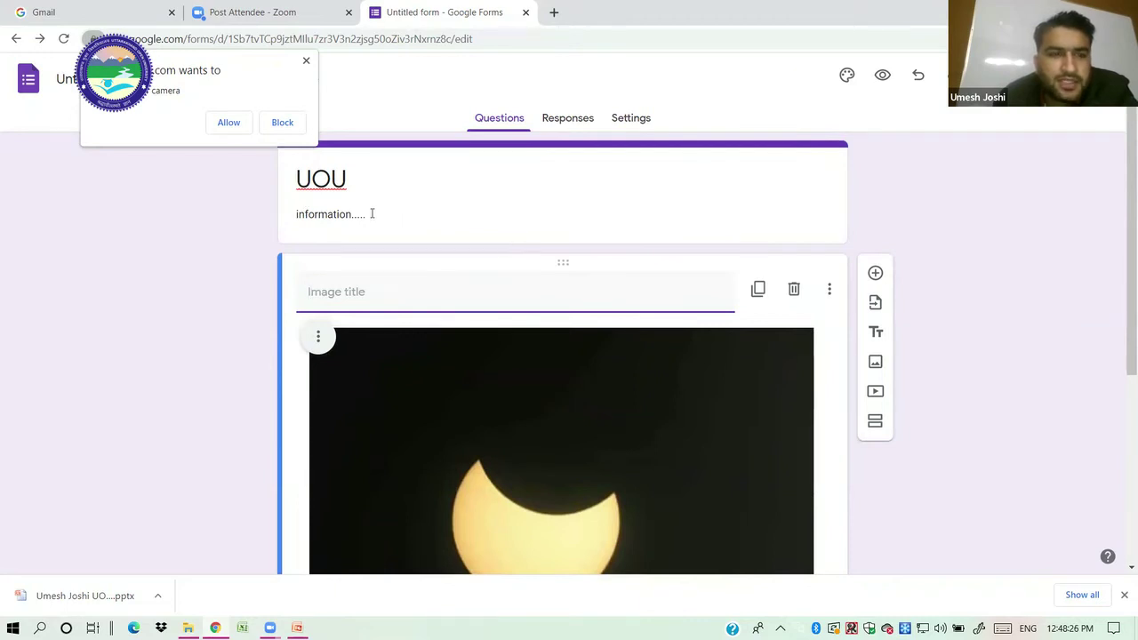
left_click(306, 61)
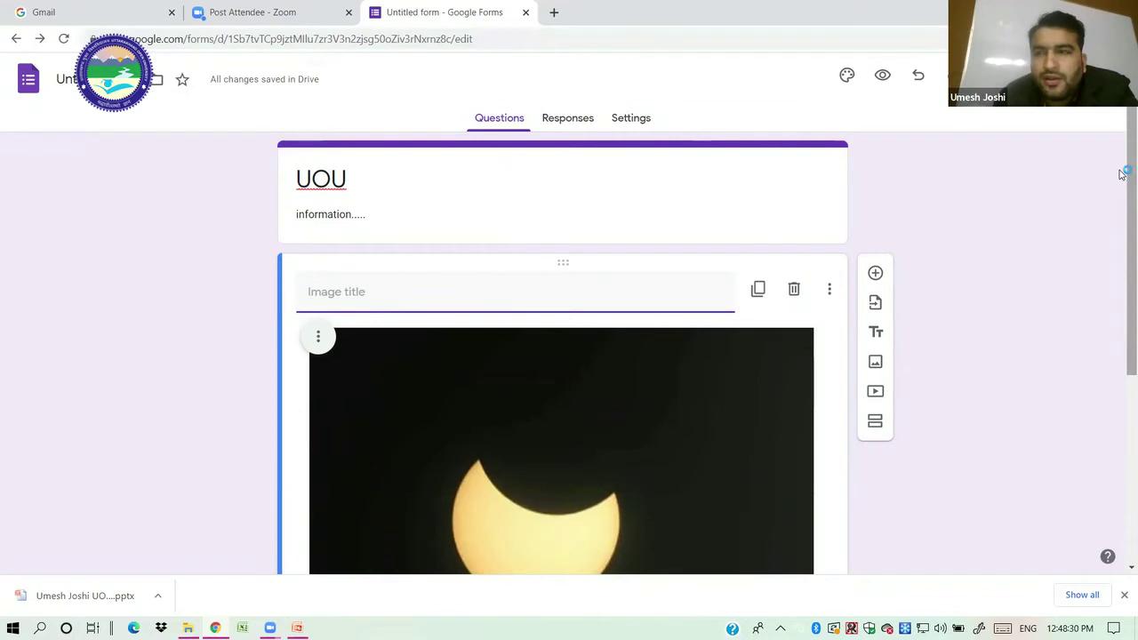
scroll(1126, 207, "down", 1)
left_click_drag(1126, 207, 1126, 484)
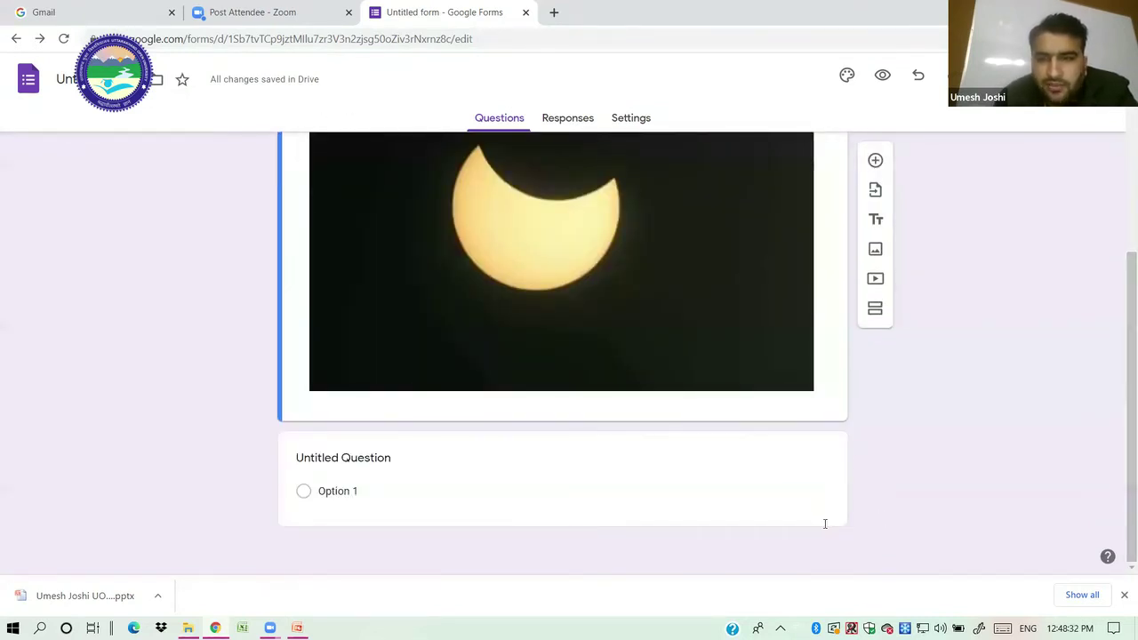
left_click_drag(1126, 342, 1103, 214)
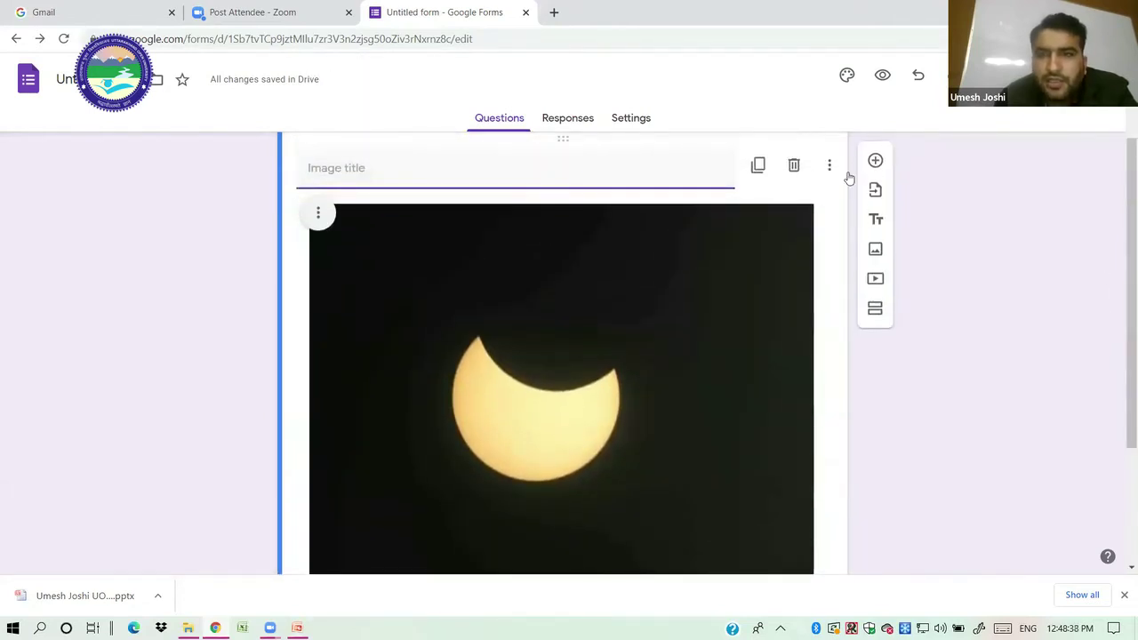
left_click(794, 165)
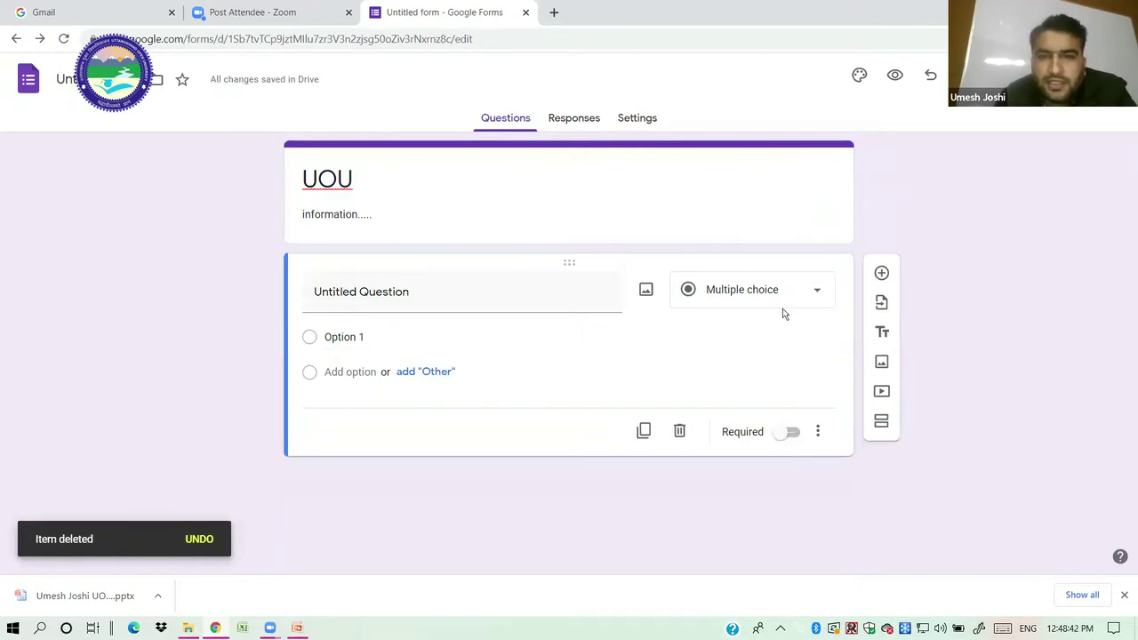
Step: Change the first question's type to Short answer and give it the title 'Name'
left_click(819, 300)
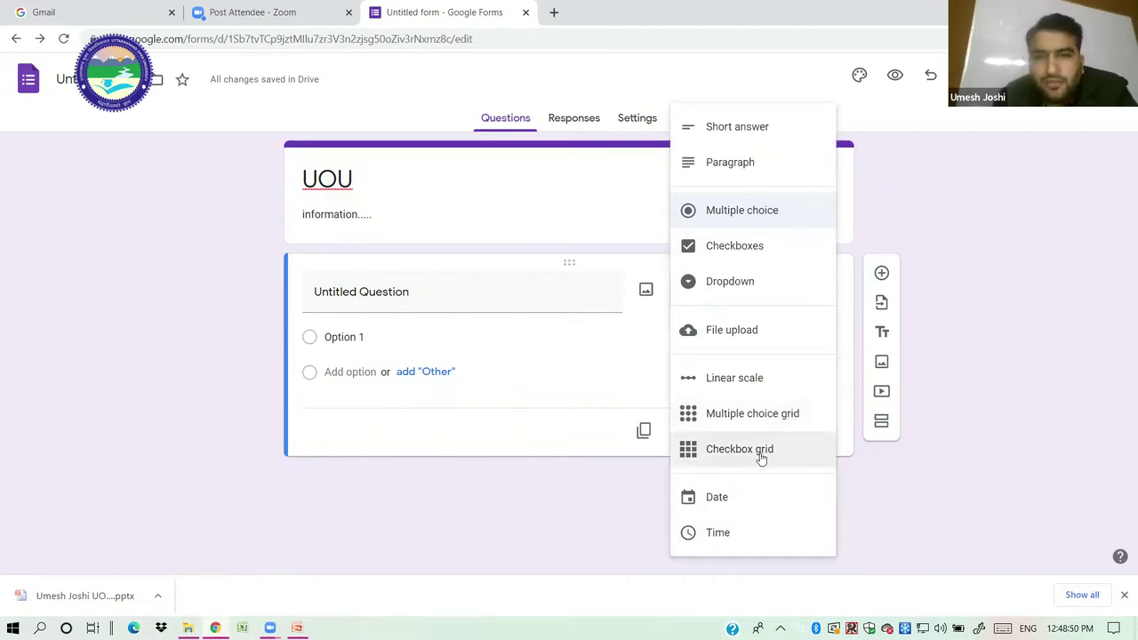
left_click(752, 213)
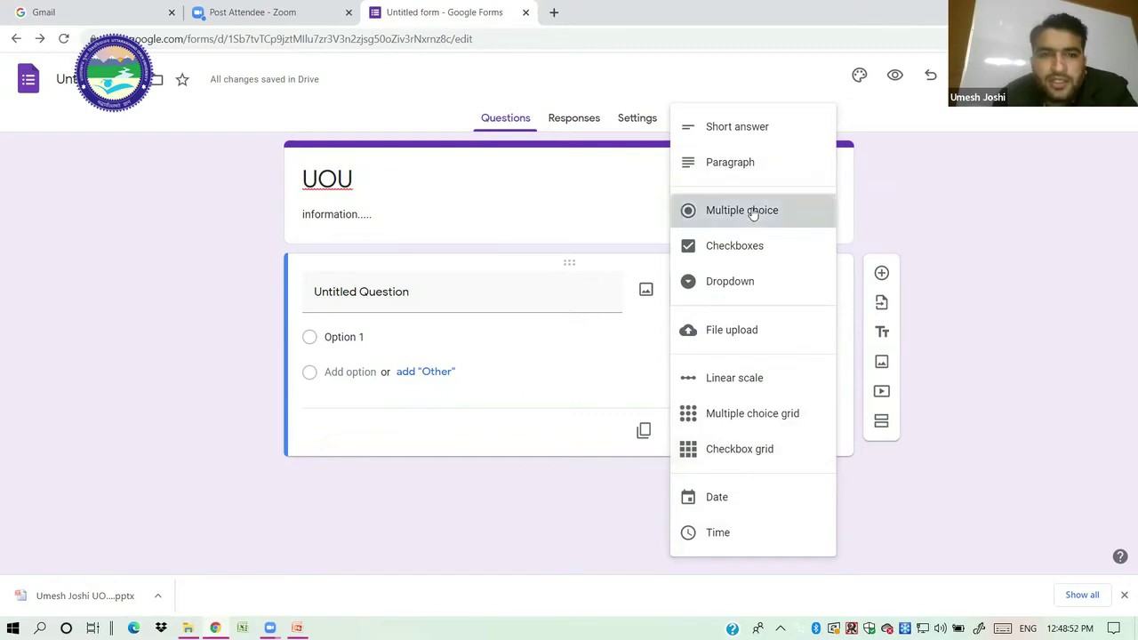
left_click(433, 294)
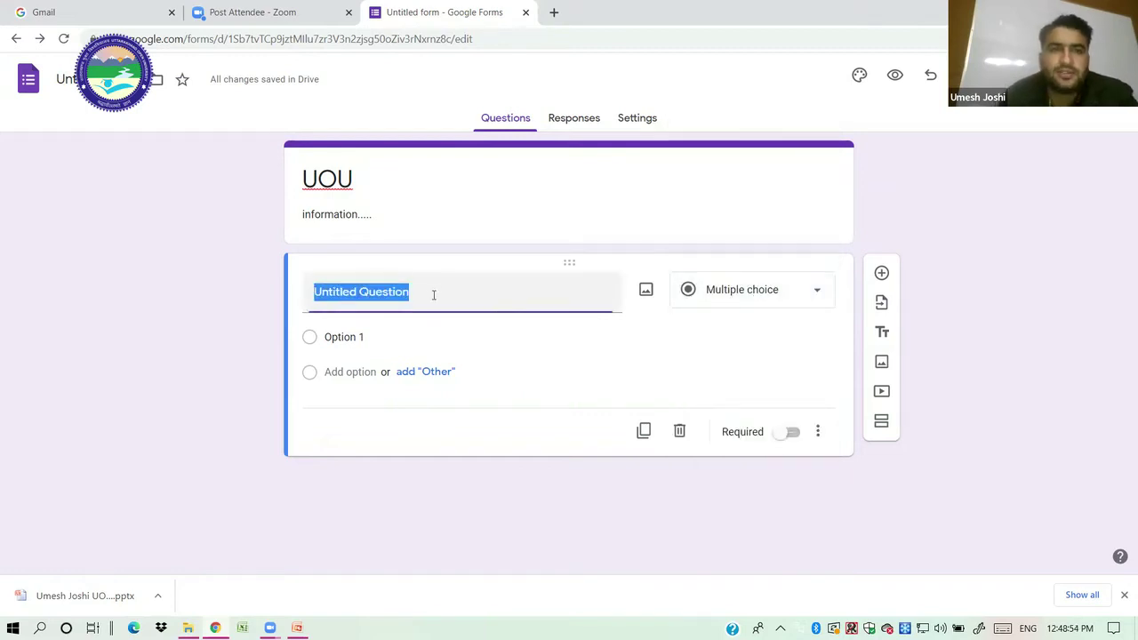
type("wjat")
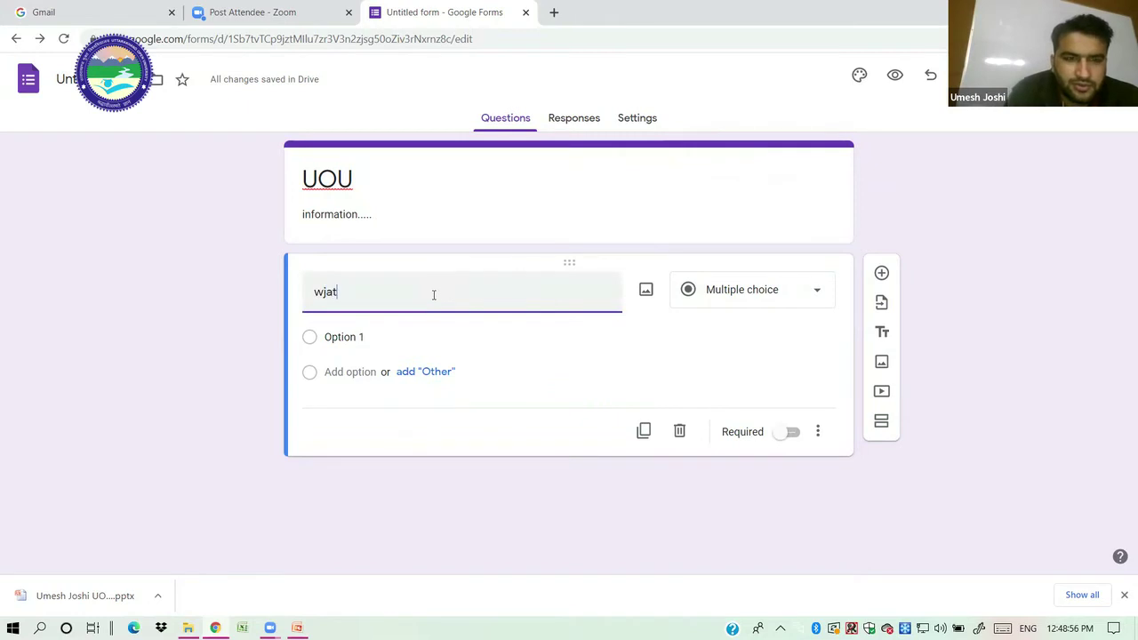
key("BackSpace")
key("BackSpace")
key("BackSpace")
key("BackSpace")
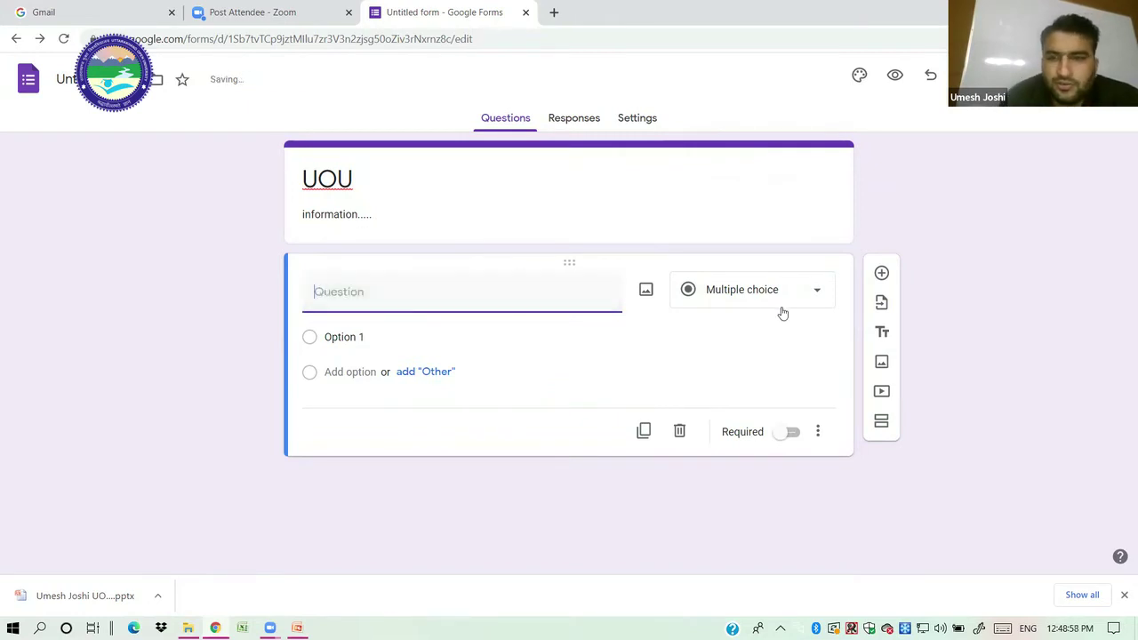
left_click(820, 293)
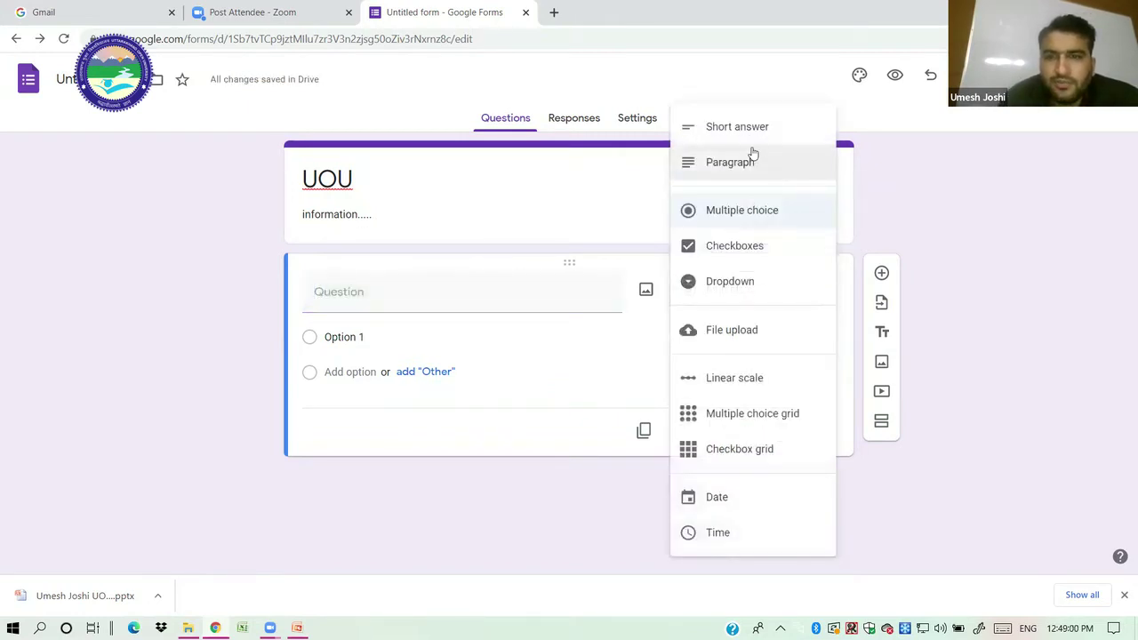
left_click(742, 138)
left_click(409, 299)
type("name")
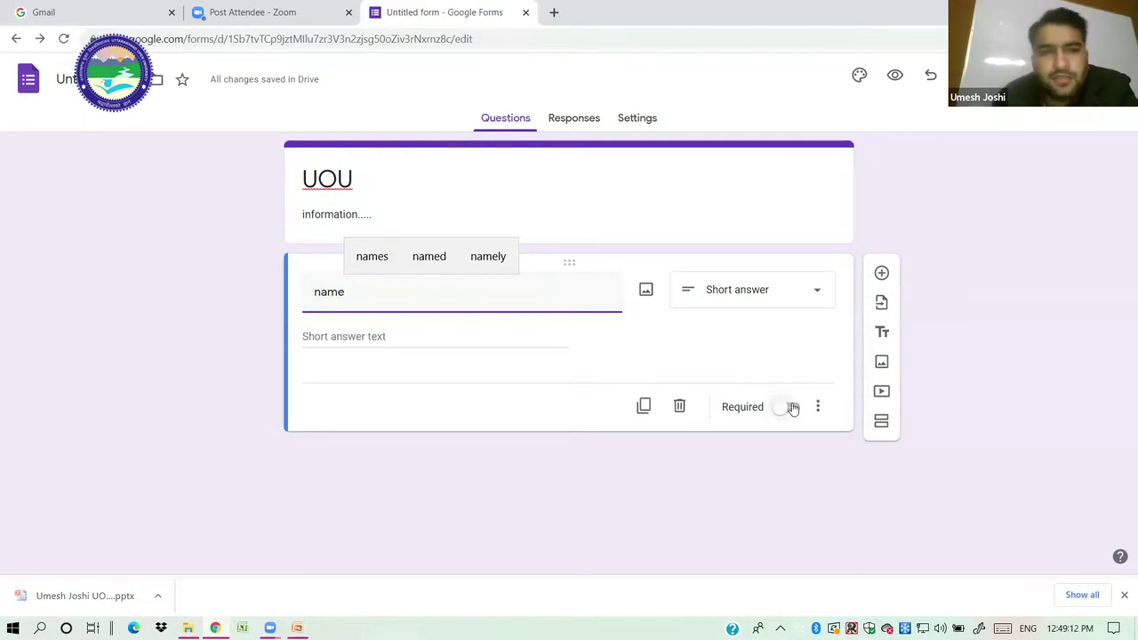
left_click(322, 294)
key("BackSpace")
type("N")
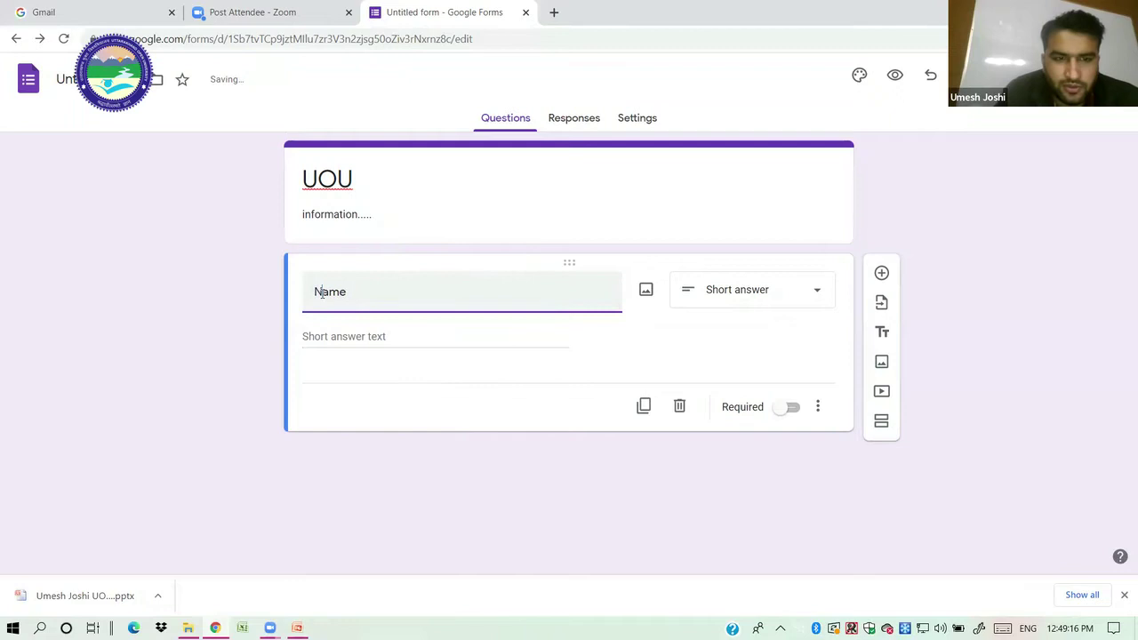
Step: Mark 'Name' required with Text–Contains response validation, then add a new question below it
left_click(793, 407)
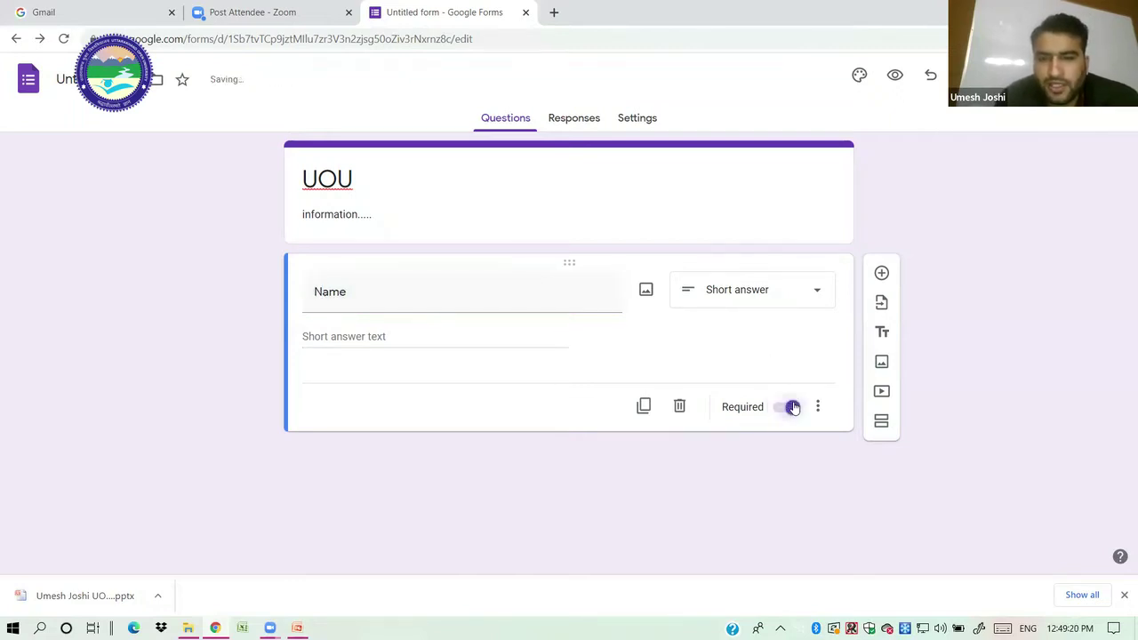
left_click(818, 409)
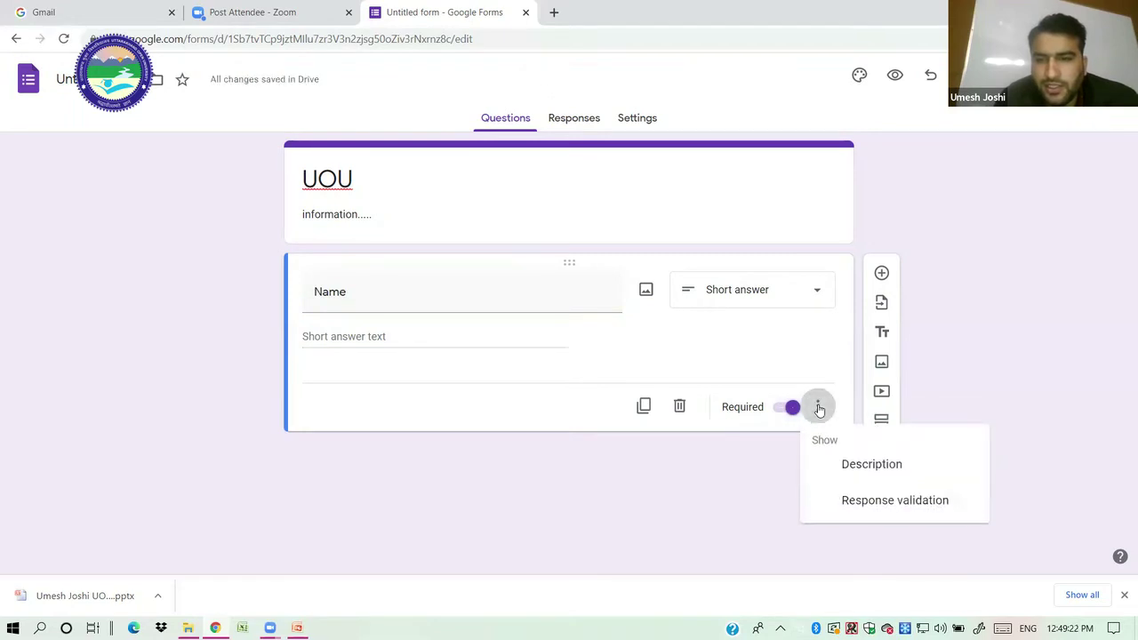
left_click(853, 503)
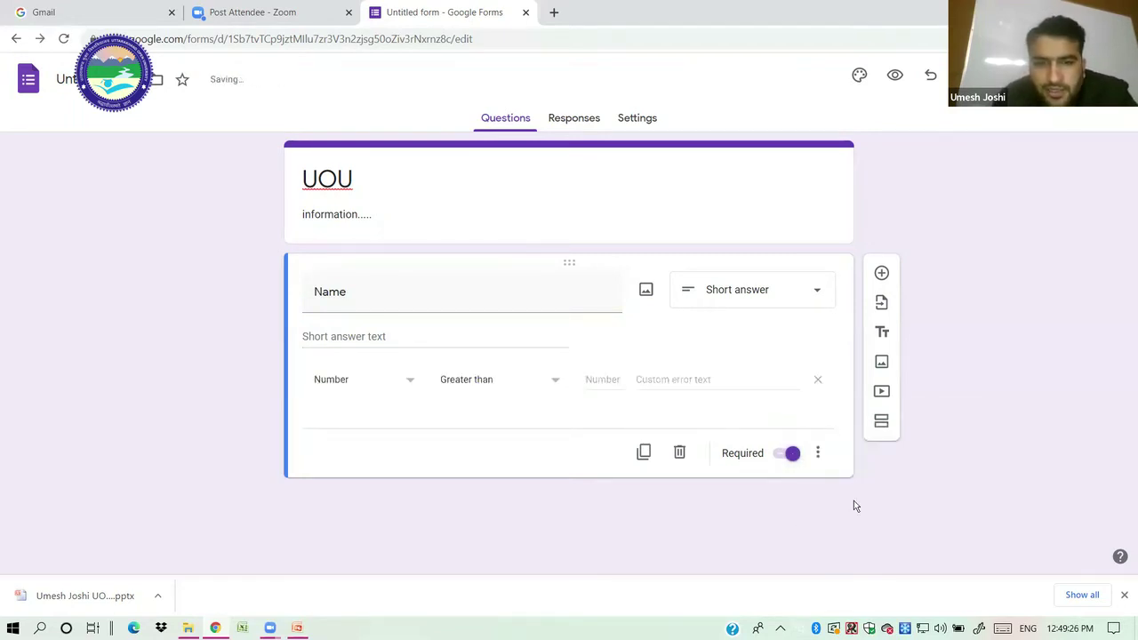
left_click(413, 382)
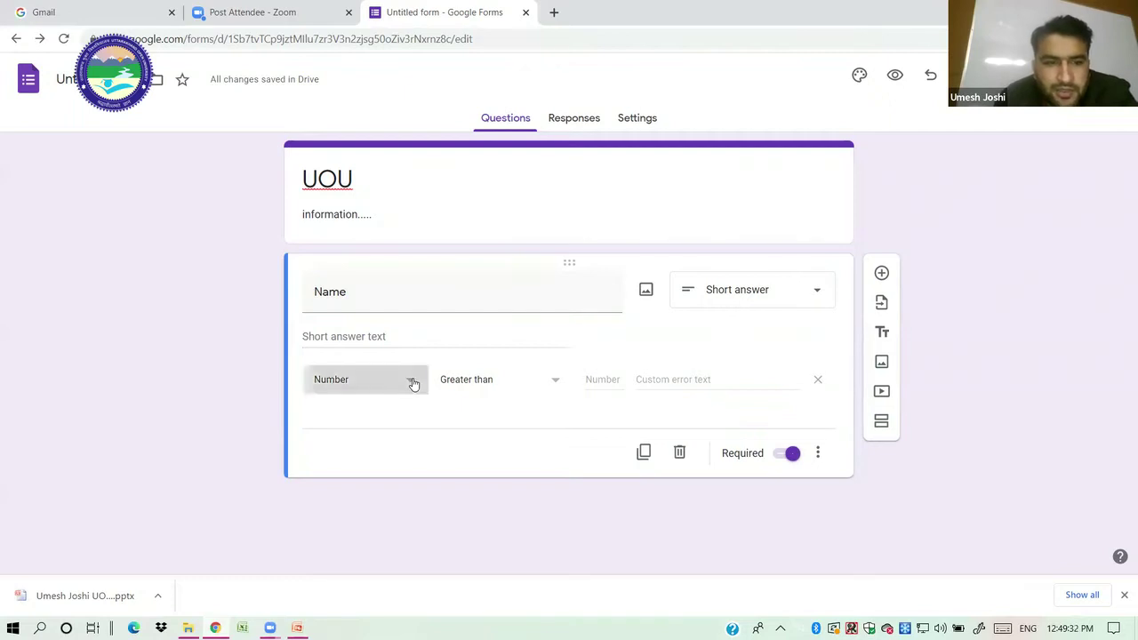
left_click(379, 415)
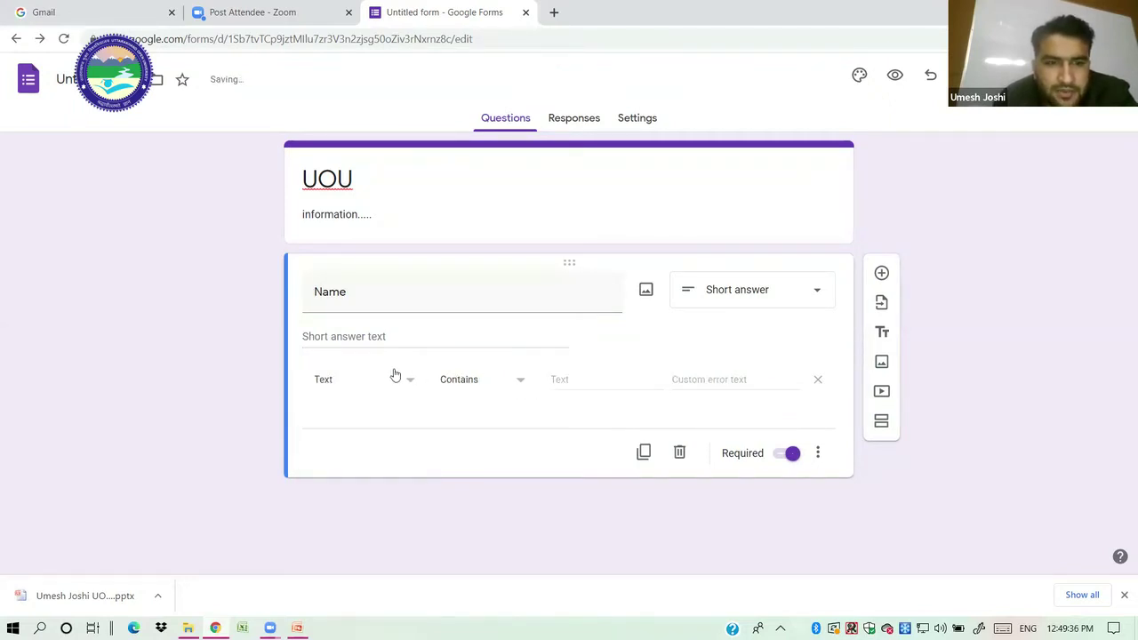
left_click(605, 381)
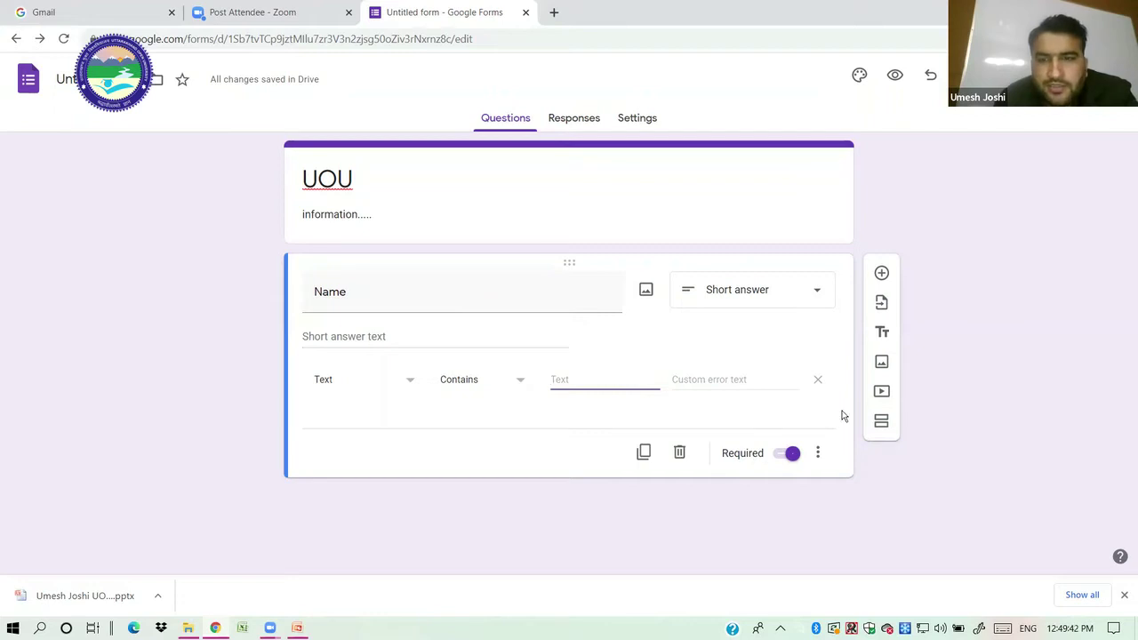
left_click(882, 274)
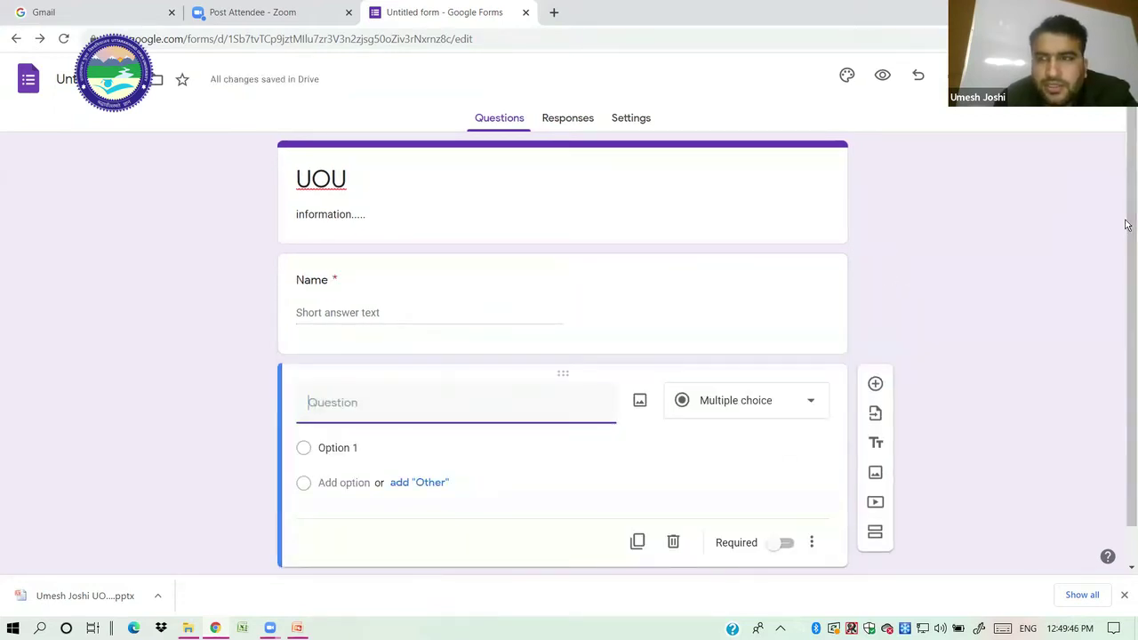
Step: Title the new question 'class', keeping its type as Multiple choice
scroll(1126, 256, "down", 1)
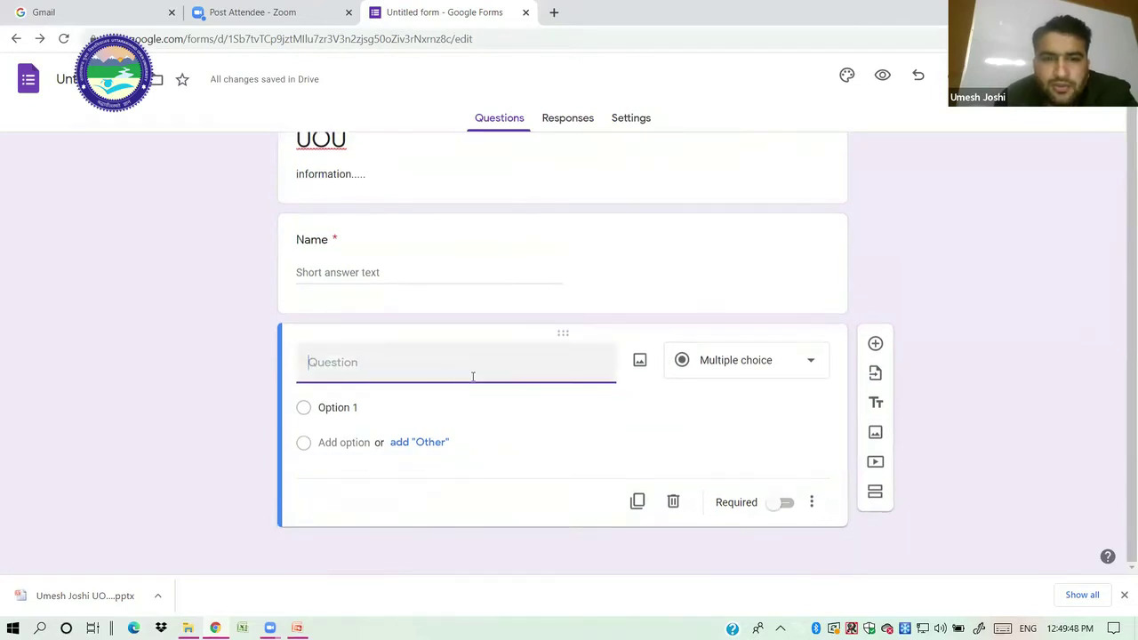
type("class")
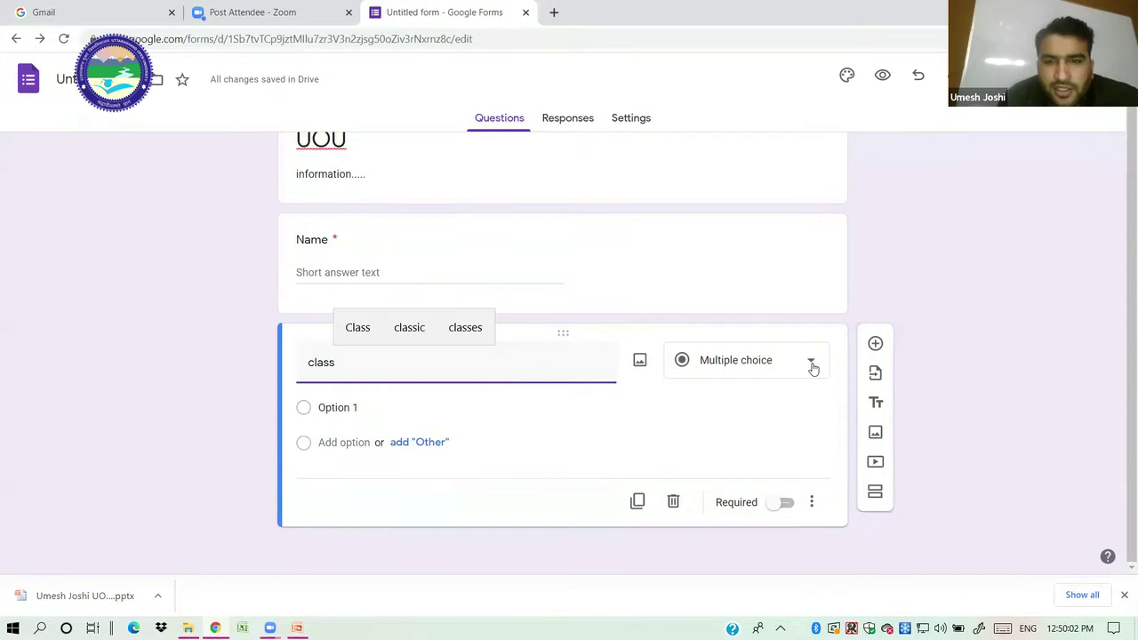
left_click(813, 368)
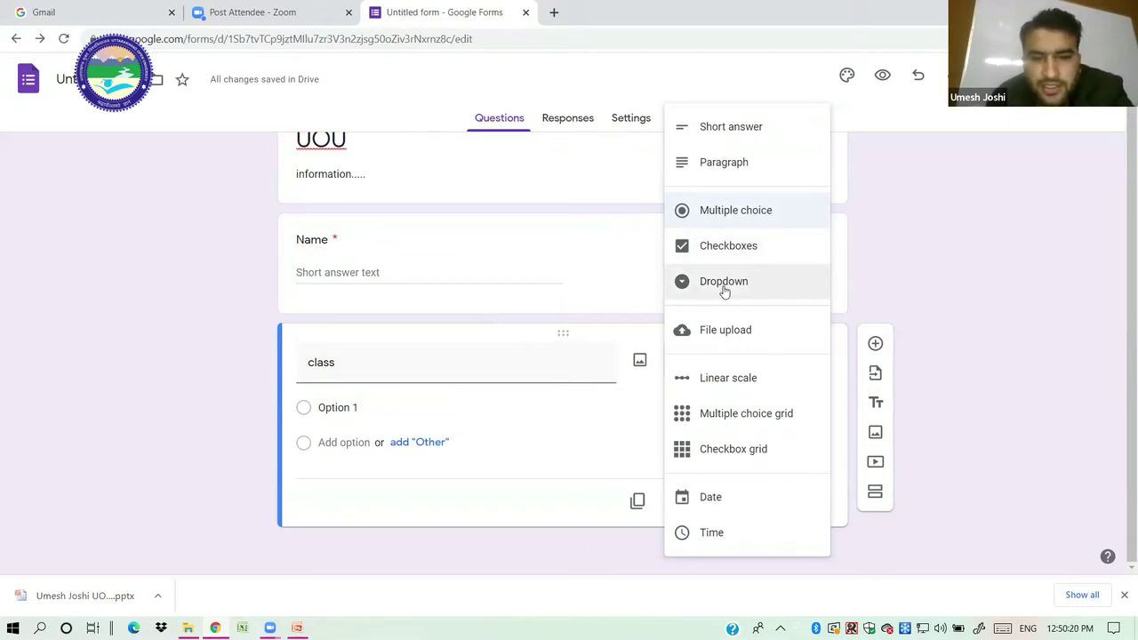
left_click(744, 215)
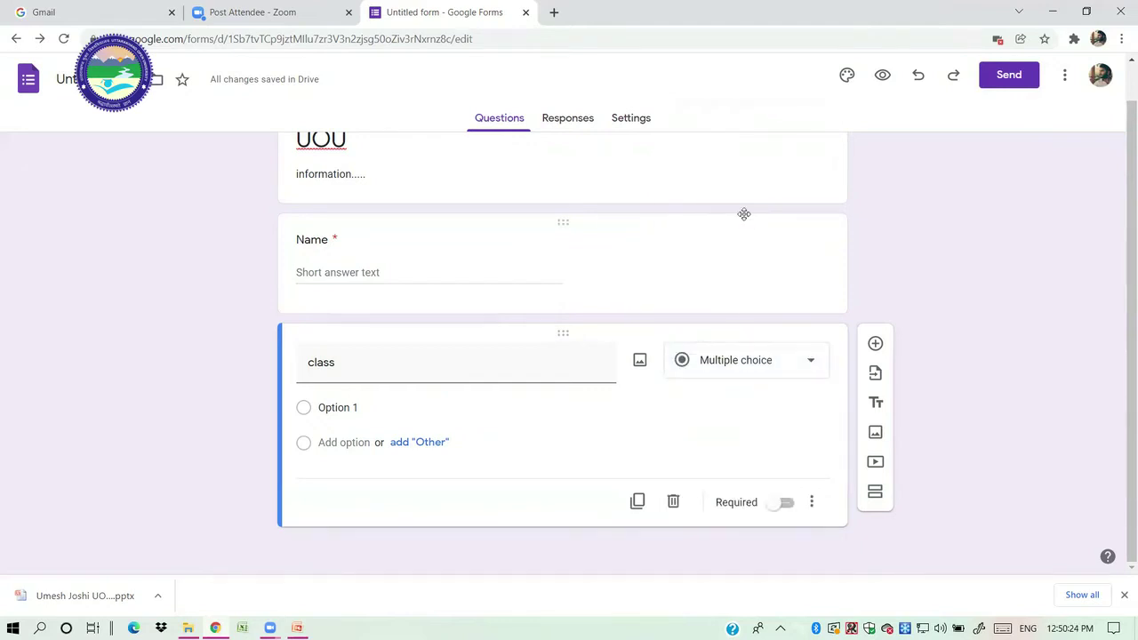
Step: Give the class question three choices: 'BA I', 'BA 2' and 'B.Sc'
left_click(343, 409)
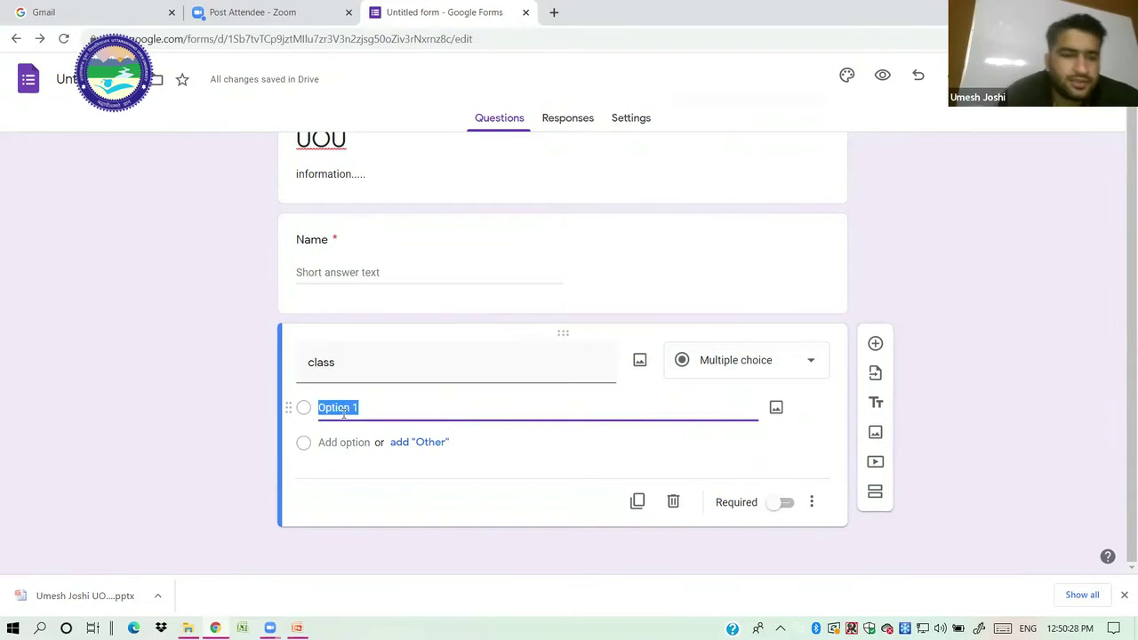
type("ba")
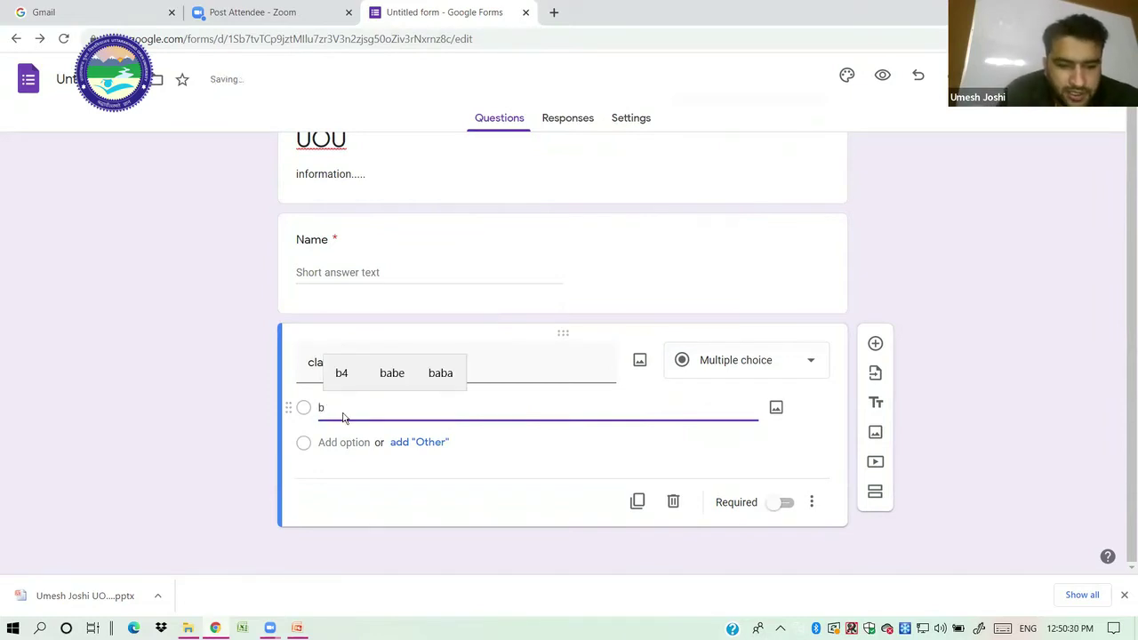
key("BackSpace")
key("BackSpace")
type("BA")
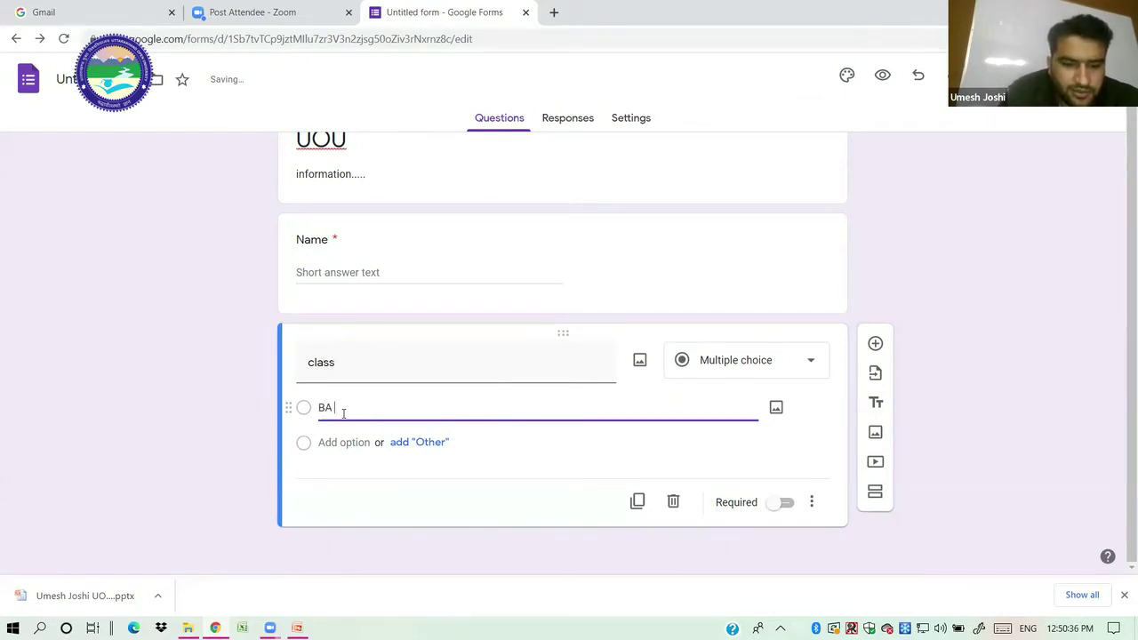
type(" I")
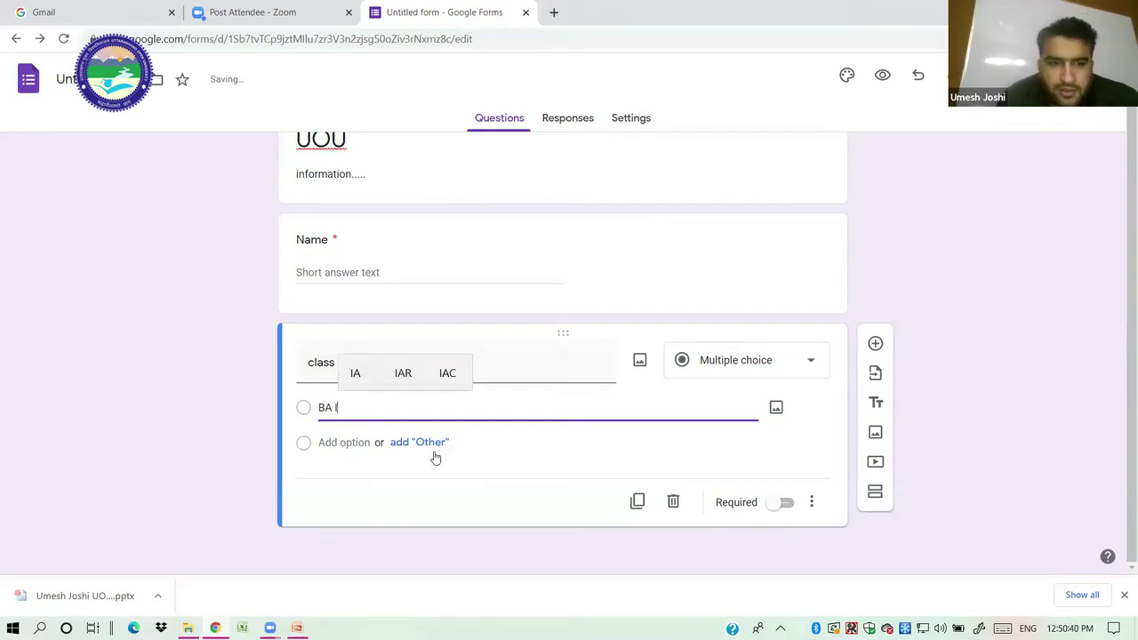
left_click(354, 443)
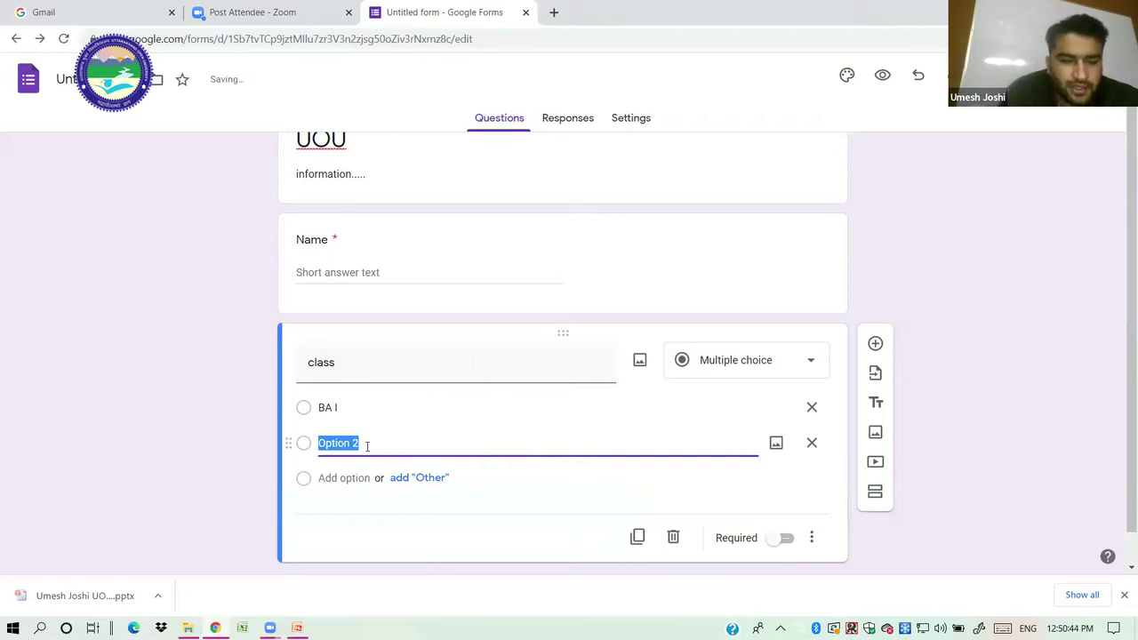
type("BA 2")
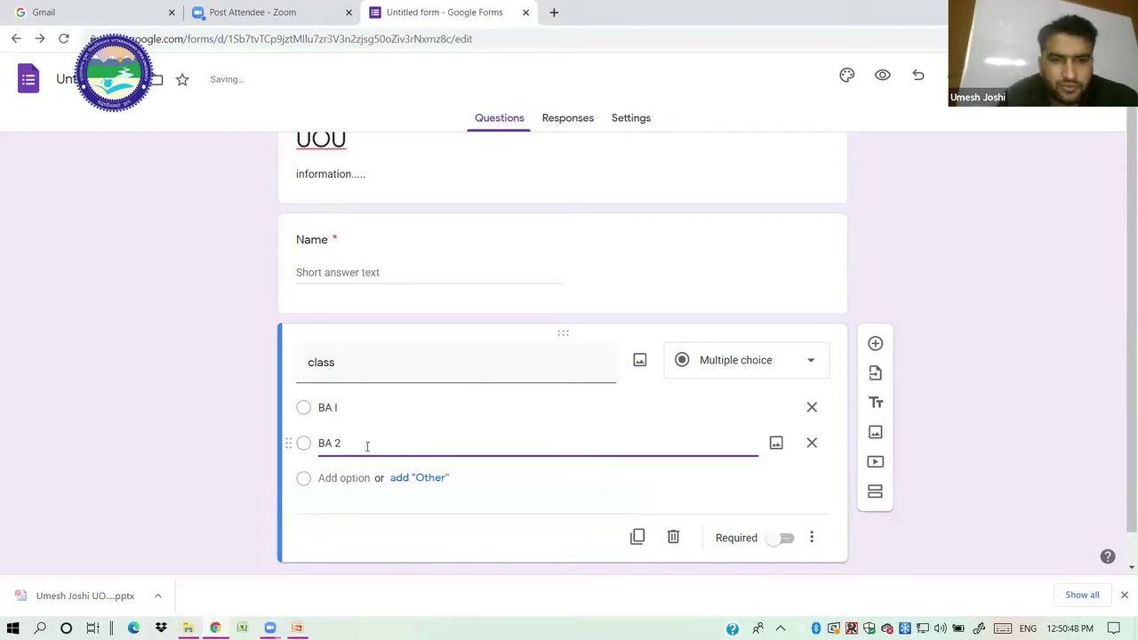
left_click(339, 477)
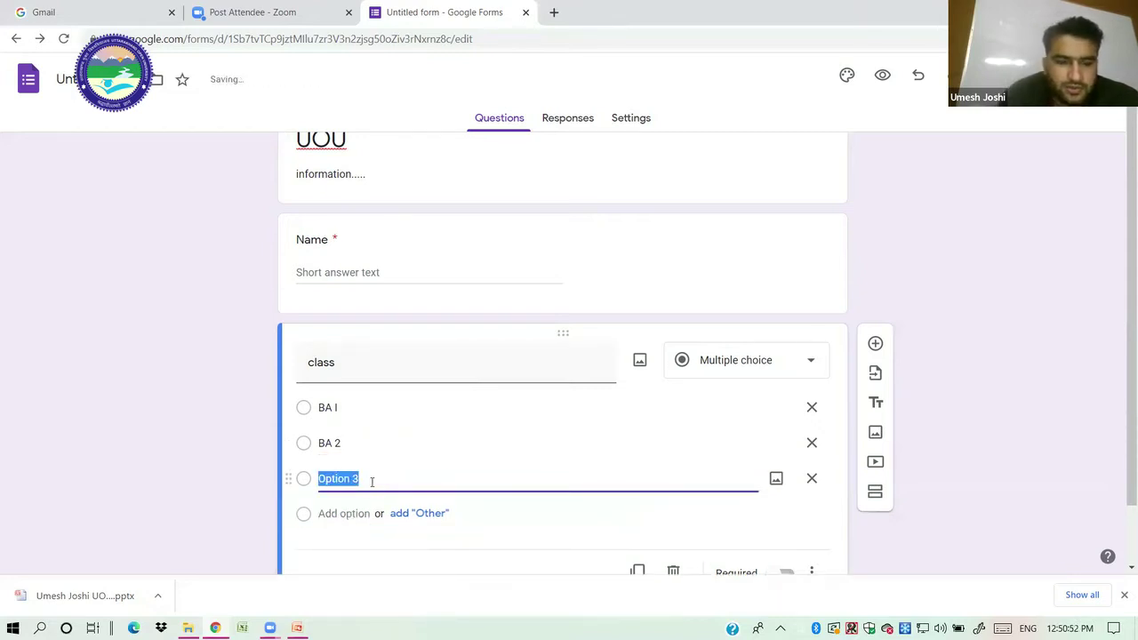
type("B")
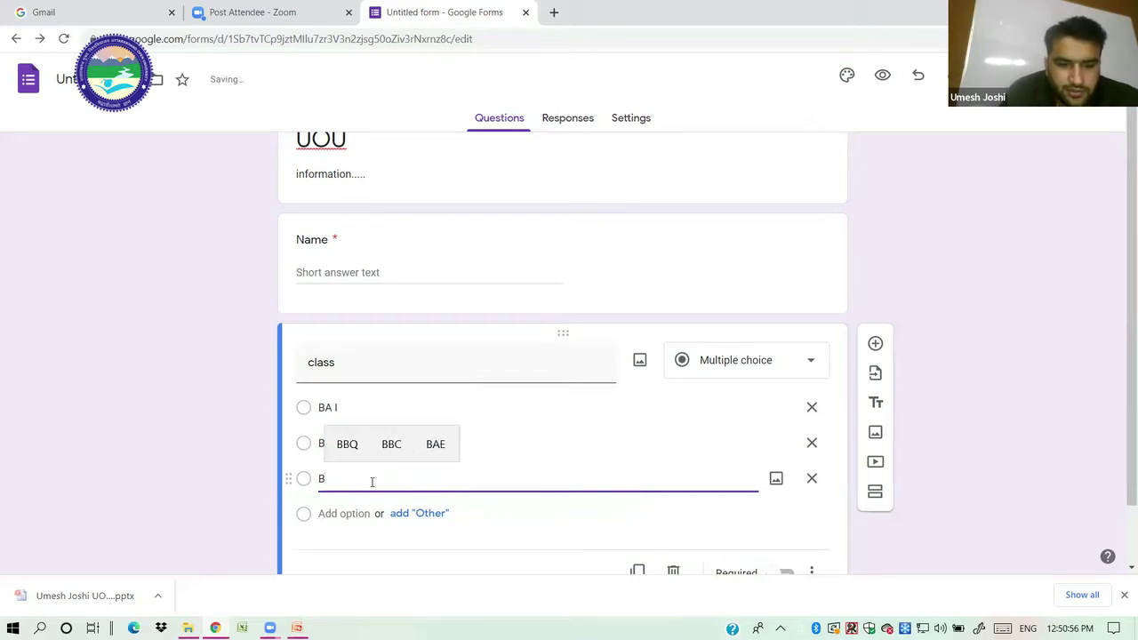
type(".S")
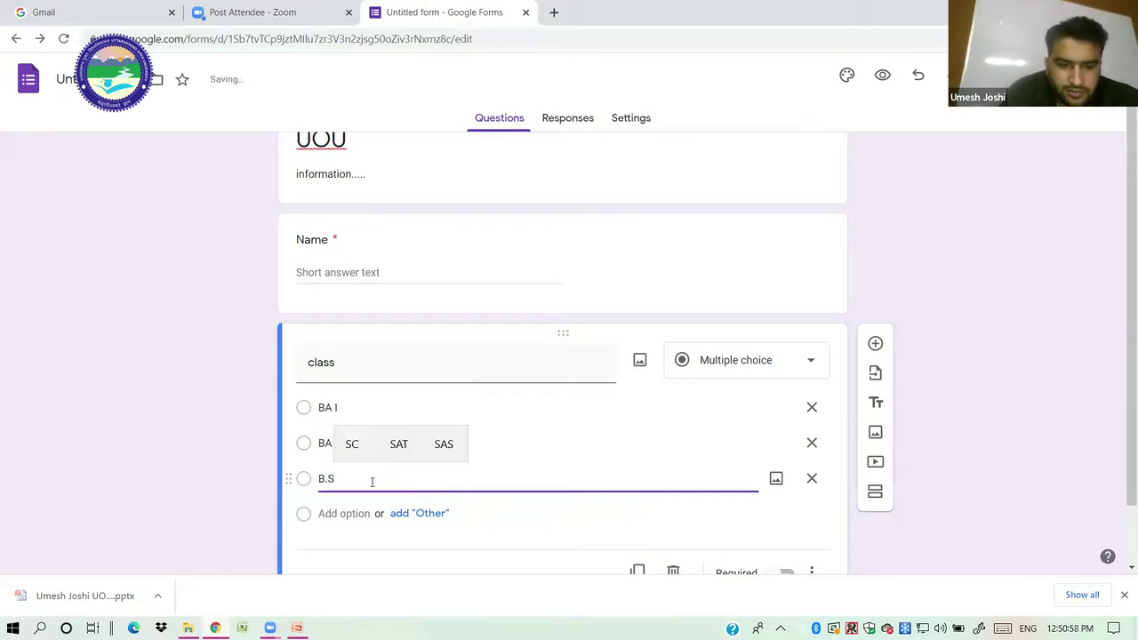
type("c")
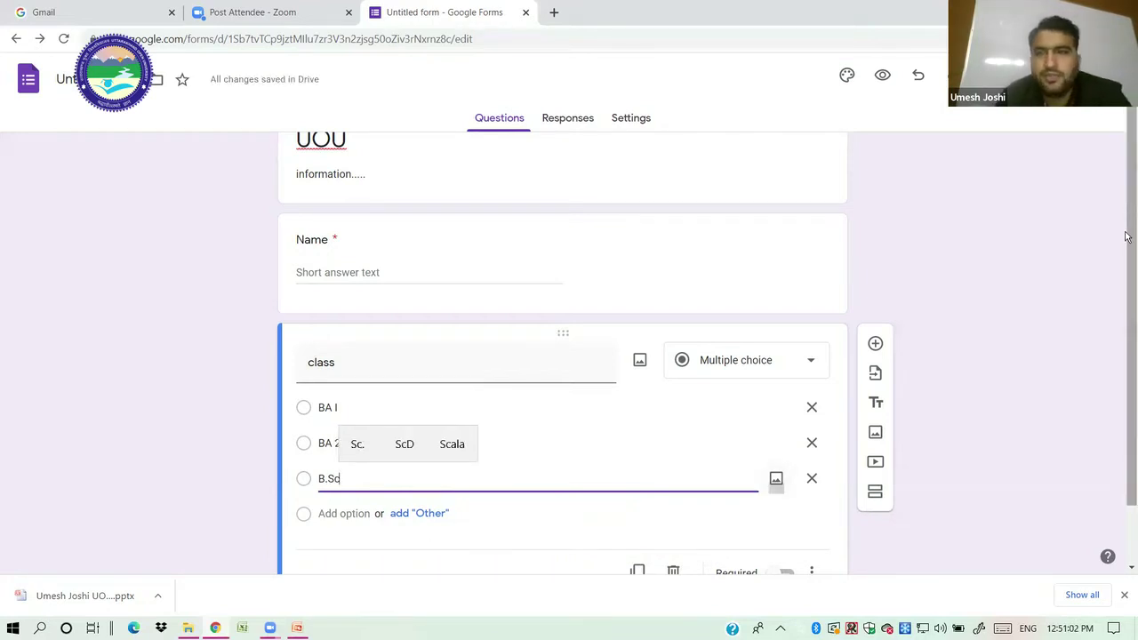
left_click_drag(1126, 234, 1126, 306)
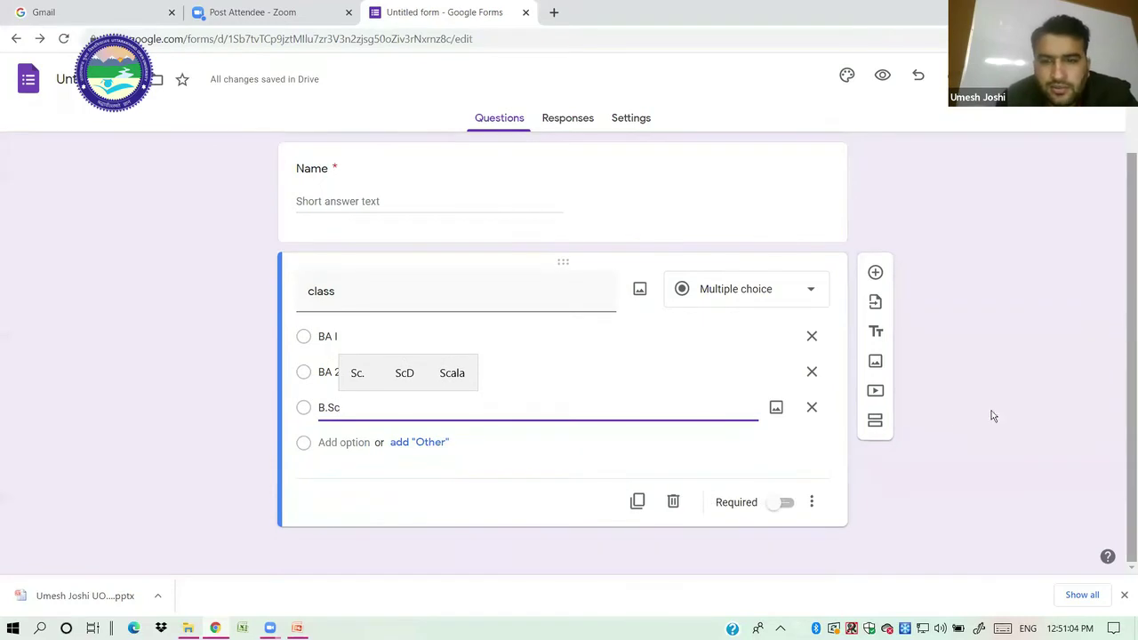
left_click(788, 504)
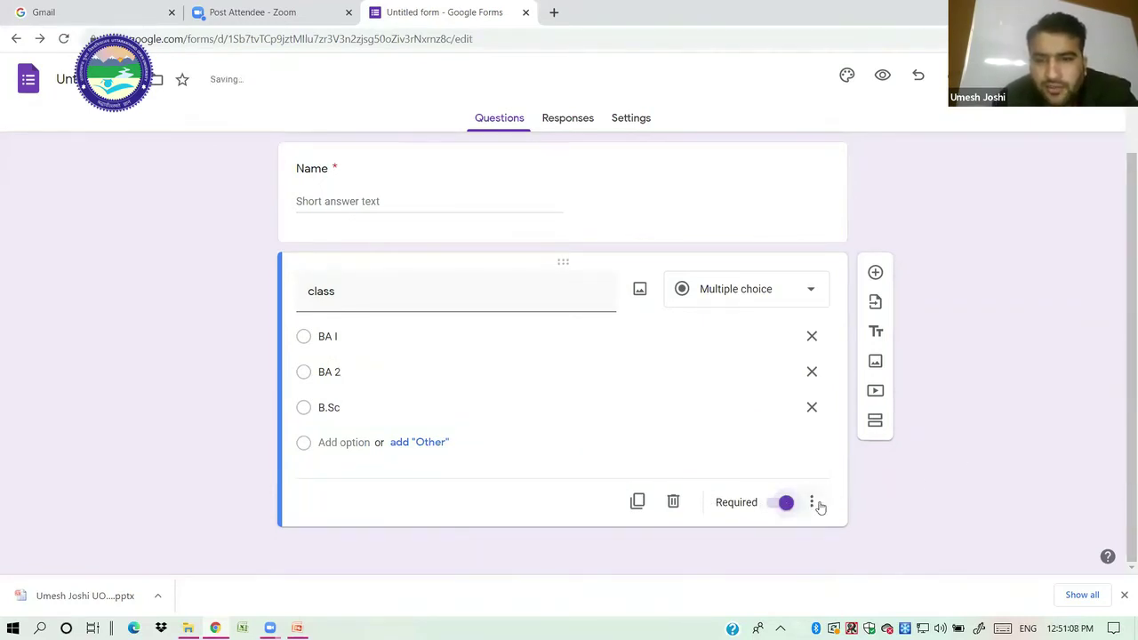
left_click(812, 503)
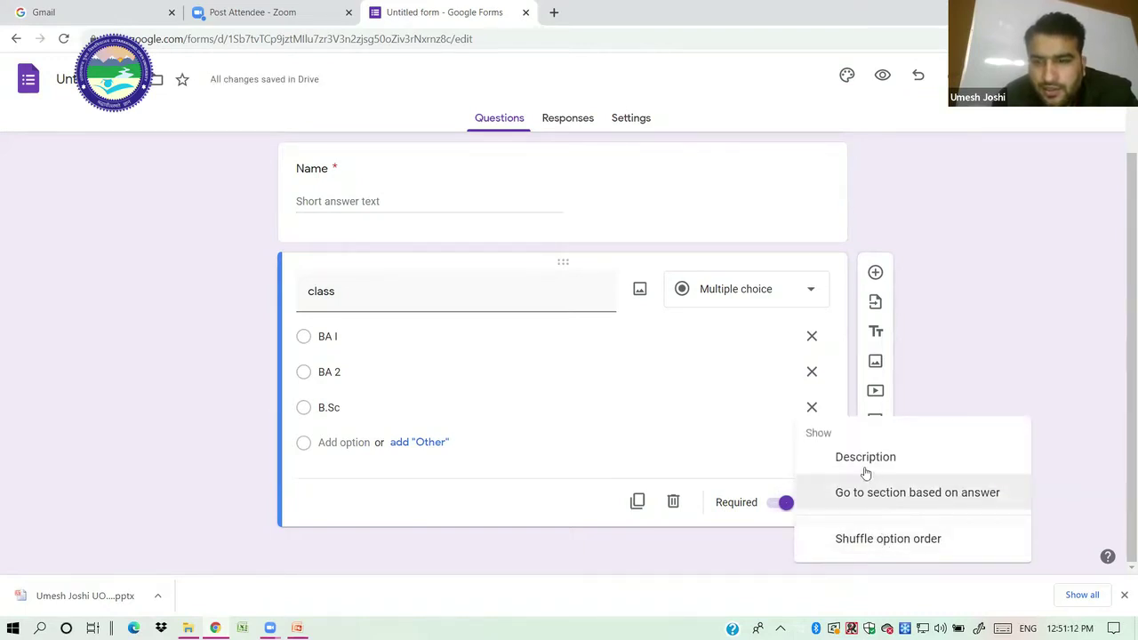
left_click(1078, 431)
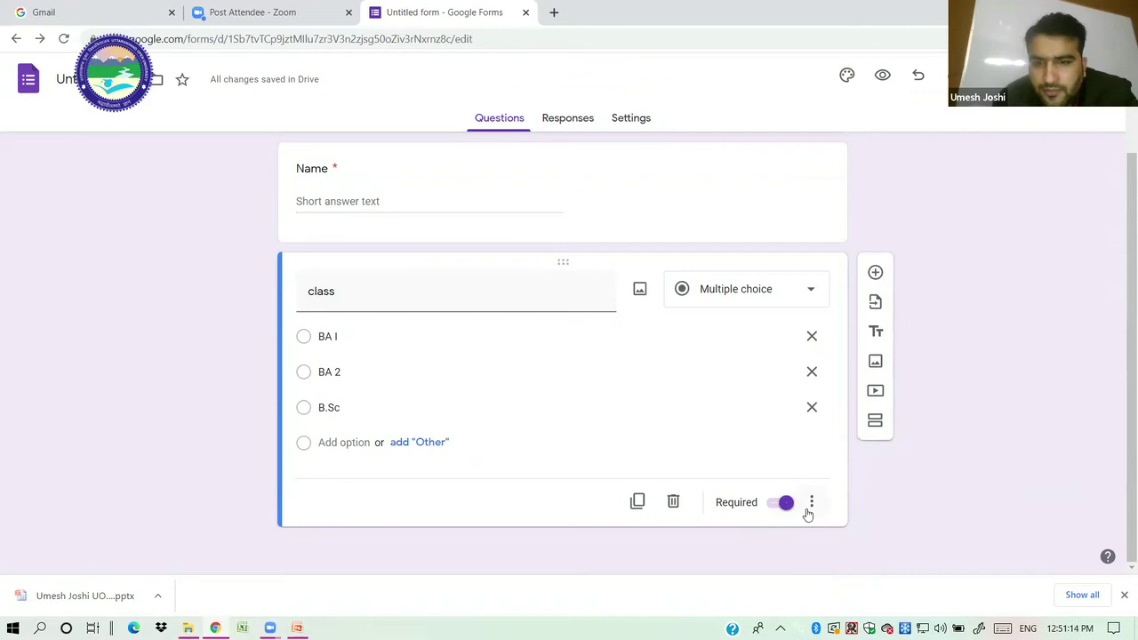
left_click(817, 506)
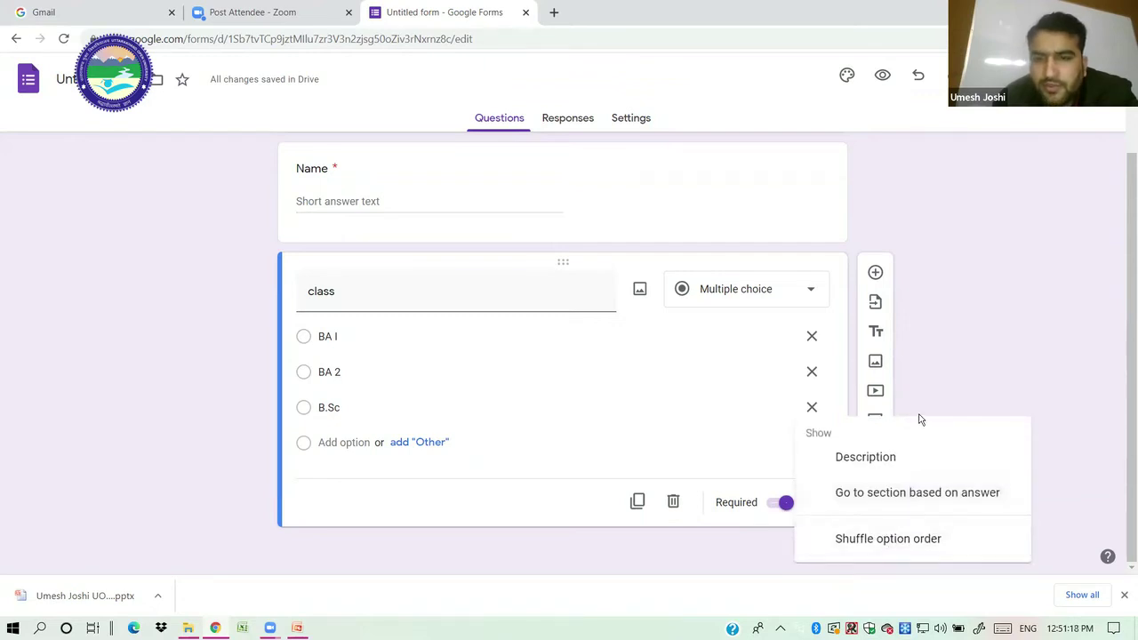
left_click(999, 376)
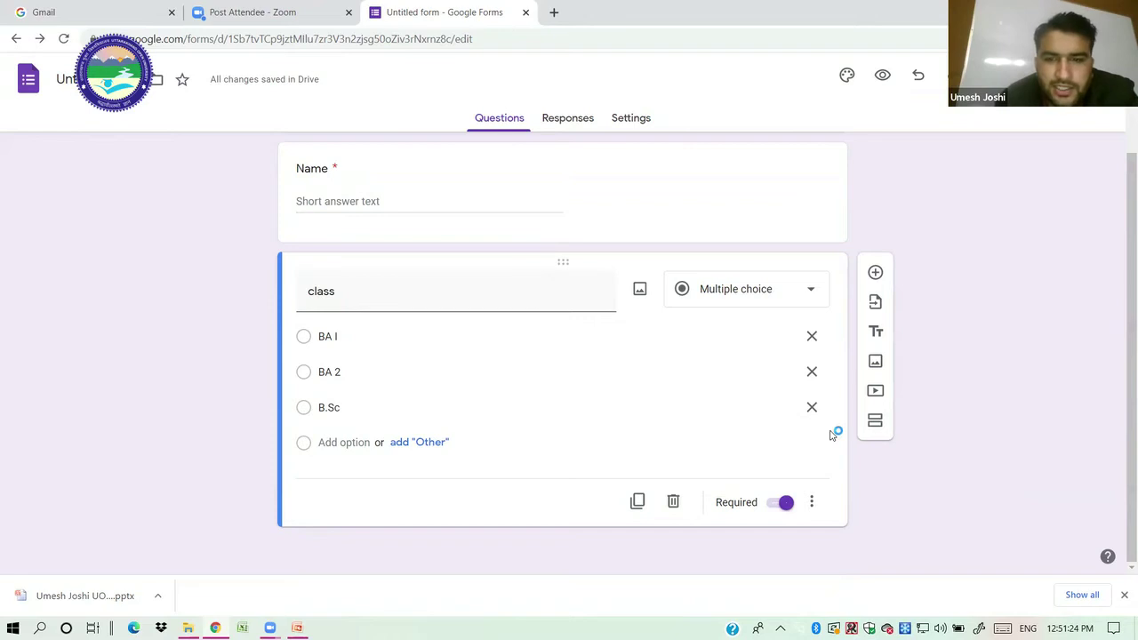
Step: Add a Dropdown question titled 'CLASS' below the class question
left_click(875, 272)
left_click_drag(1126, 264, 1126, 338)
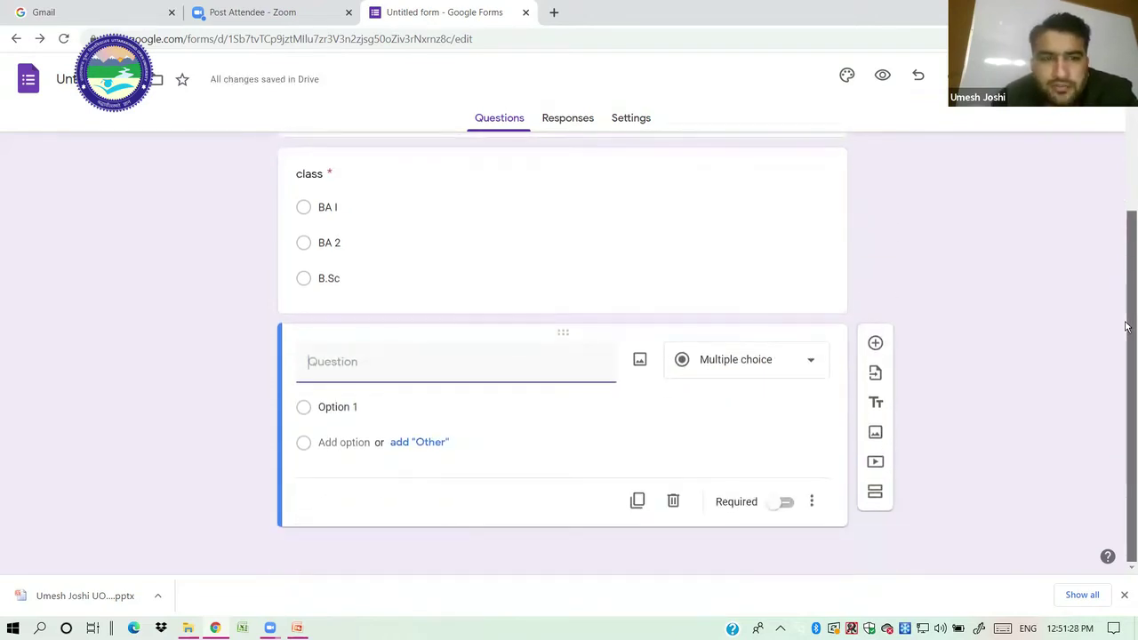
left_click(812, 366)
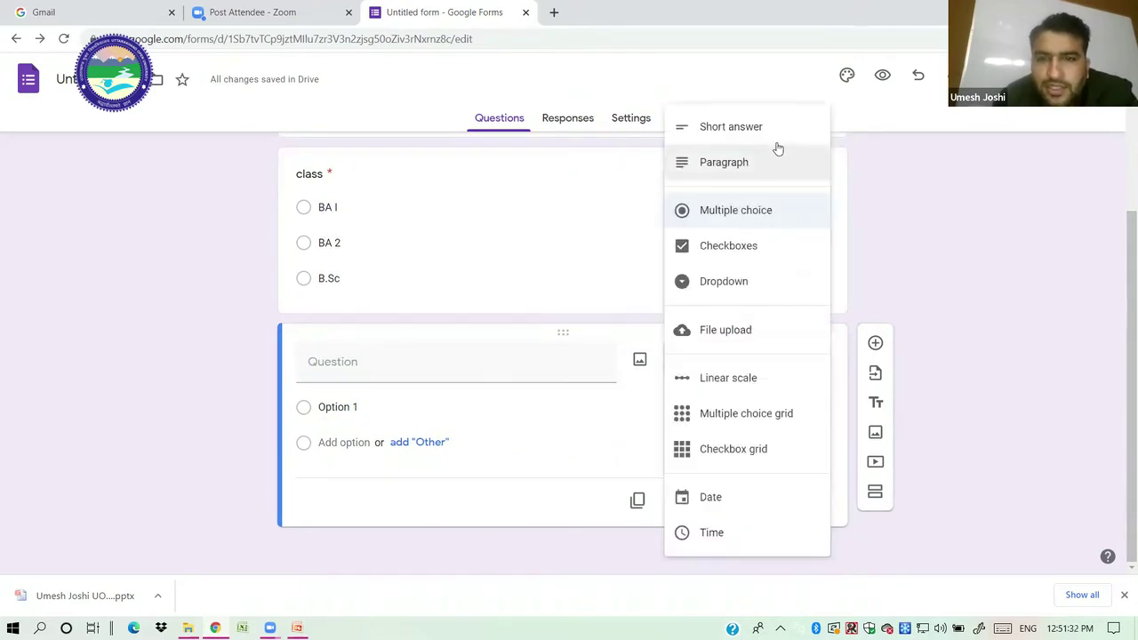
left_click(745, 282)
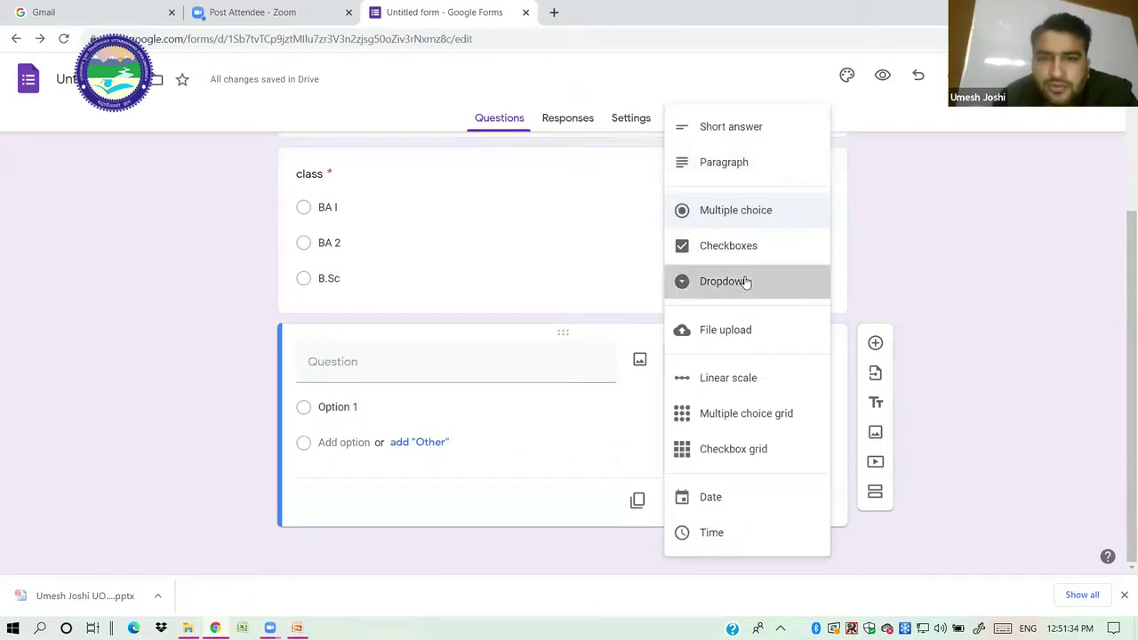
left_click(389, 366)
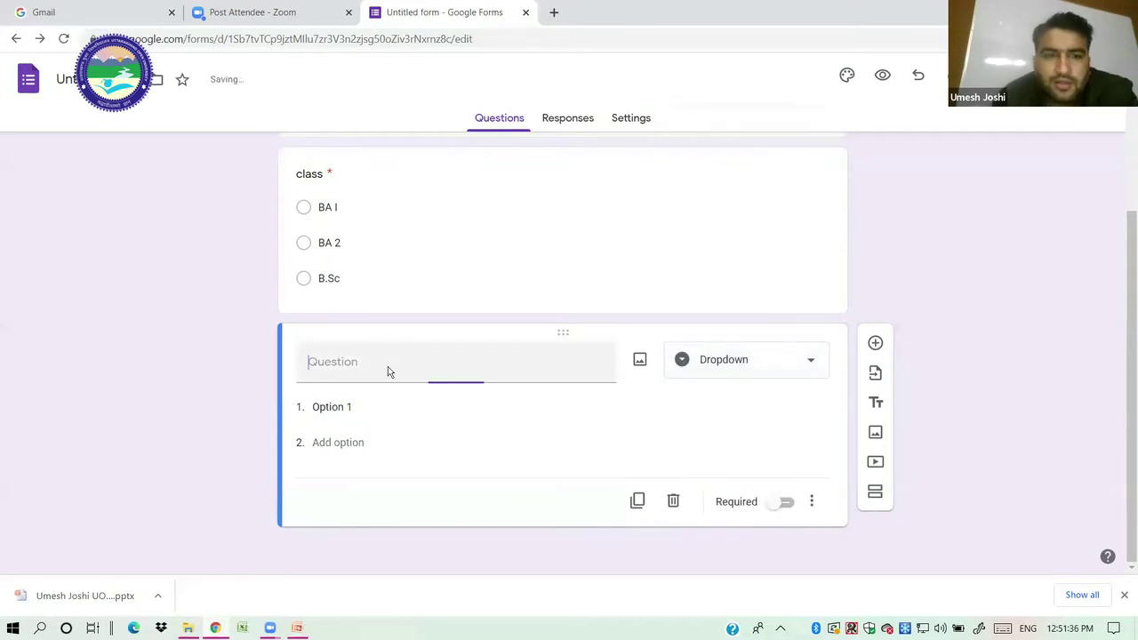
type("CLASS")
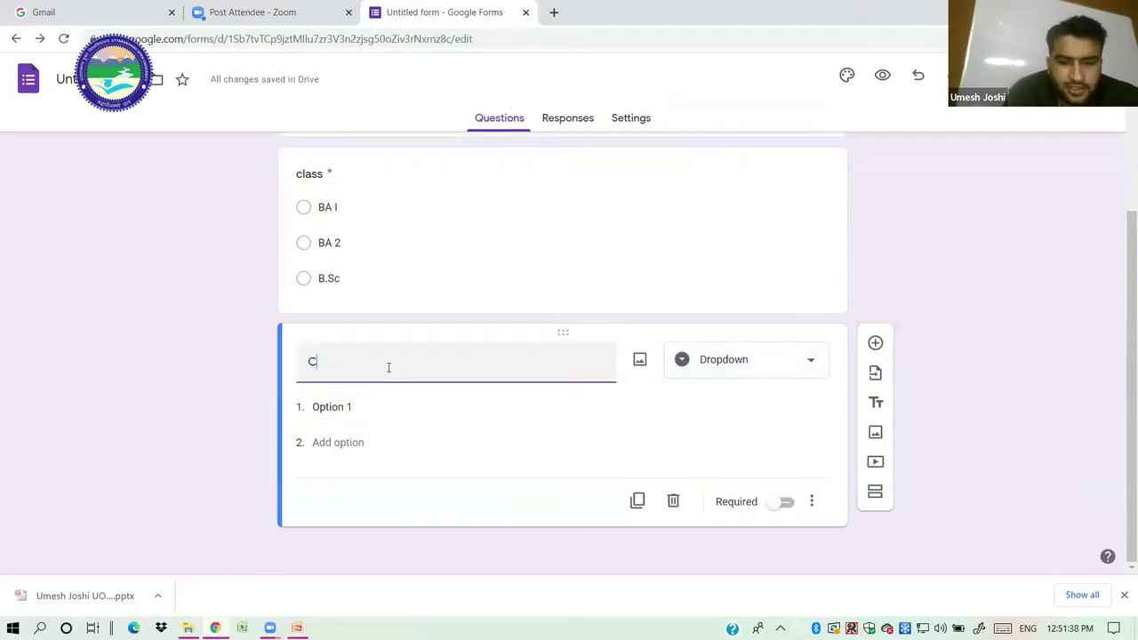
Step: Enter B.A.1, B.A. 2 and B.Sc. as the first three CLASS dropdown choices
left_click(349, 408)
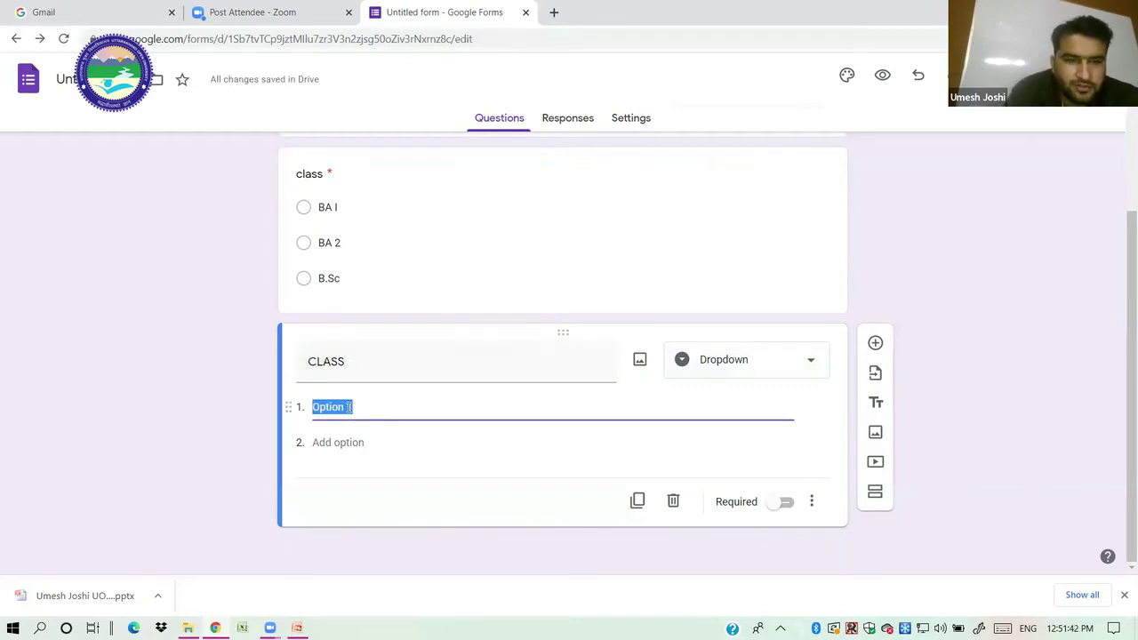
type("B.A.1")
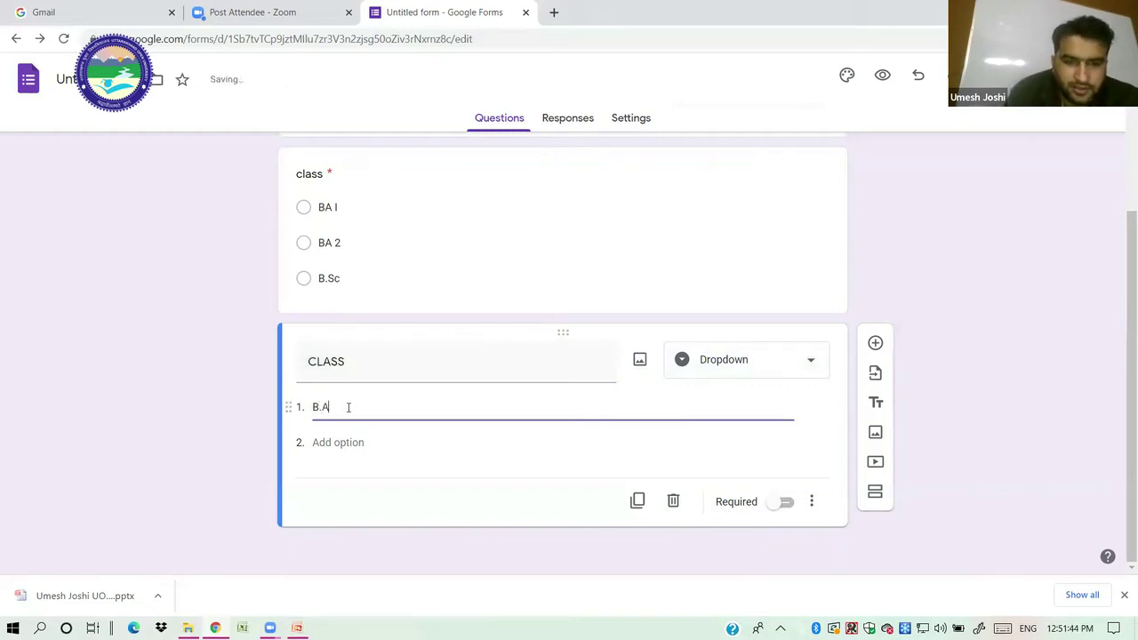
left_click(345, 442)
type("B.A")
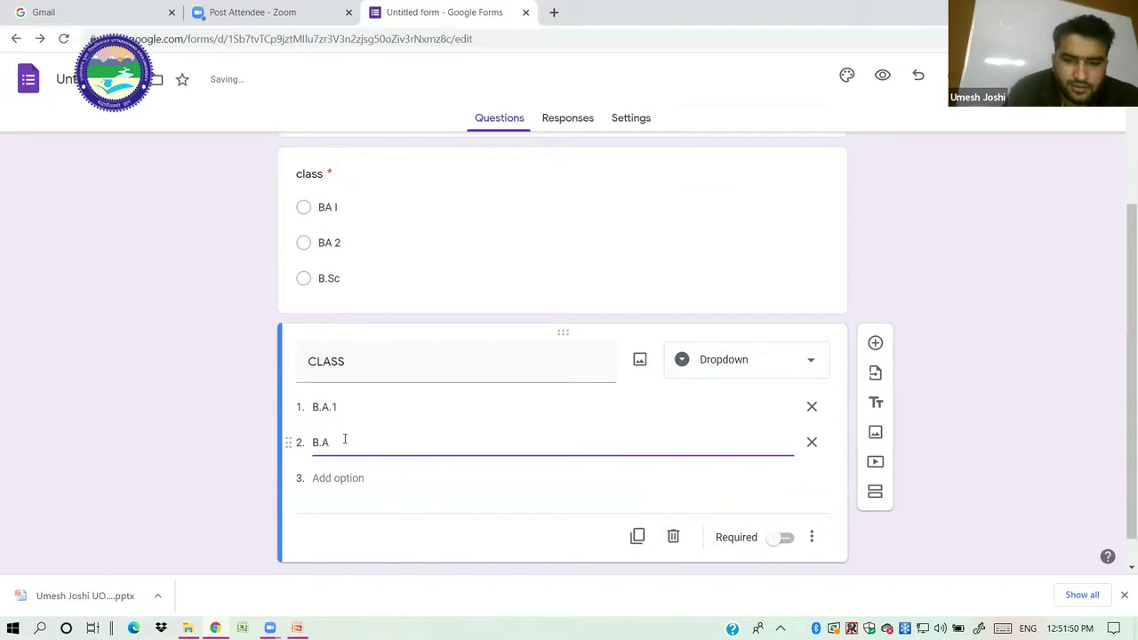
type("> 2")
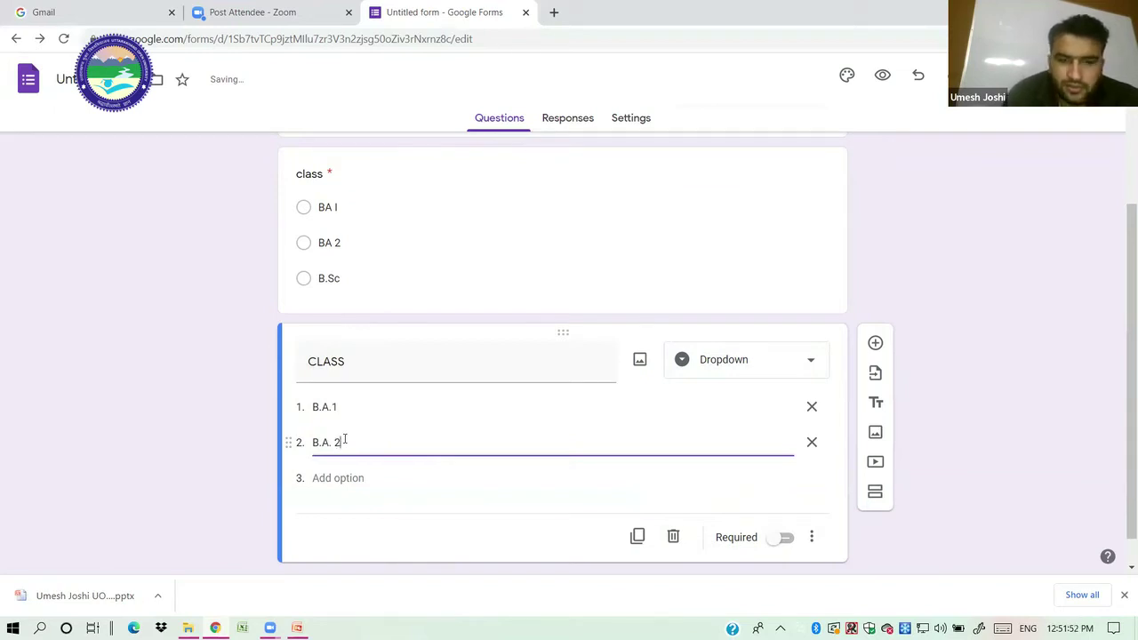
left_click(345, 478)
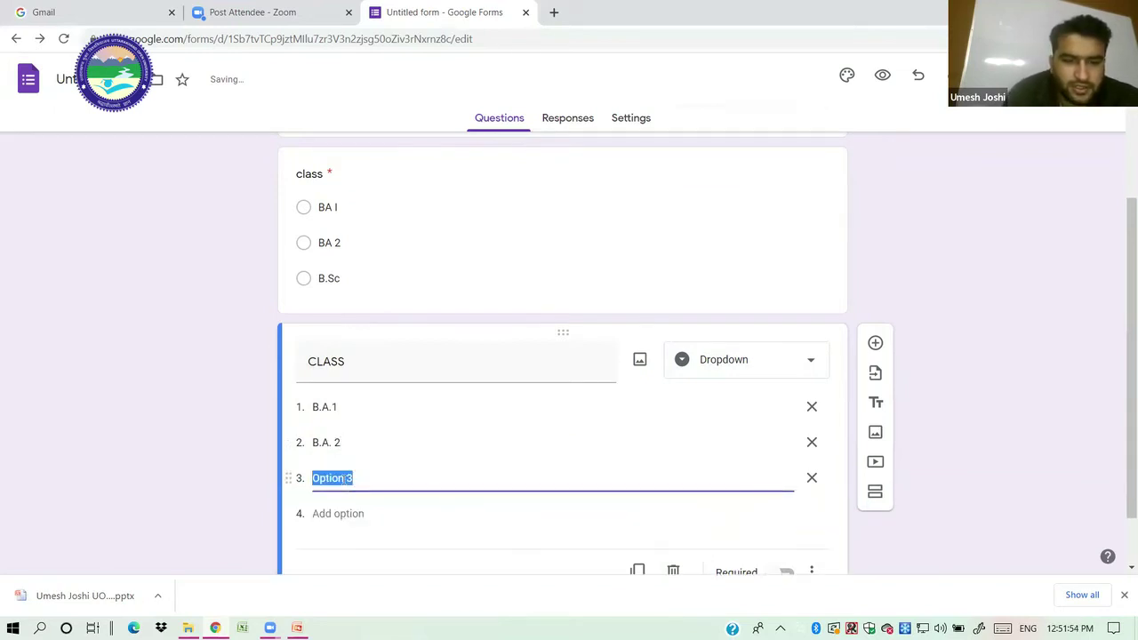
type("B")
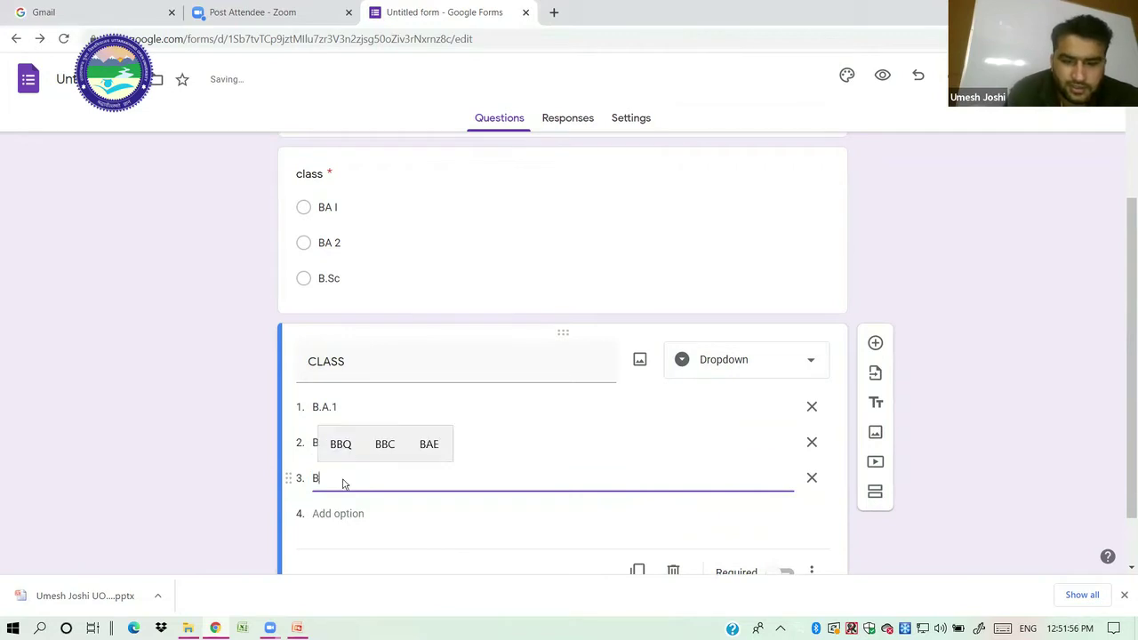
type(".Sc.")
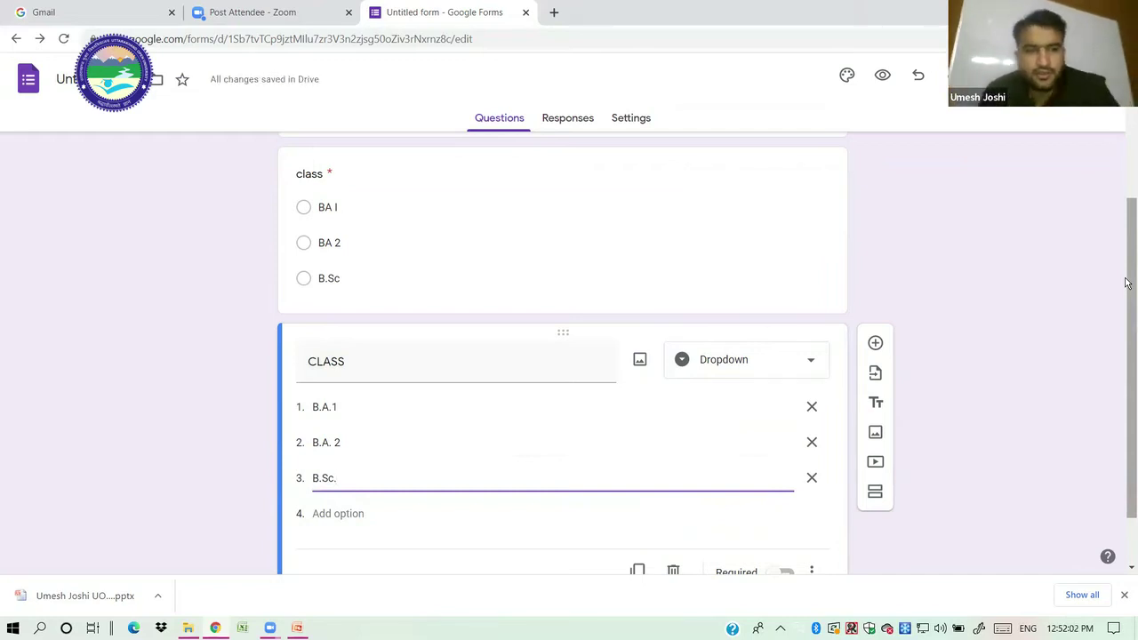
scroll(613, 411, "down", 1)
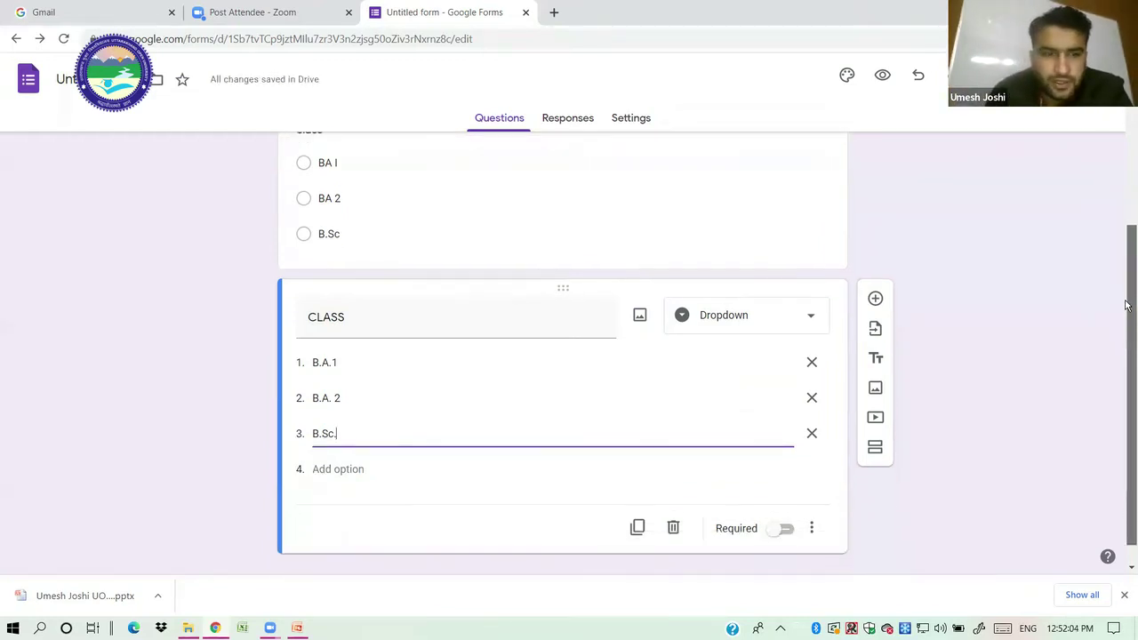
left_click(370, 457)
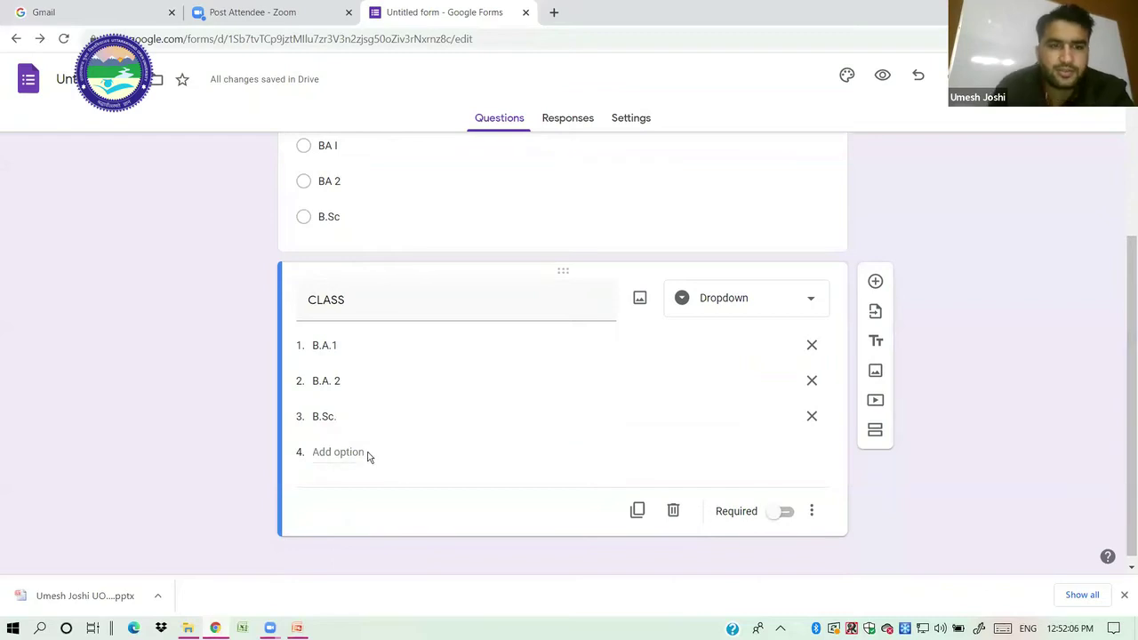
Step: Add B.Sc 2 as the fourth choice and correct the third choice to B.Sc. 1
left_click(342, 452)
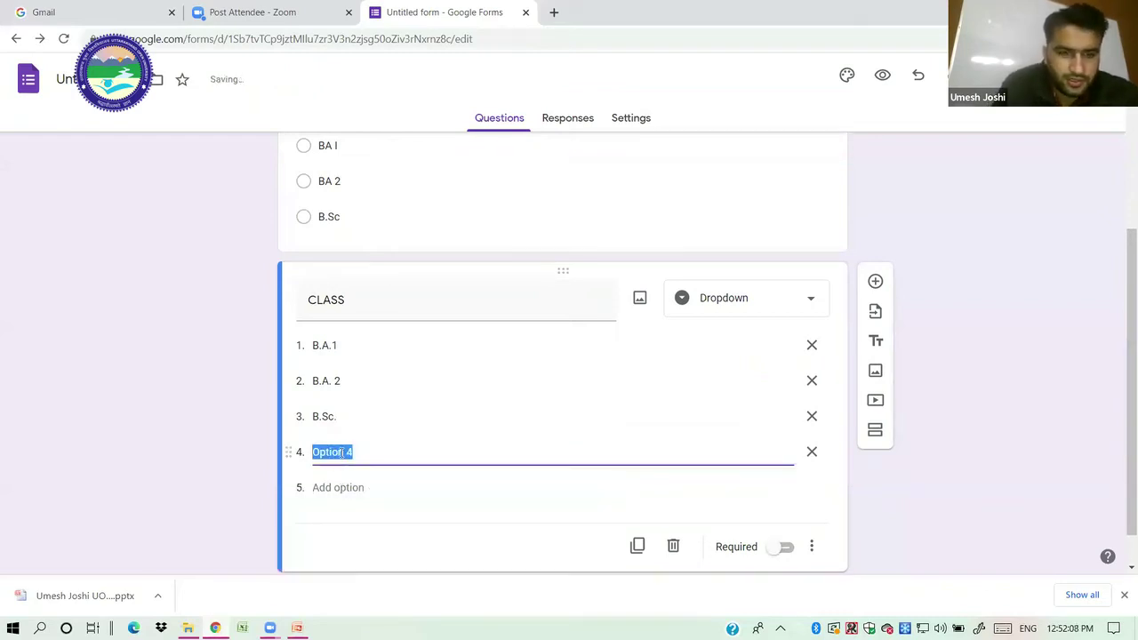
type("B")
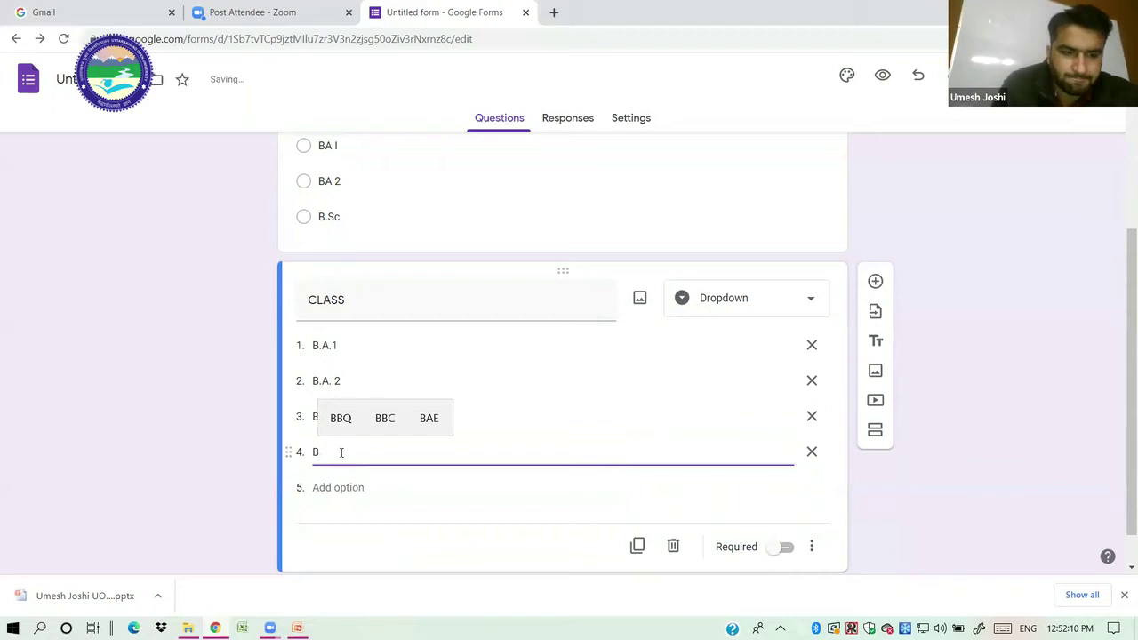
type(".S")
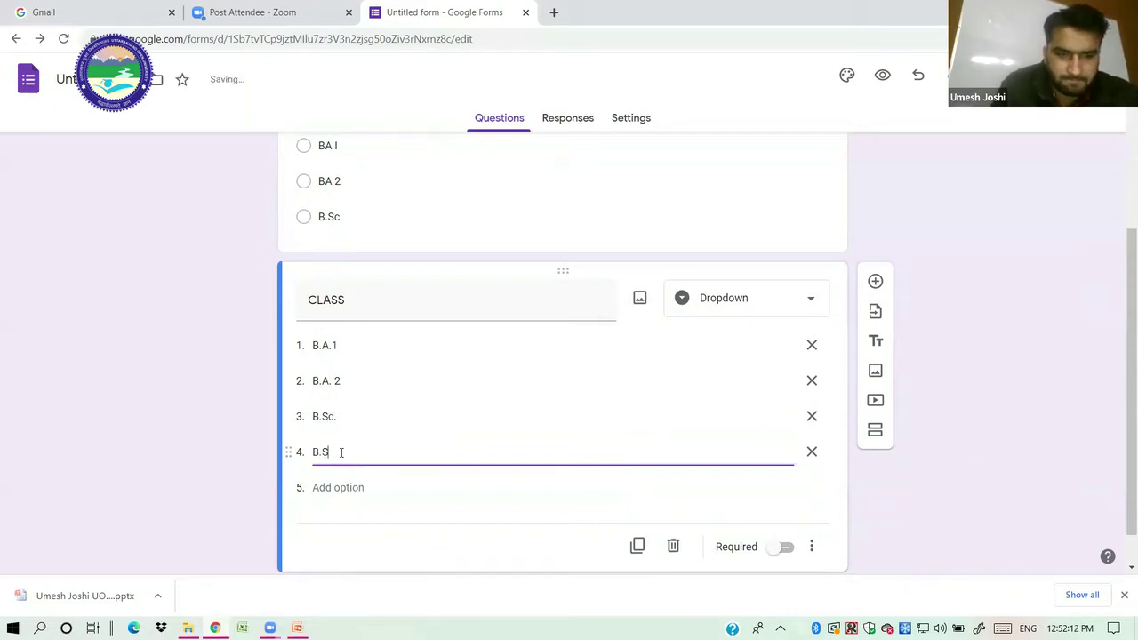
type("c 2")
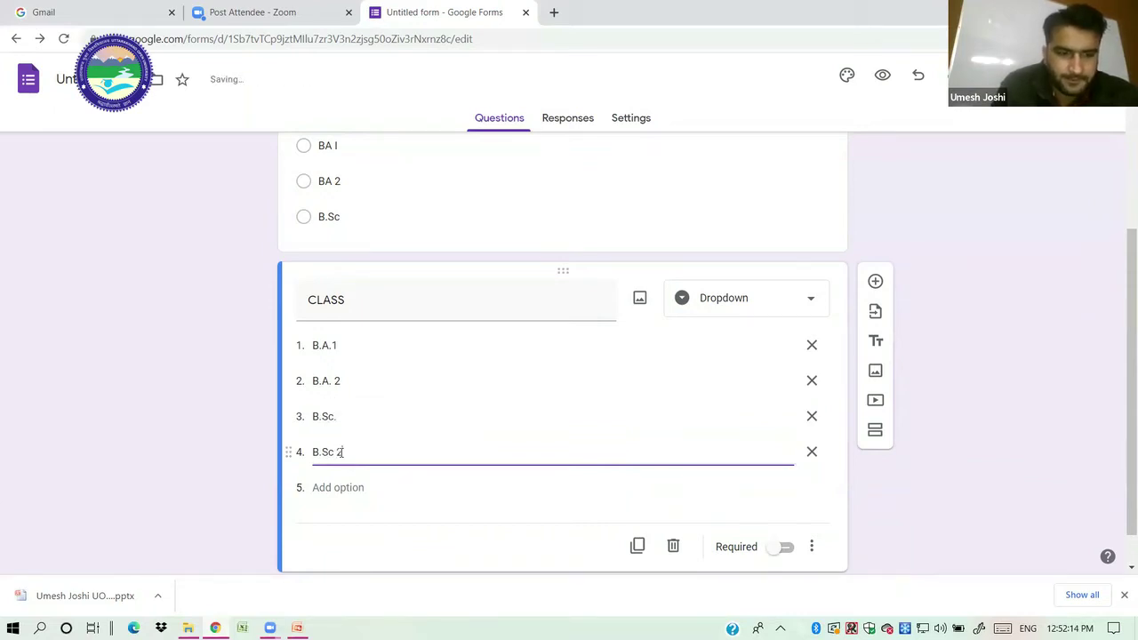
left_click(339, 417)
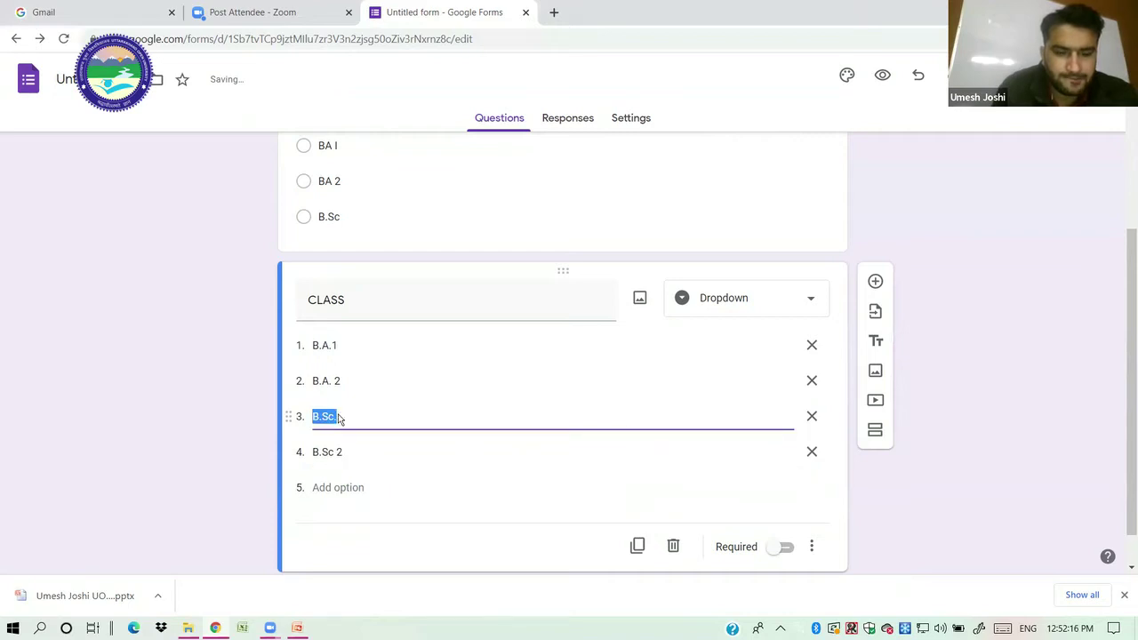
left_click(339, 417)
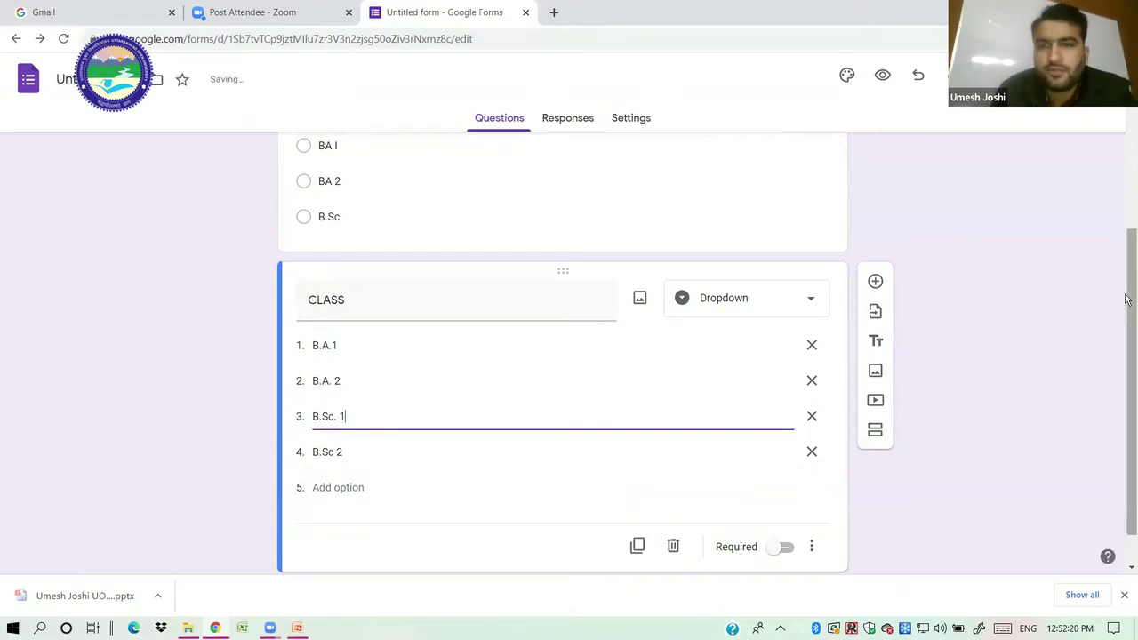
scroll(1126, 299, "down", 1)
left_click(1045, 314)
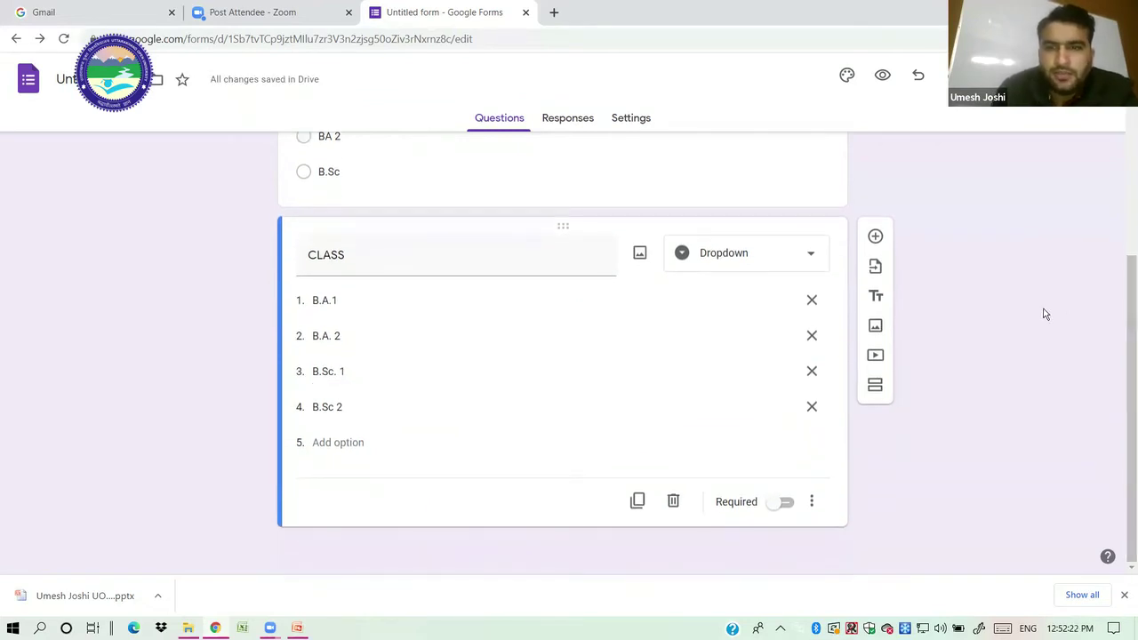
Step: Preview the form and fill in a respondent's name in the Name answer
left_click(882, 79)
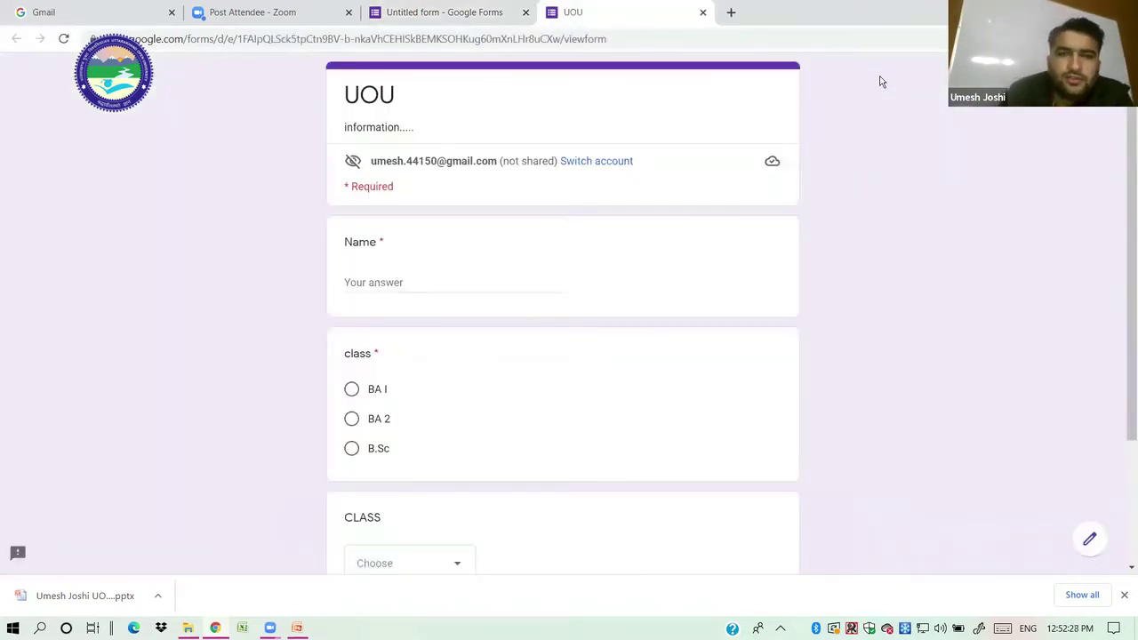
left_click_drag(1128, 116, 1128, 173)
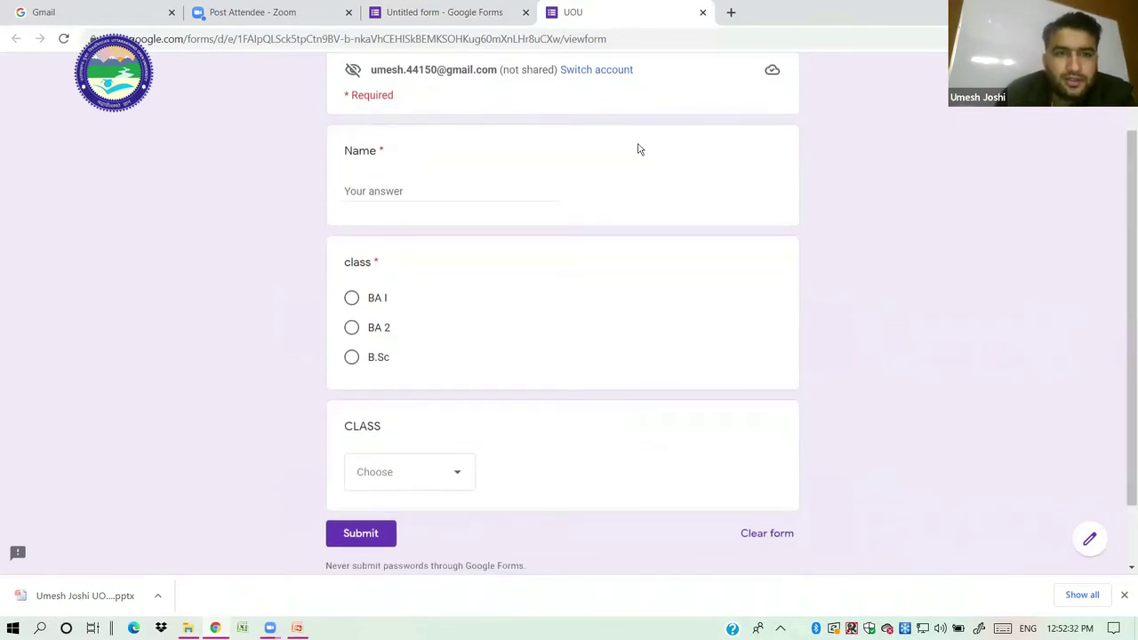
left_click(408, 188)
type("umesh")
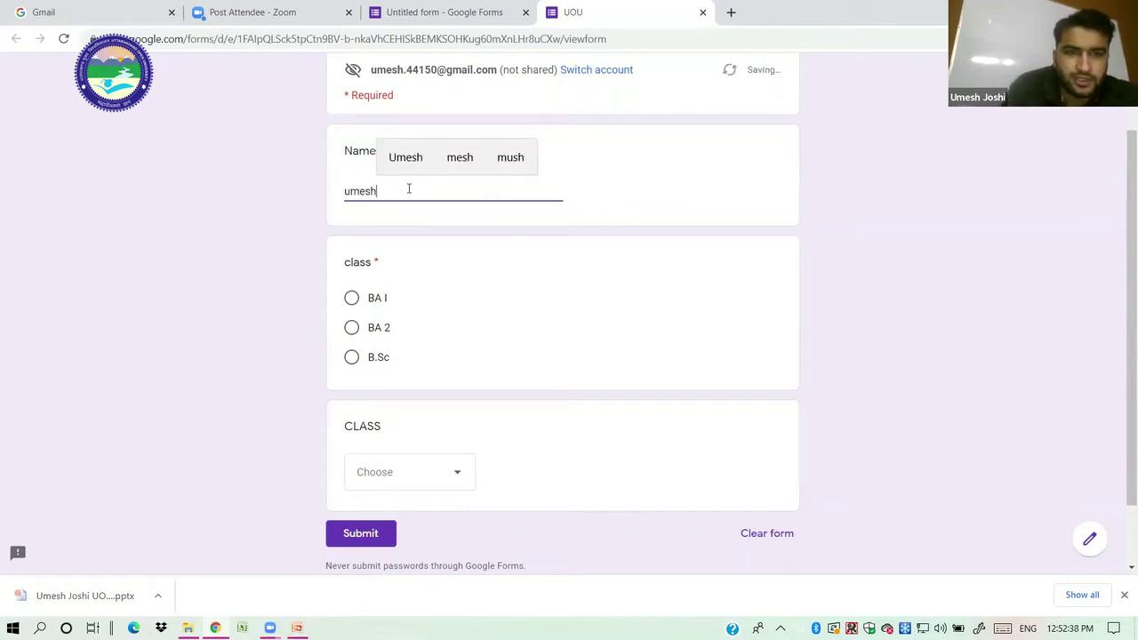
left_click_drag(1126, 224, 1126, 261)
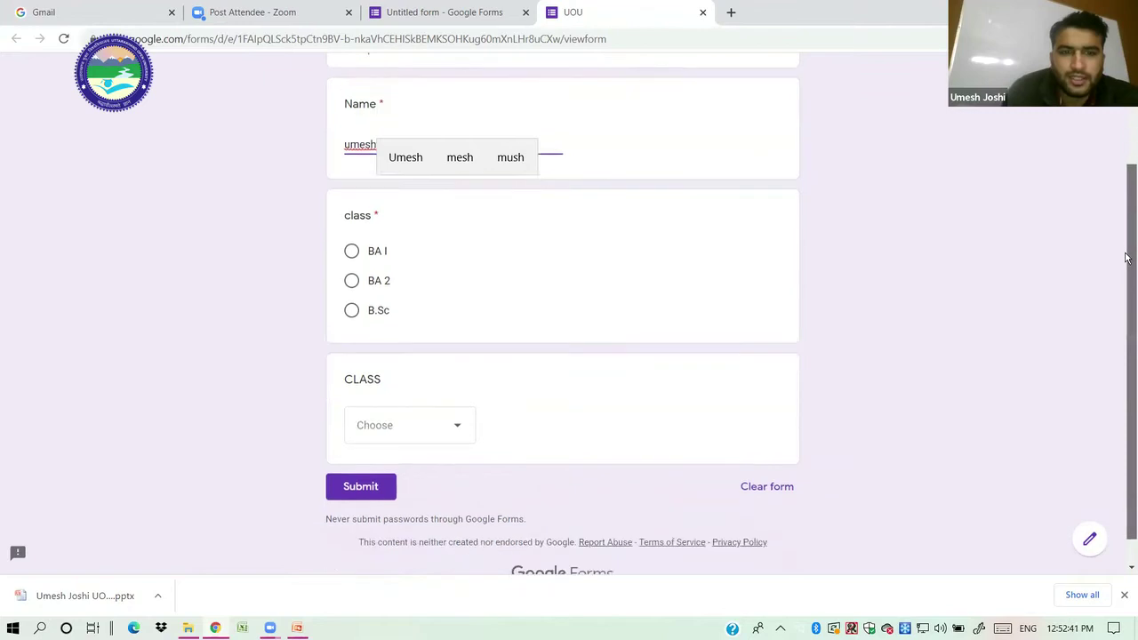
Step: Answer BA 2 and choose B.A. 2 for CLASS, submit, and return to the editor
left_click(352, 276)
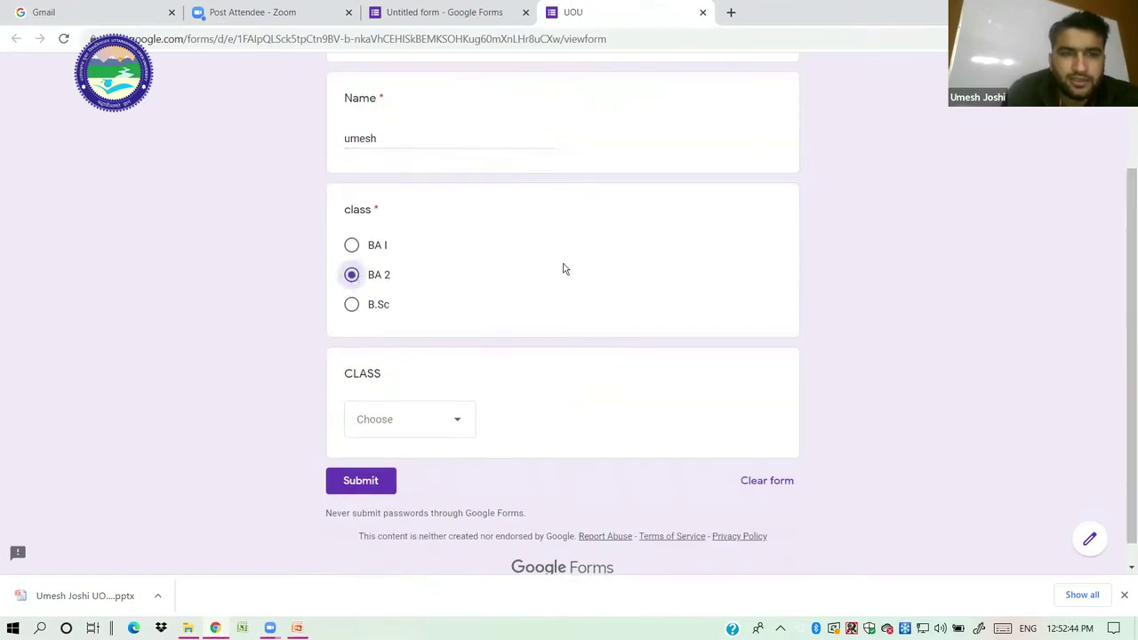
left_click(461, 424)
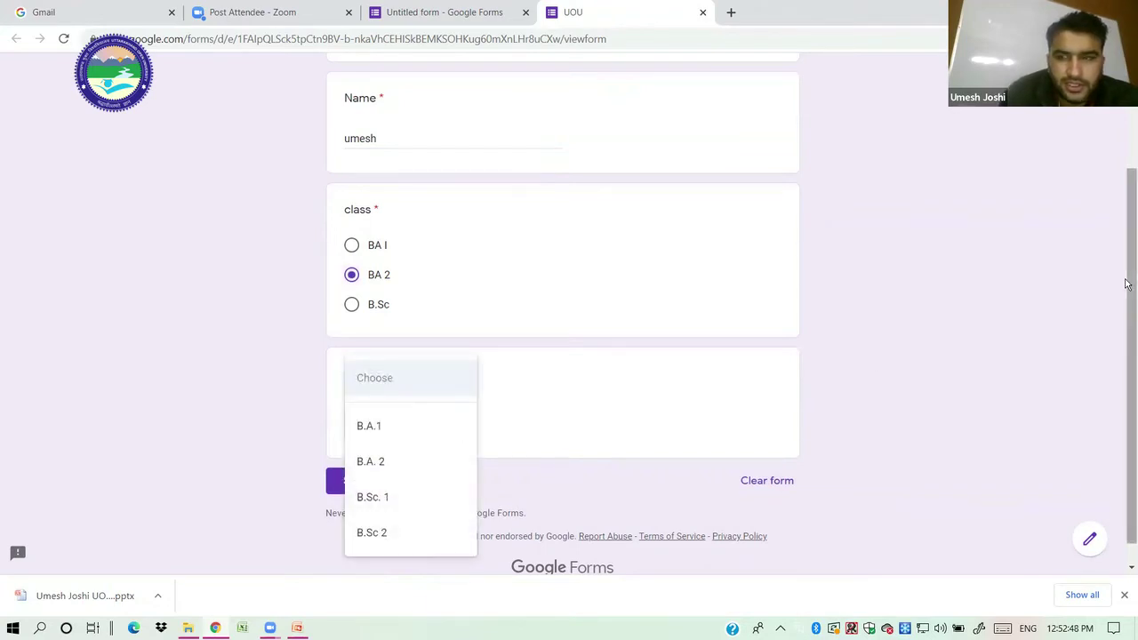
scroll(467, 431, "down", 1)
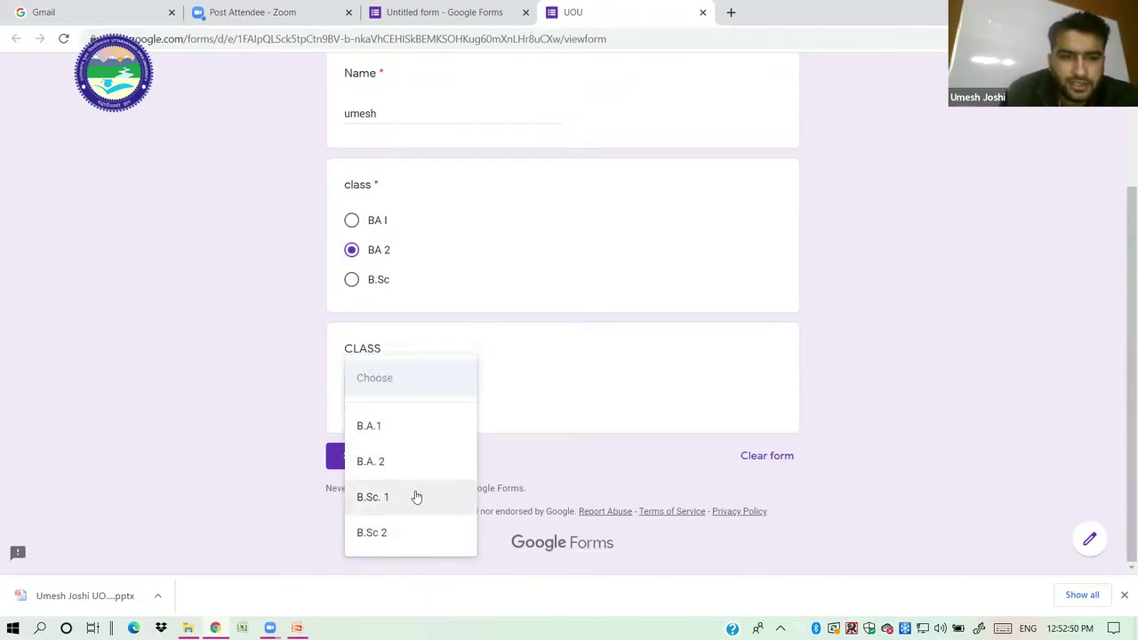
left_click(388, 465)
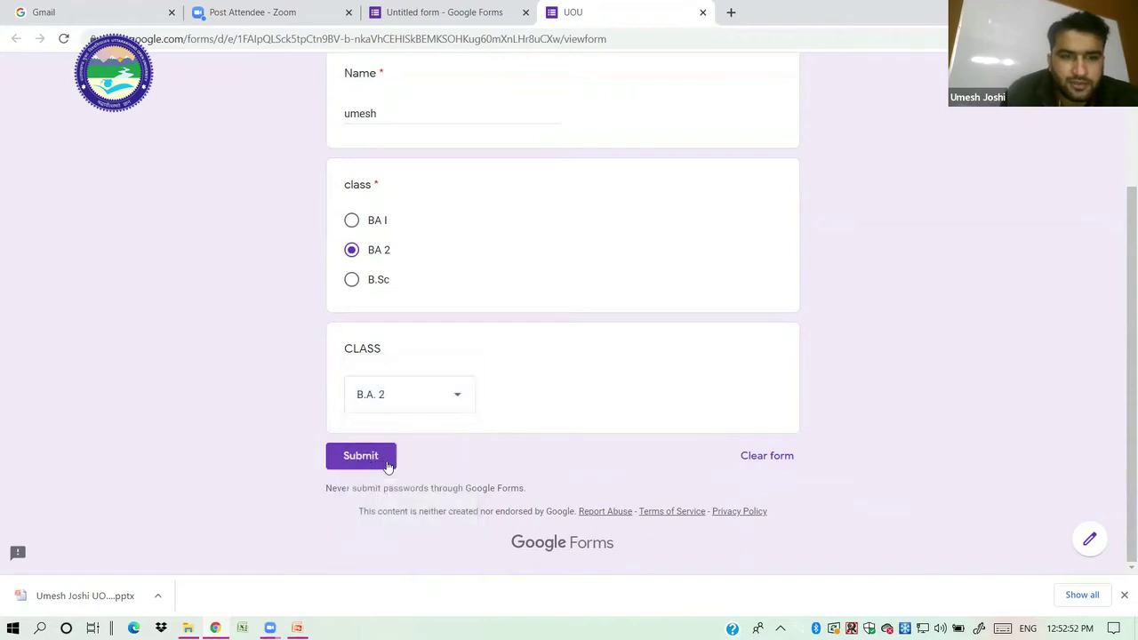
left_click(361, 457)
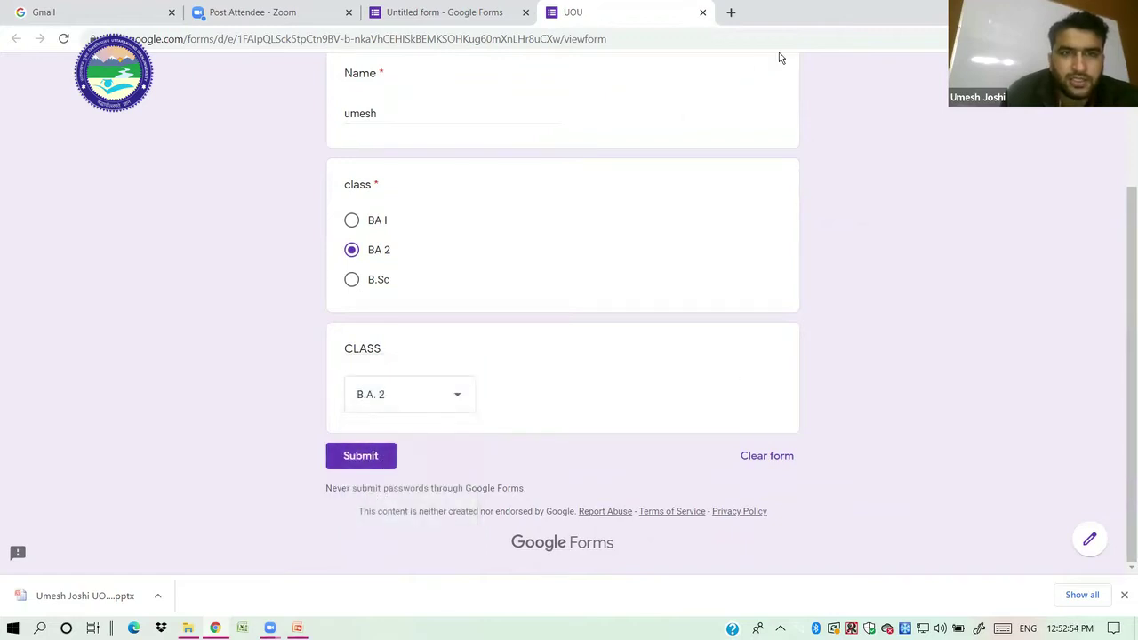
left_click_drag(1128, 211, 1130, 128)
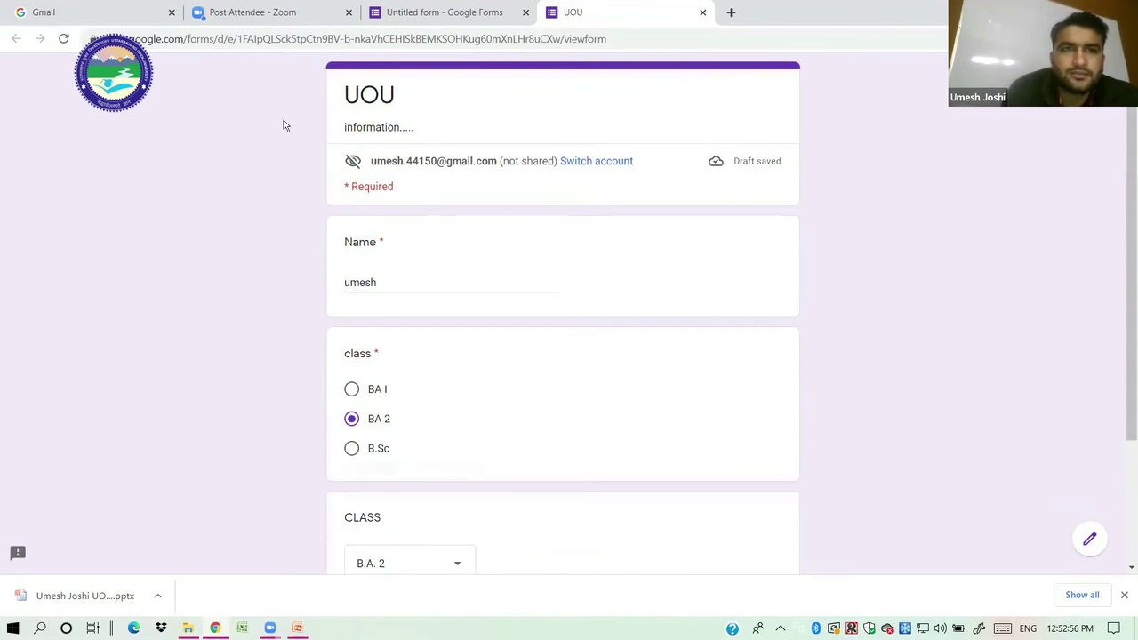
key("ctrl+shift+Tab")
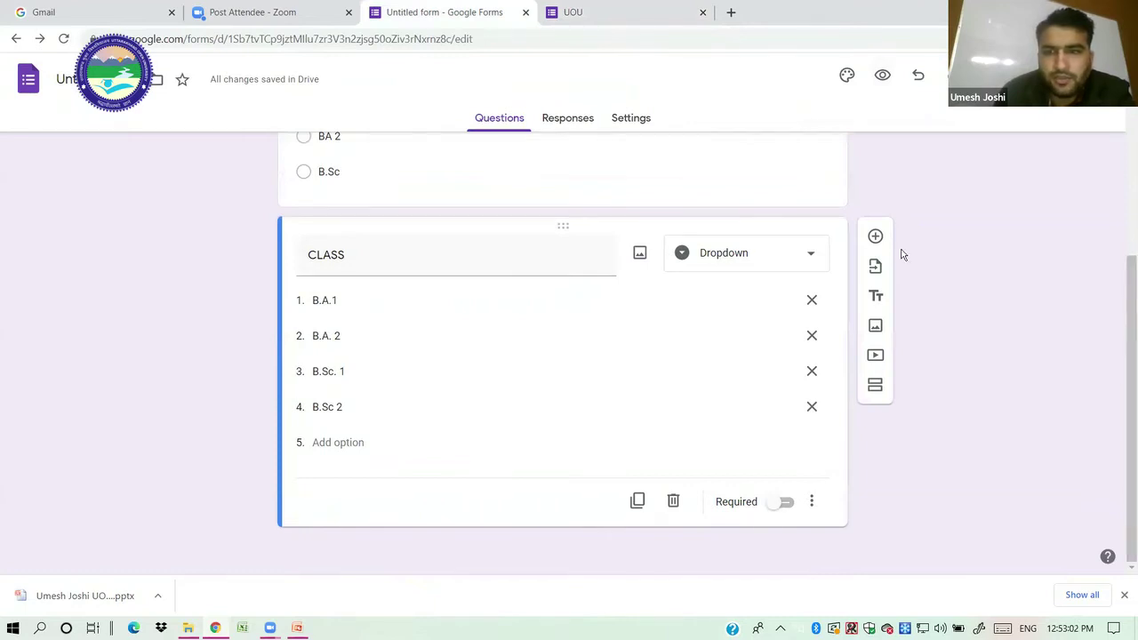
Step: Add a File upload question below CLASS, accepting the Drive upload notice
left_click(875, 238)
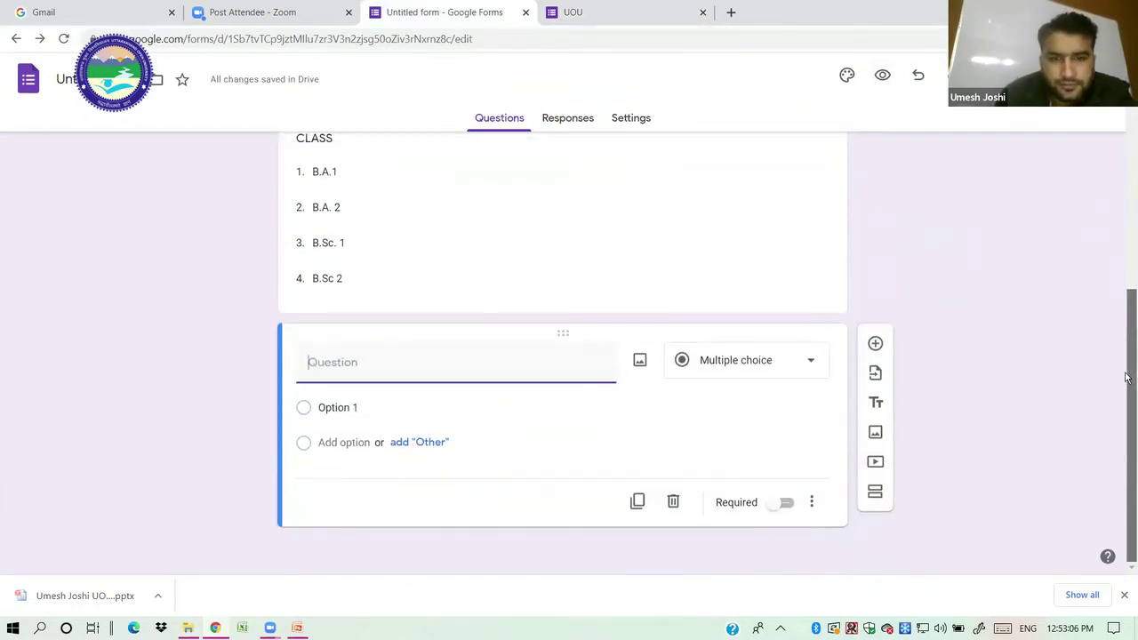
left_click(811, 367)
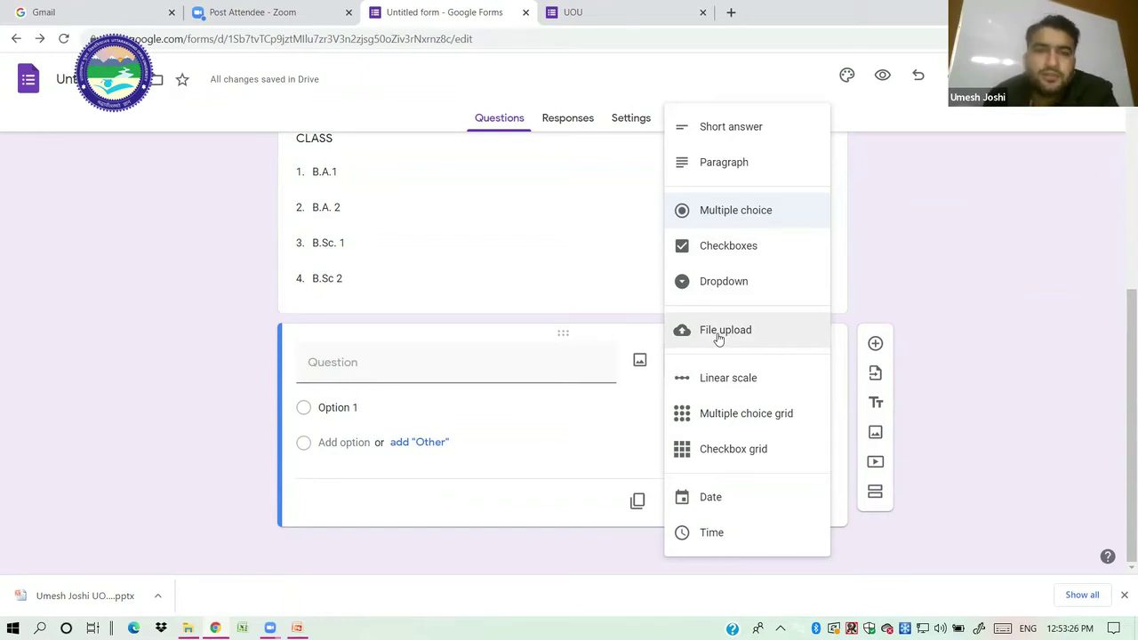
left_click(718, 338)
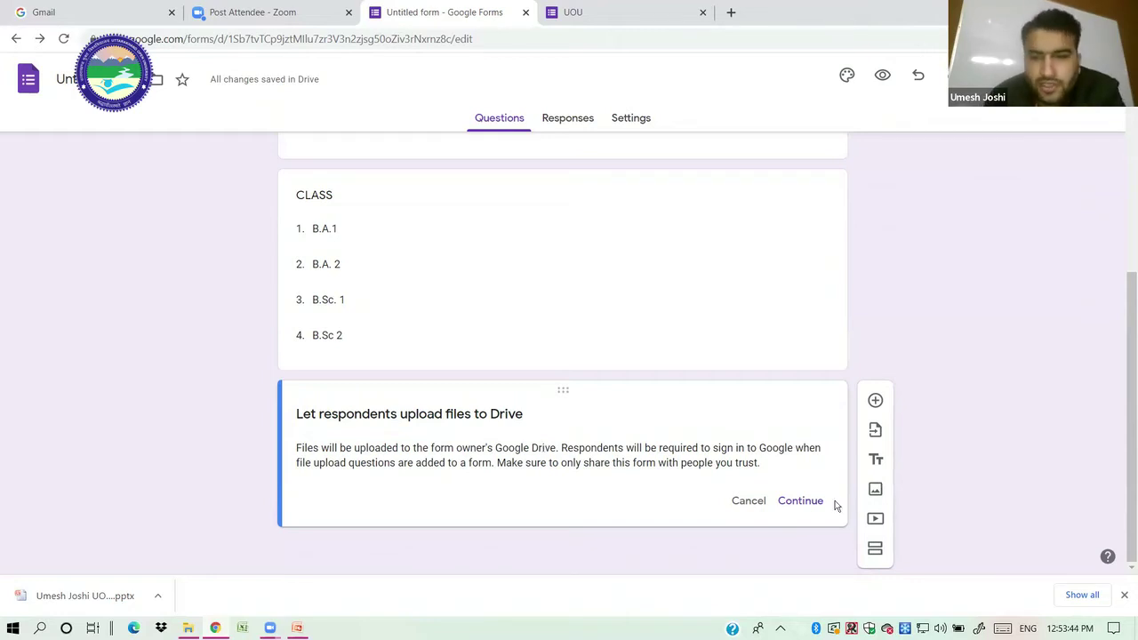
left_click(804, 500)
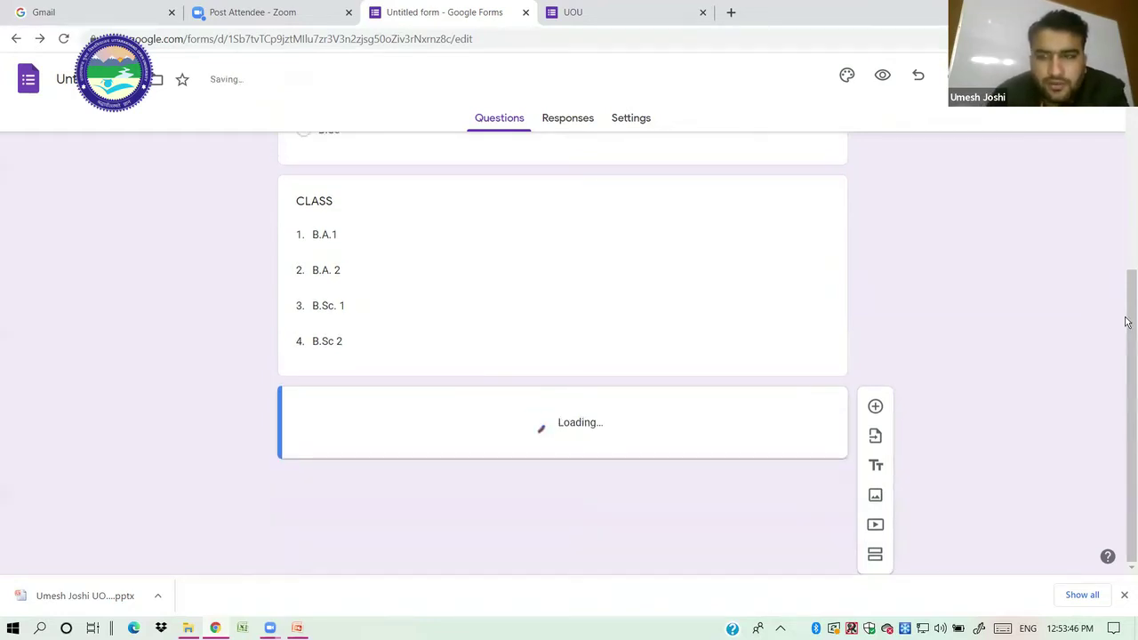
left_click_drag(1126, 322, 1126, 378)
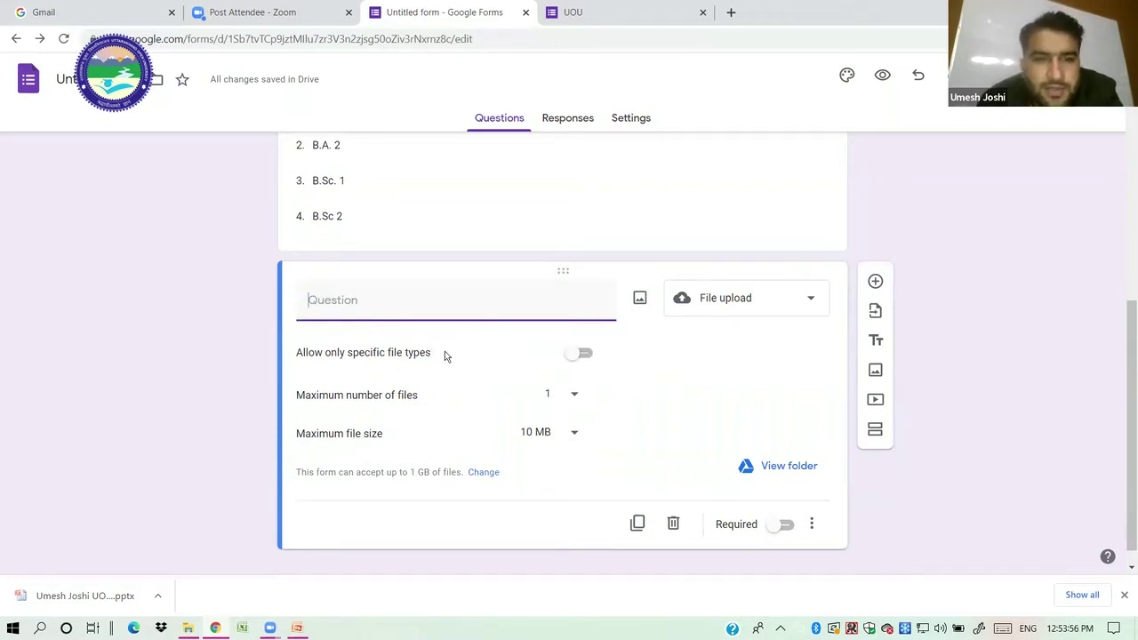
Step: Restrict the upload question to Document, PDF and Image file types
left_click(585, 354)
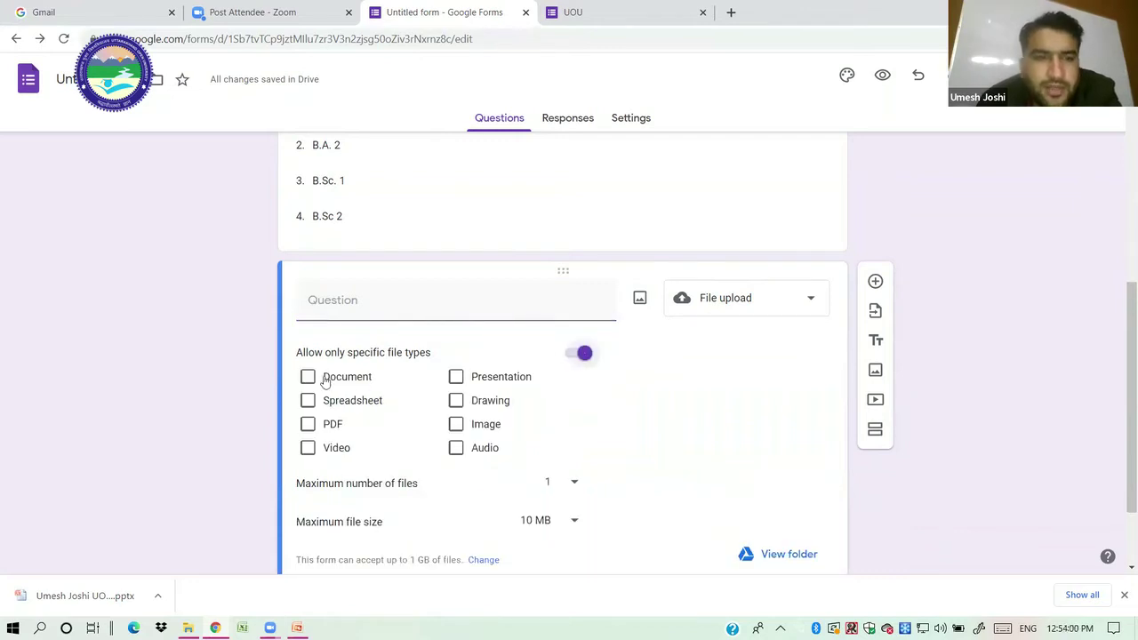
left_click(308, 379)
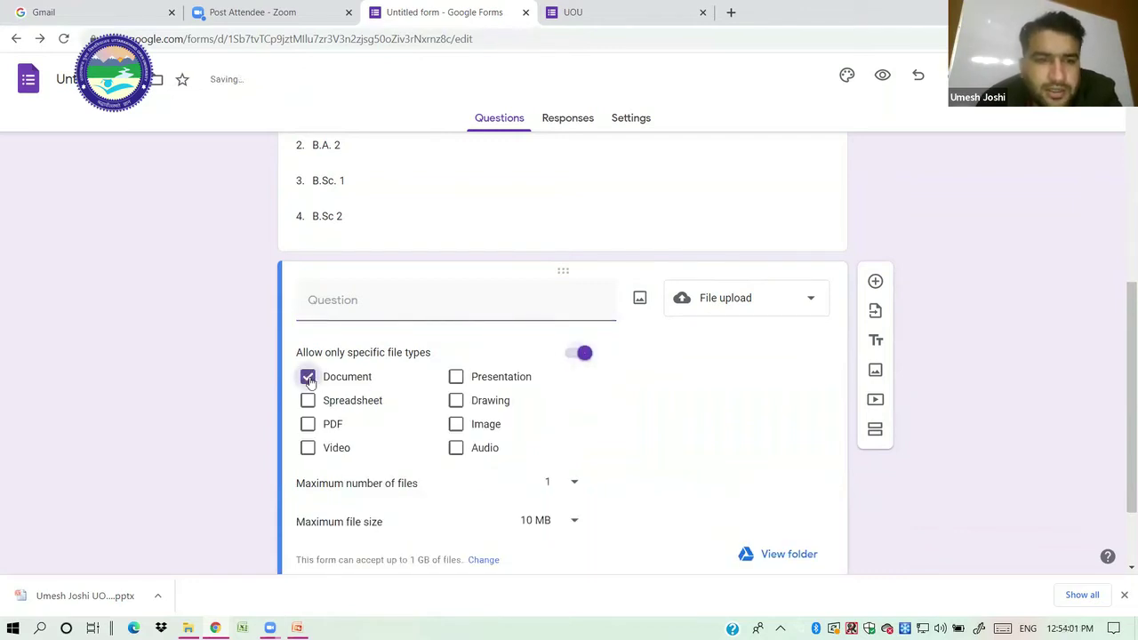
left_click(308, 426)
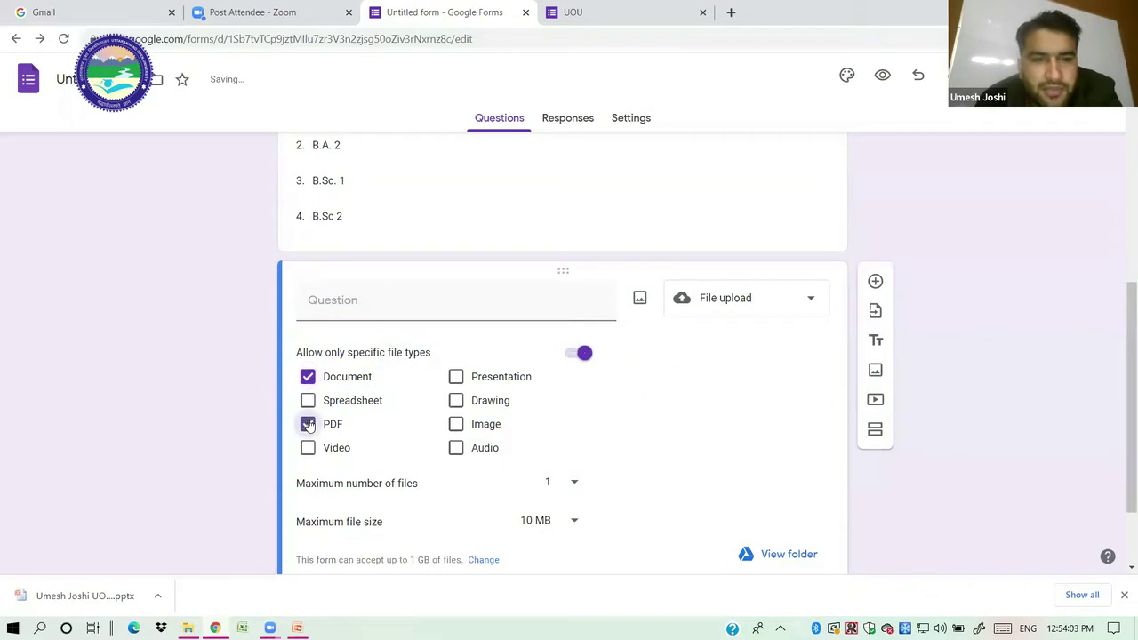
left_click(457, 426)
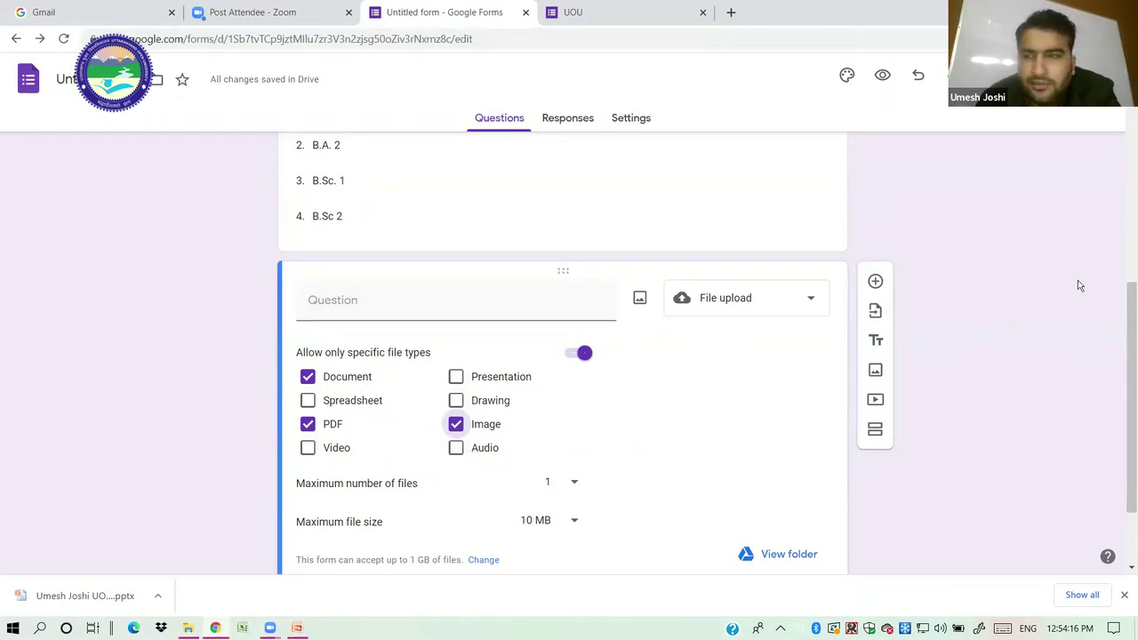
Step: Set the maximum number of files to 5 and the maximum file size to 10 MB
left_click_drag(1126, 335, 1128, 363)
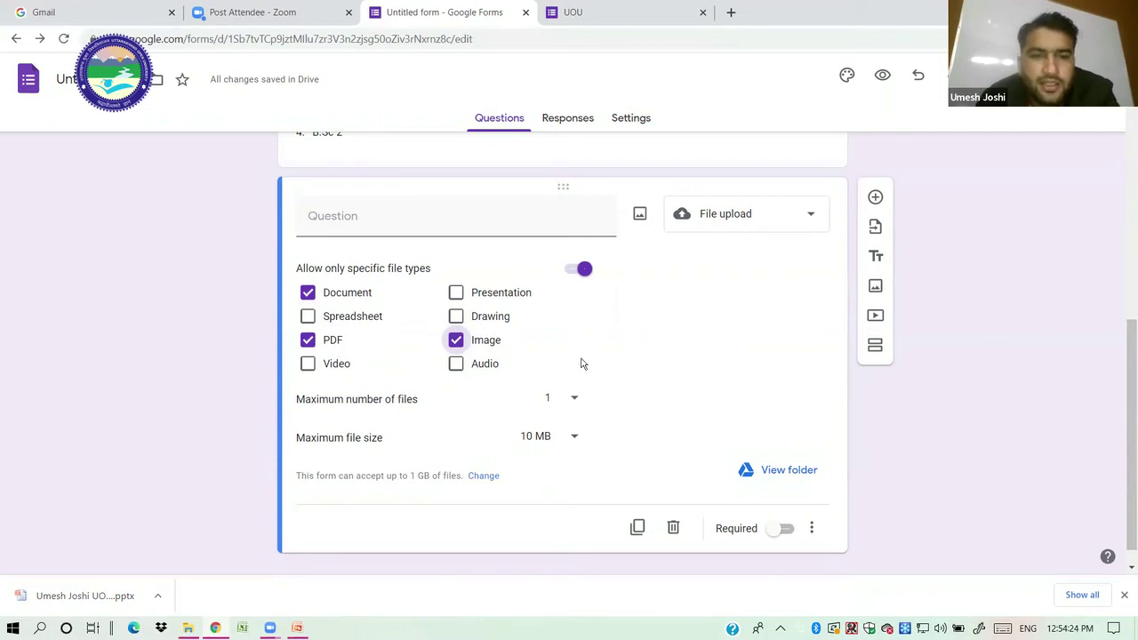
left_click(577, 402)
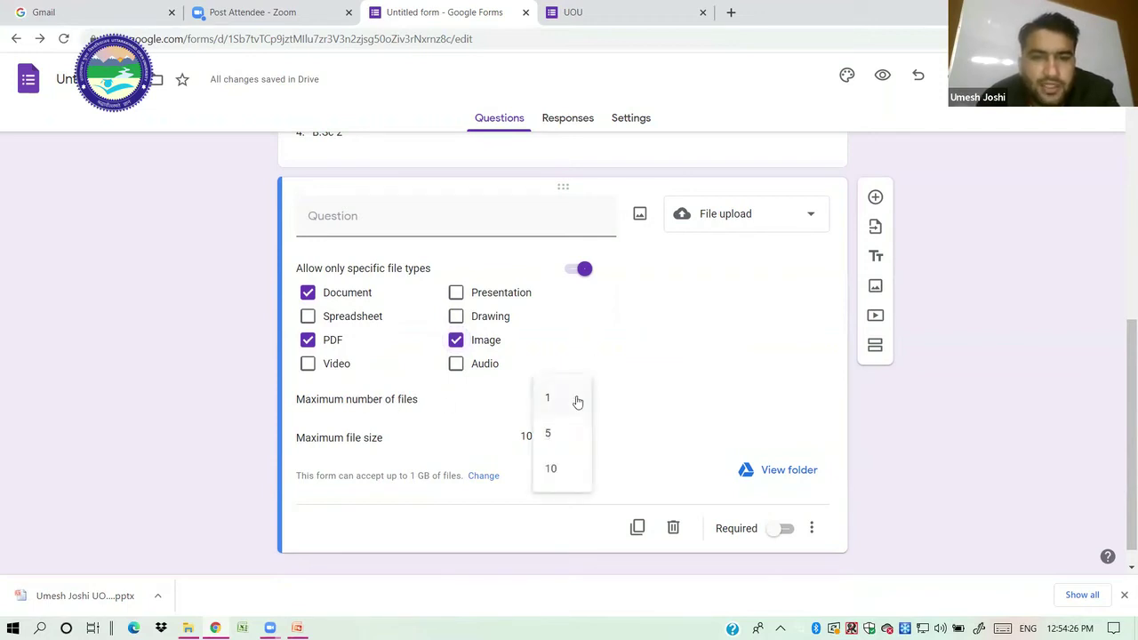
left_click(553, 434)
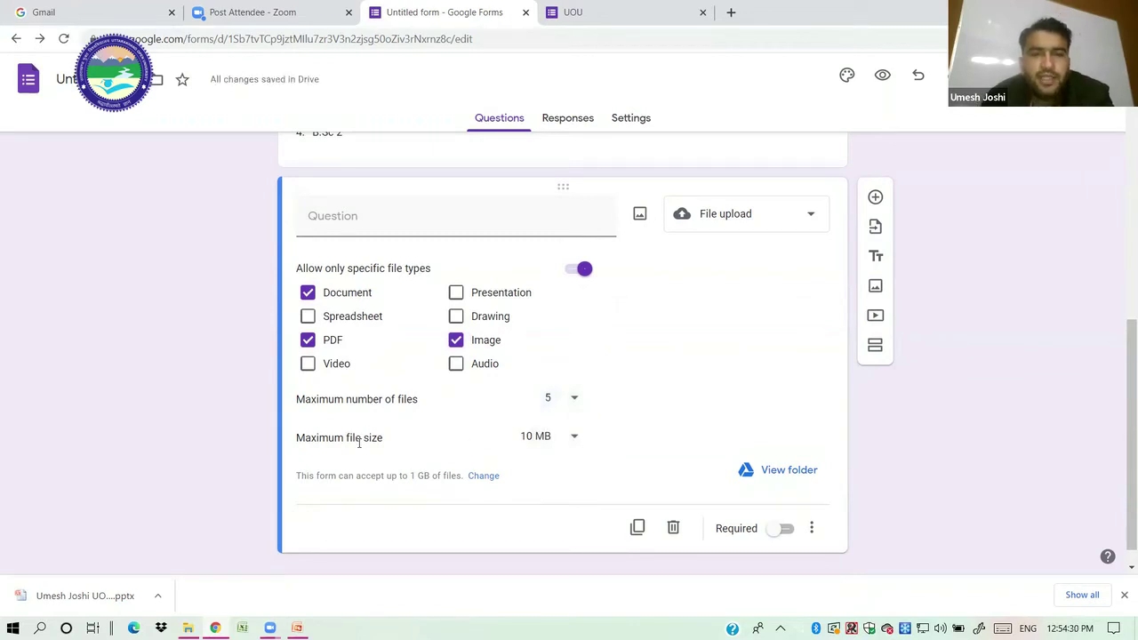
left_click(576, 442)
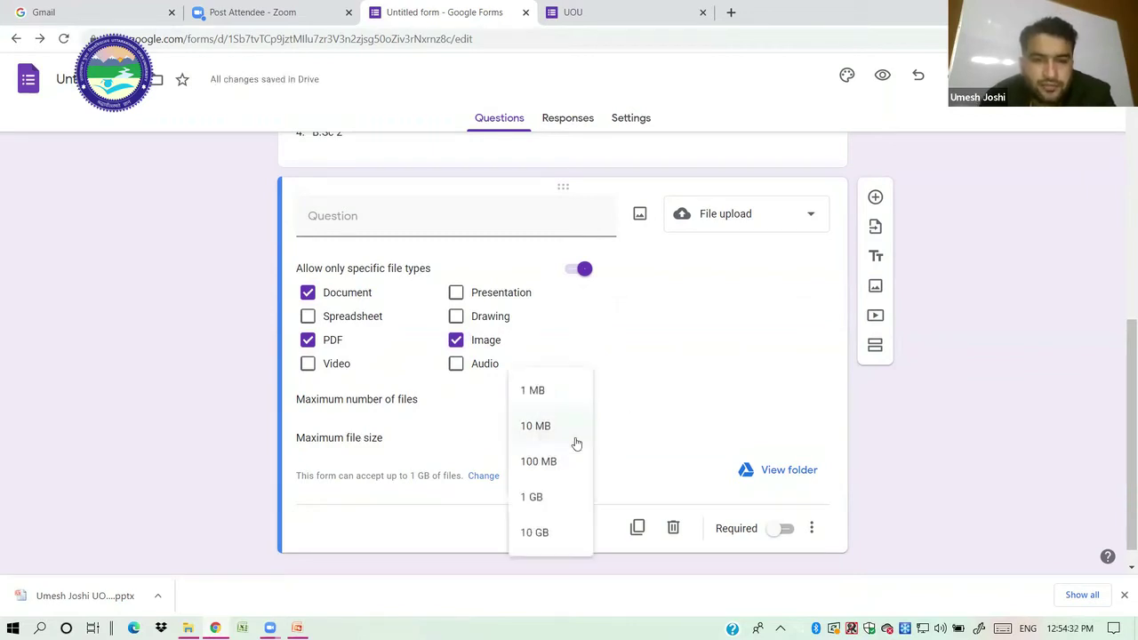
left_click(533, 391)
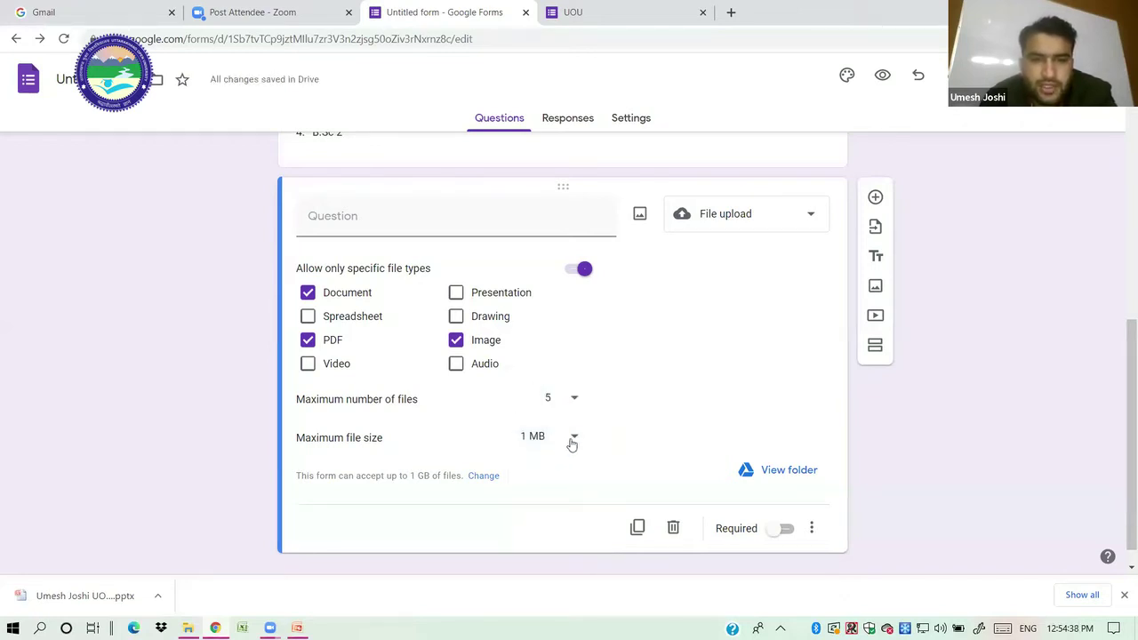
left_click(574, 440)
left_click(537, 428)
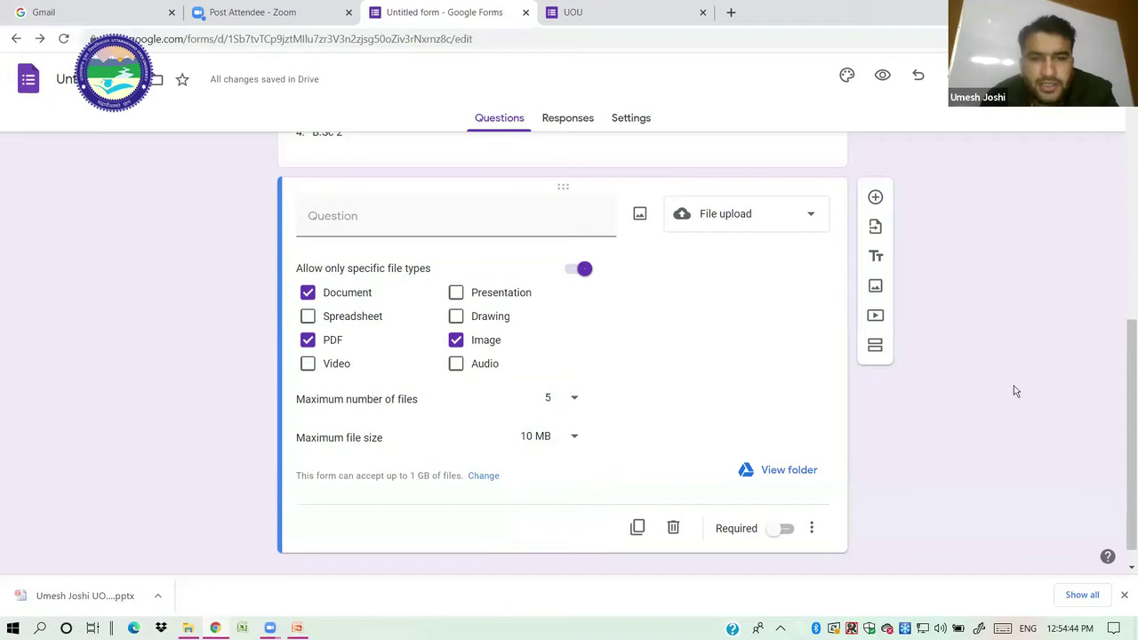
scroll(1128, 341, "down", 1)
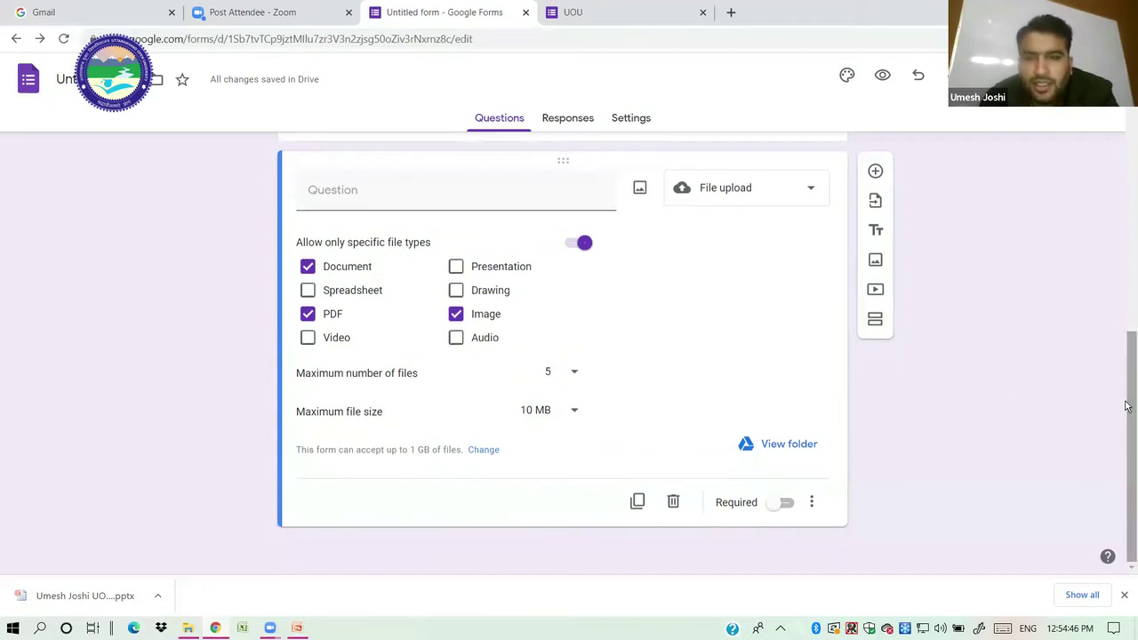
Step: View the empty File responses folder in Drive, then return to the form editor
left_click(789, 444)
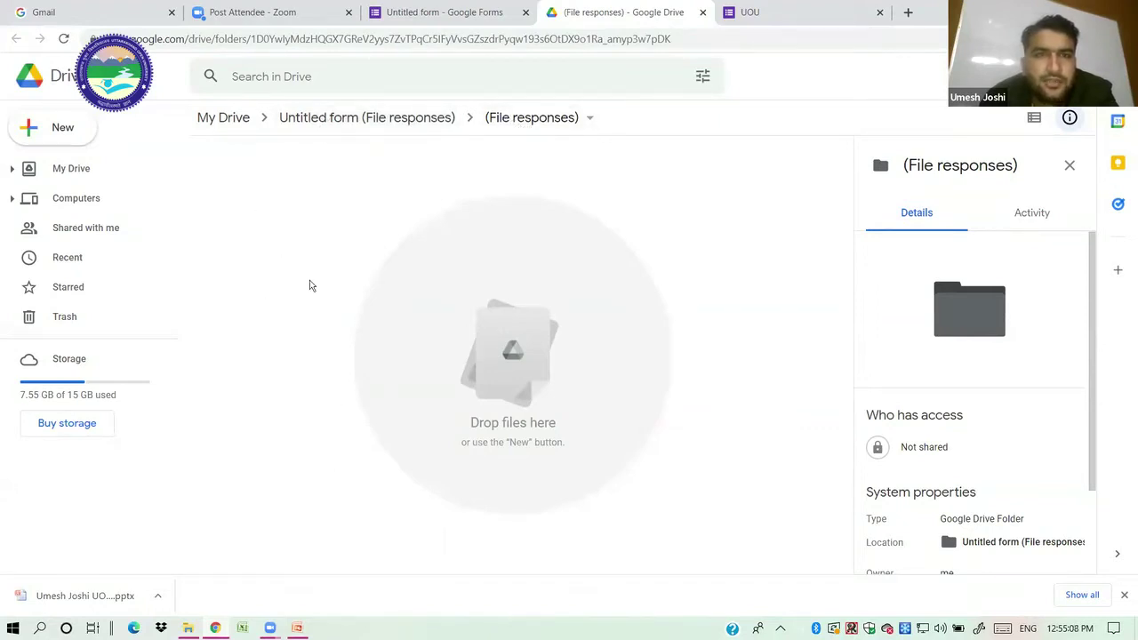
key("ctrl+shift+Tab")
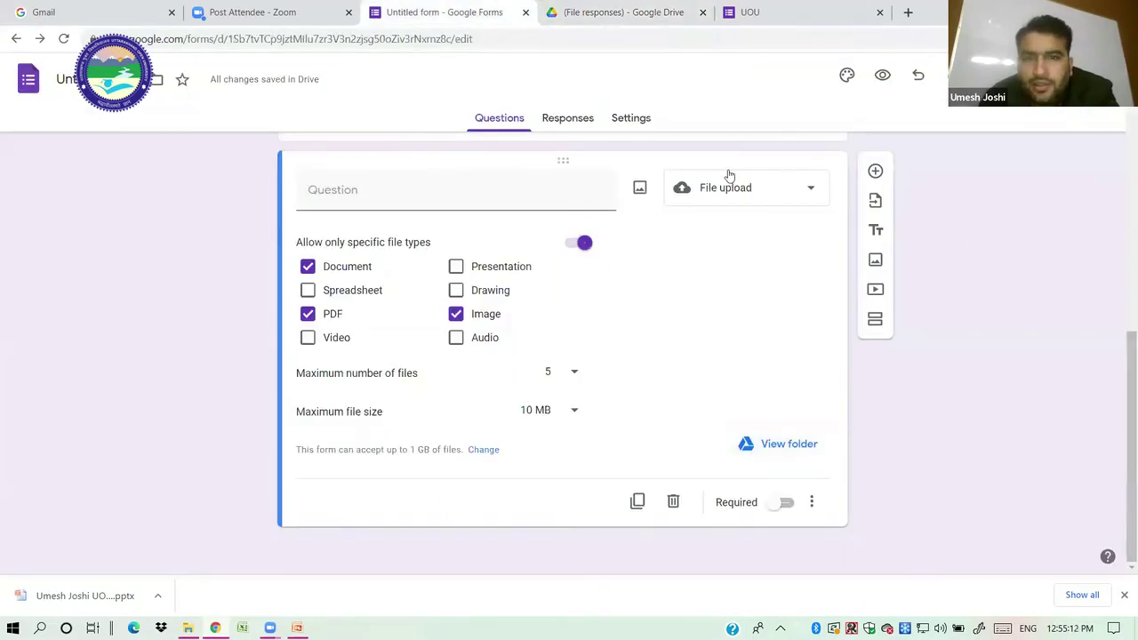
Step: Add a multiple choice grid question with rows 'example 1' and 'Example 2'
left_click(876, 173)
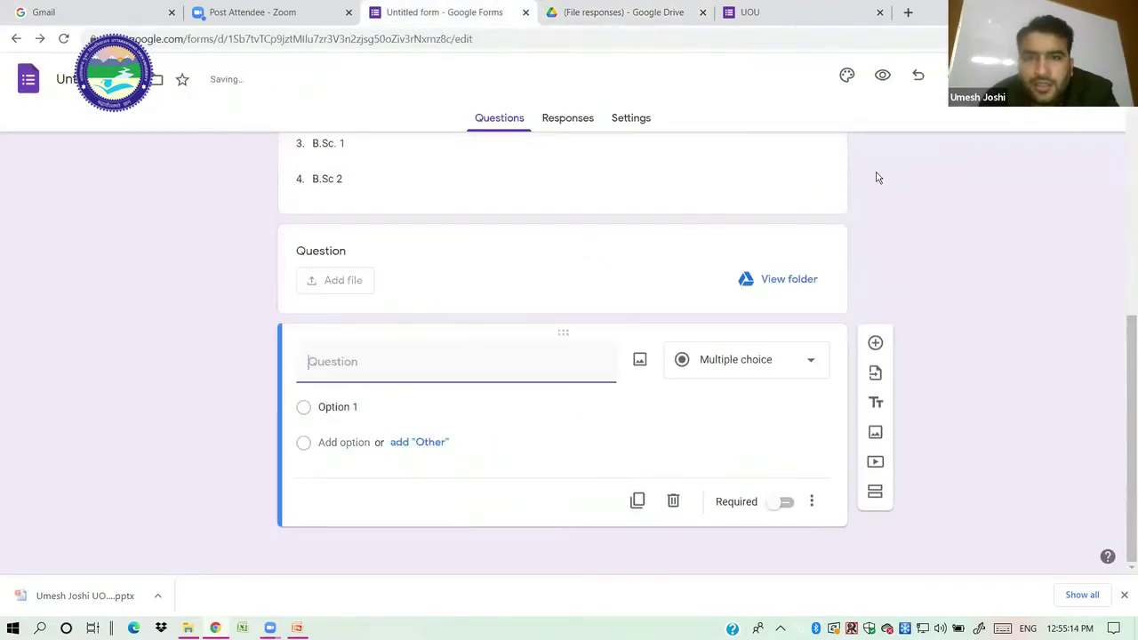
left_click(812, 364)
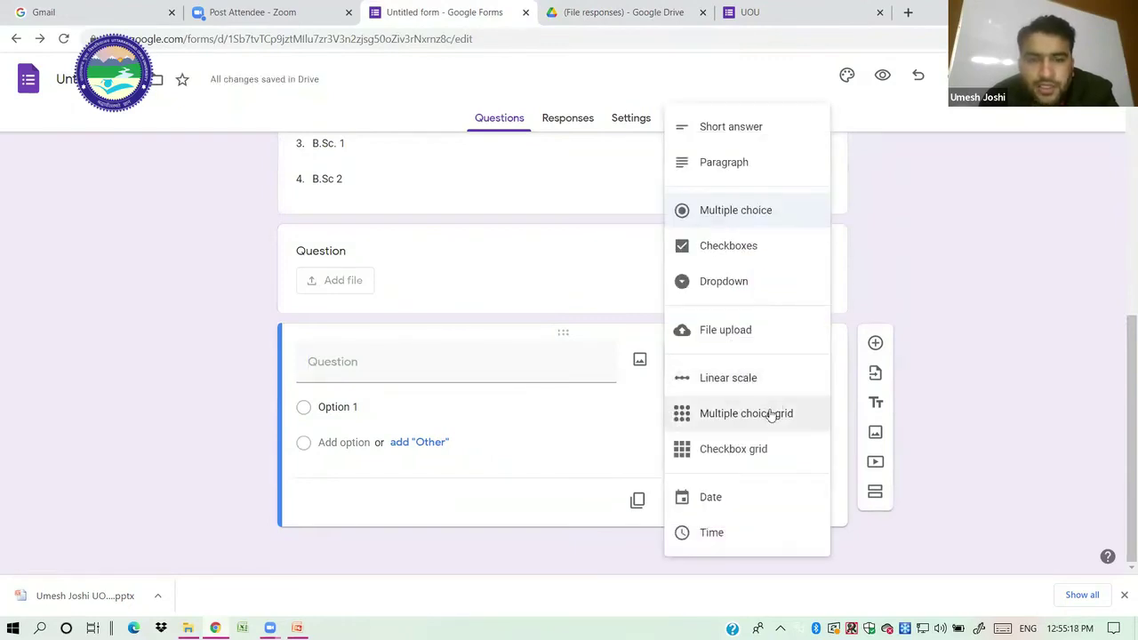
left_click(771, 415)
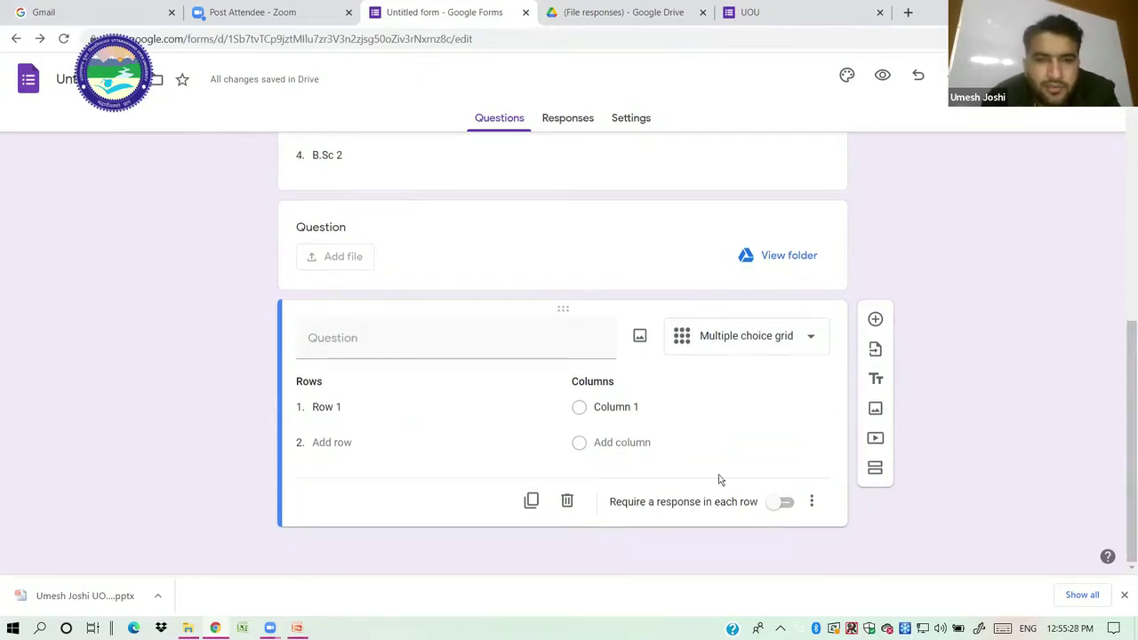
left_click(312, 406)
triple_click(343, 407)
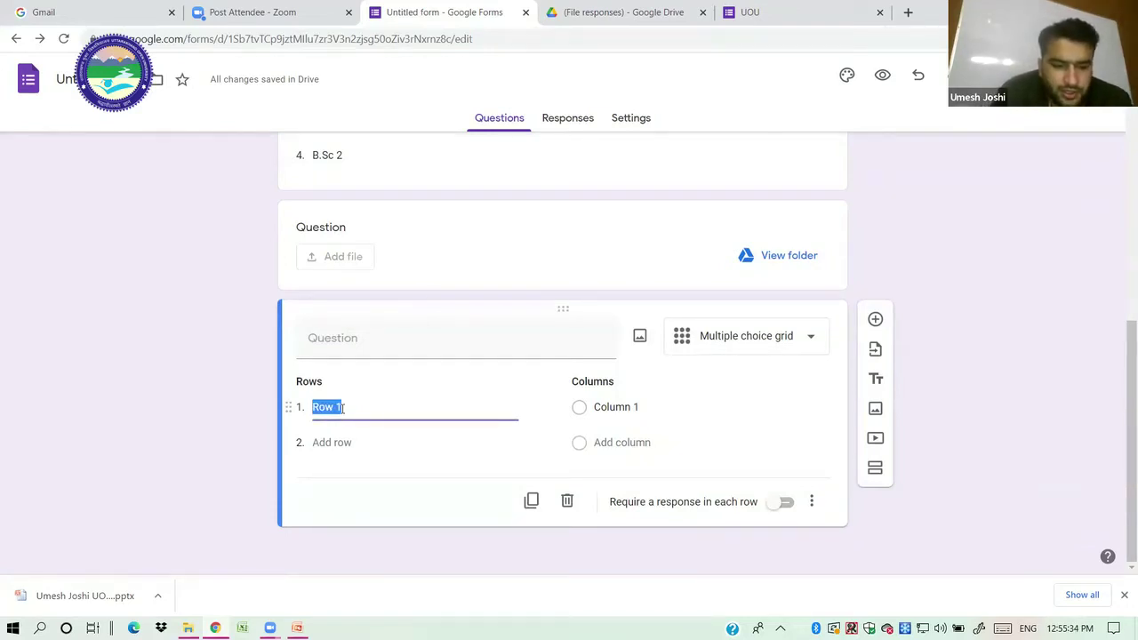
type("e")
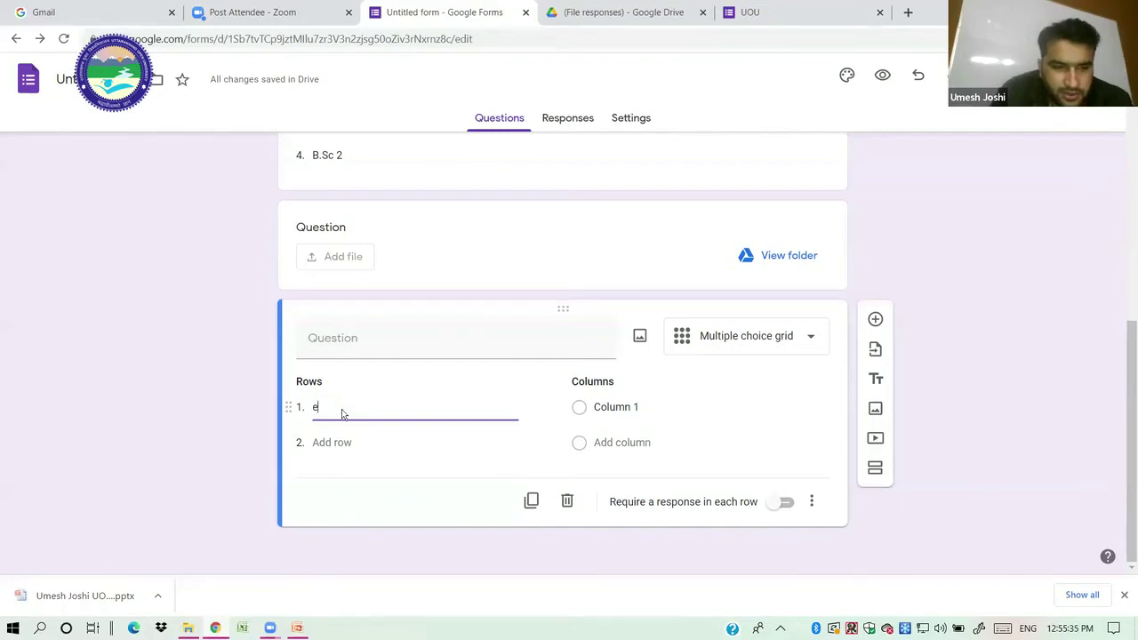
type("xample 1")
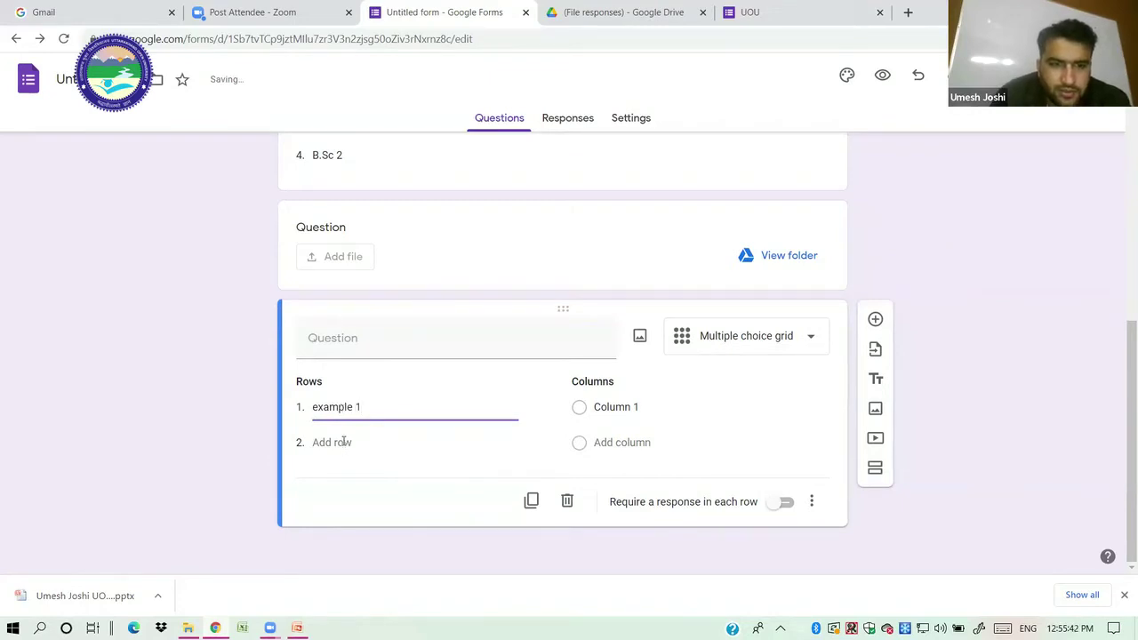
left_click(343, 442)
type("Example 2")
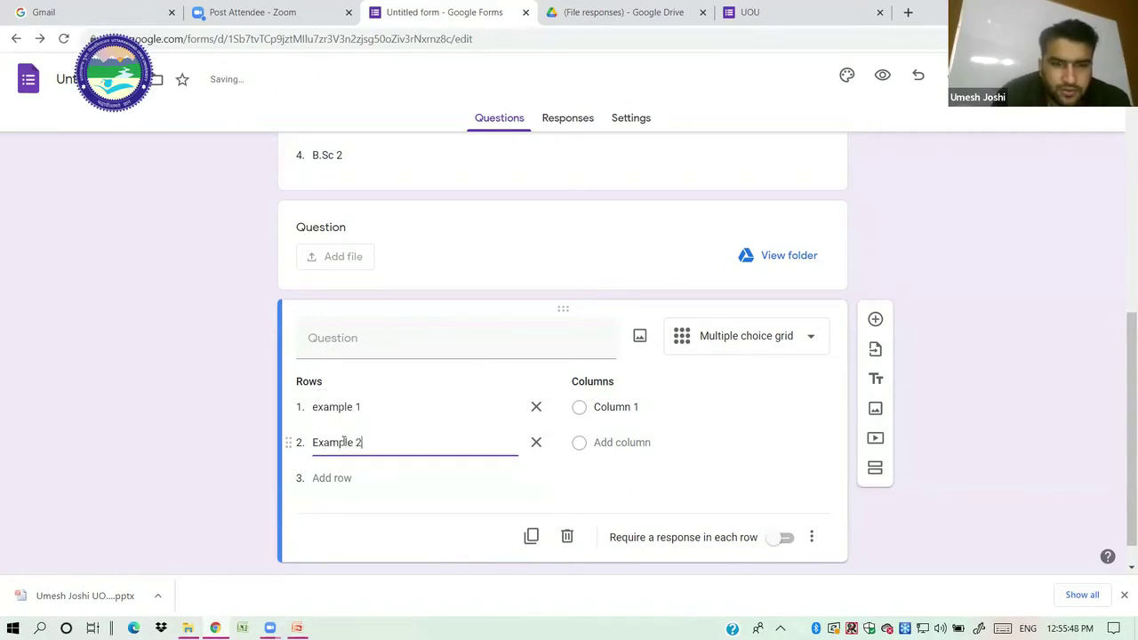
Step: Label the grid columns 'answer 2' and 'answer 1'
left_click(664, 408)
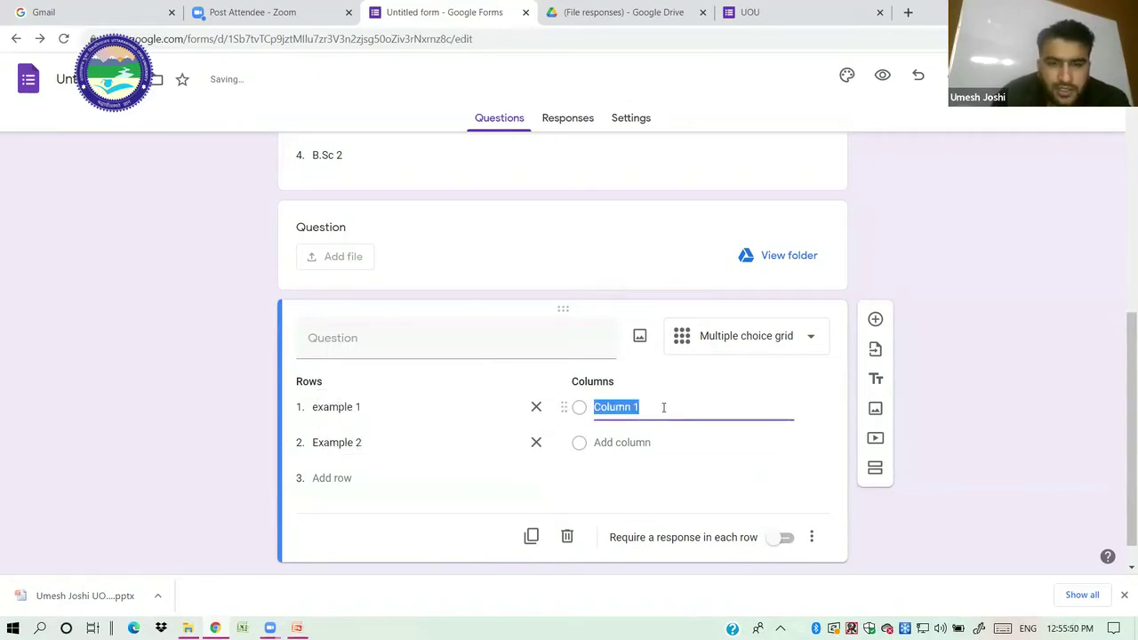
type("answee")
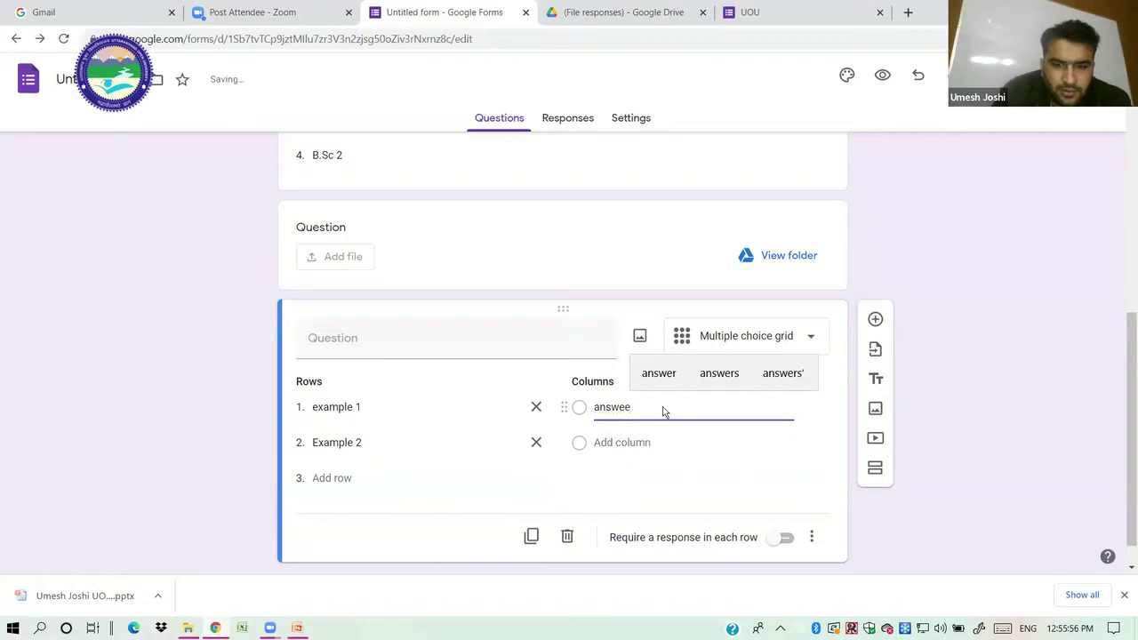
key("BackSpace")
type("r 2")
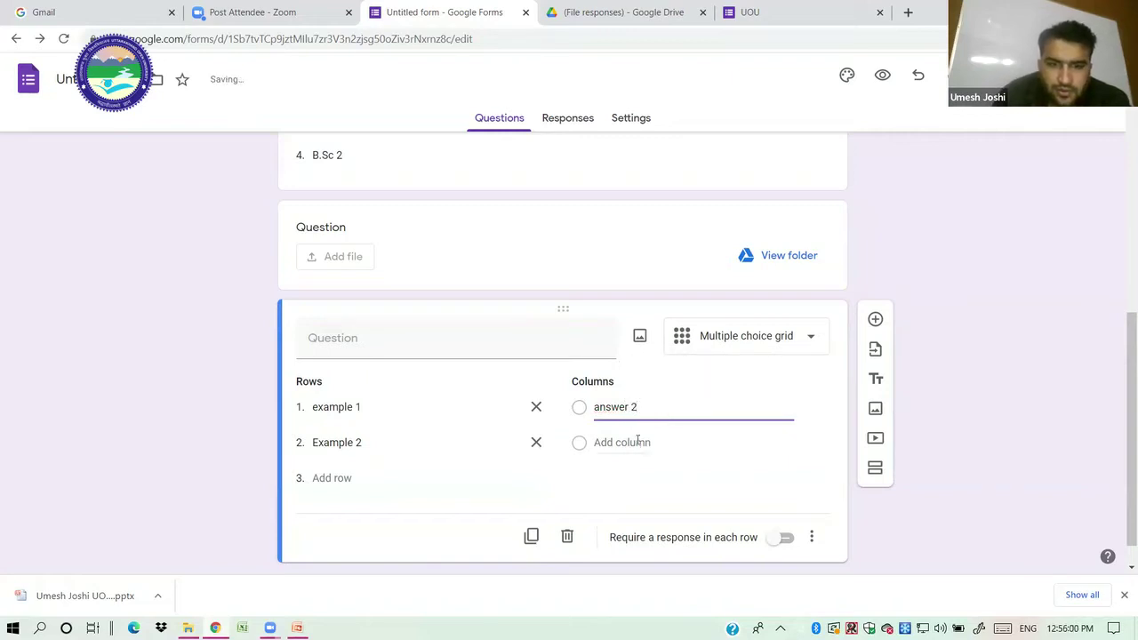
left_click(637, 442)
type("answer")
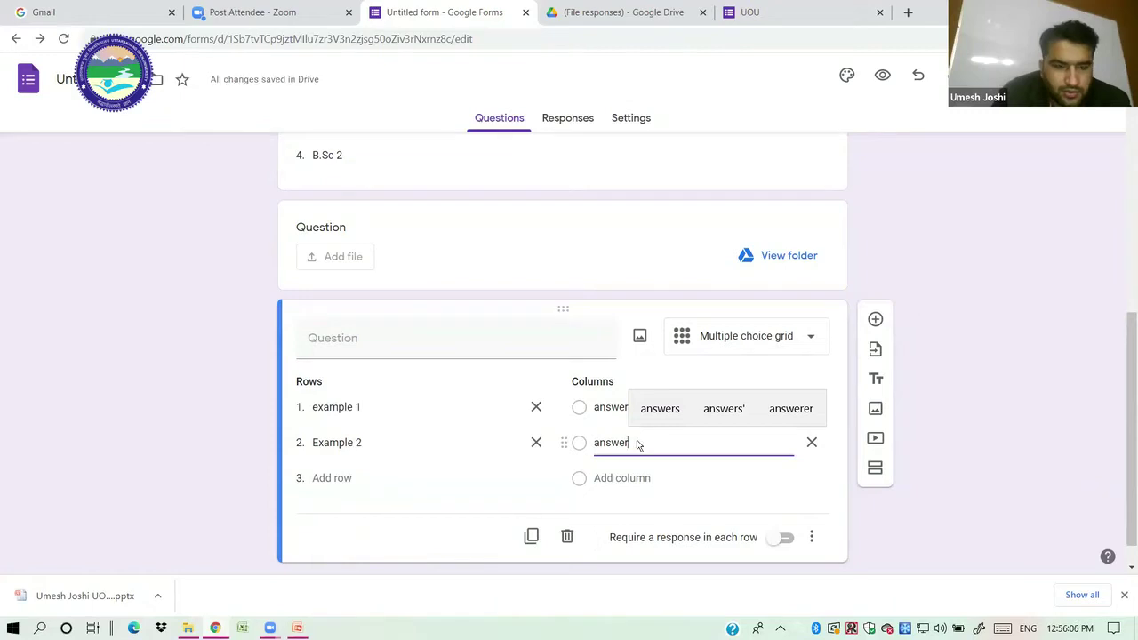
type(" 1")
left_click_drag(1126, 362, 1125, 378)
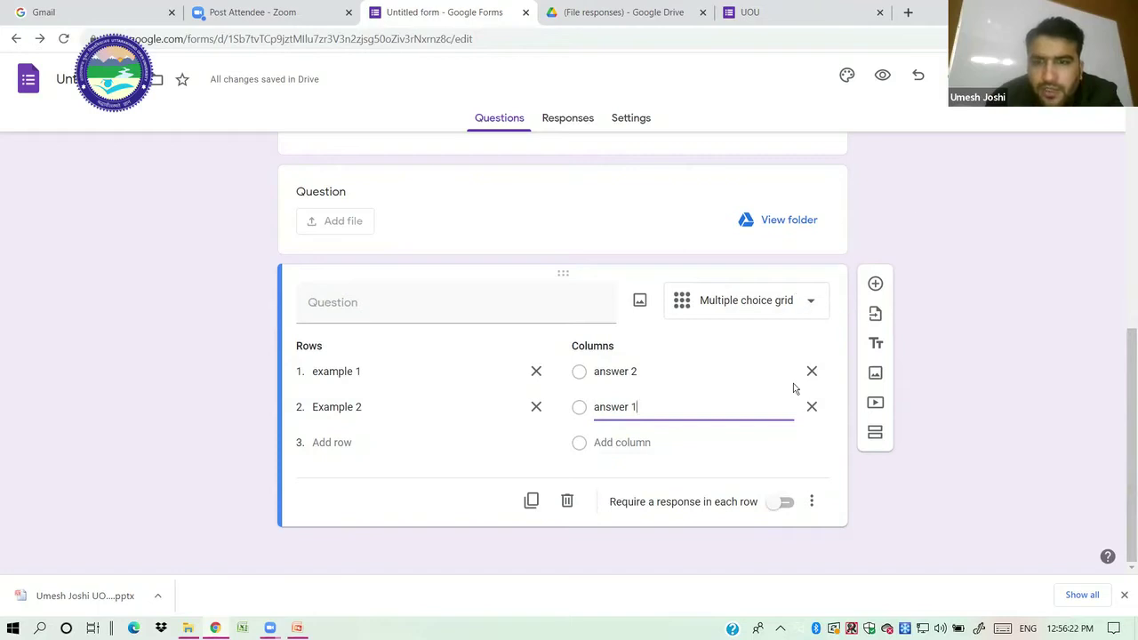
Step: In the preview, answer example 1 with answer 1 and Example 2 with answer 2, then return to the editor
left_click(882, 78)
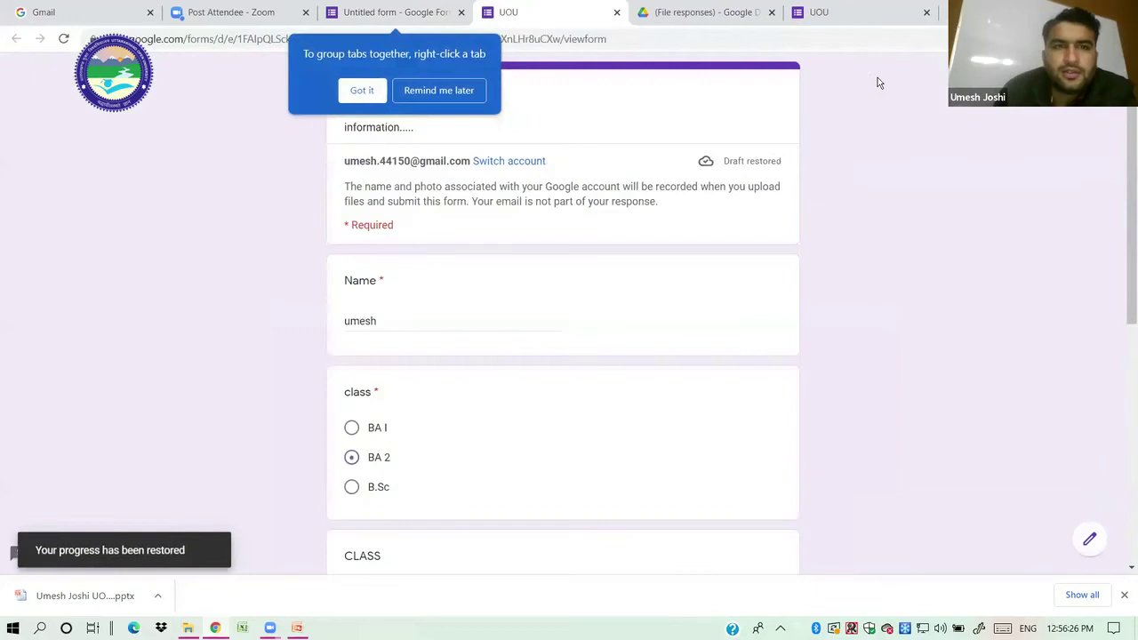
left_click(360, 90)
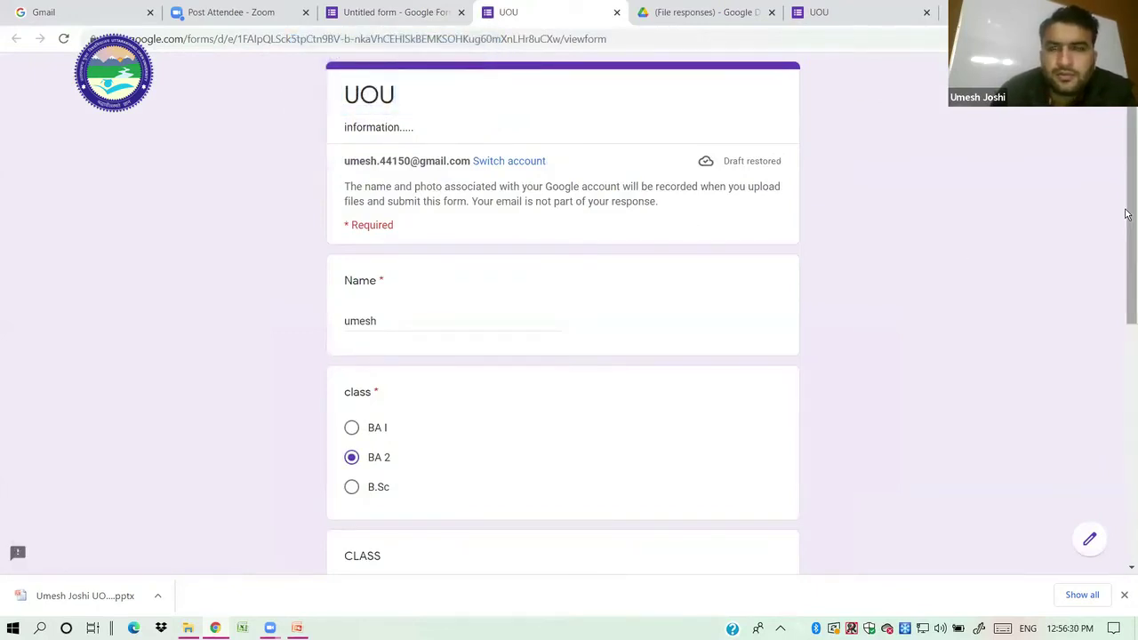
left_click_drag(1126, 225, 1125, 458)
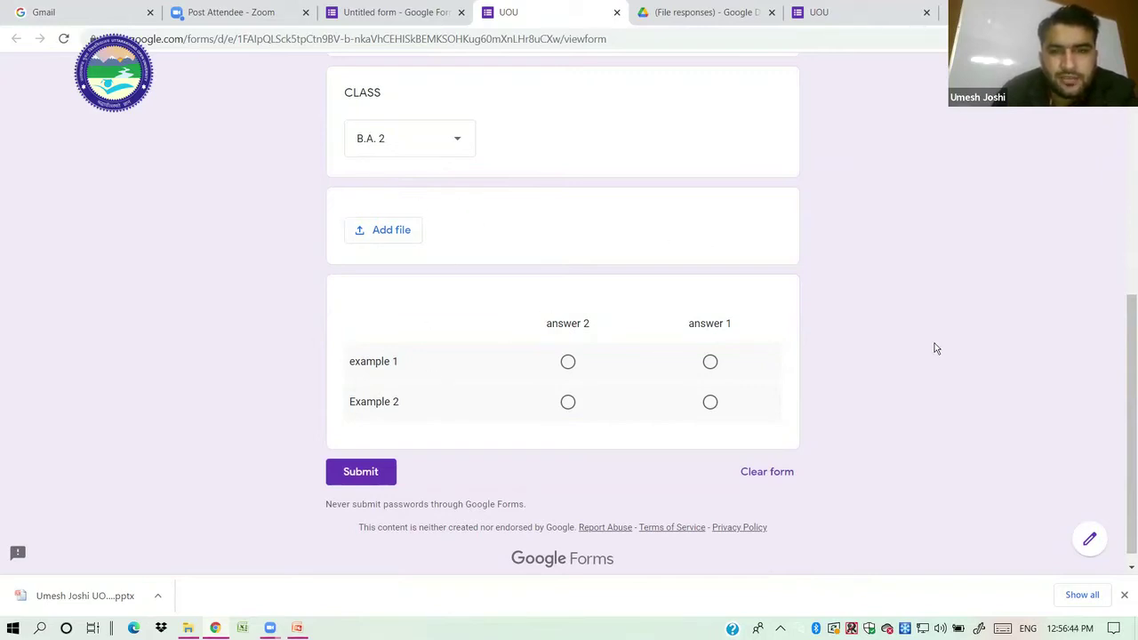
left_click_drag(1127, 317, 1128, 325)
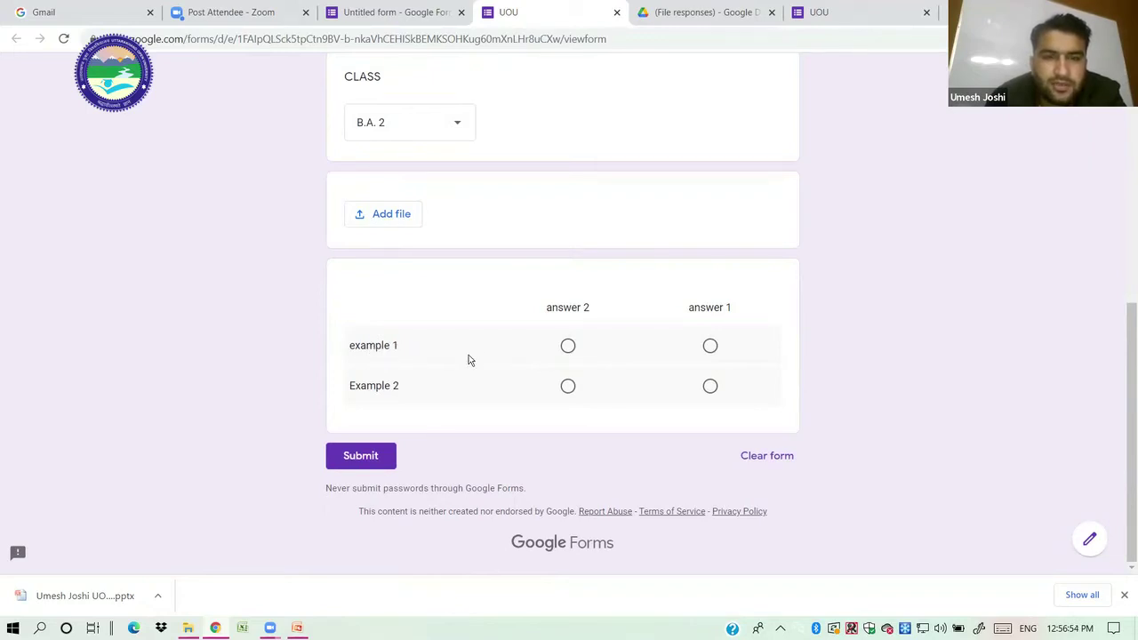
left_click(710, 346)
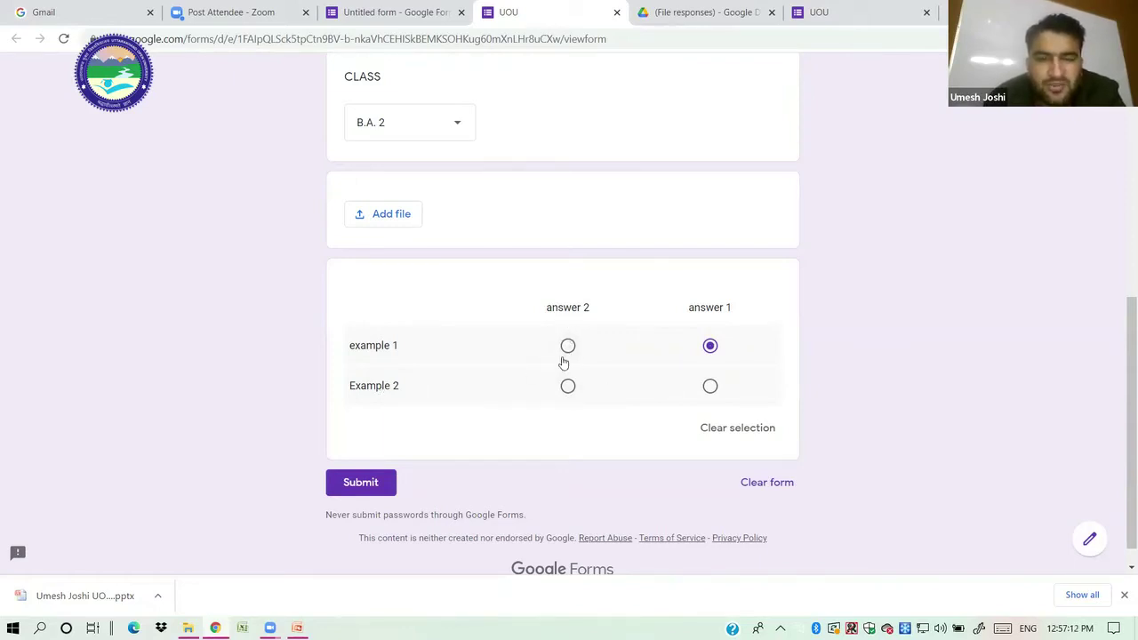
left_click(569, 386)
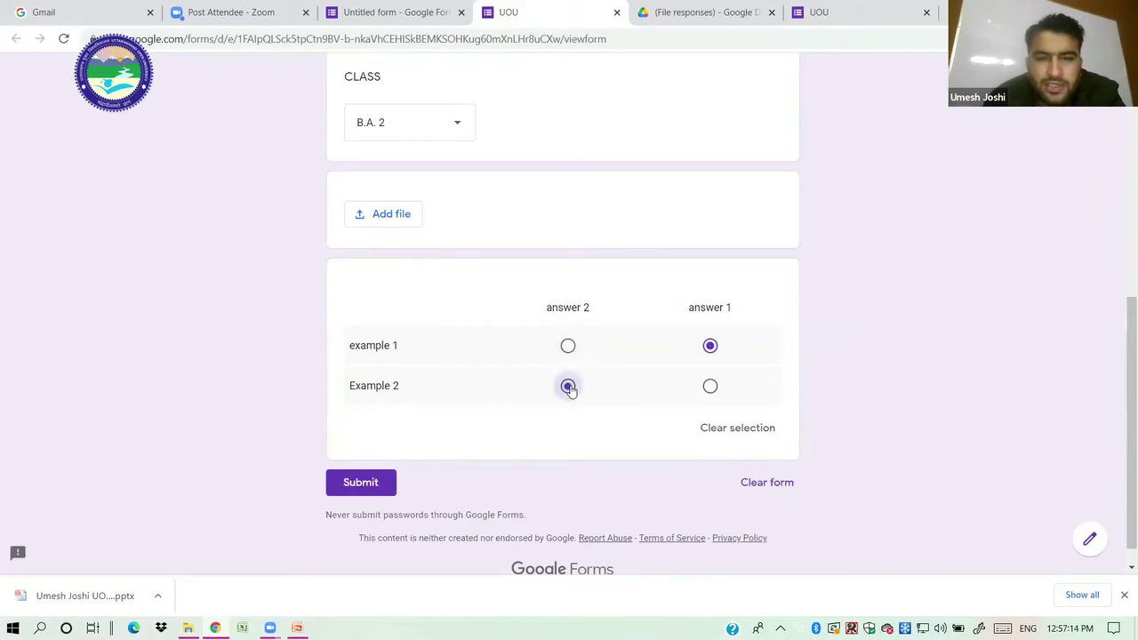
left_click(710, 388)
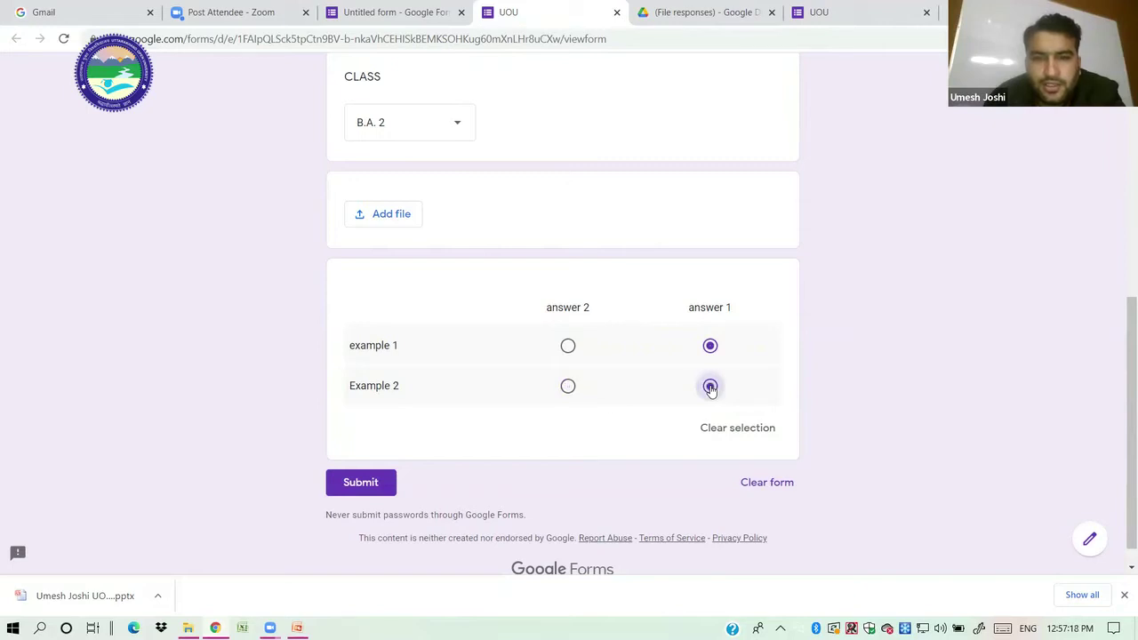
left_click(566, 386)
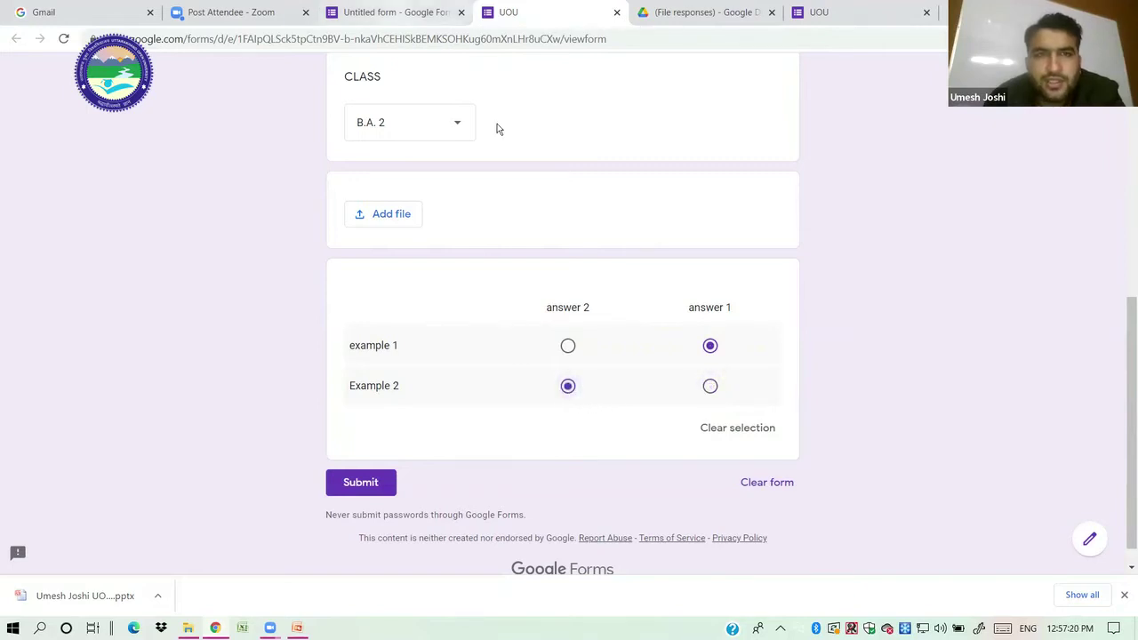
key("ctrl+shift+Tab")
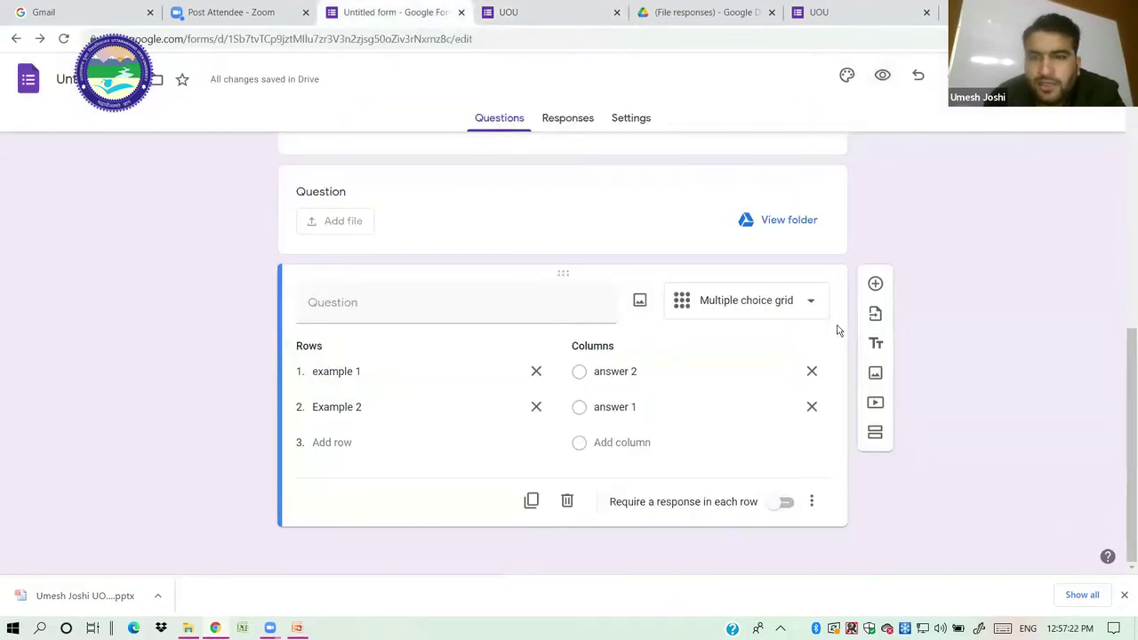
left_click(808, 303)
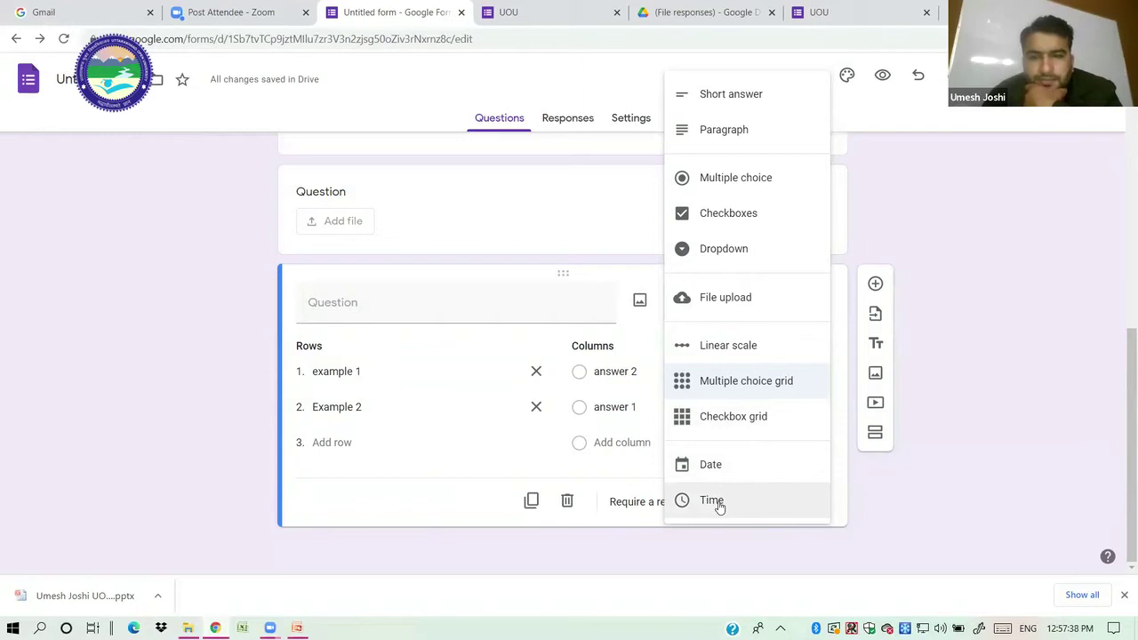
left_click(1007, 322)
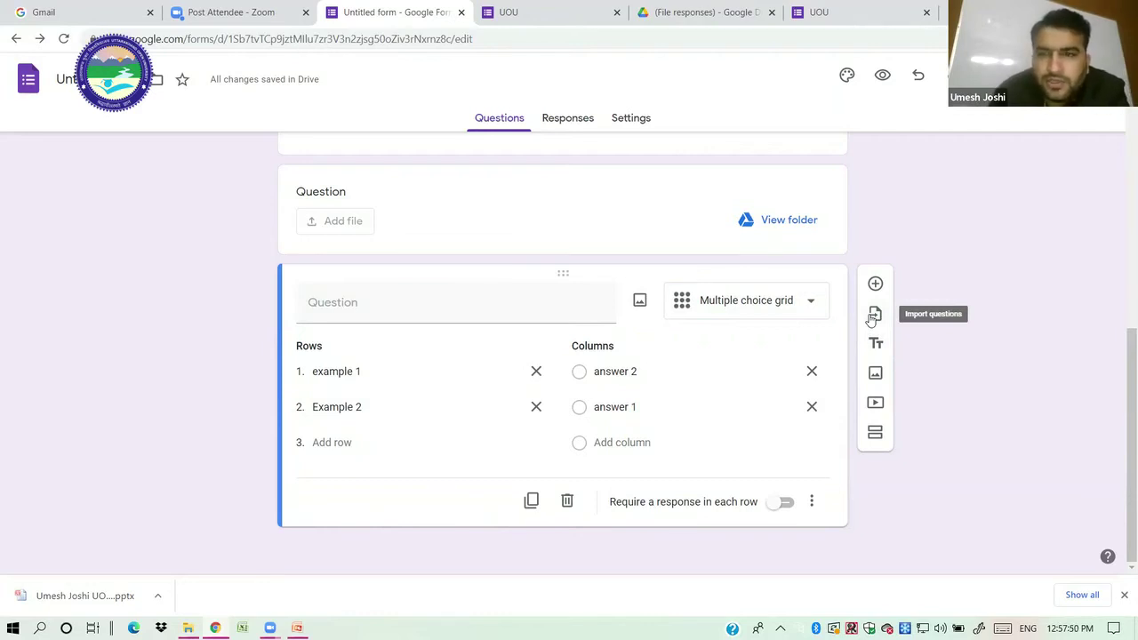
left_click(875, 315)
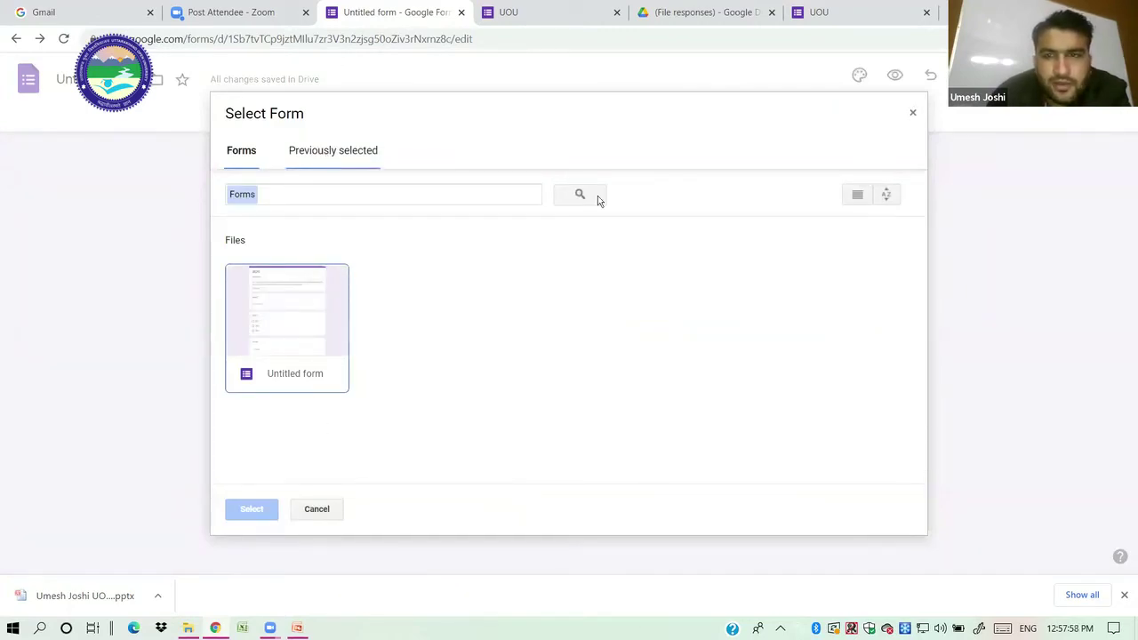
left_click(323, 152)
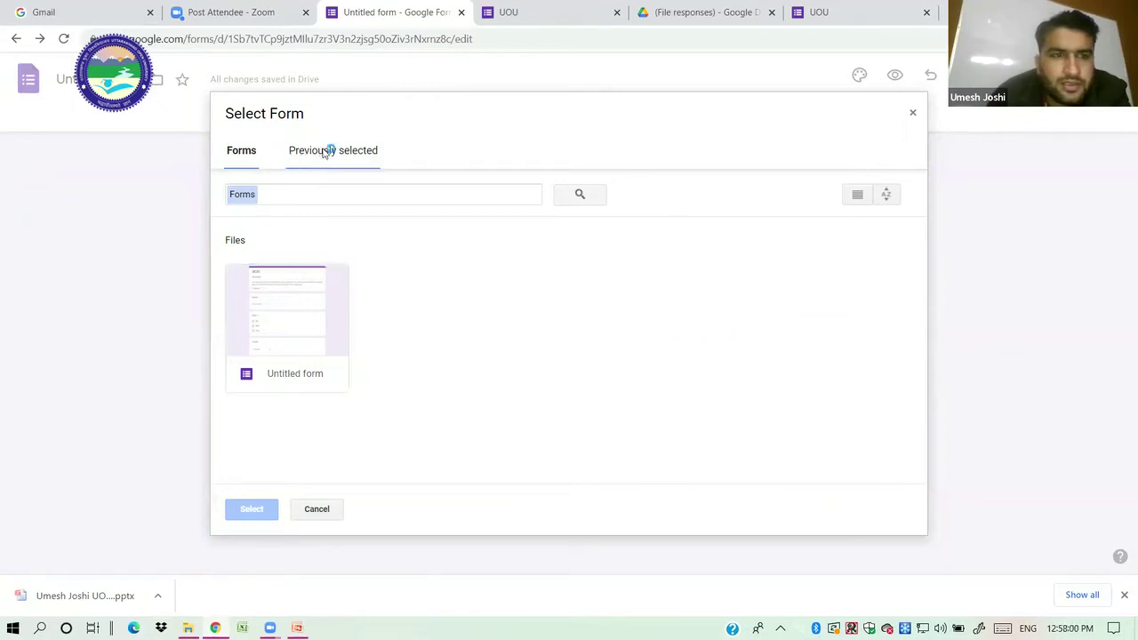
left_click(248, 153)
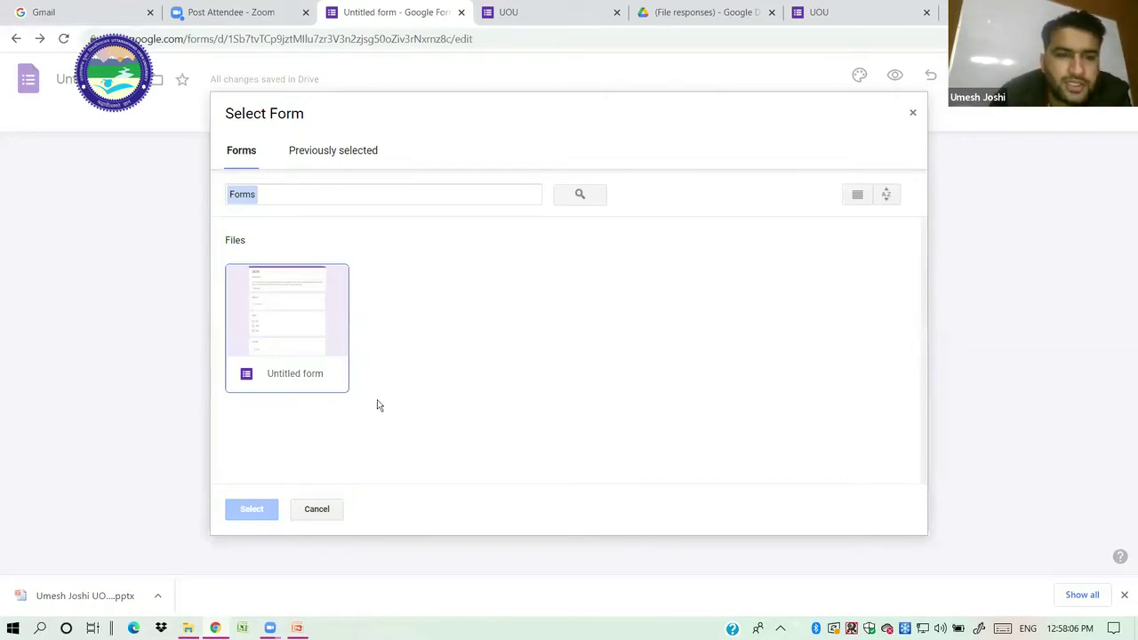
left_click(329, 323)
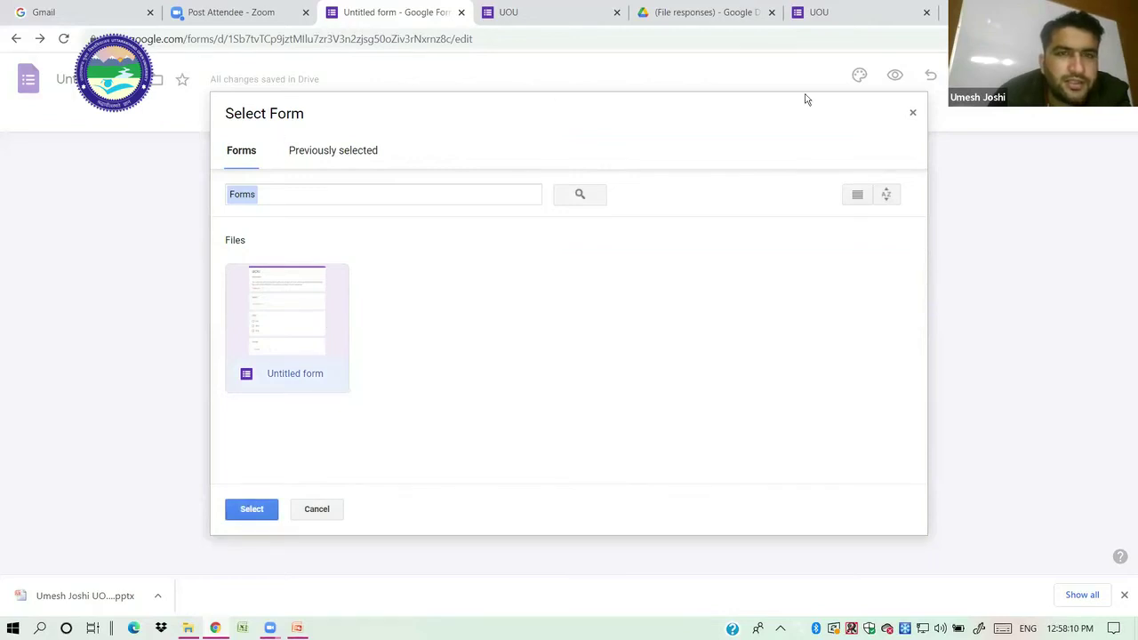
left_click(859, 197)
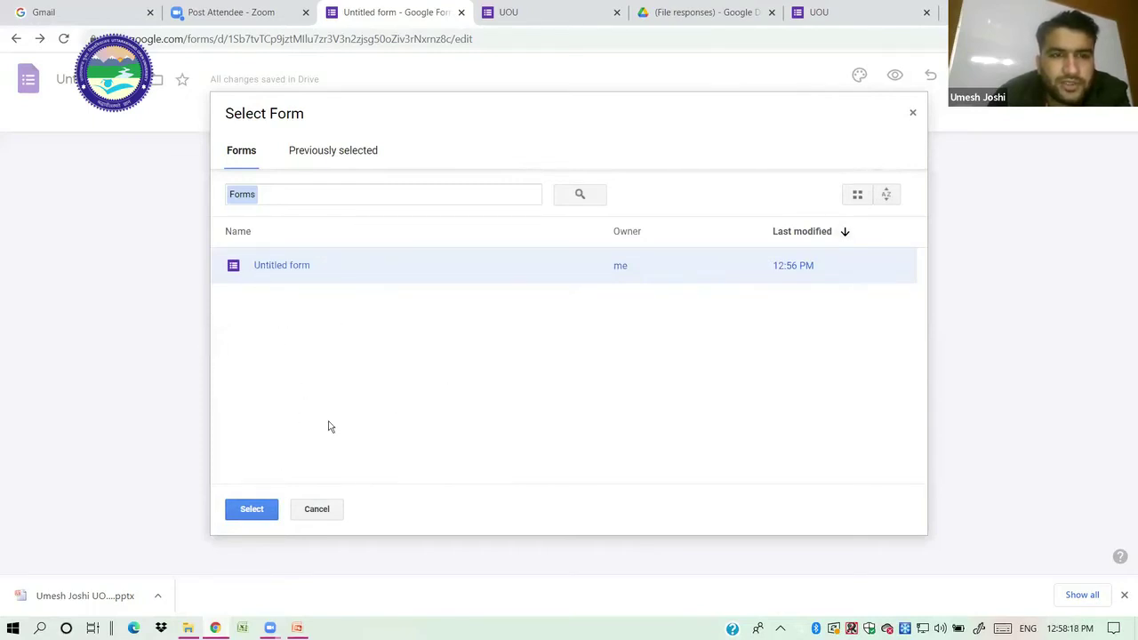
left_click(914, 117)
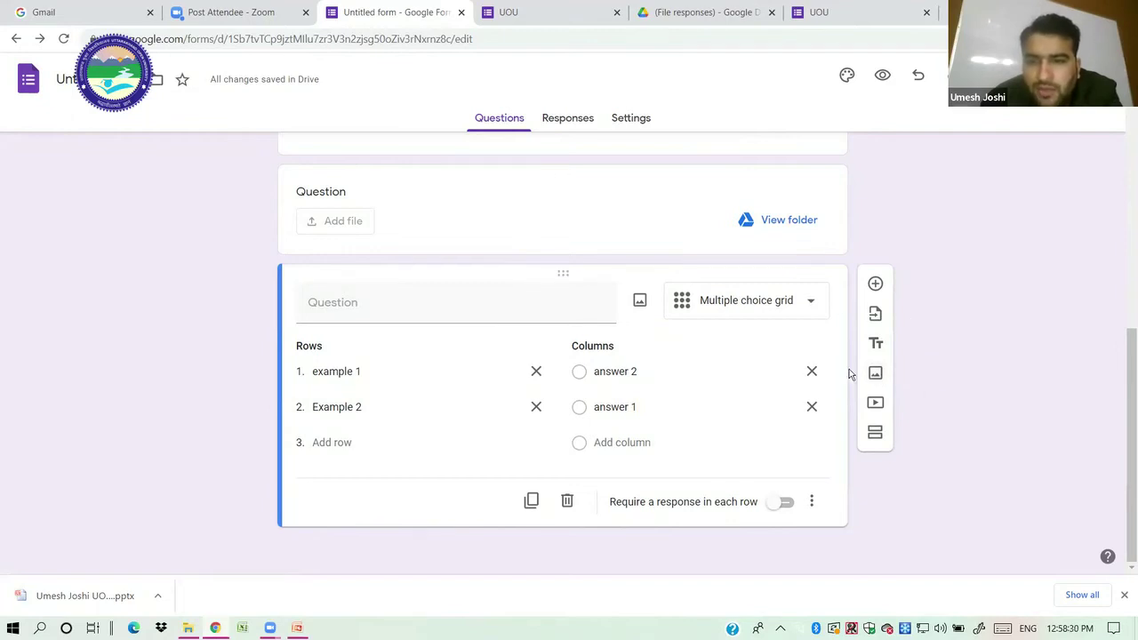
Step: Add Section 2 described as 'section2' and insert a new question into it
left_click(876, 434)
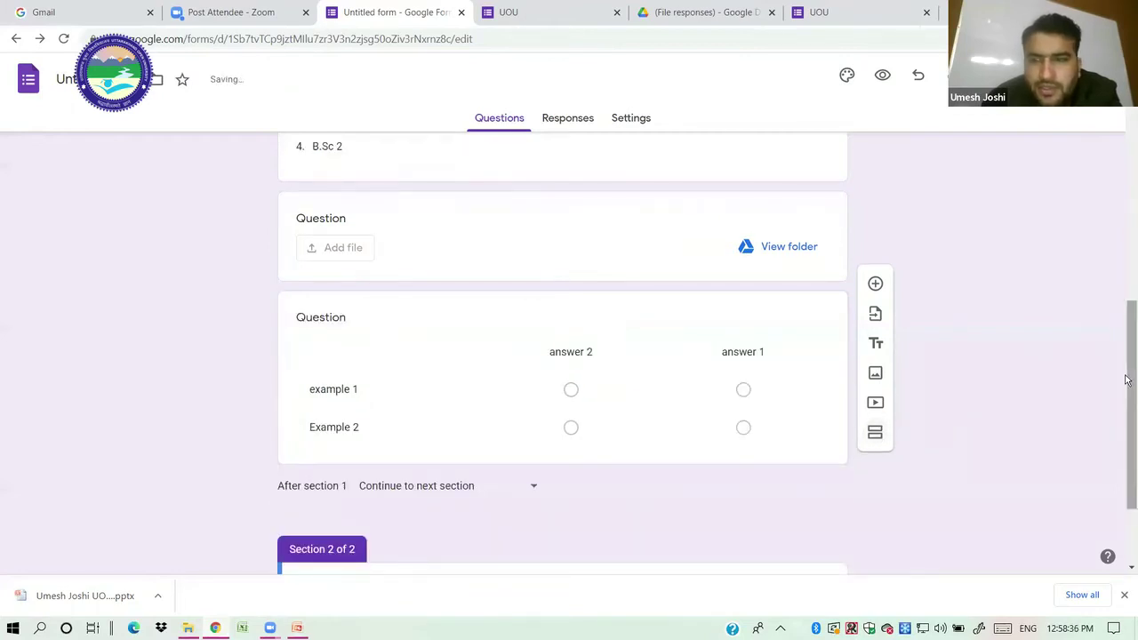
scroll(1126, 378, "down", 2)
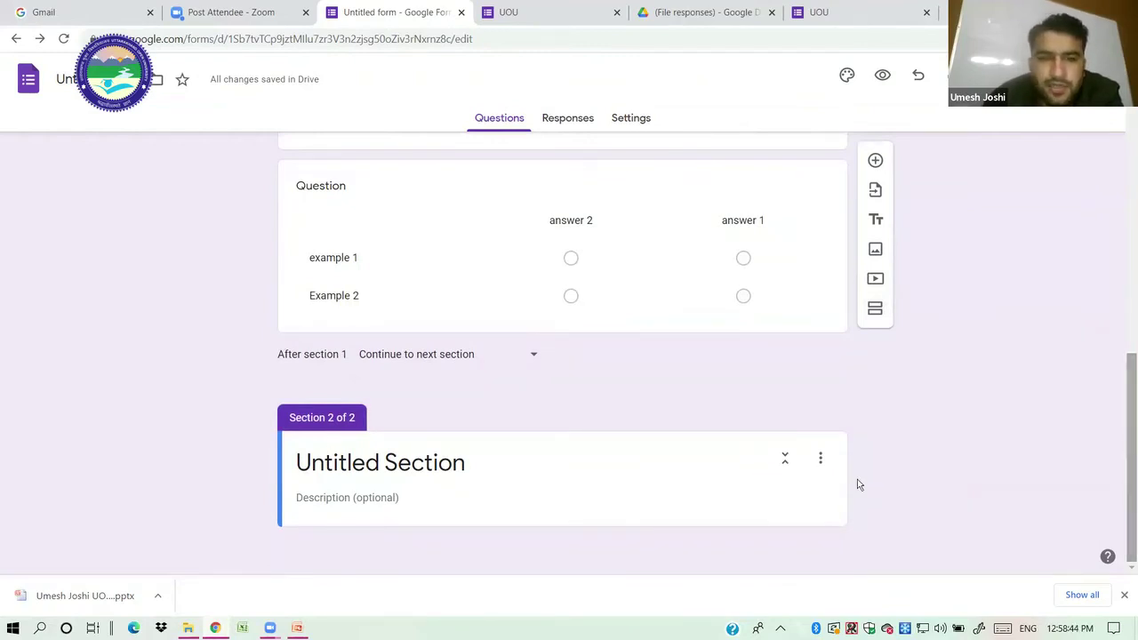
left_click(388, 499)
type("sec")
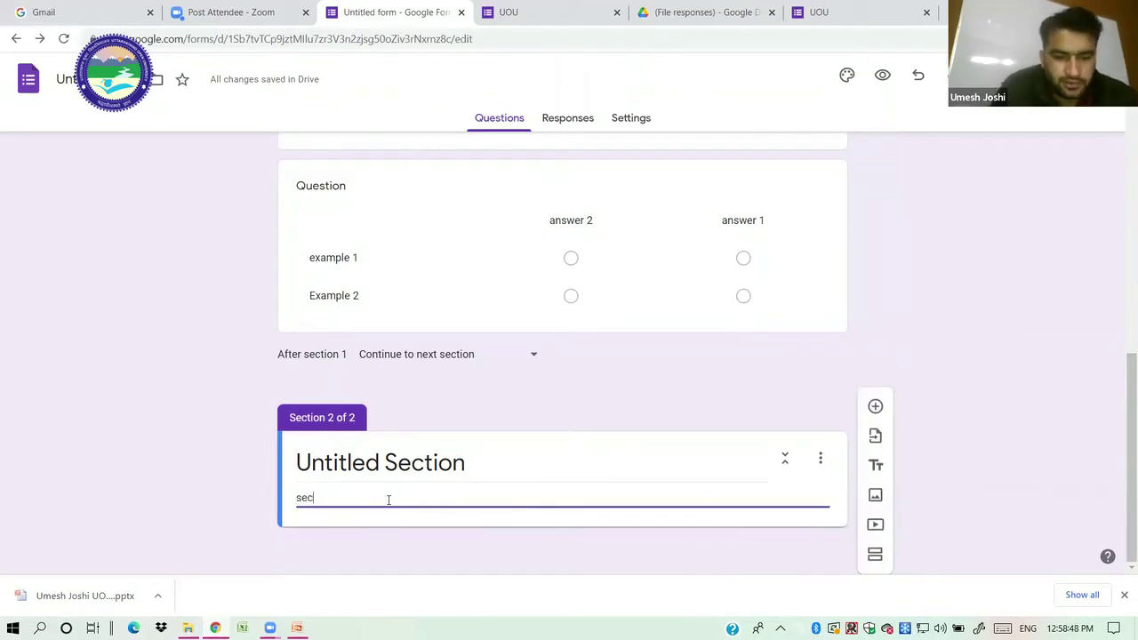
type("tion2")
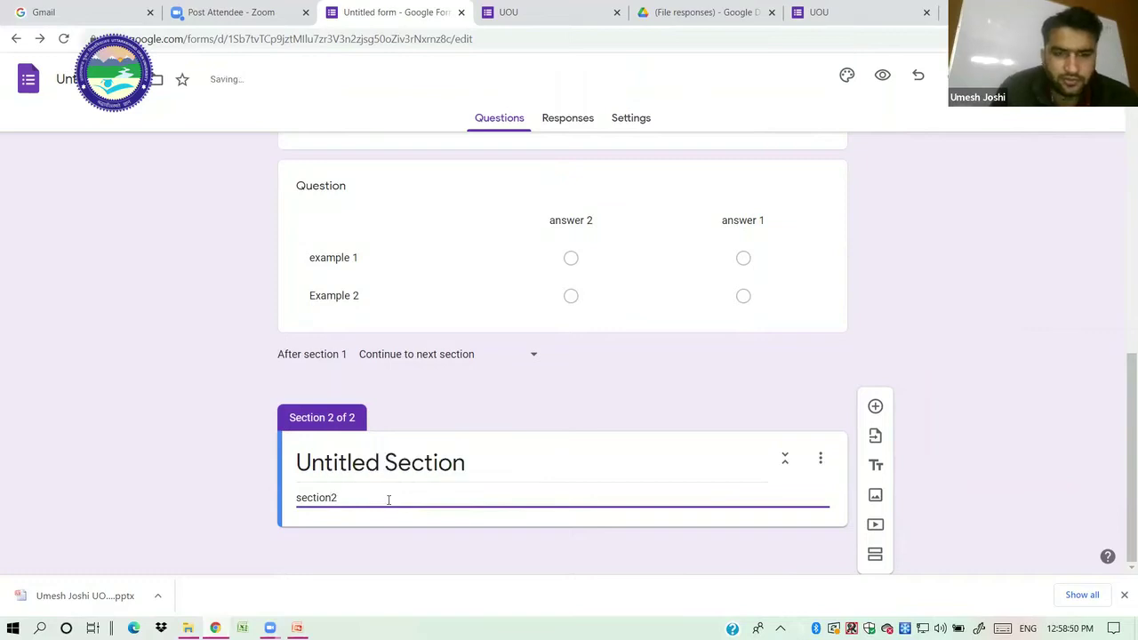
left_click(875, 407)
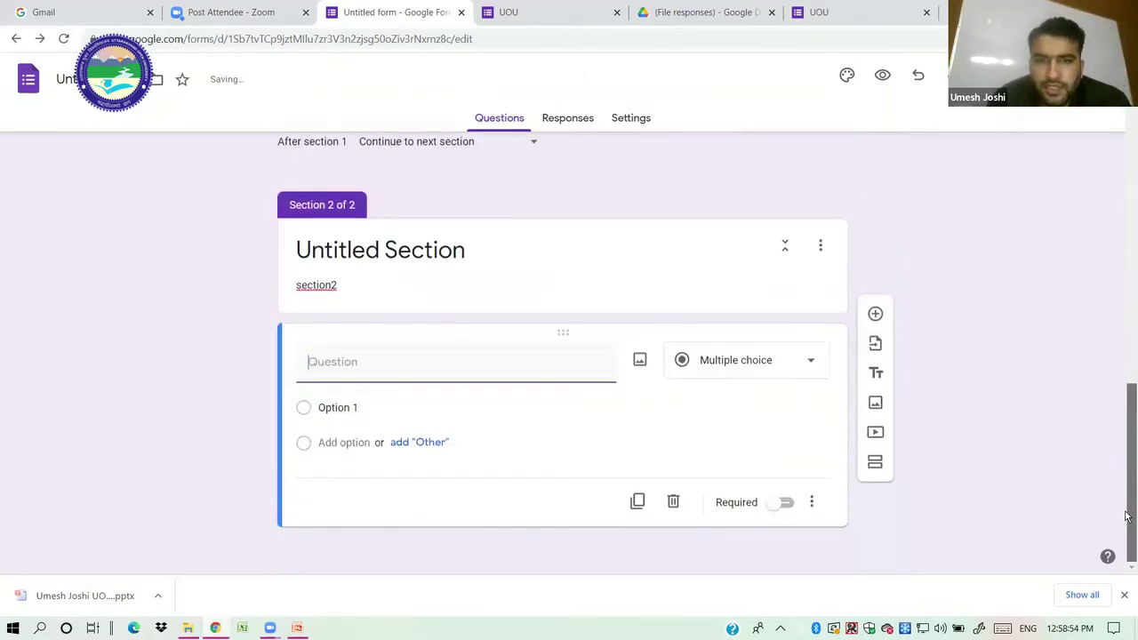
Step: Title the Section 2 question 'question 1', add Option 2, and open the form preview
left_click(354, 363)
type("question 1")
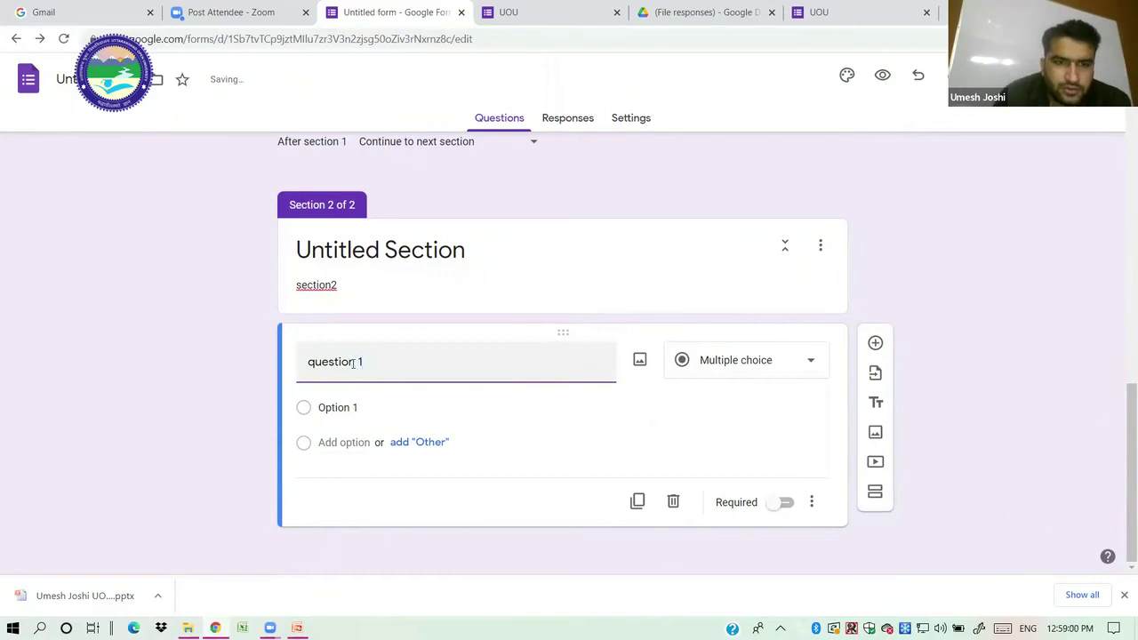
left_click(334, 443)
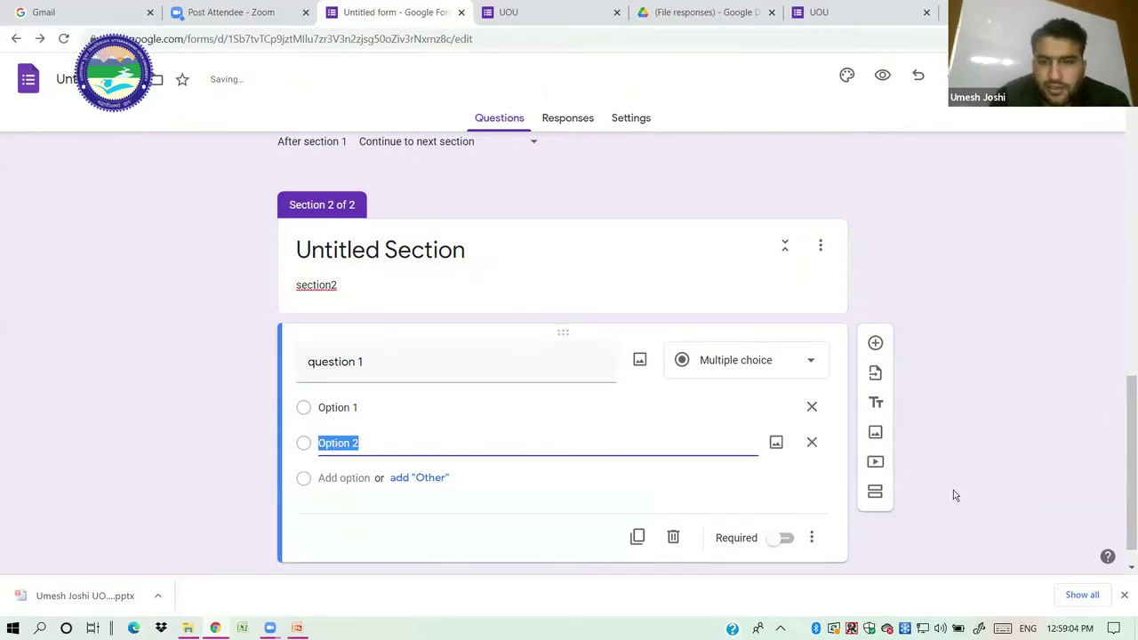
left_click(882, 74)
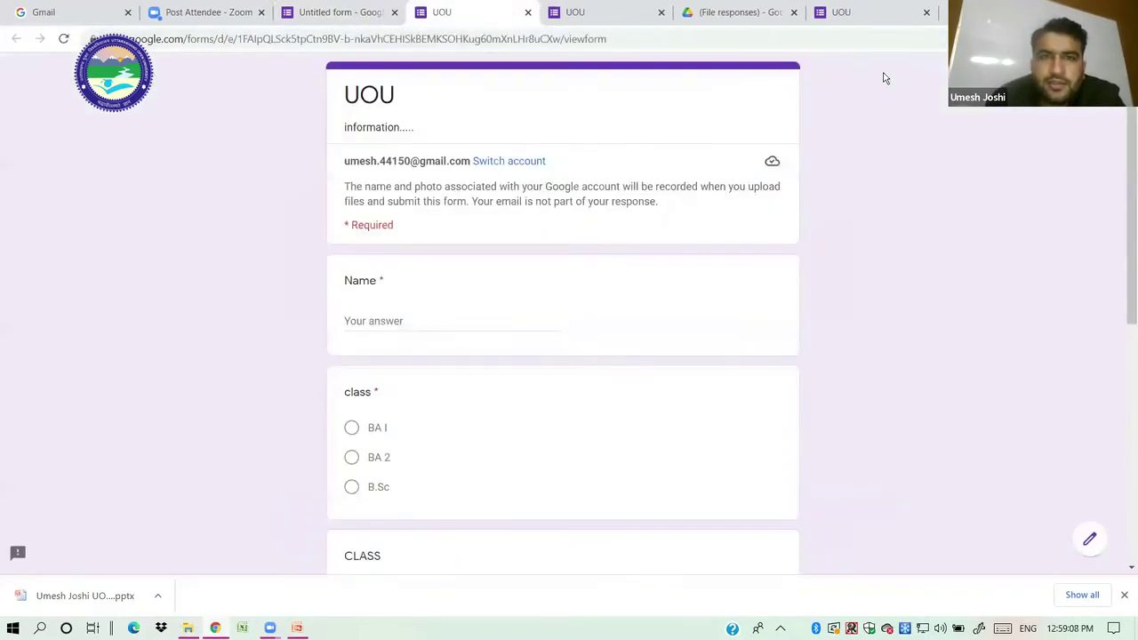
Step: In the preview, go Next to section 2's 'question 1' and back, then return to the editor
left_click_drag(1126, 207, 1126, 471)
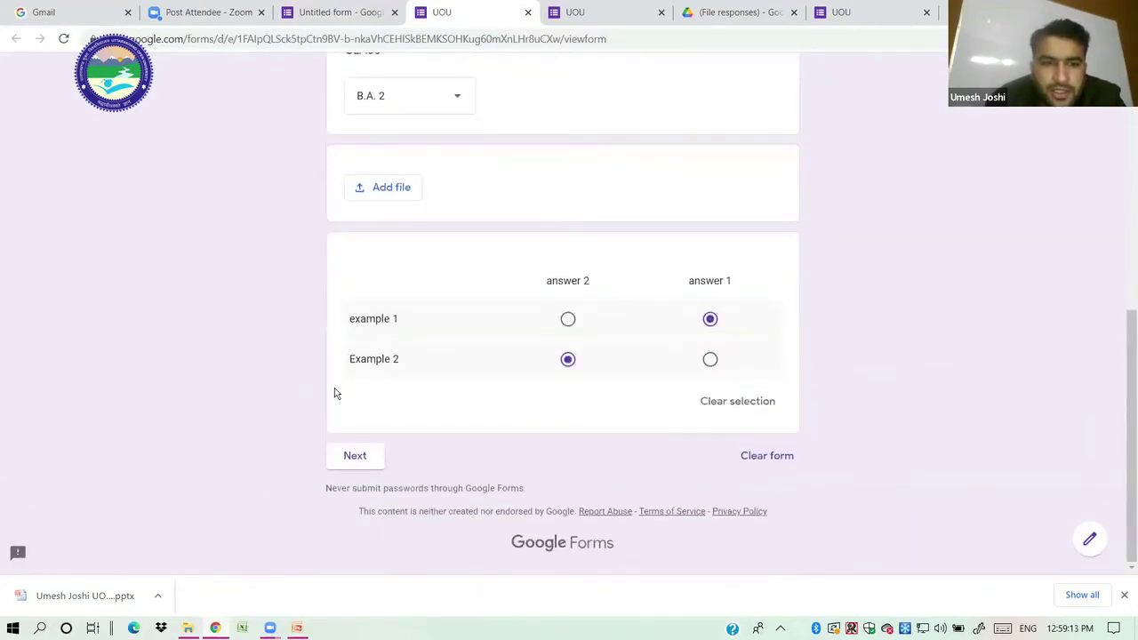
left_click(359, 456)
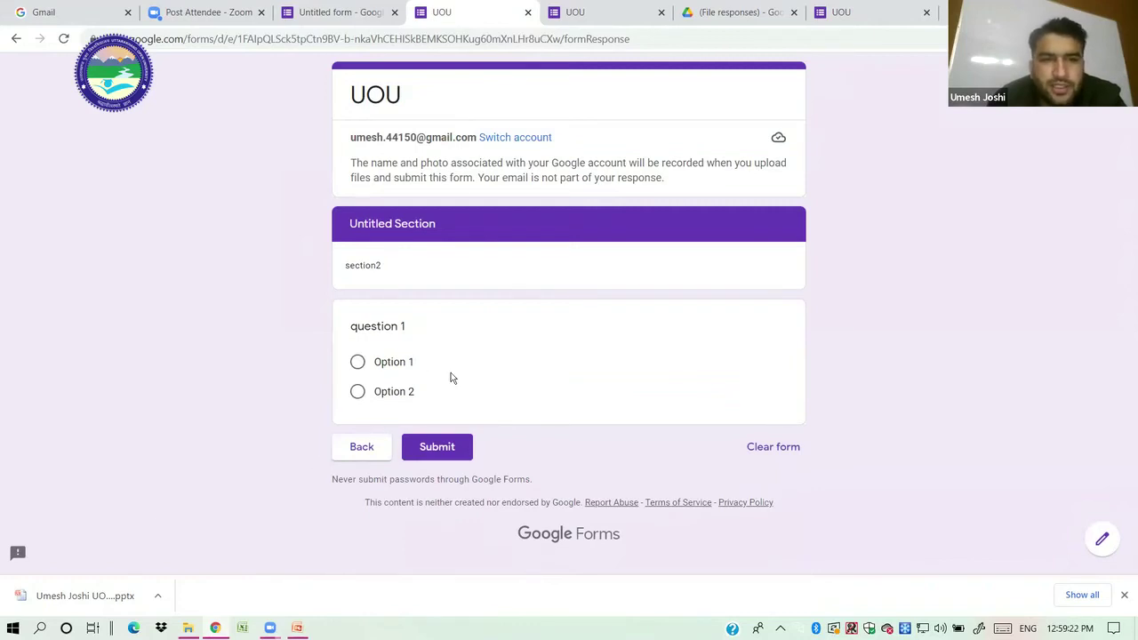
left_click(366, 448)
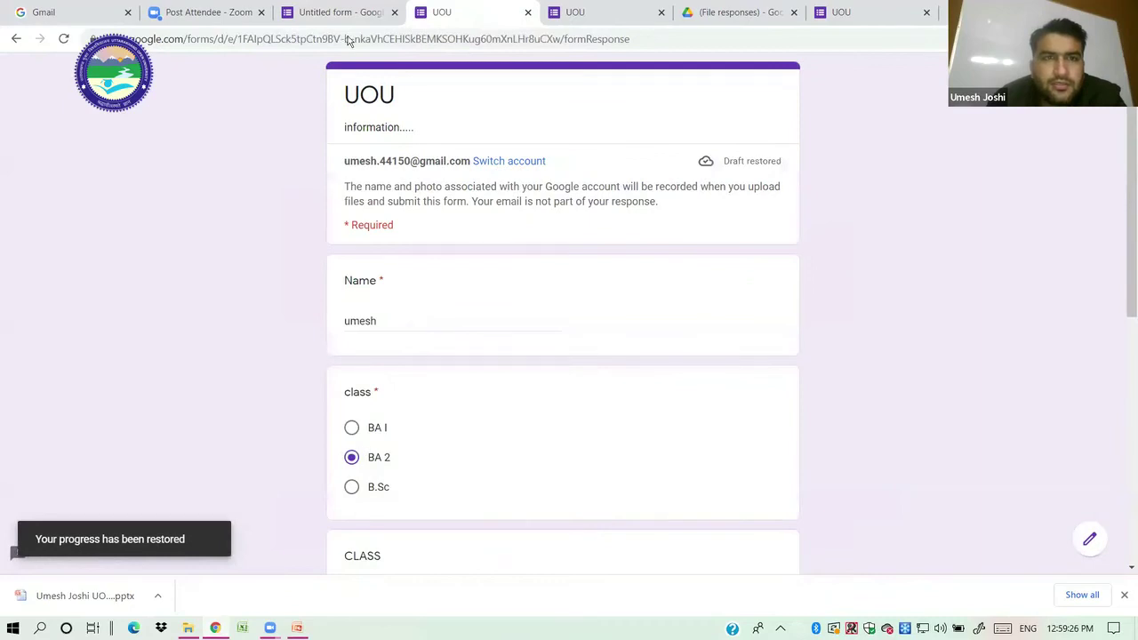
key("ctrl+Page_Up")
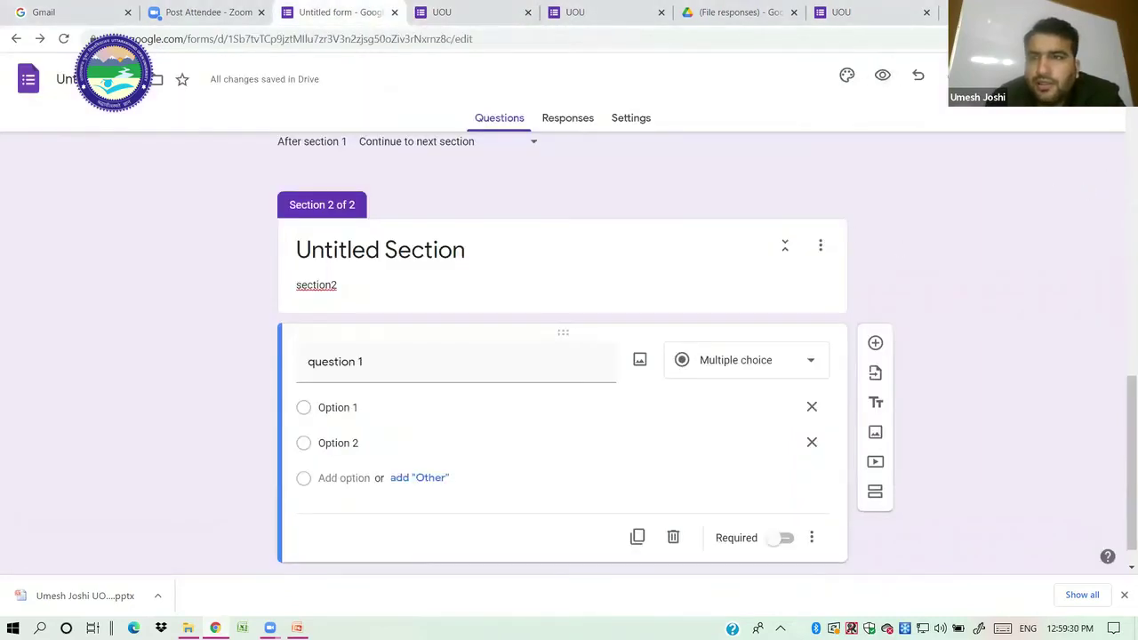
Step: Switch on 'Make this a quiz' in the UOU form settings, releasing grades immediately after submission
left_click(1107, 75)
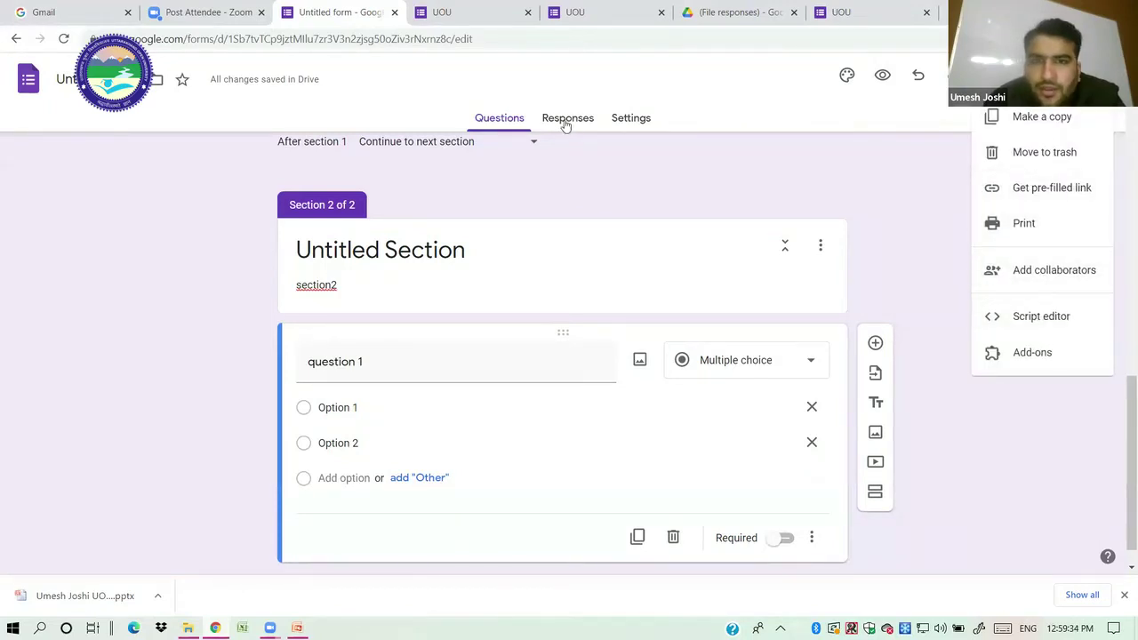
left_click(620, 124)
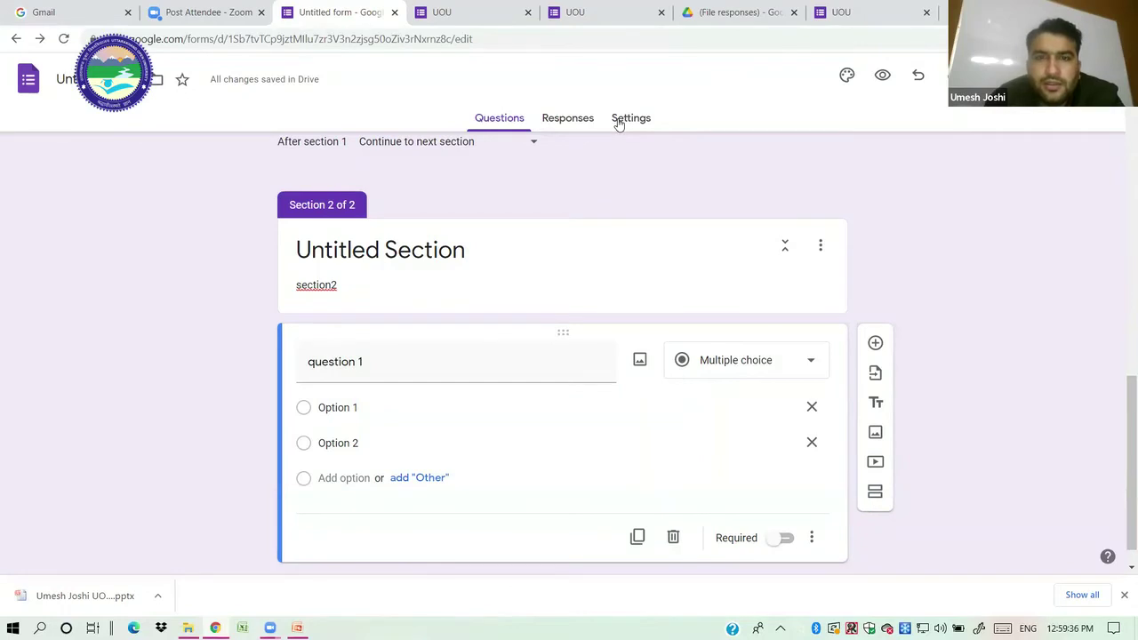
left_click(619, 124)
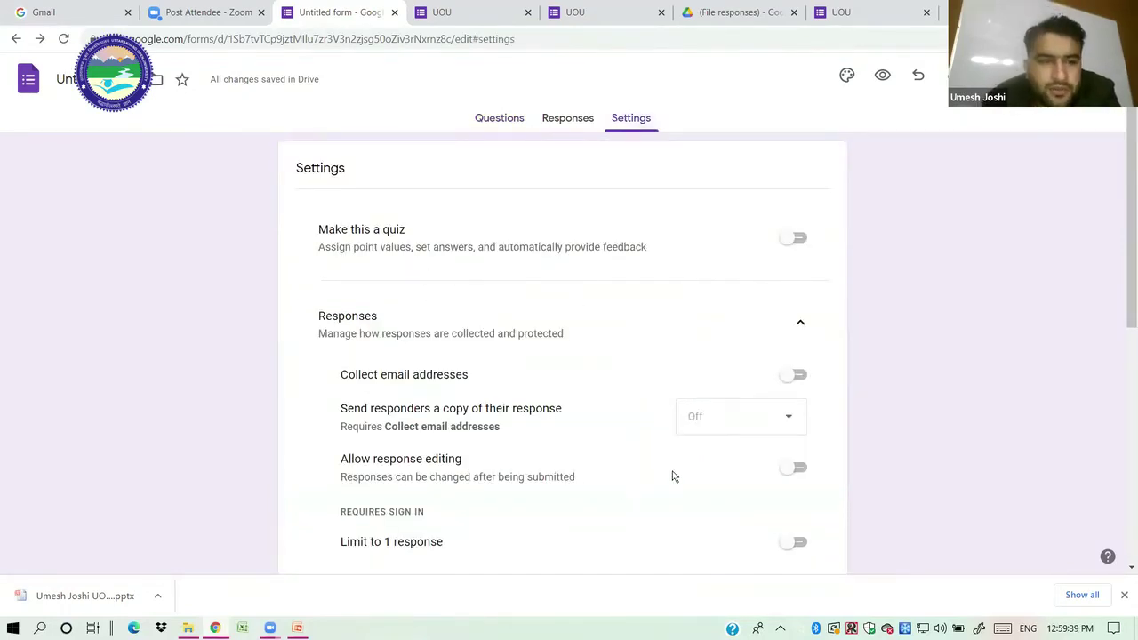
left_click(803, 242)
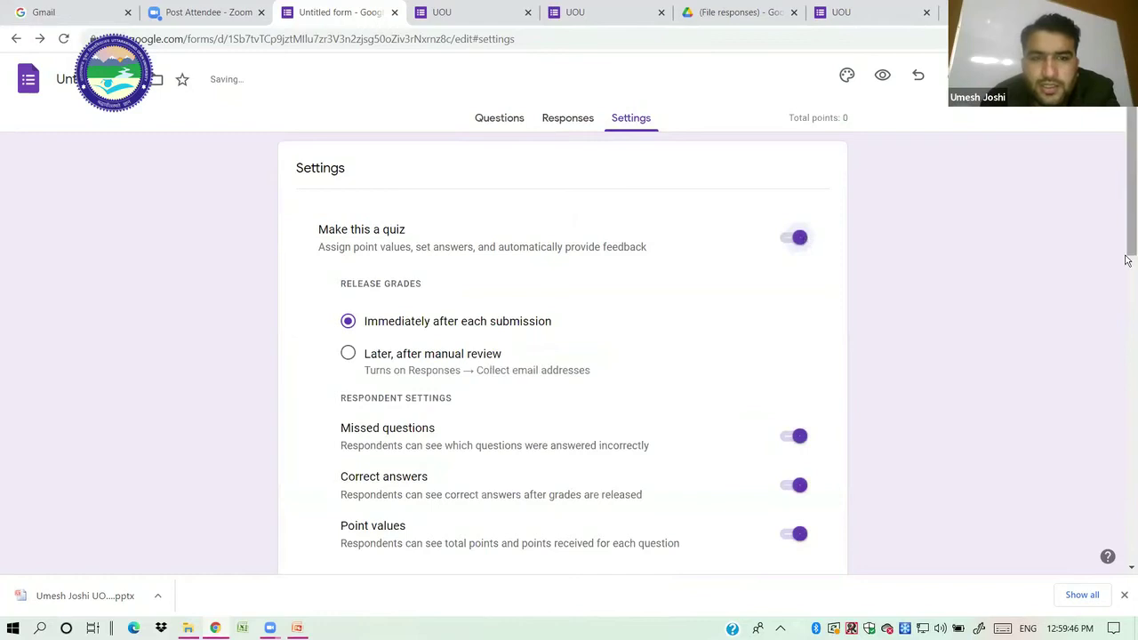
left_click_drag(1125, 229, 1125, 261)
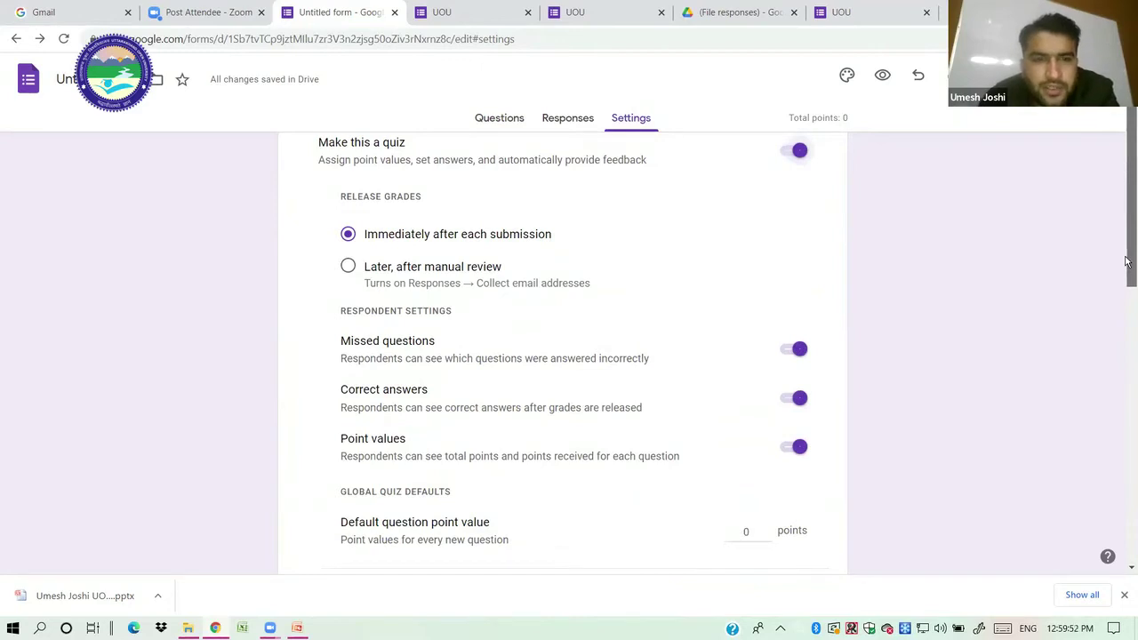
left_click_drag(1125, 260, 1125, 264)
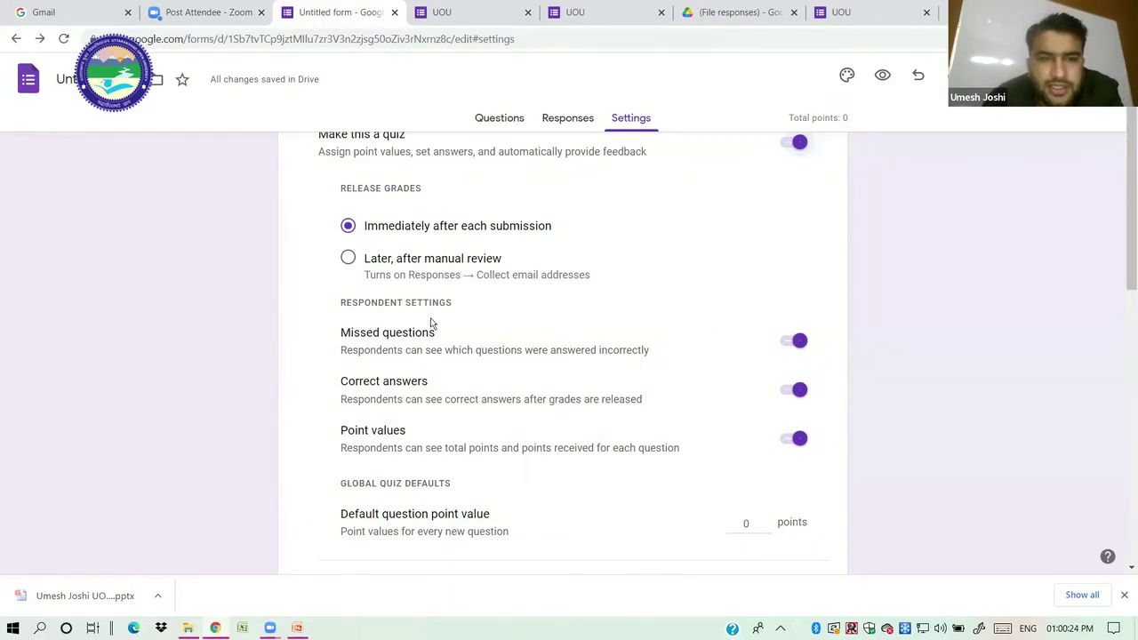
left_click(492, 126)
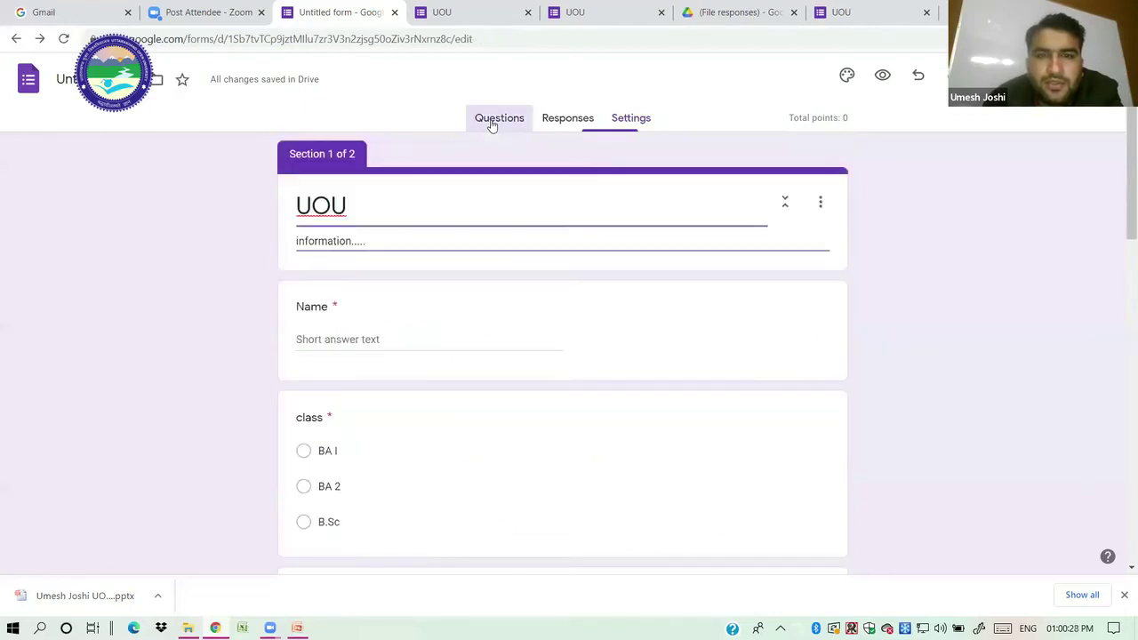
Step: Set the Name question's answer key to 2 points
left_click(717, 329)
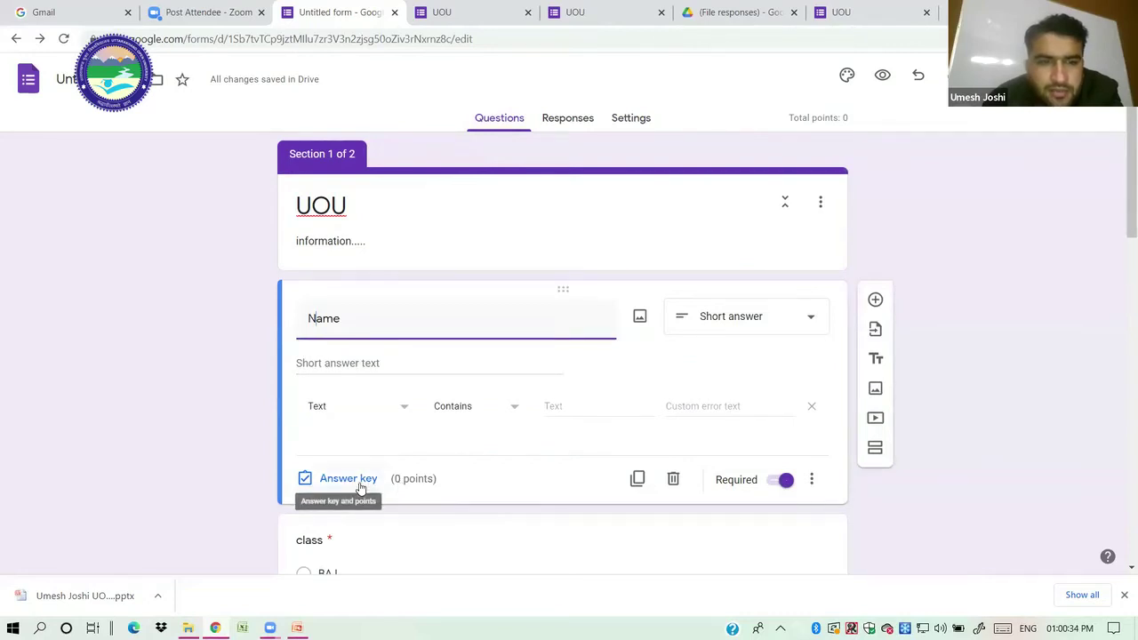
left_click(414, 482)
double_click(414, 482)
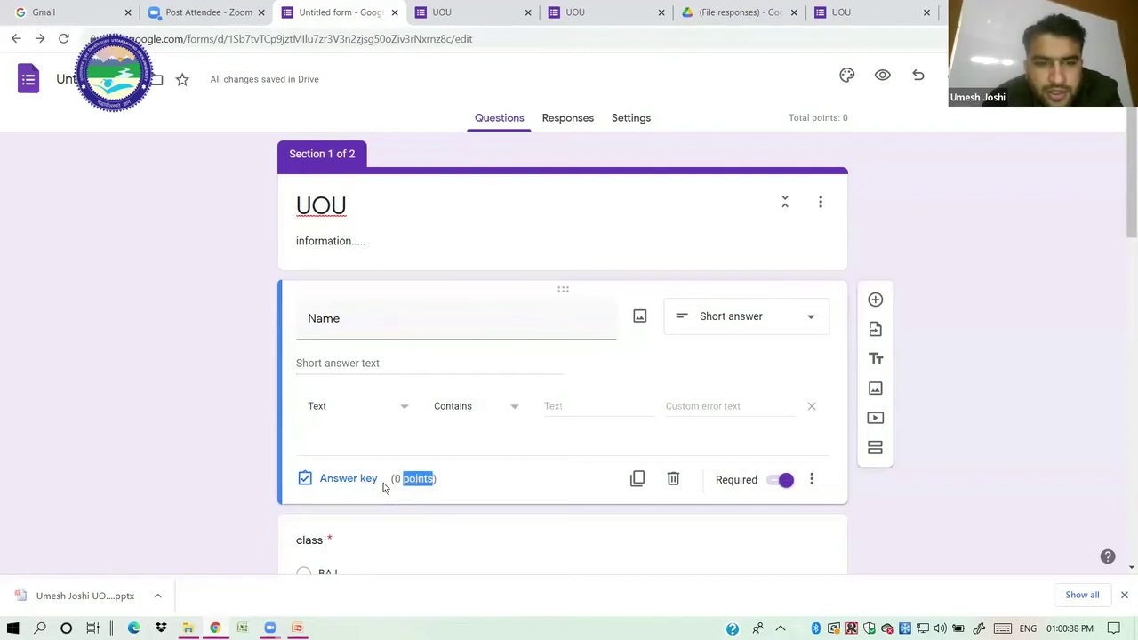
left_click(365, 479)
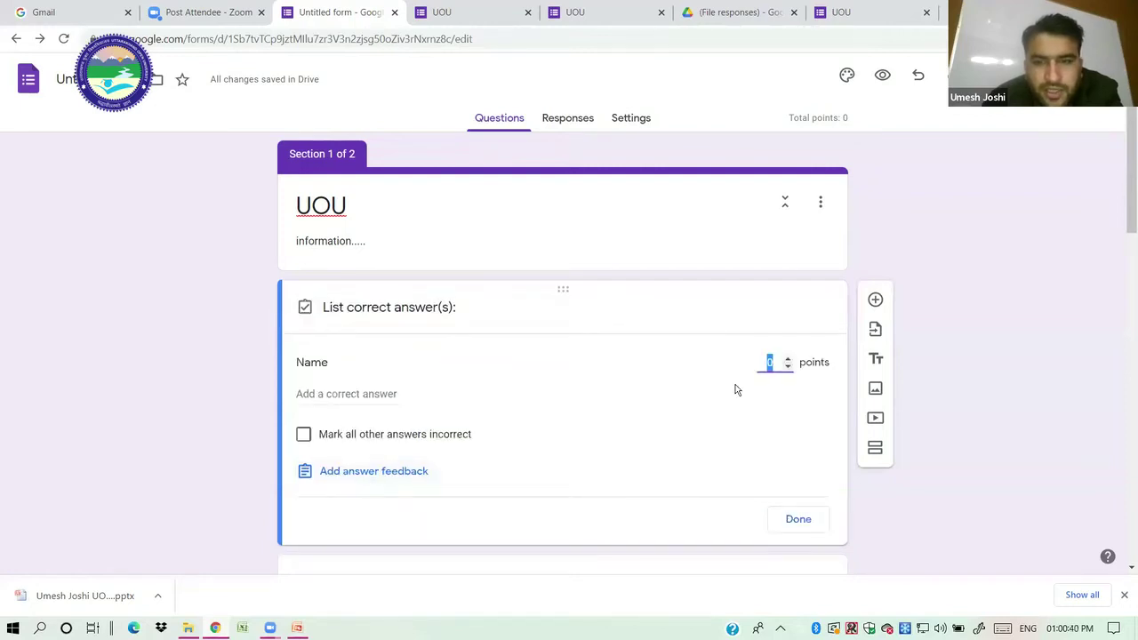
double_click(789, 364)
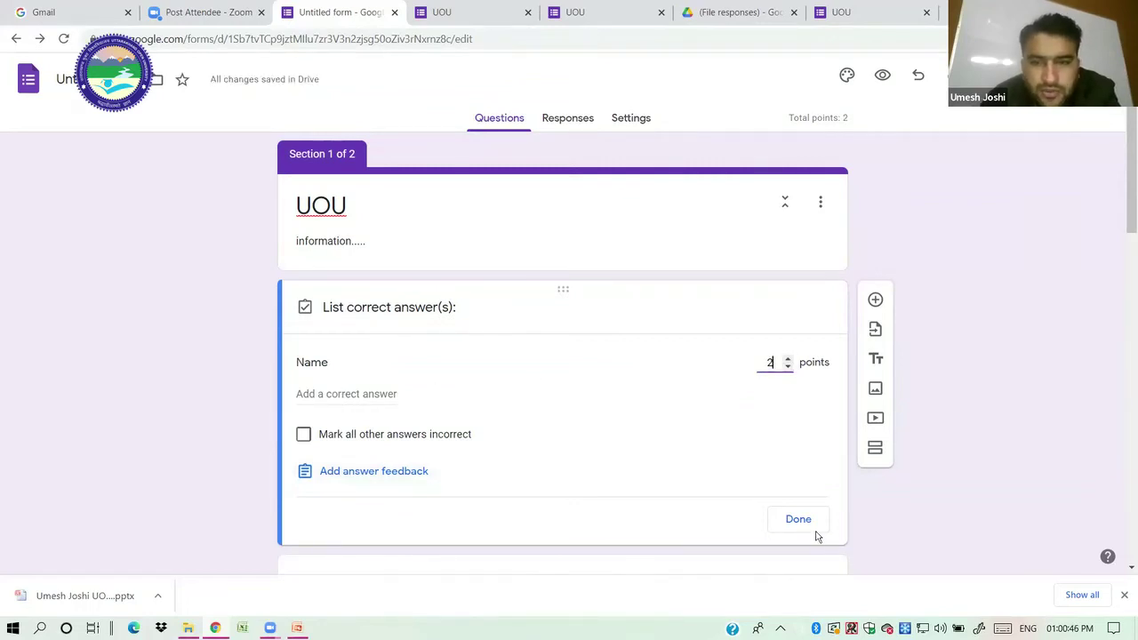
left_click(806, 519)
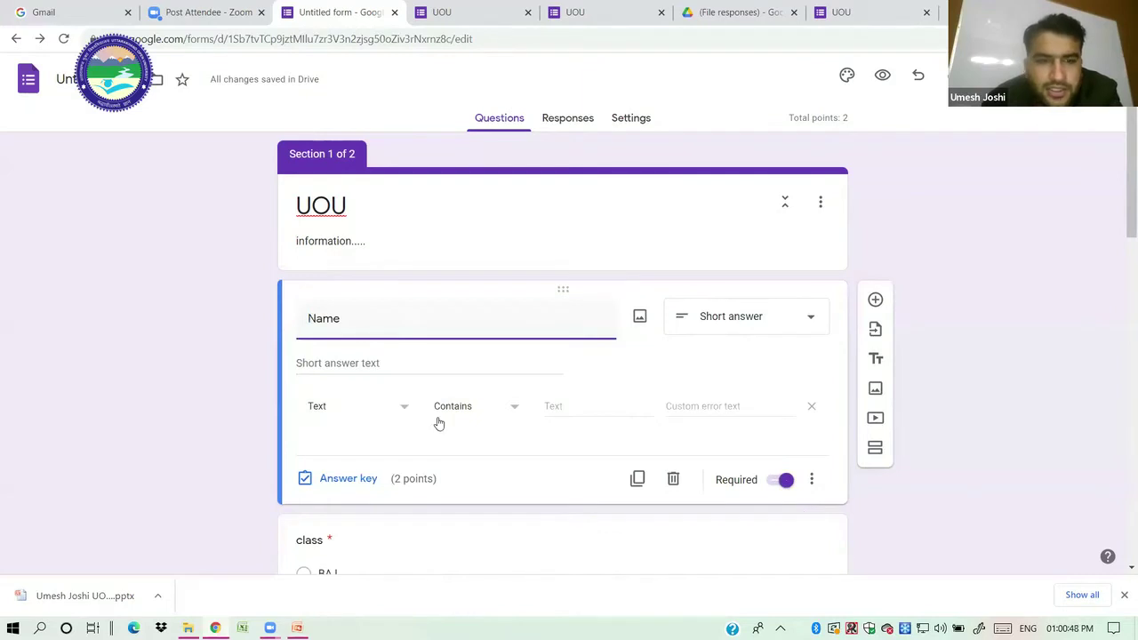
Step: Check the grid question with rows example 1 and Example 2, then scroll through the quiz
left_click_drag(1128, 234, 1123, 458)
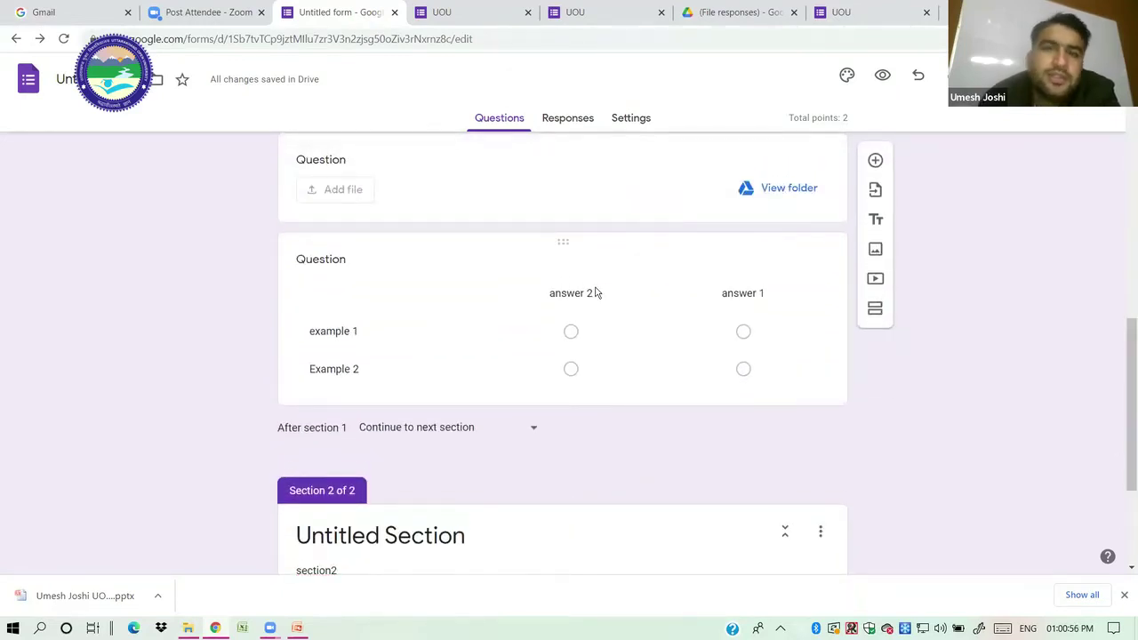
left_click(499, 334)
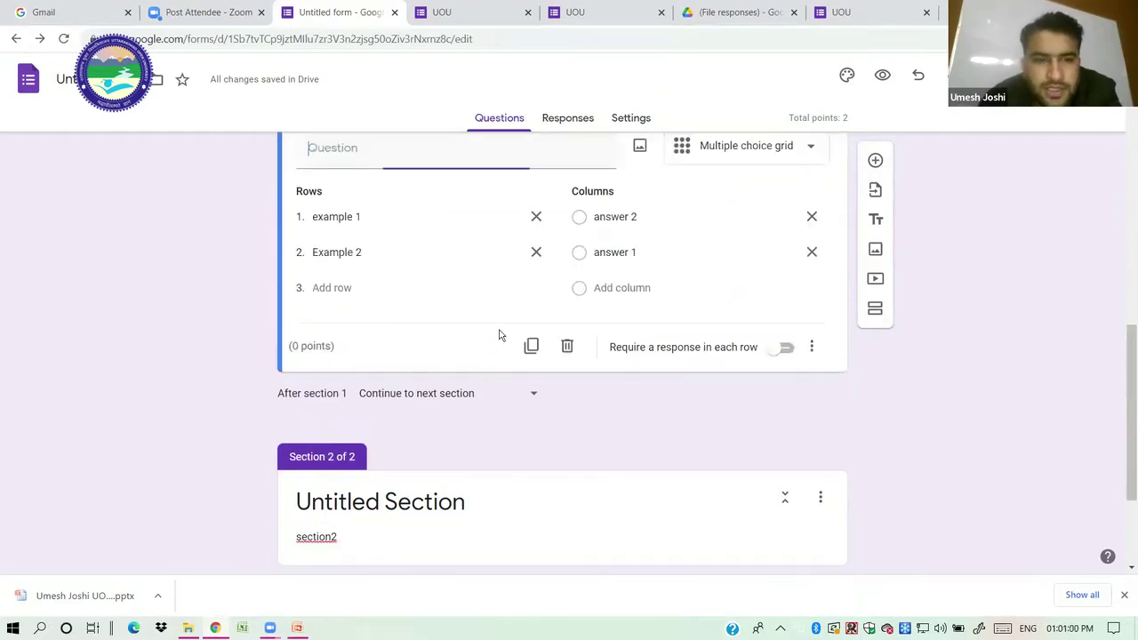
double_click(320, 347)
left_click(351, 345)
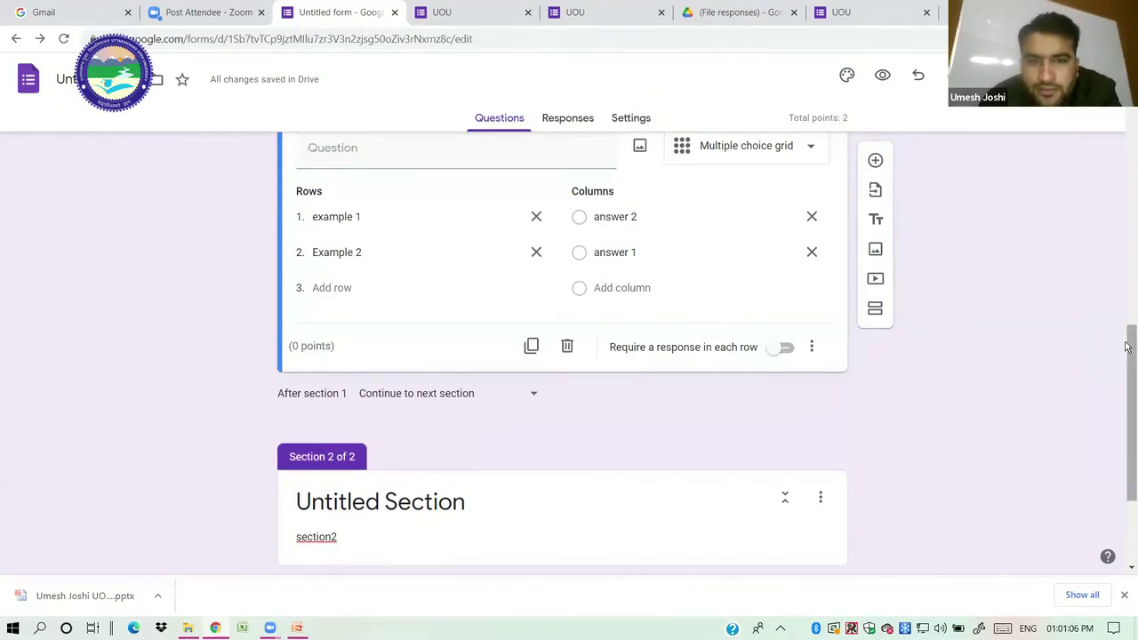
right_click(1110, 277)
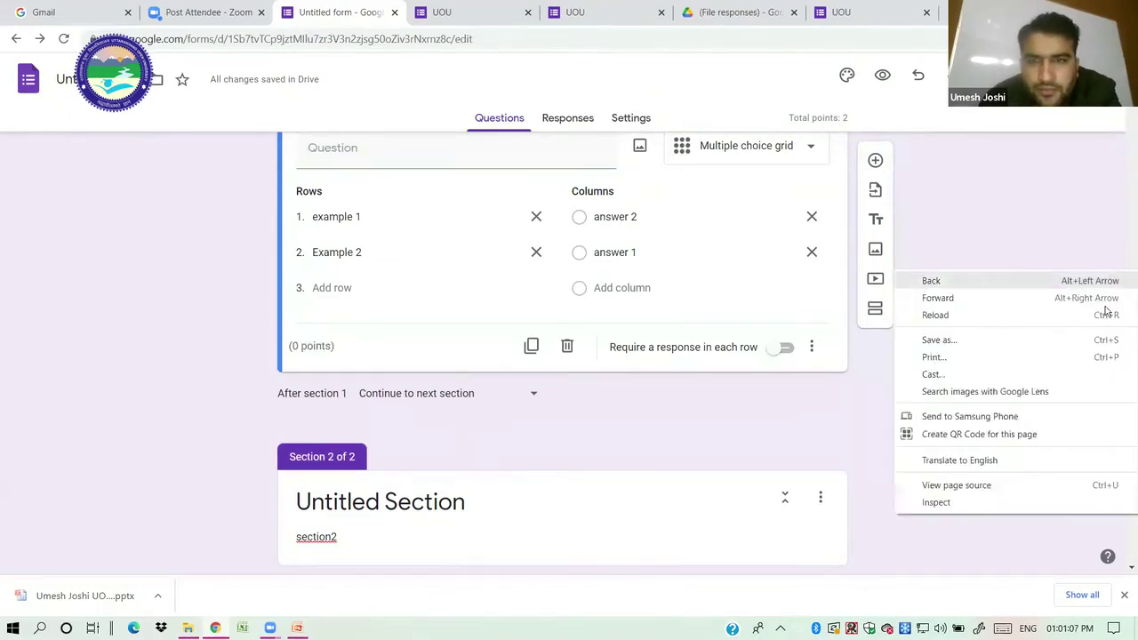
left_click(948, 210)
scroll(1112, 326, "up", 3)
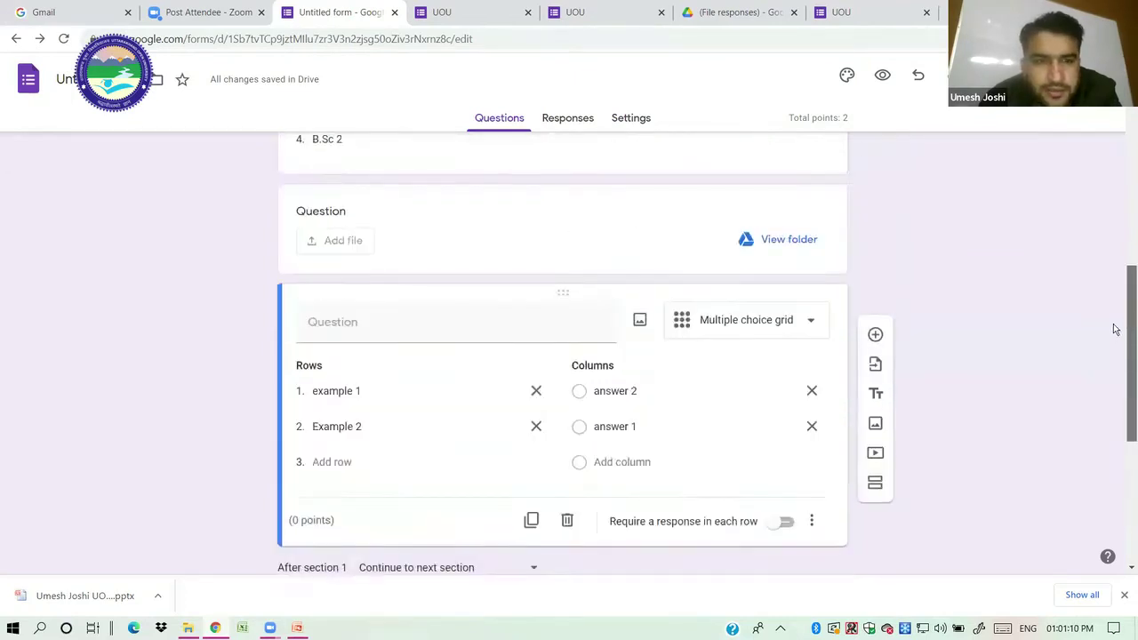
scroll(1085, 245, "up", 4)
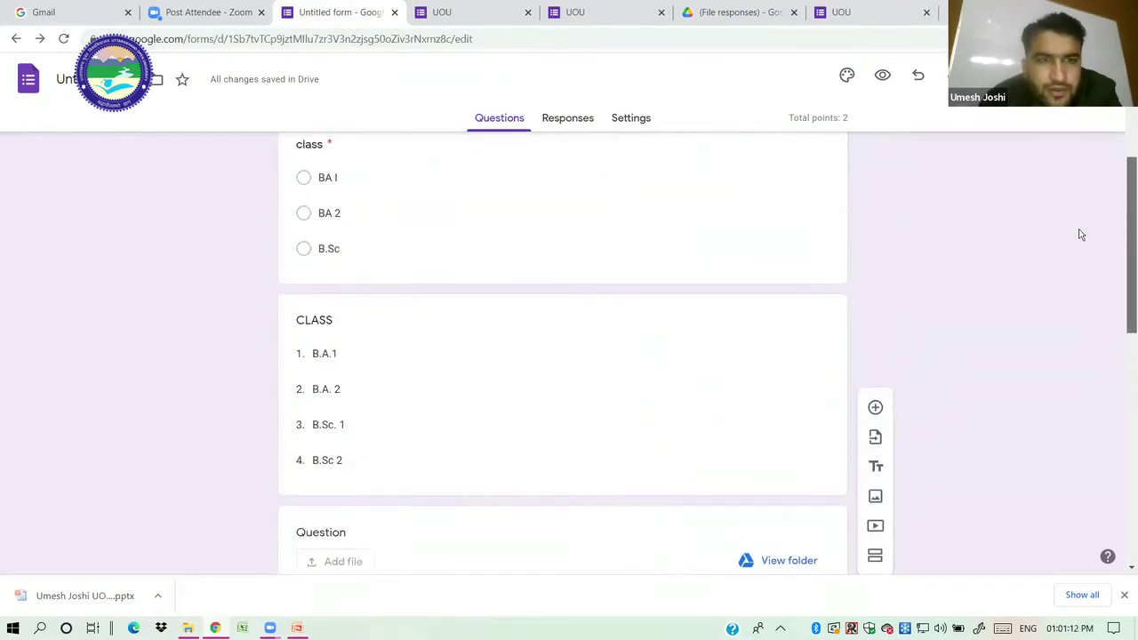
scroll(1063, 189, "up", 2)
scroll(1065, 134, "down", 4)
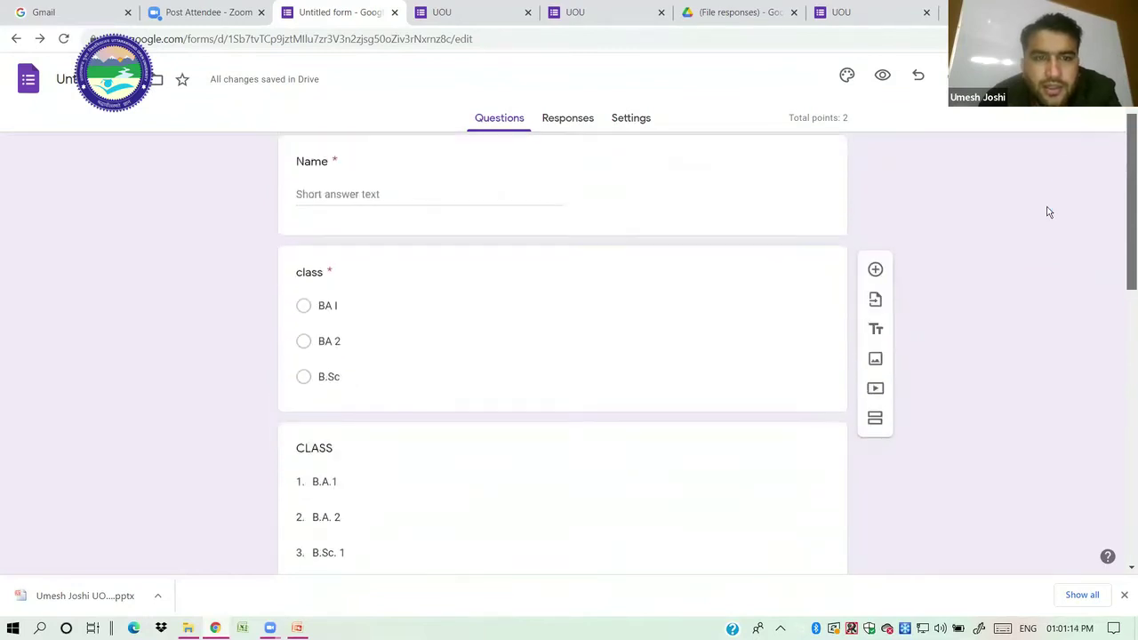
scroll(1060, 270, "up", 4)
scroll(1031, 168, "down", 3)
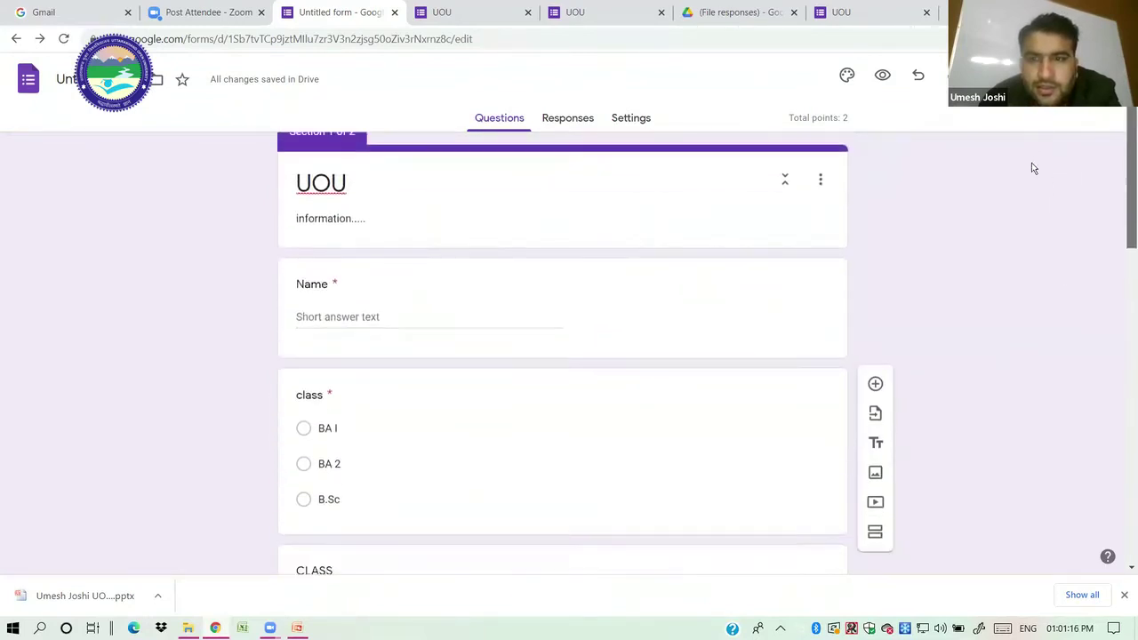
scroll(1039, 230, "down", 3)
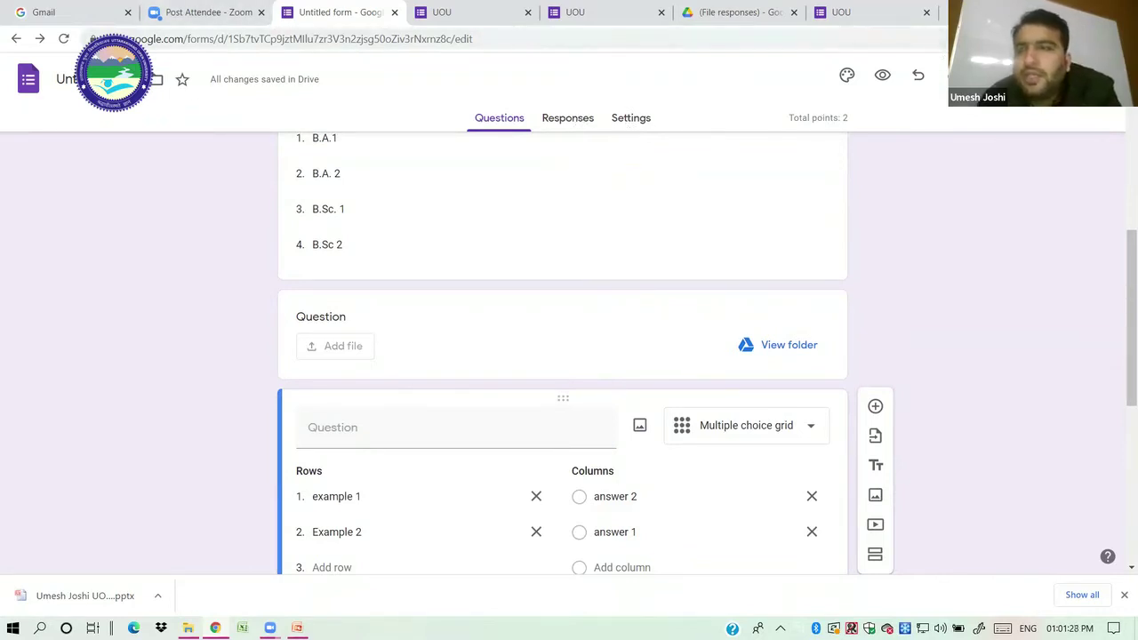
left_click(987, 79)
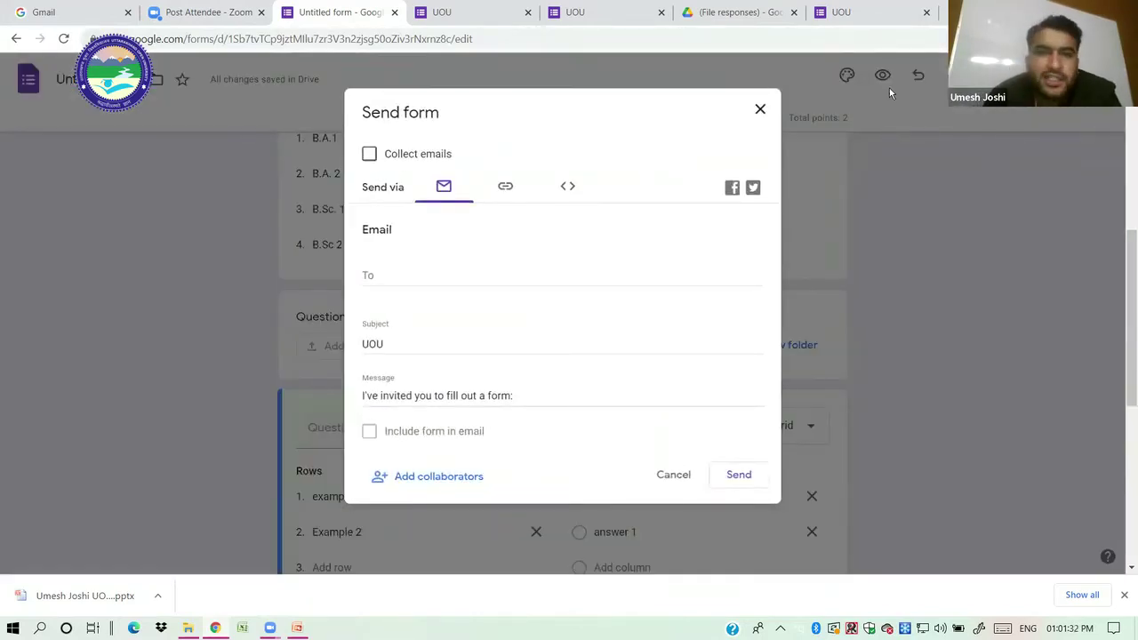
left_click(505, 188)
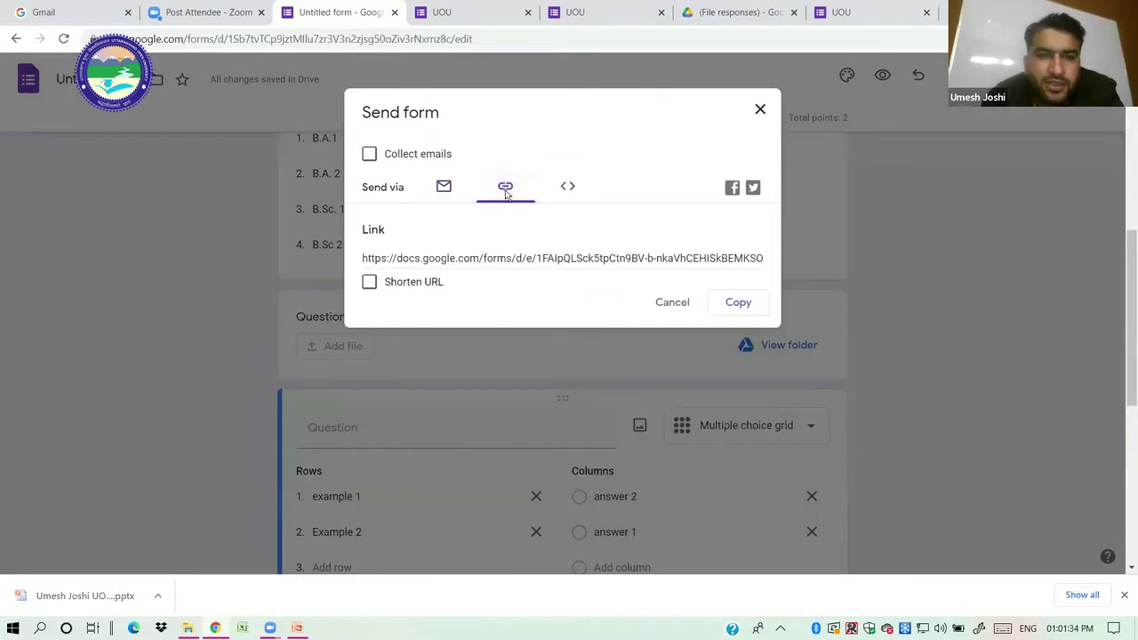
left_click(369, 282)
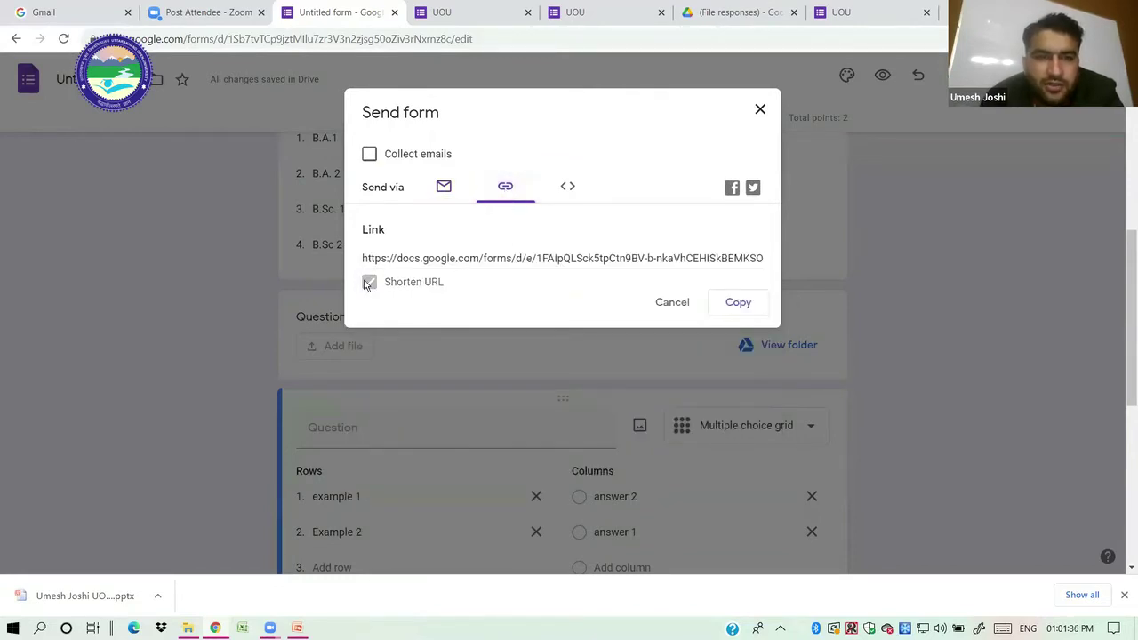
left_click(442, 189)
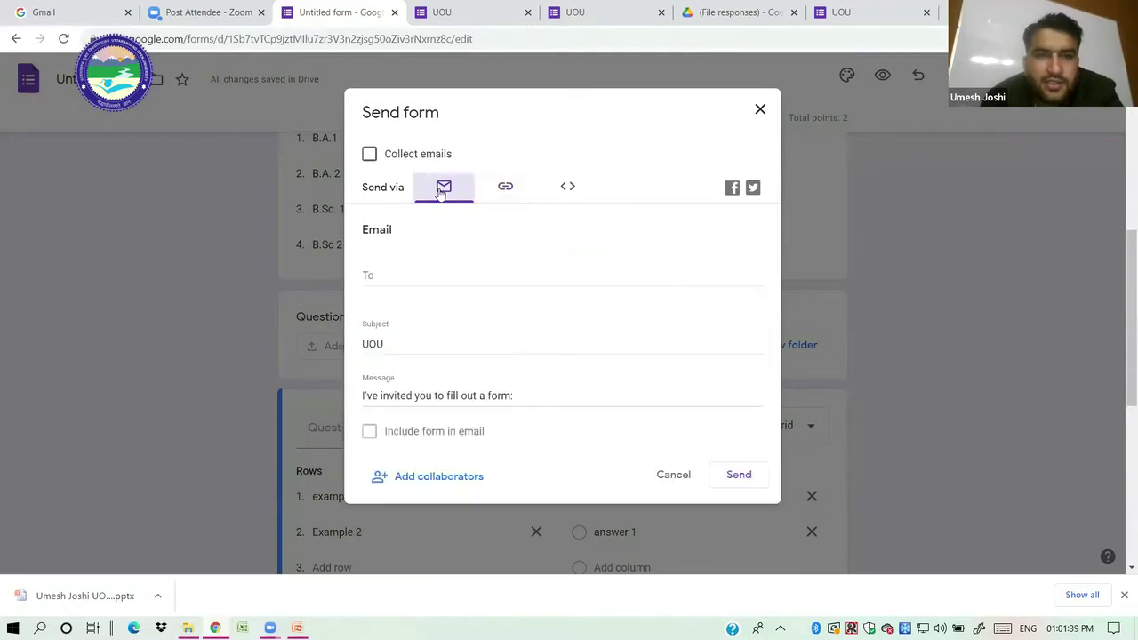
left_click(386, 274)
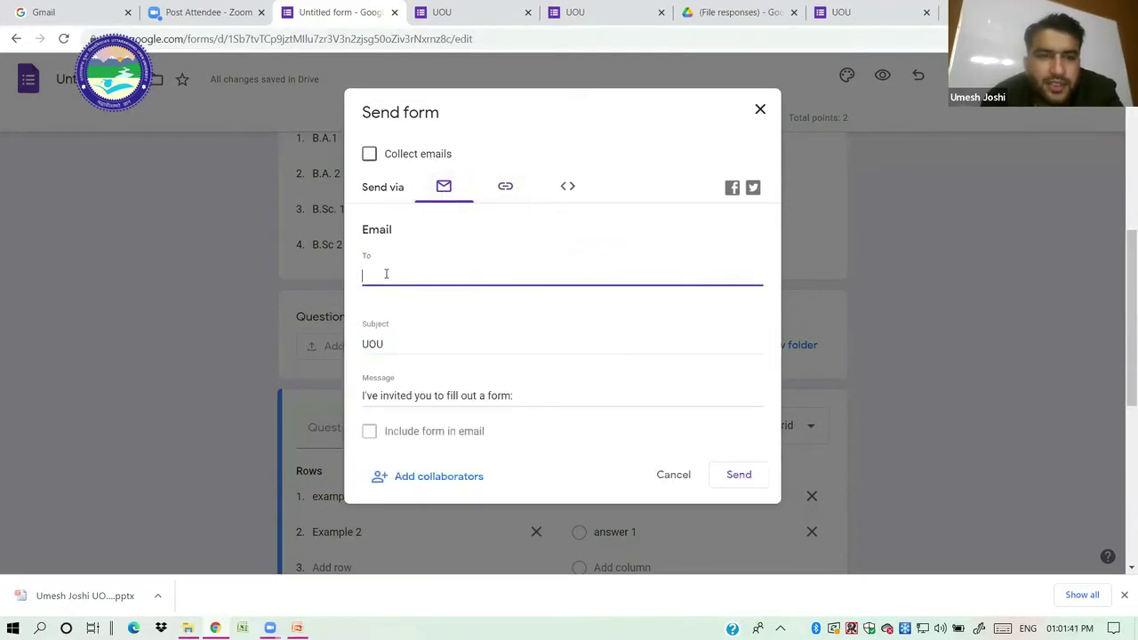
left_click(389, 347)
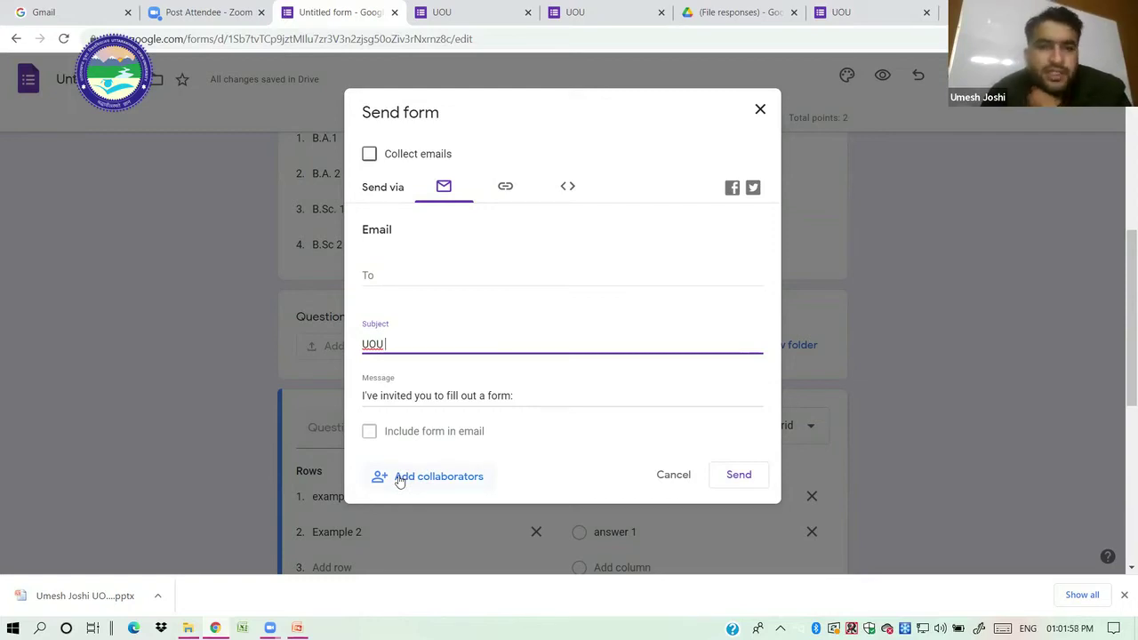
left_click(760, 109)
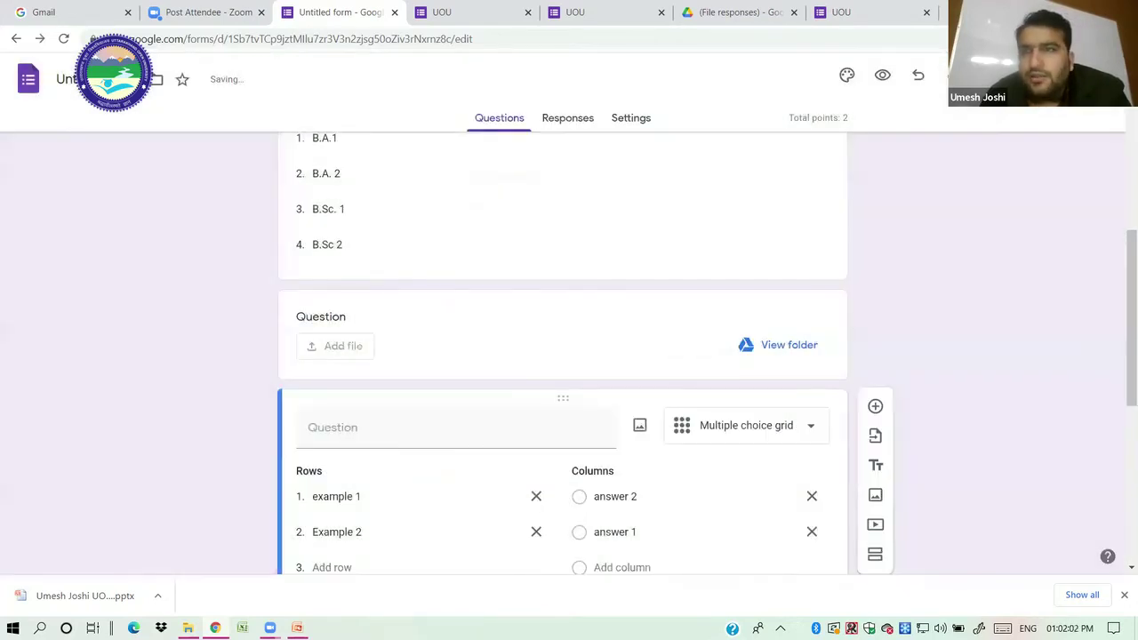
left_click(978, 79)
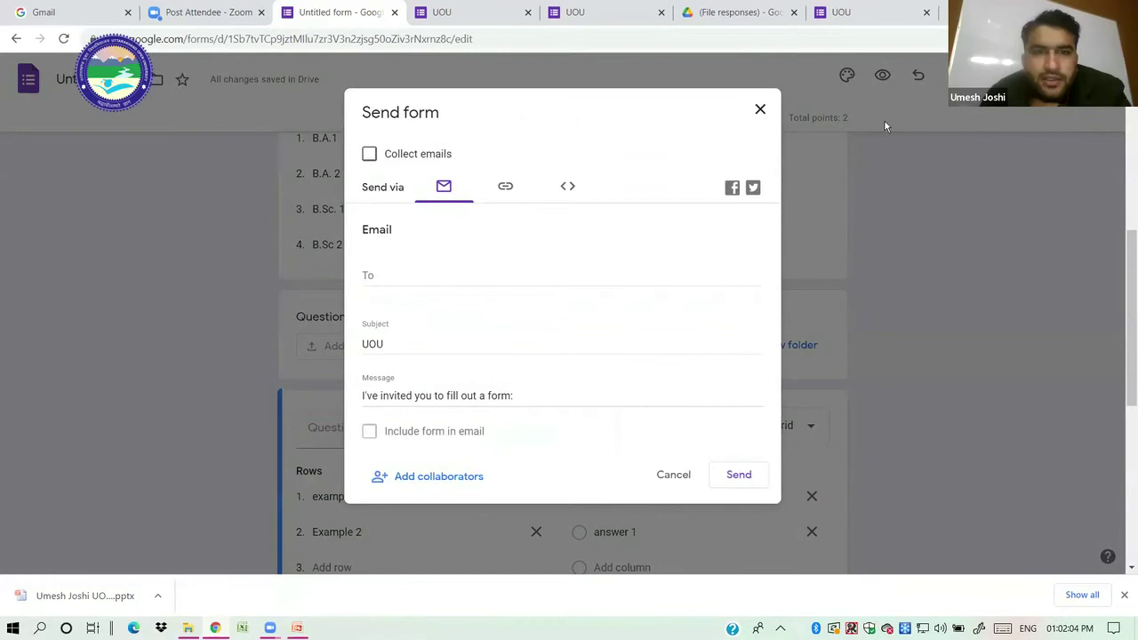
left_click(507, 188)
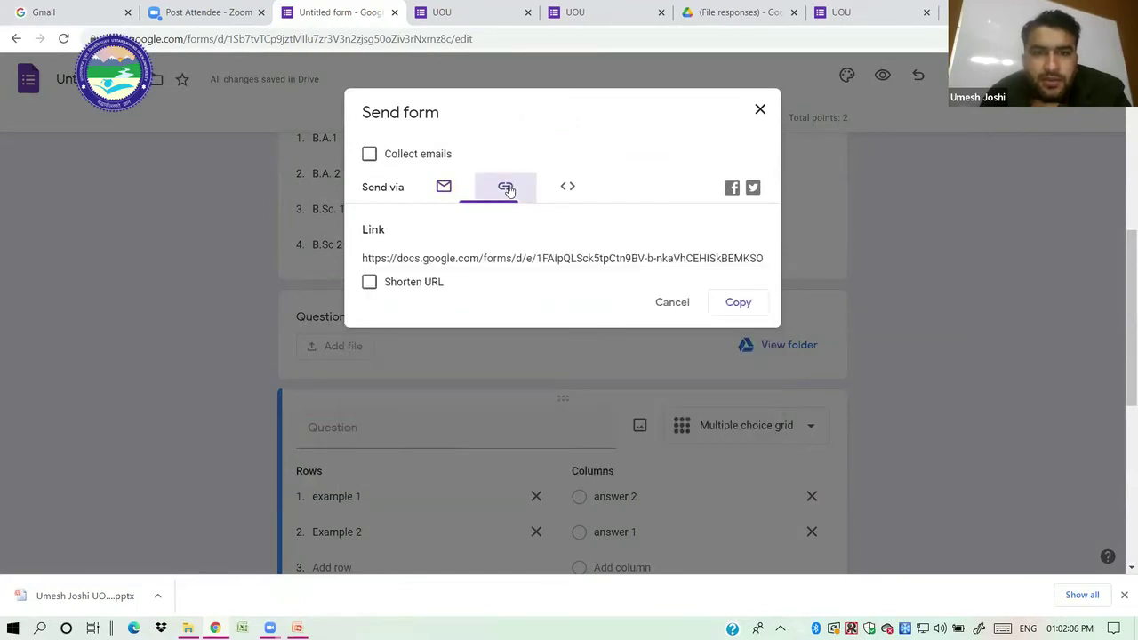
left_click(568, 189)
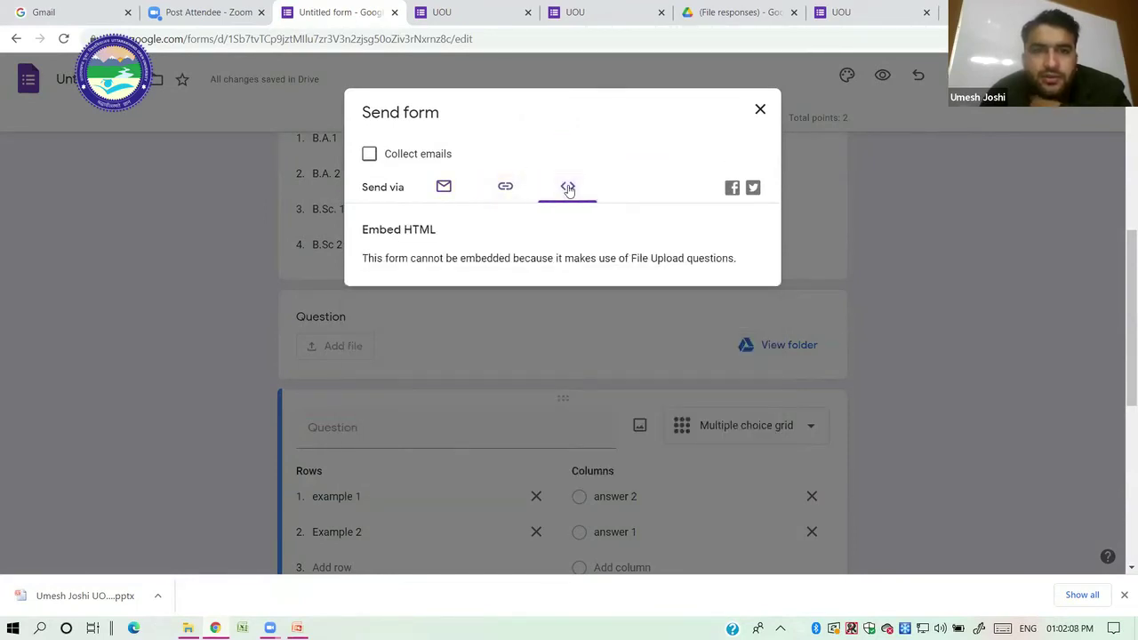
left_click(761, 110)
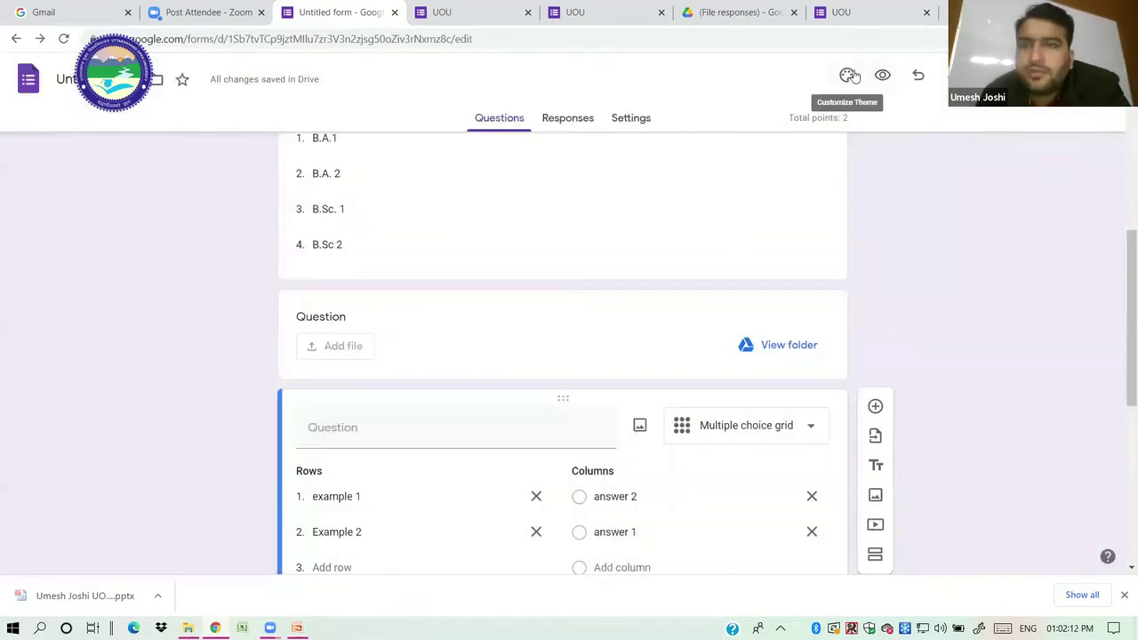
left_click(847, 76)
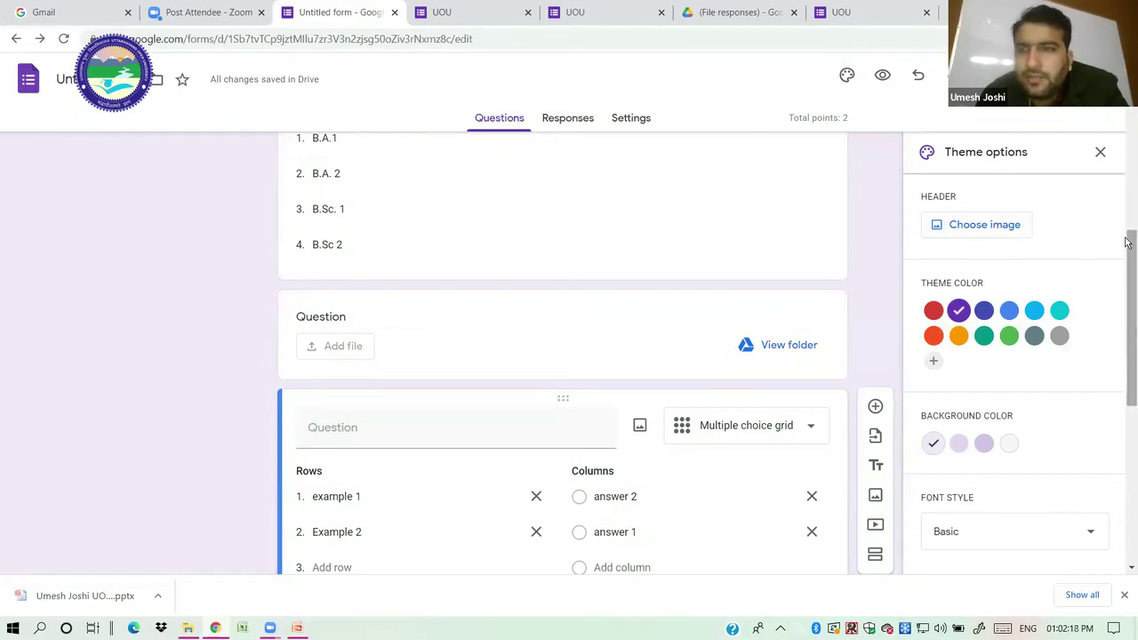
right_click(1127, 283)
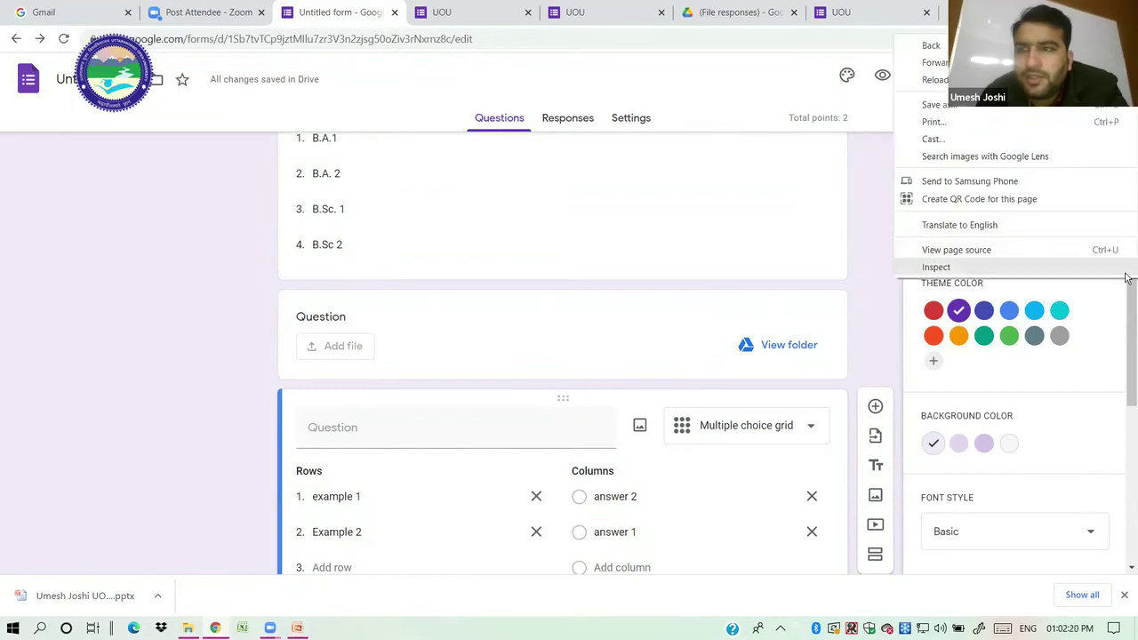
key("Escape")
scroll(874, 153, "up", 10)
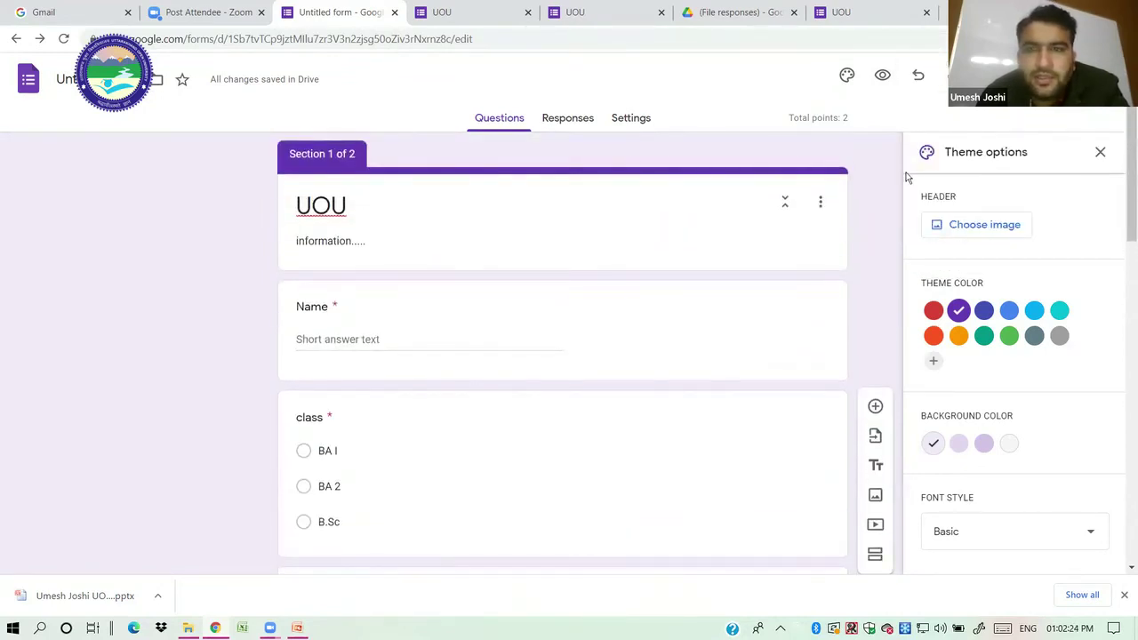
Step: Insert the heart-shaped open-book picture from Themes > Work and School as the form header
left_click(974, 229)
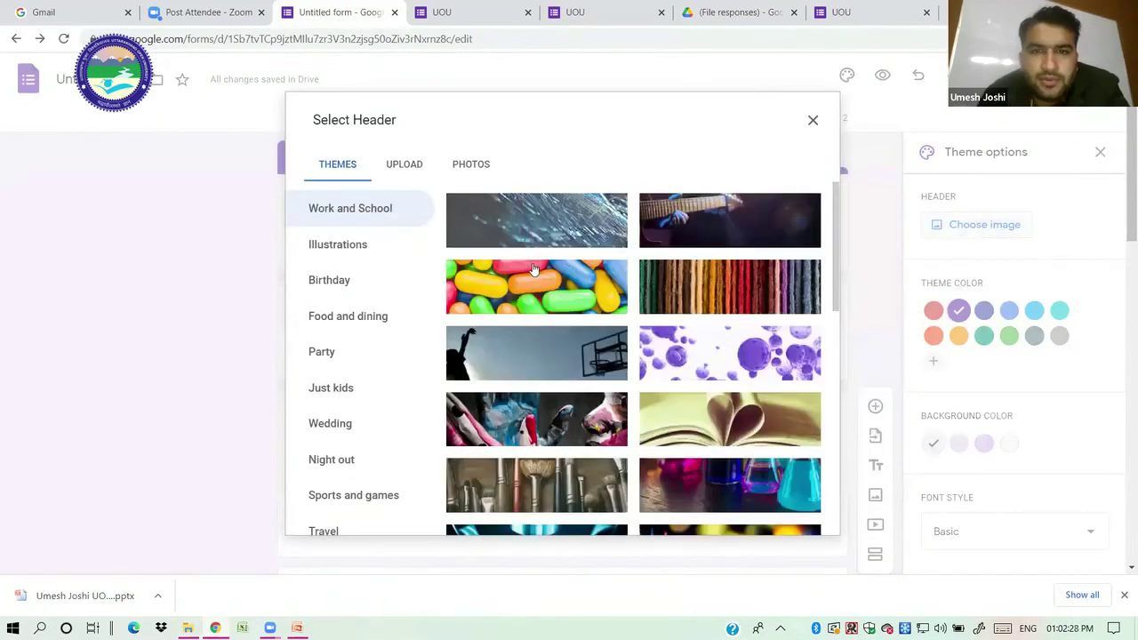
left_click(678, 420)
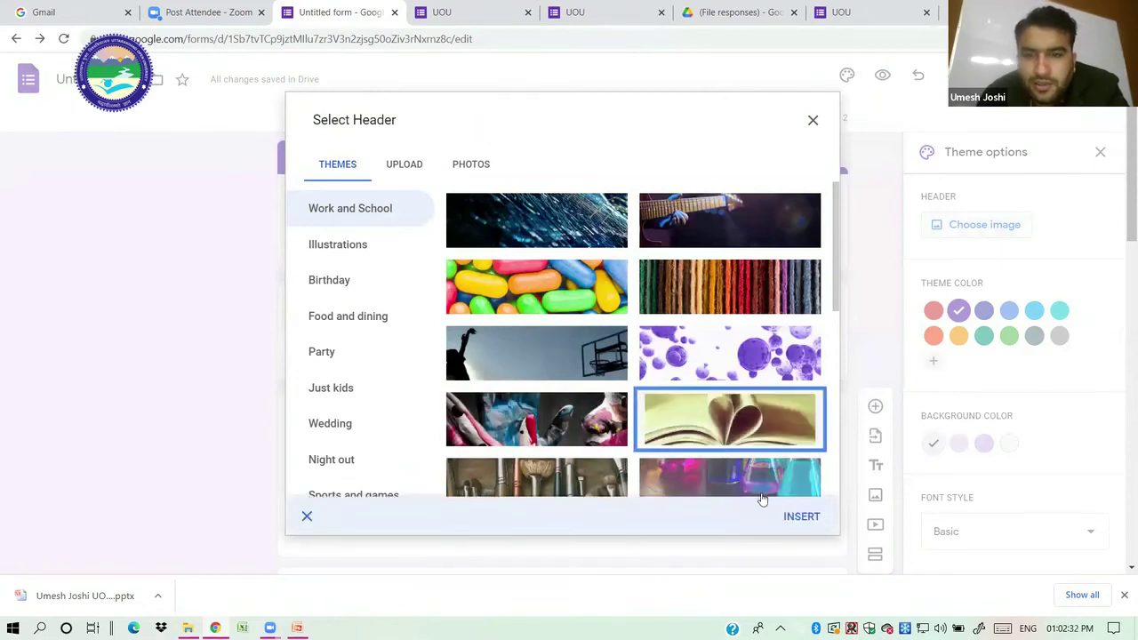
left_click(800, 517)
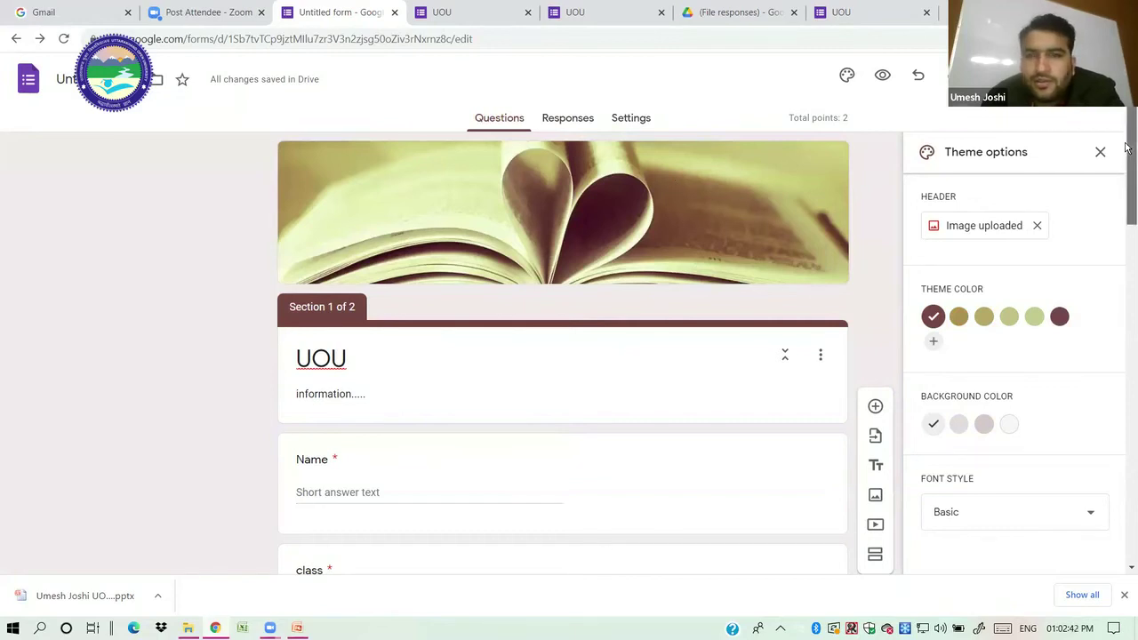
Step: Apply the lighter gold theme colour and the third tinted background swatch
scroll(1127, 151, "down", 1)
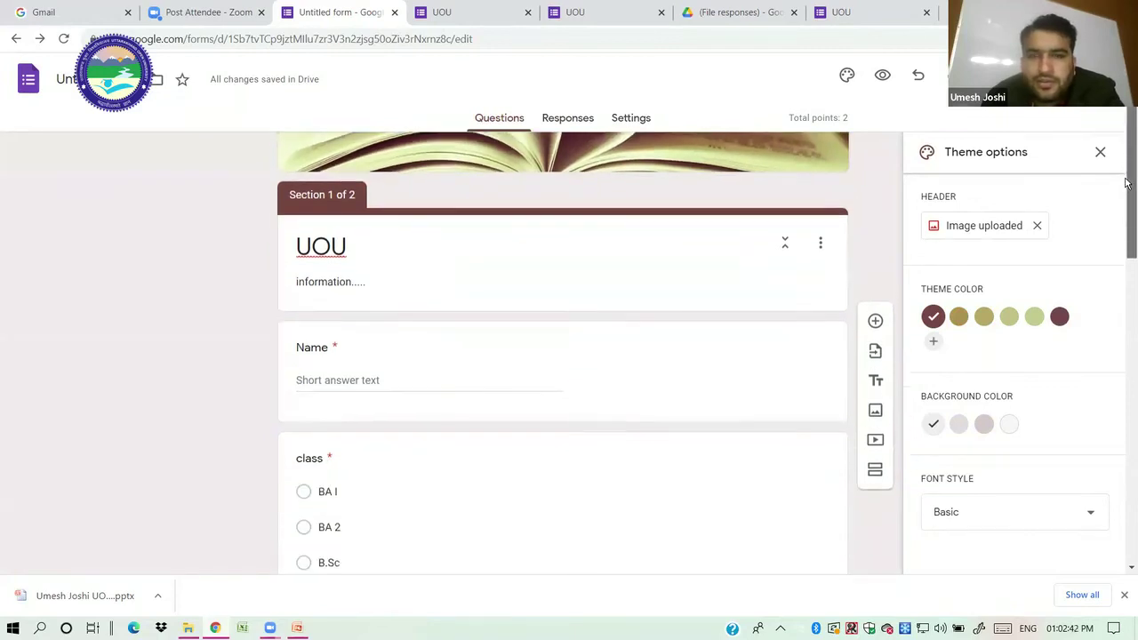
left_click(958, 325)
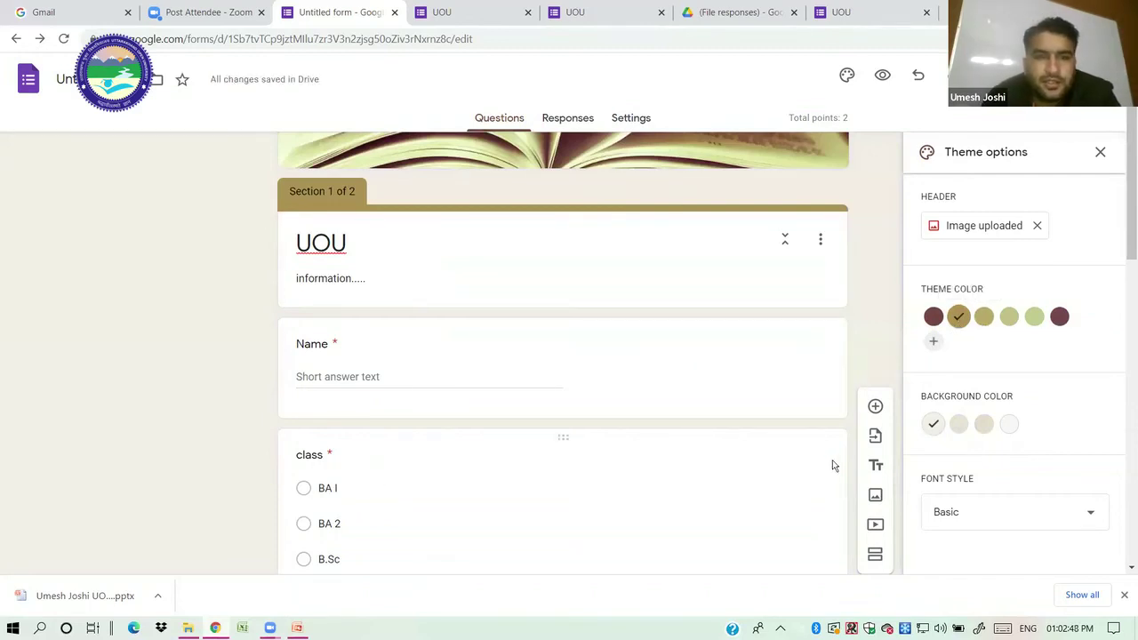
left_click(982, 323)
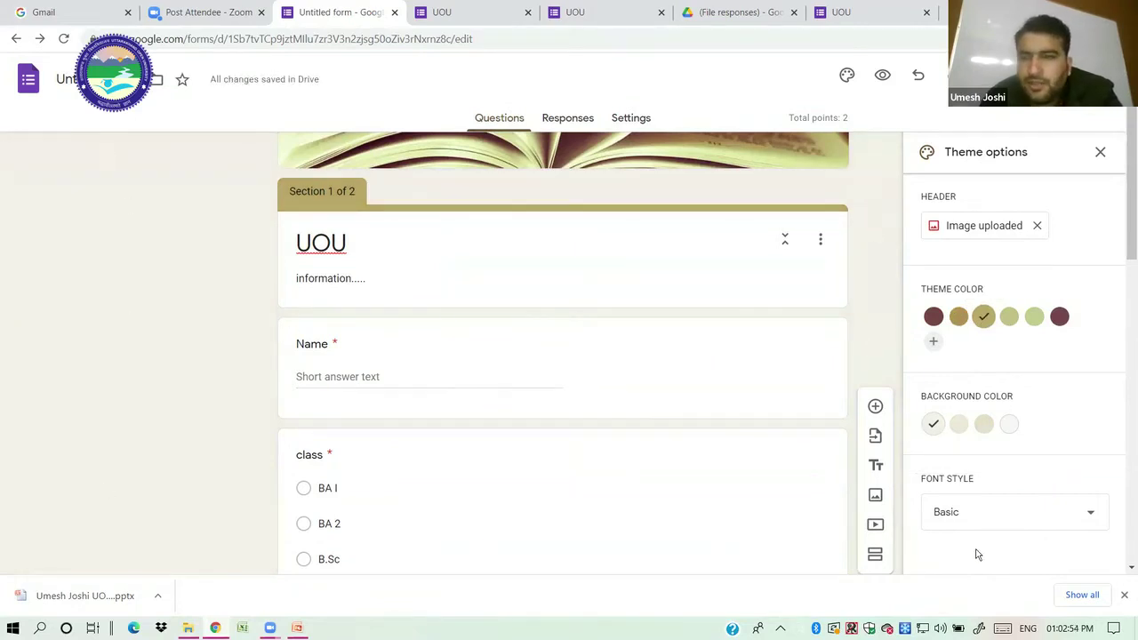
left_click(984, 424)
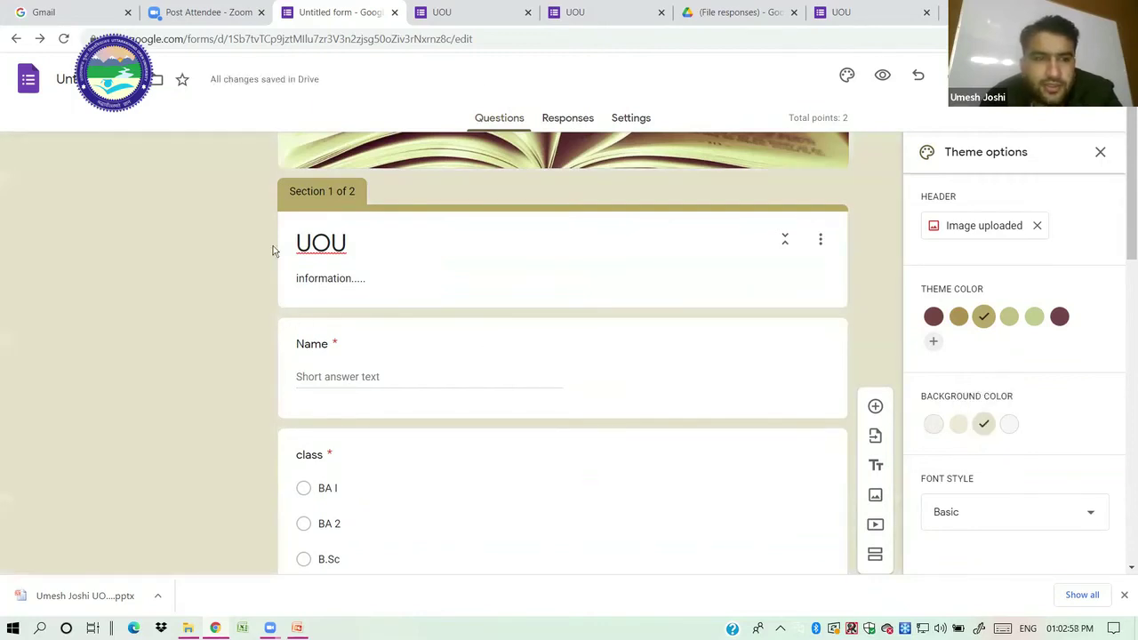
Step: Try the Decorative font style, then set the font style back to Basic
left_click(1091, 513)
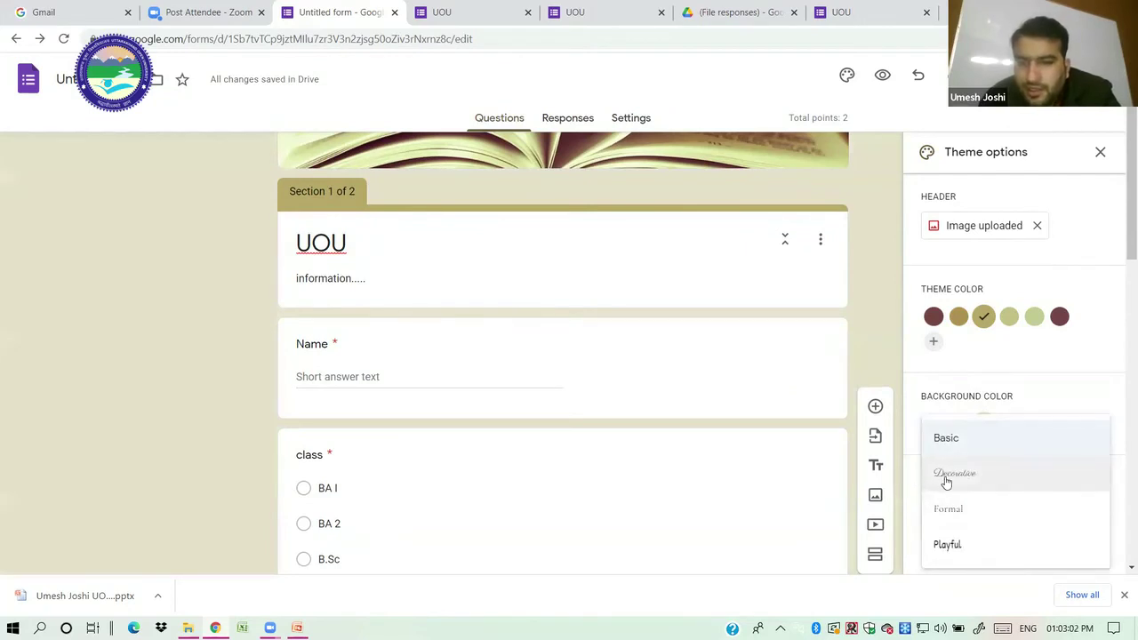
left_click(949, 483)
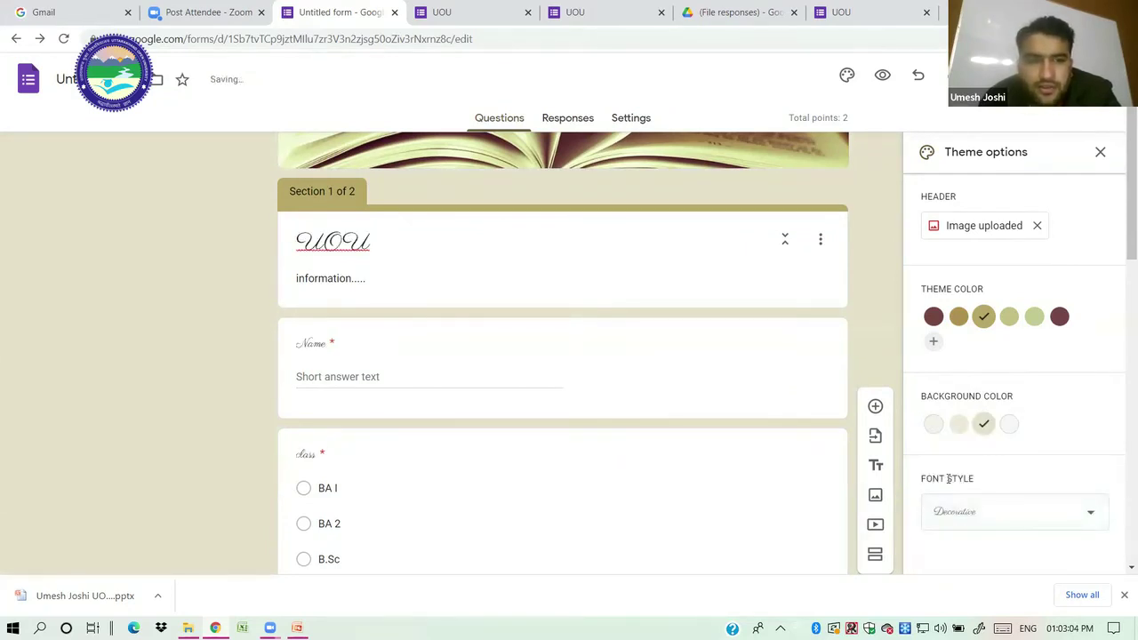
left_click(1092, 512)
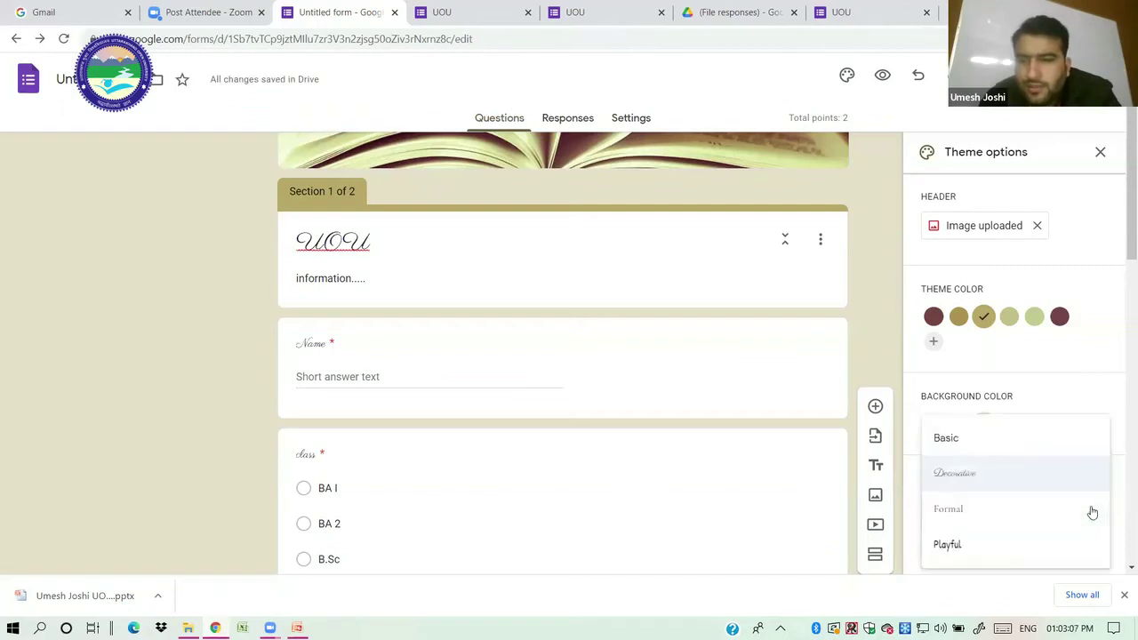
left_click(967, 439)
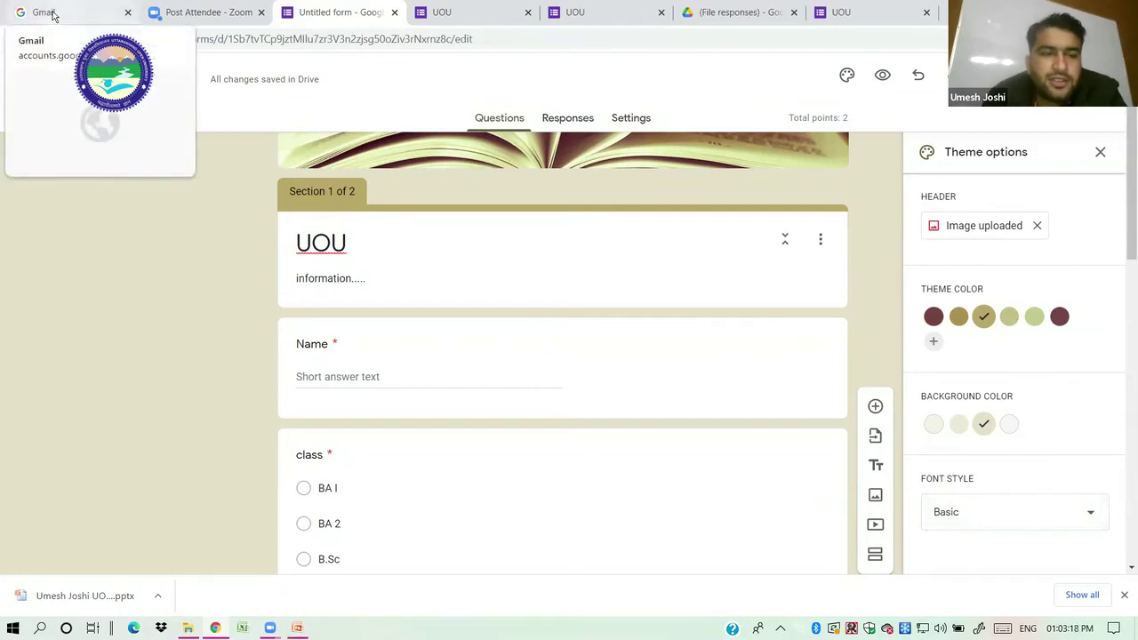
Step: Visit the Gmail tab, then go back twice in the form tab to the Google homepage
left_click(53, 15)
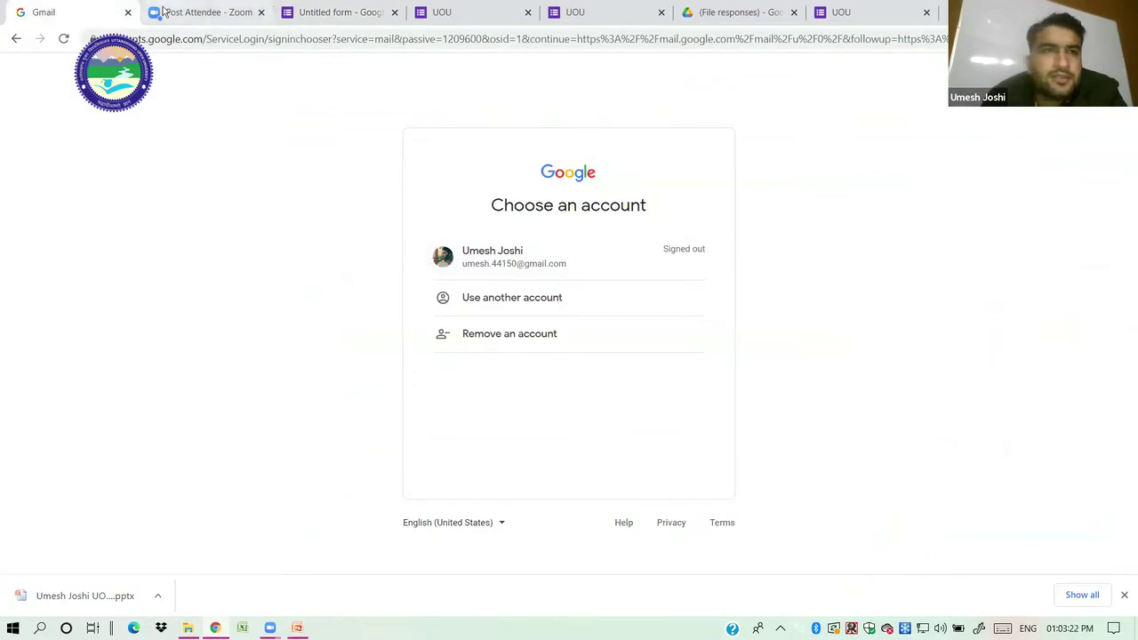
left_click(352, 15)
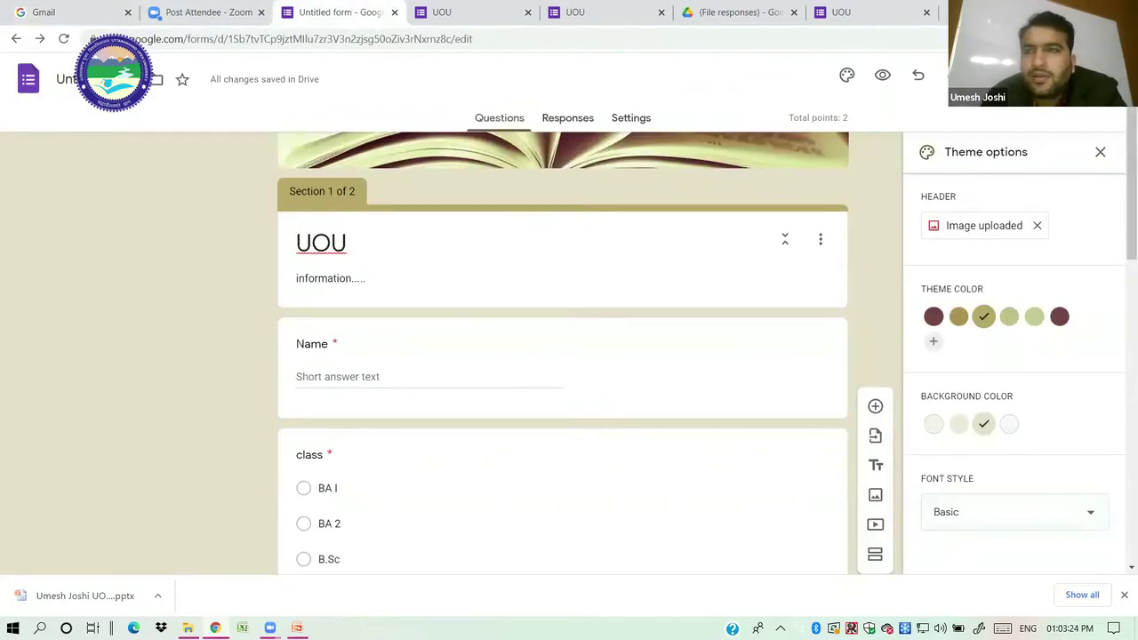
left_click(15, 40)
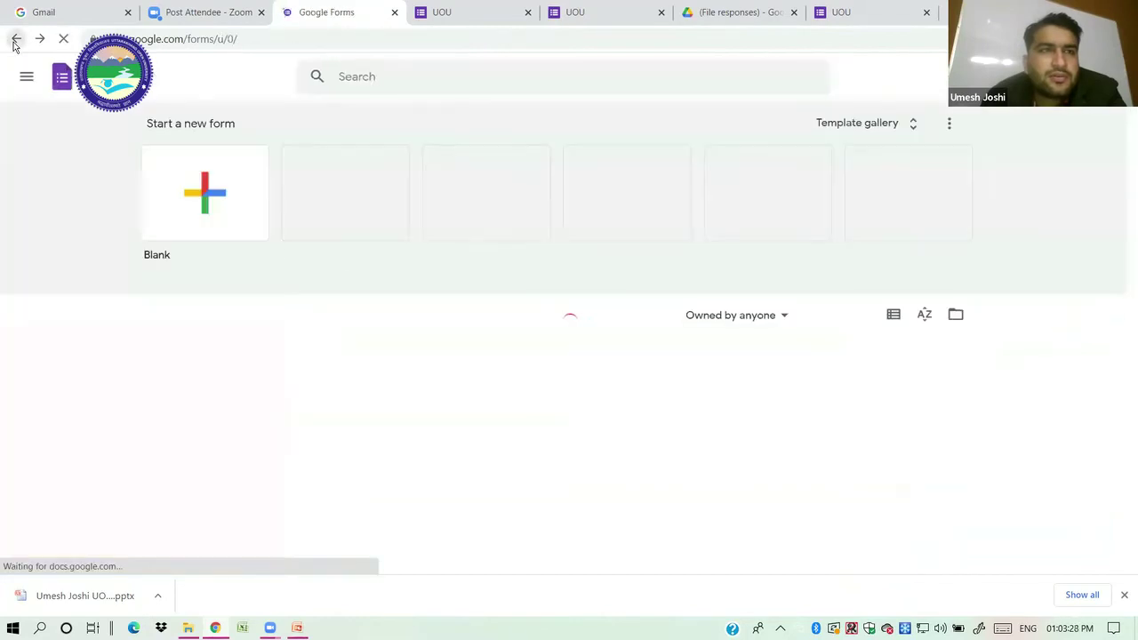
left_click(15, 40)
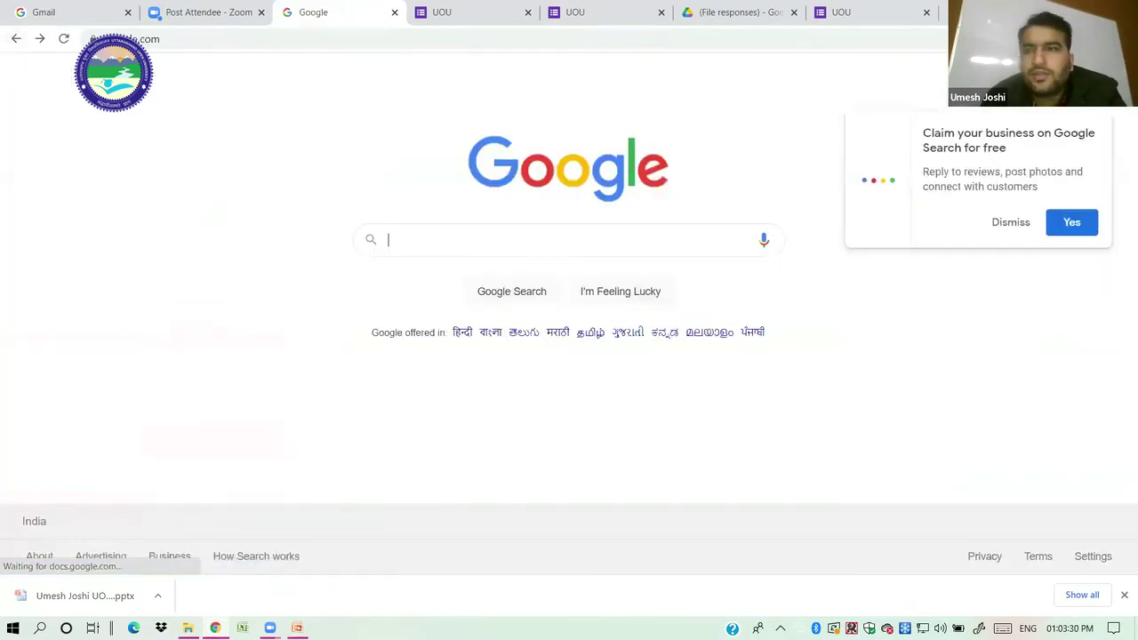
Step: Launch Google Docs from the Google apps launcher
left_click(1067, 78)
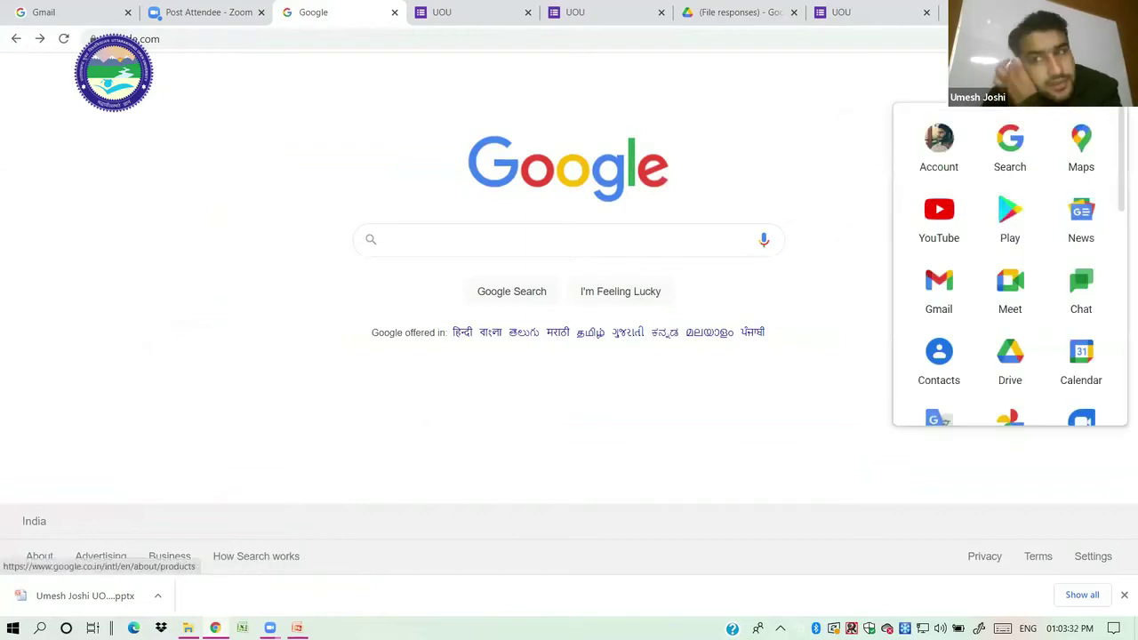
left_click_drag(1123, 133, 1122, 212)
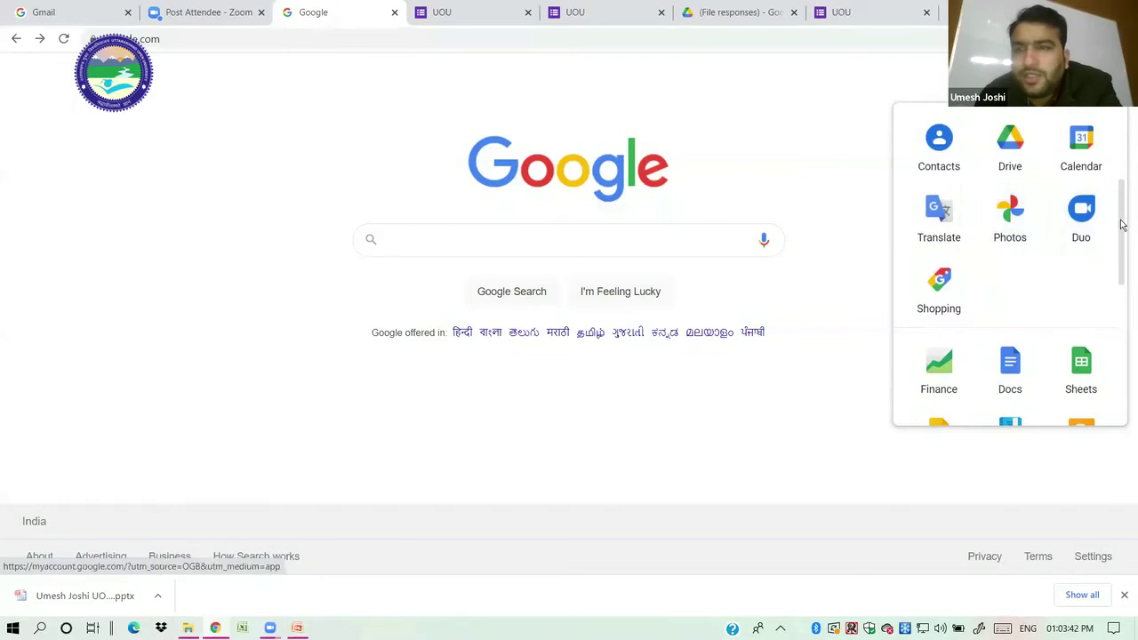
left_click_drag(1123, 225, 1126, 247)
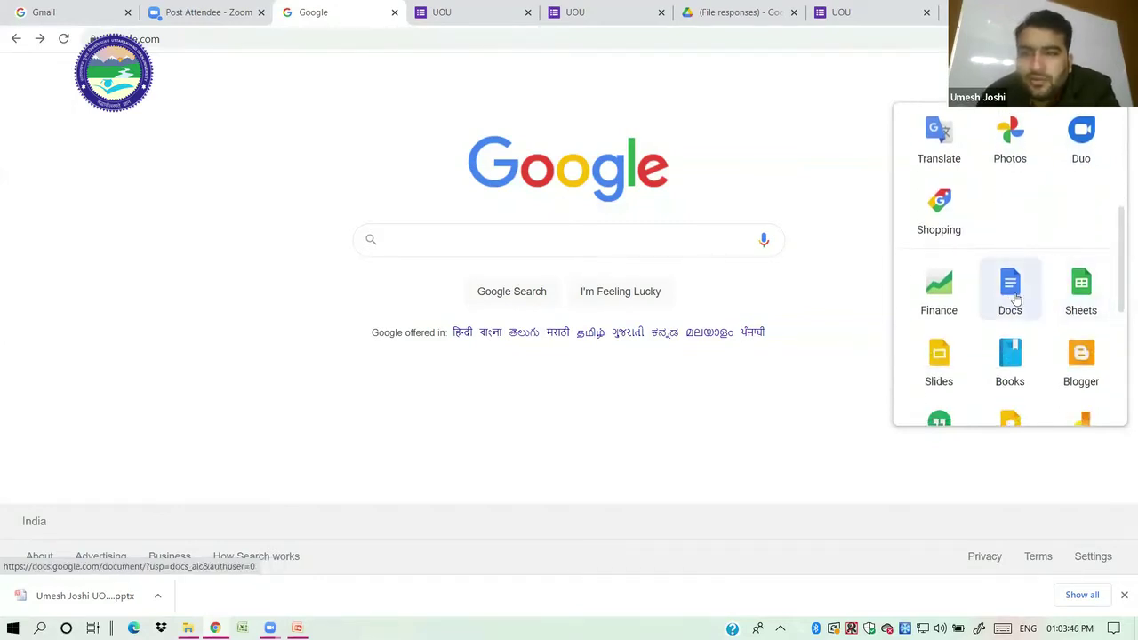
left_click(1016, 299)
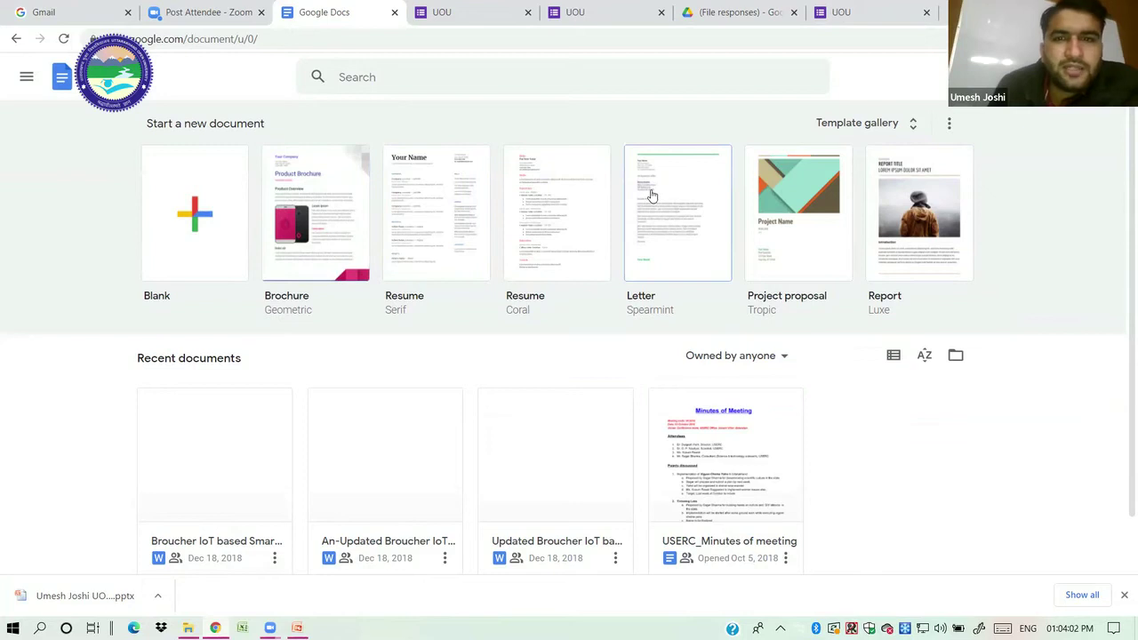
Step: Create a Brochure-template document and replace the 'Your Company' heading with 'User manual'
left_click(333, 230)
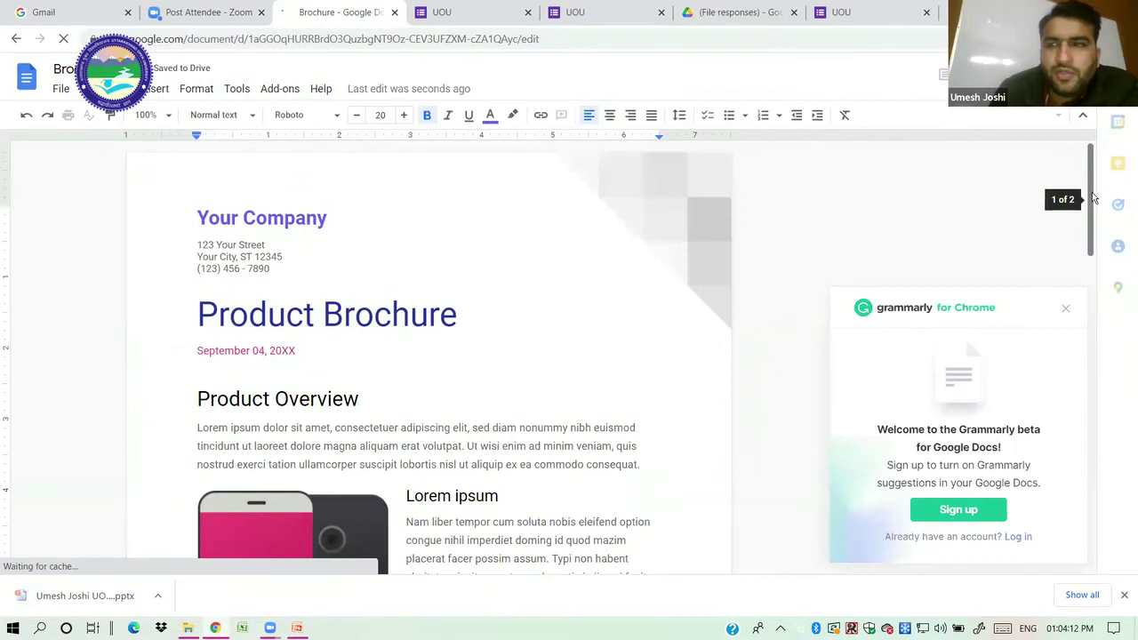
left_click_drag(1094, 201, 1077, 174)
left_click(426, 197)
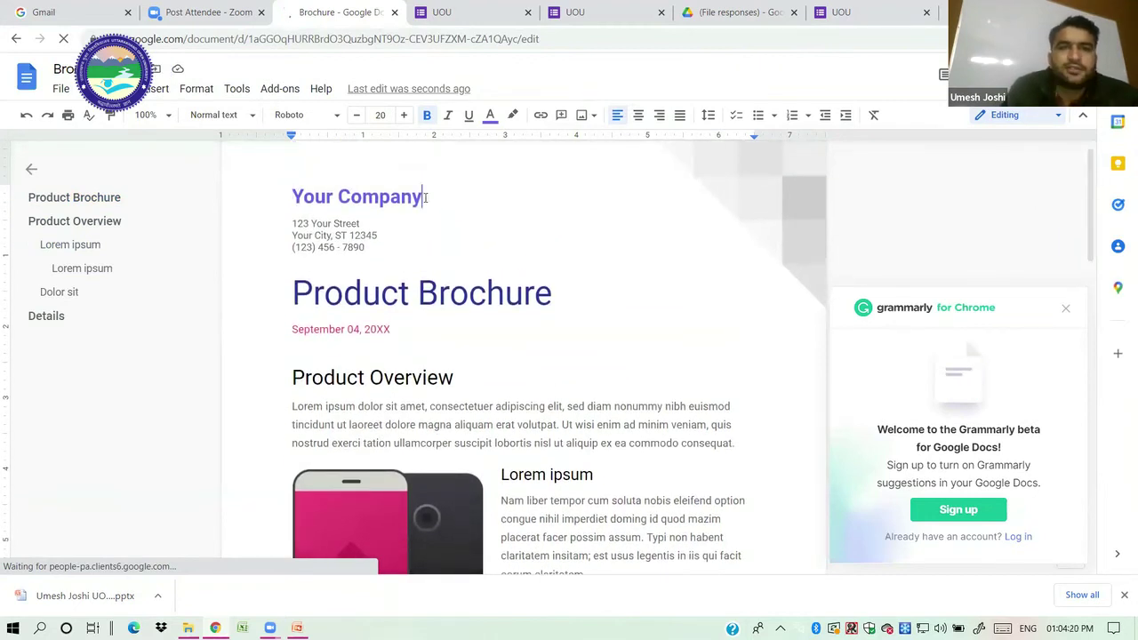
key("BackSpace")
key("BackSpace")
key("BackSpace")
key("BackSpace")
key("BackSpace")
key("BackSpace")
key("BackSpace")
key("BackSpace")
key("BackSpace")
key("BackSpace")
key("BackSpace")
key("BackSpace")
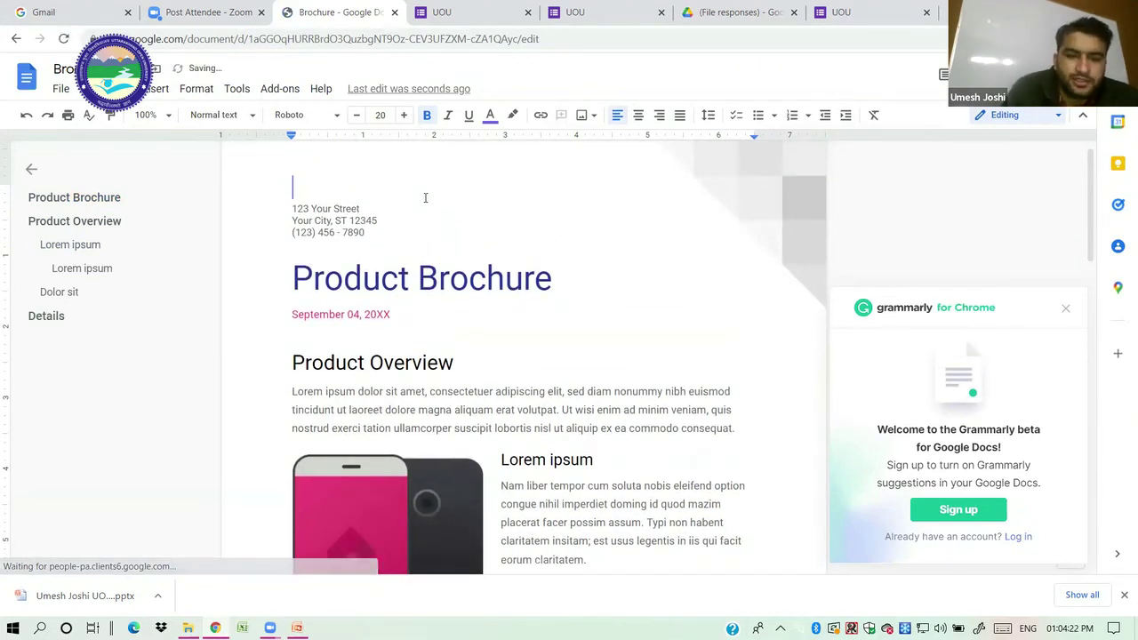
type("userc")
key("BackSpace")
type("manual")
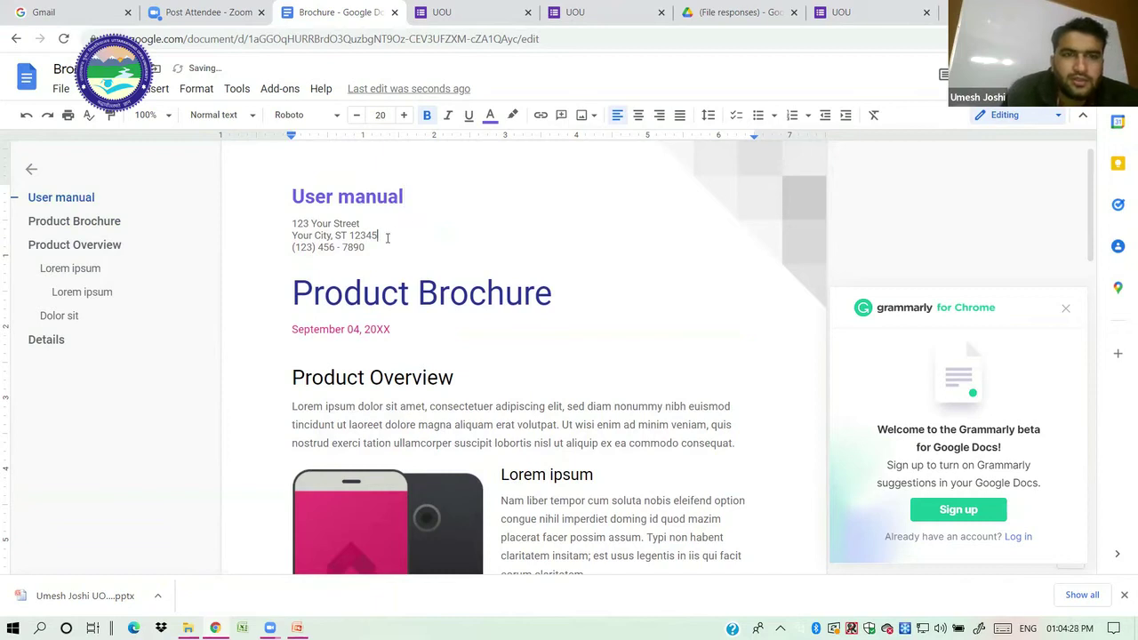
left_click_drag(295, 224, 322, 234)
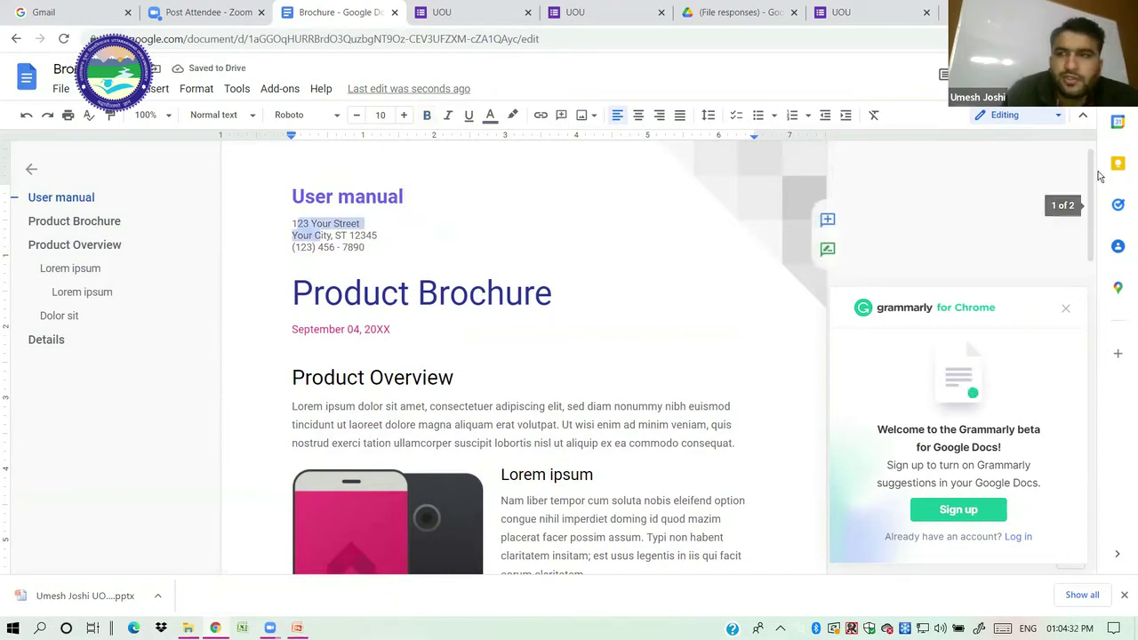
left_click_drag(1093, 176, 1093, 241)
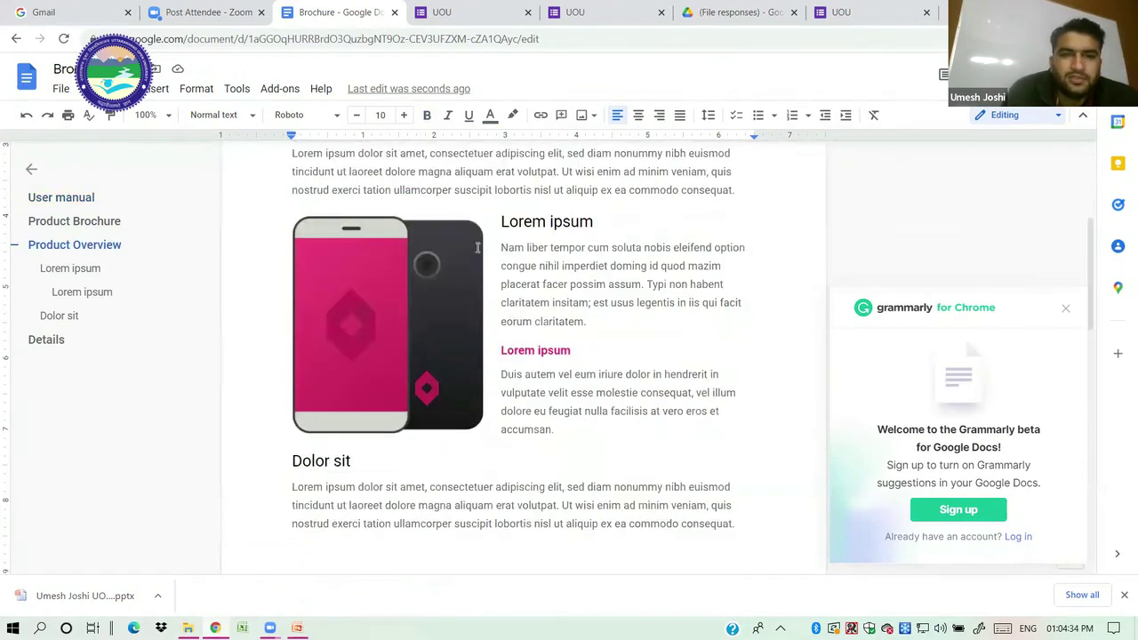
Step: Select the phone picture, then add a suggested contact as an Editor collaborator
left_click(435, 318)
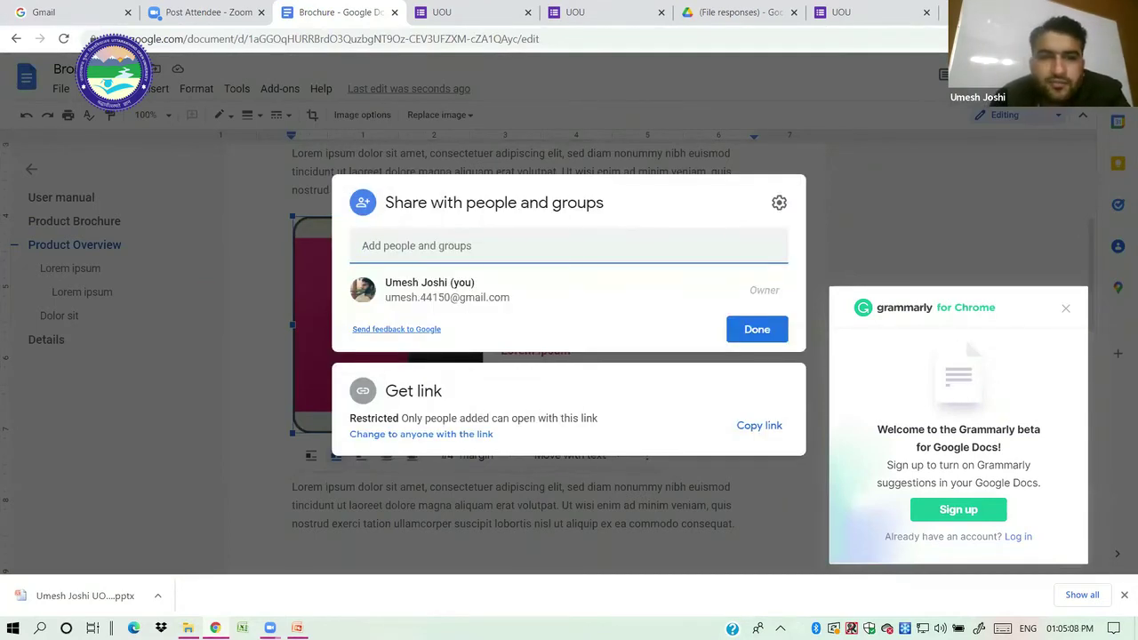
left_click(427, 246)
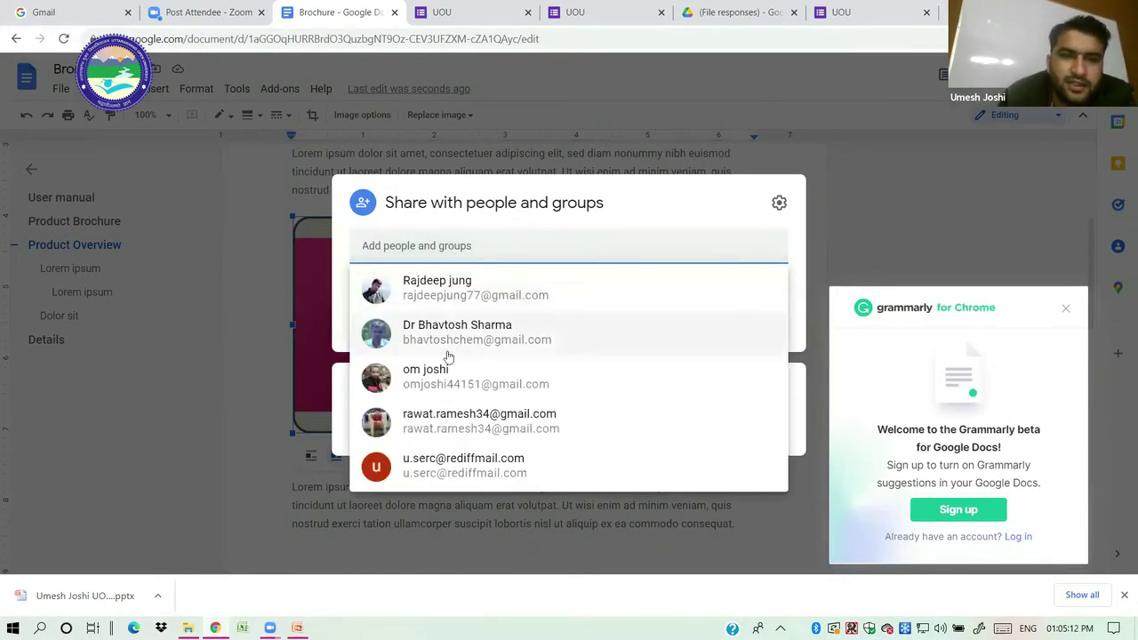
left_click(437, 382)
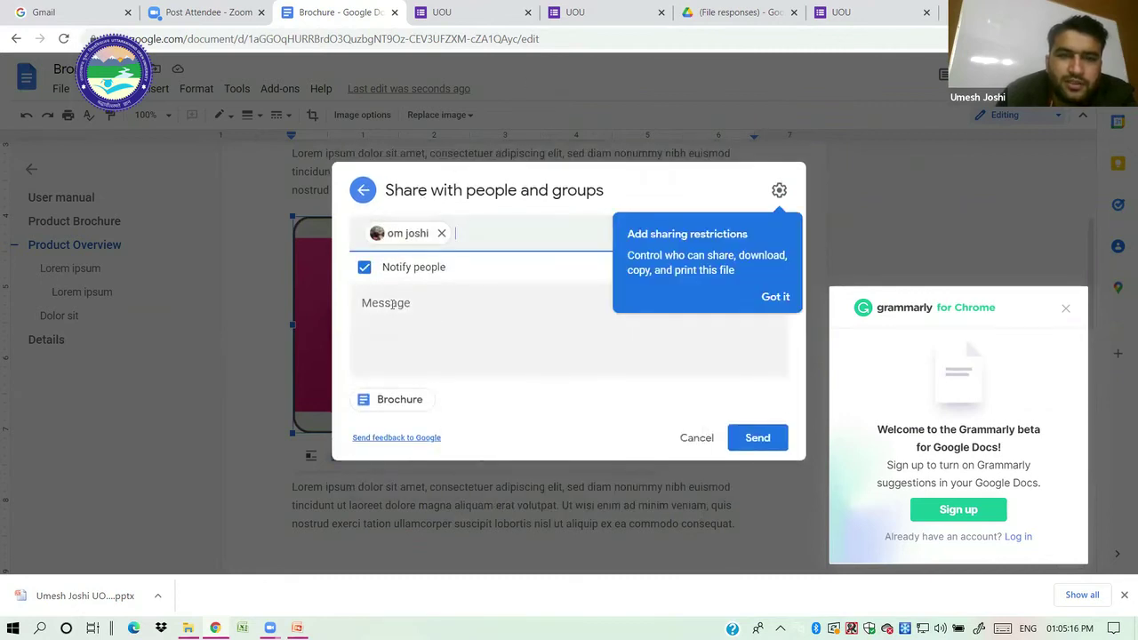
left_click(776, 299)
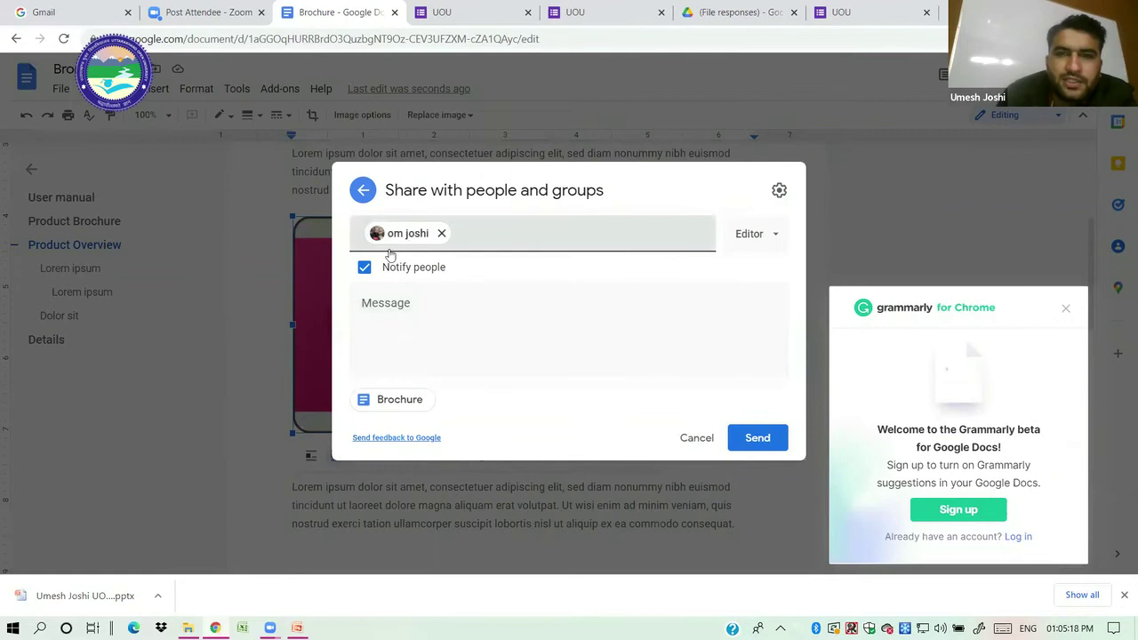
left_click(777, 239)
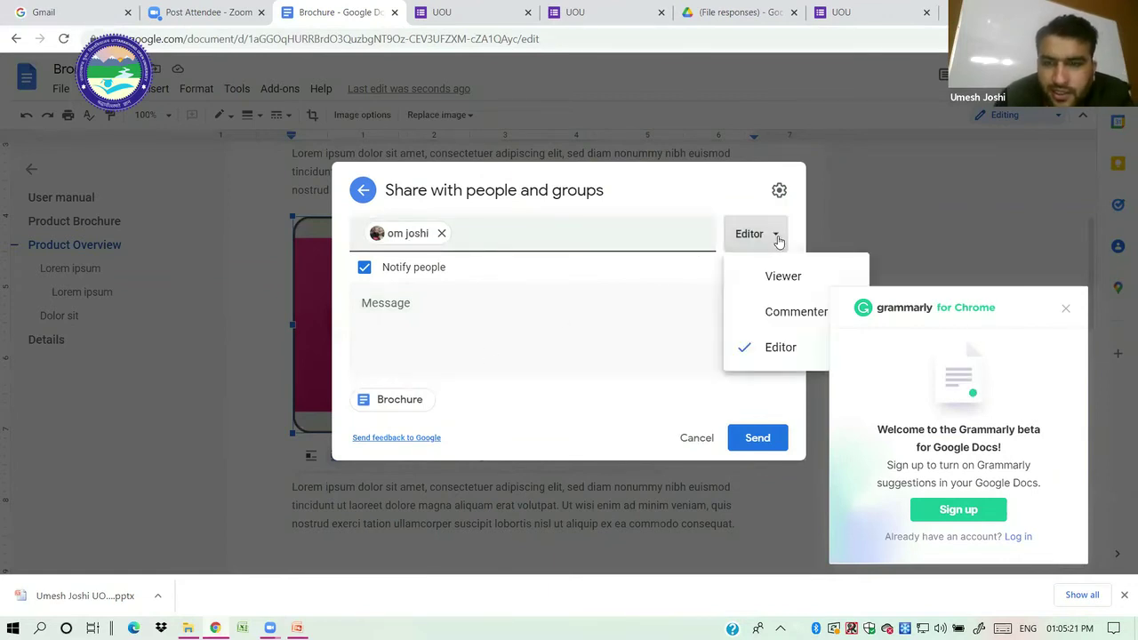
left_click(787, 347)
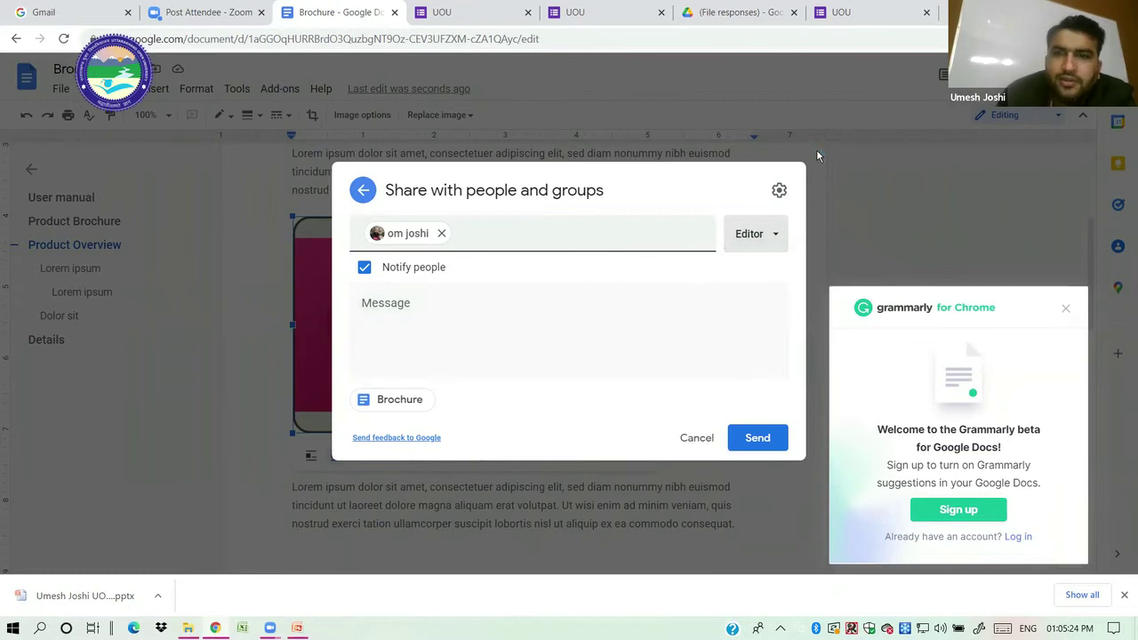
Step: Cancel the invite, close the sharing window, and dismiss the Grammarly panel
left_click(694, 438)
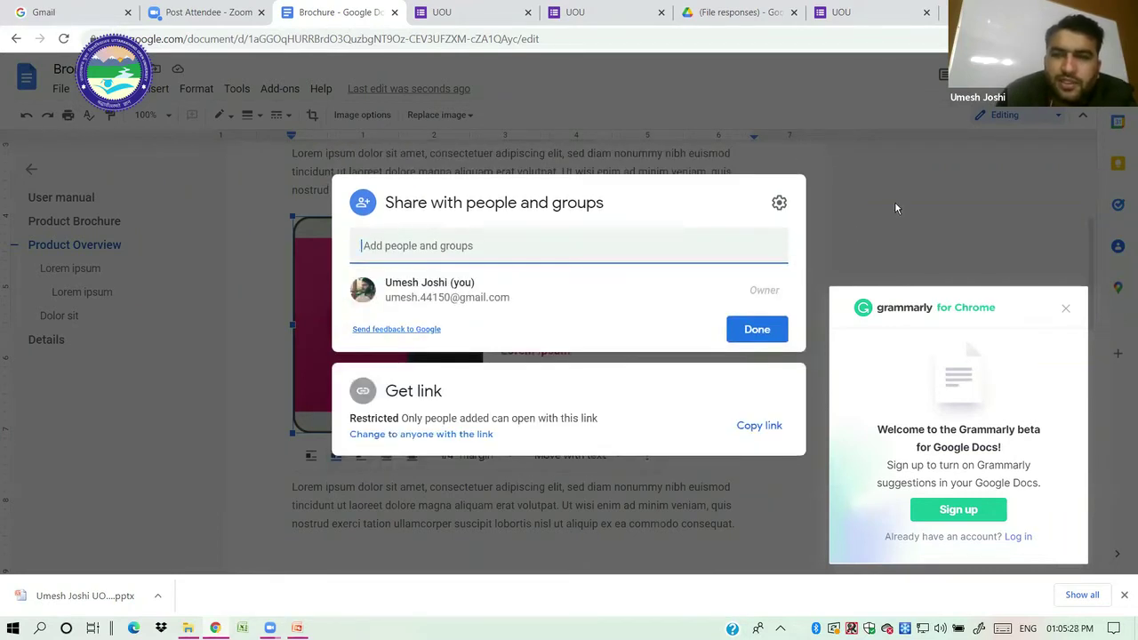
left_click(851, 147)
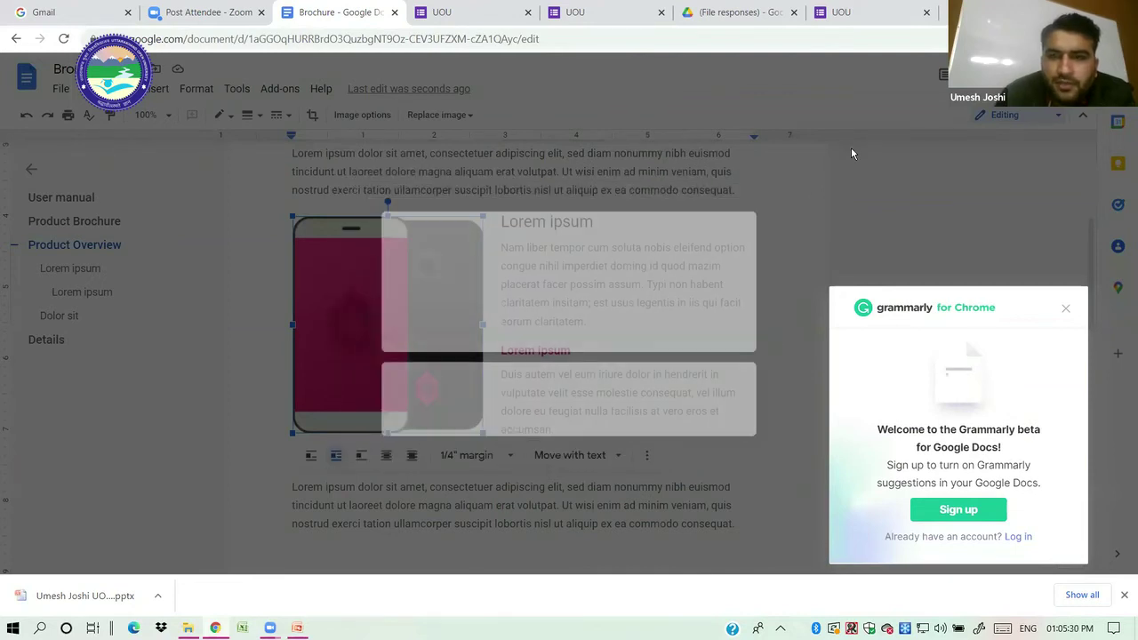
left_click(1065, 308)
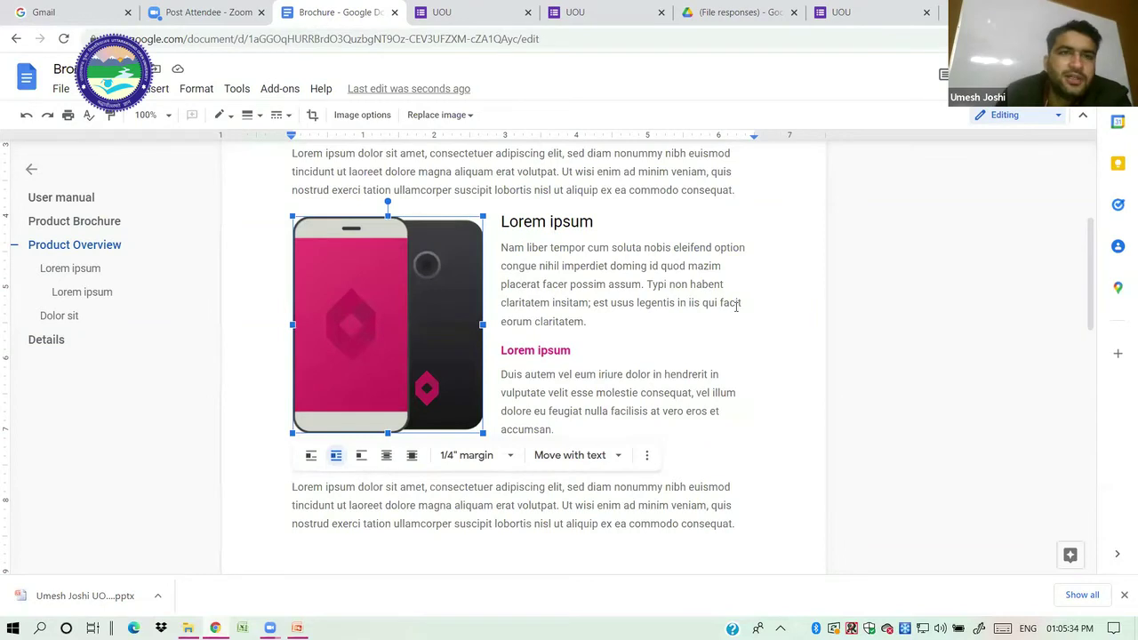
left_click(64, 90)
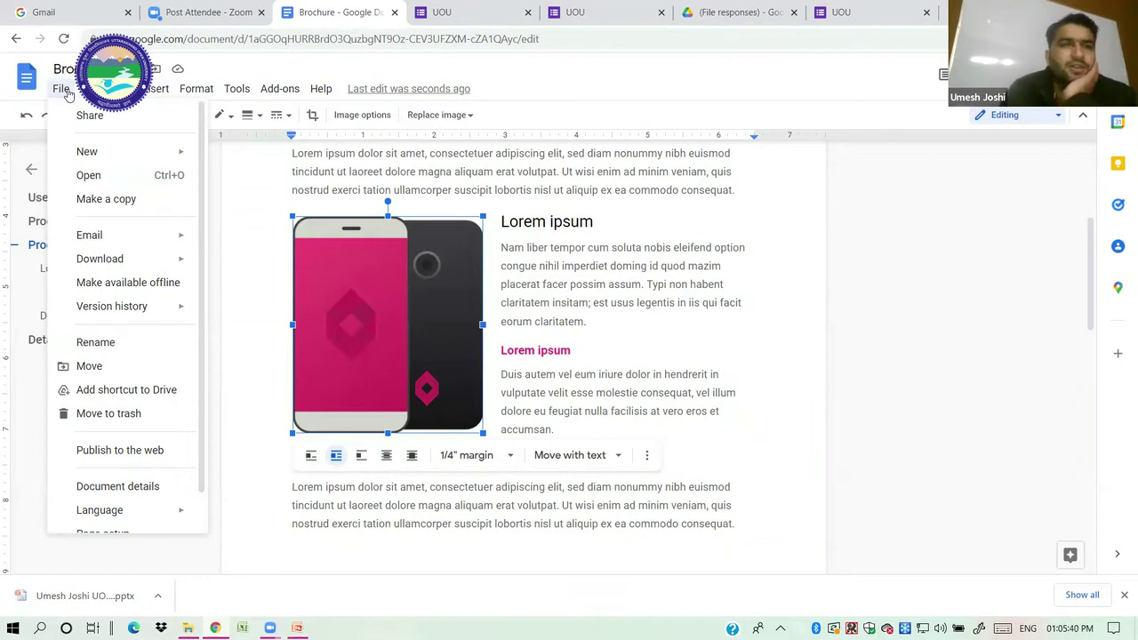
mouse_move(93, 89)
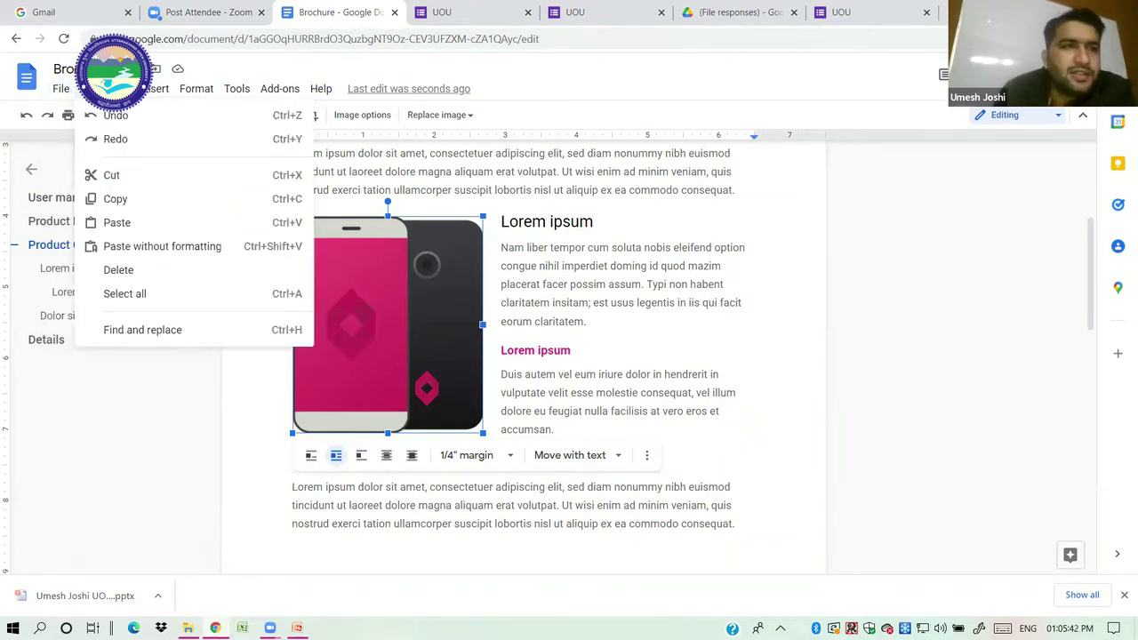
mouse_move(59, 94)
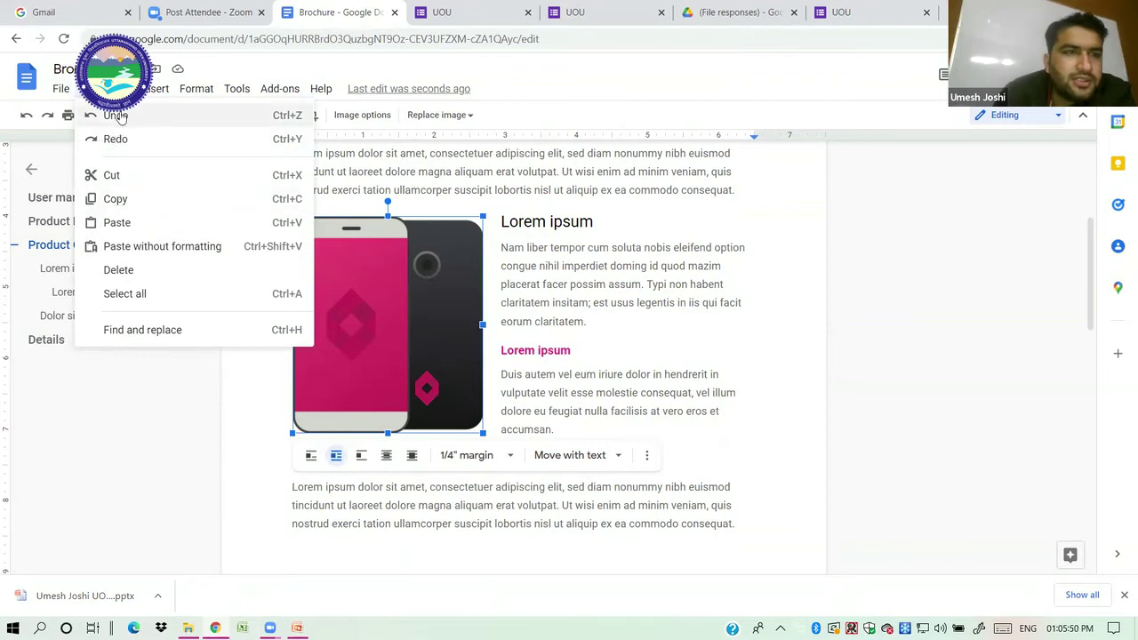
mouse_move(154, 98)
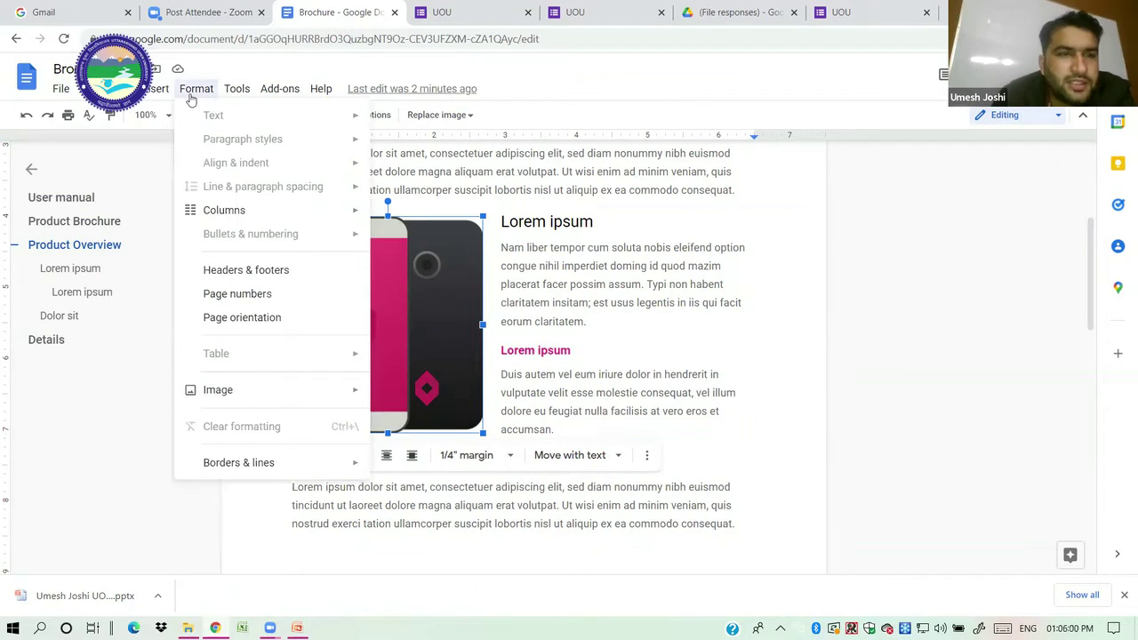
mouse_move(237, 98)
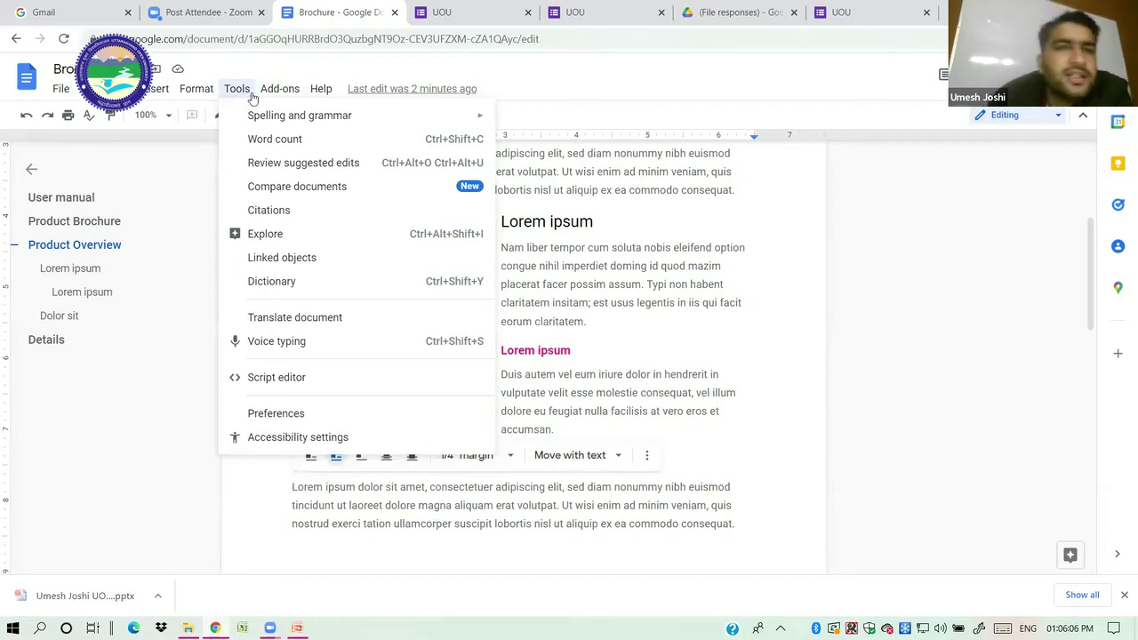
mouse_move(272, 94)
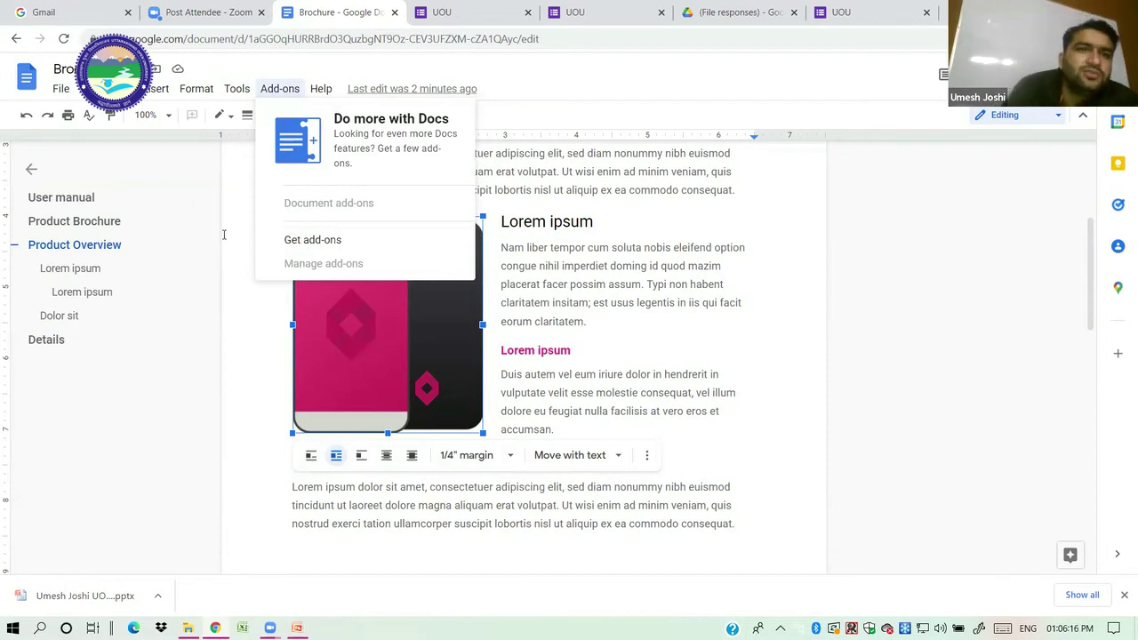
left_click(224, 235)
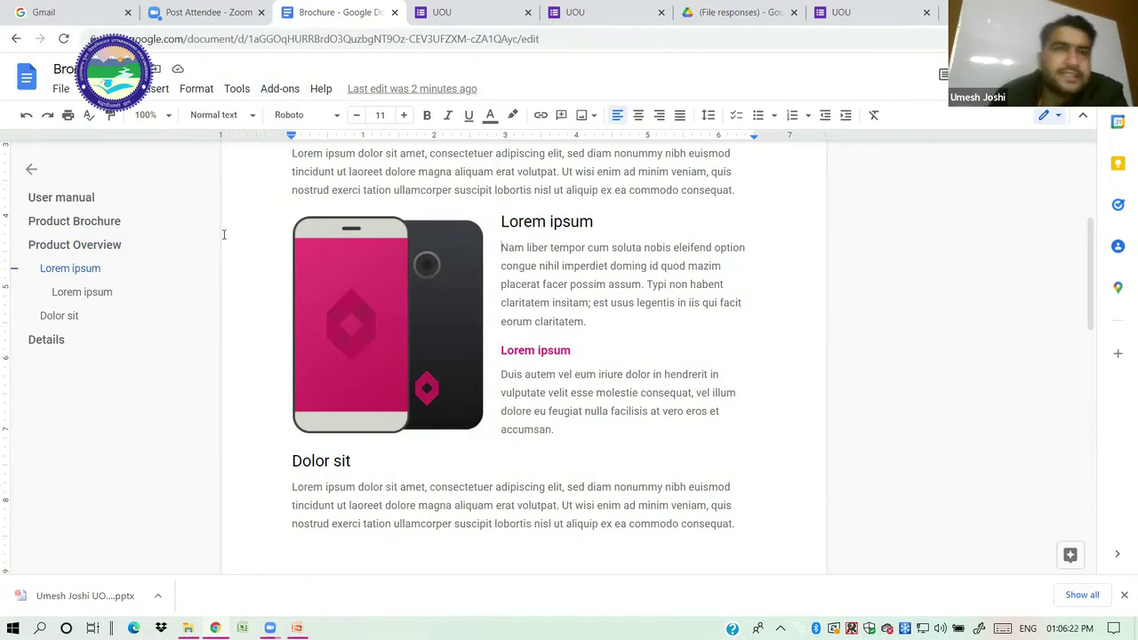
Step: Go back twice to google.com and launch Google Sheets from the apps launcher
left_click(17, 39)
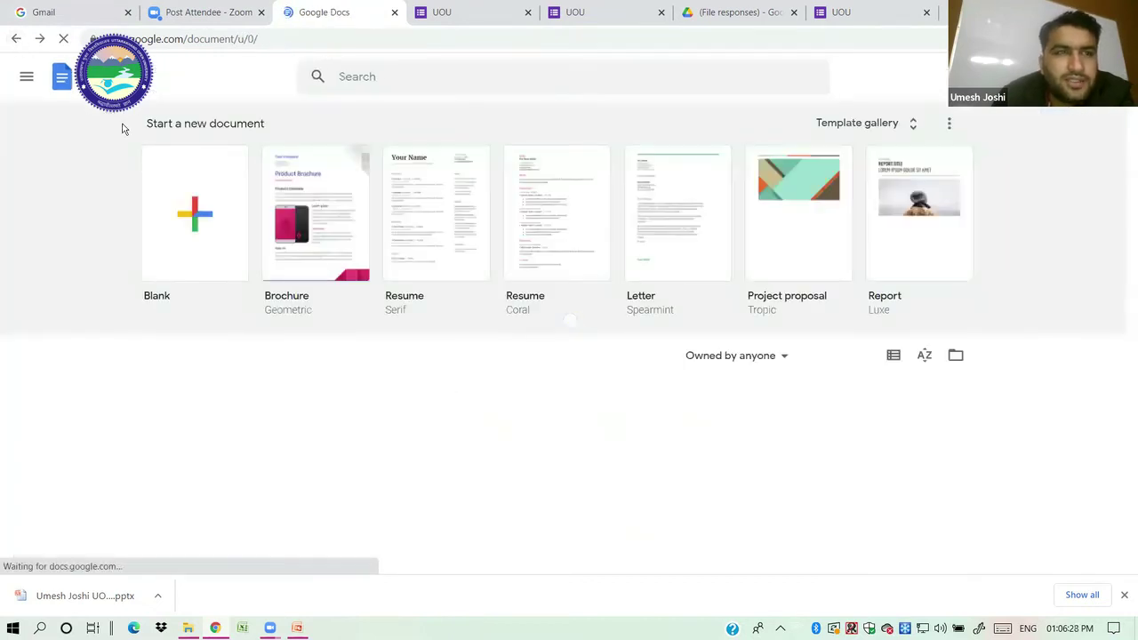
left_click(17, 40)
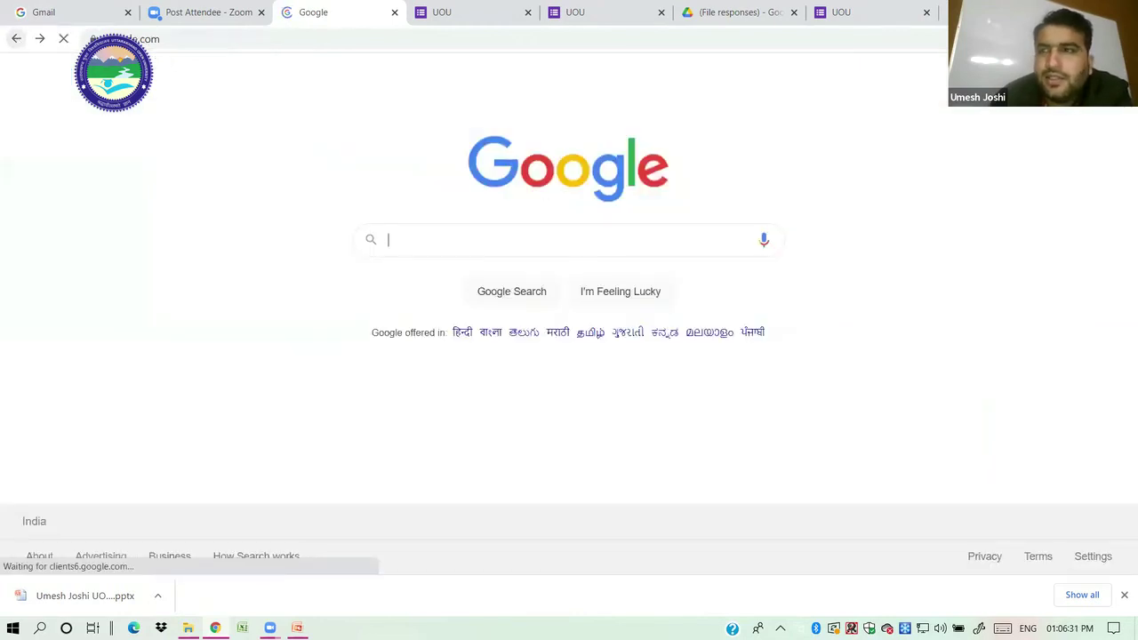
left_click(1068, 80)
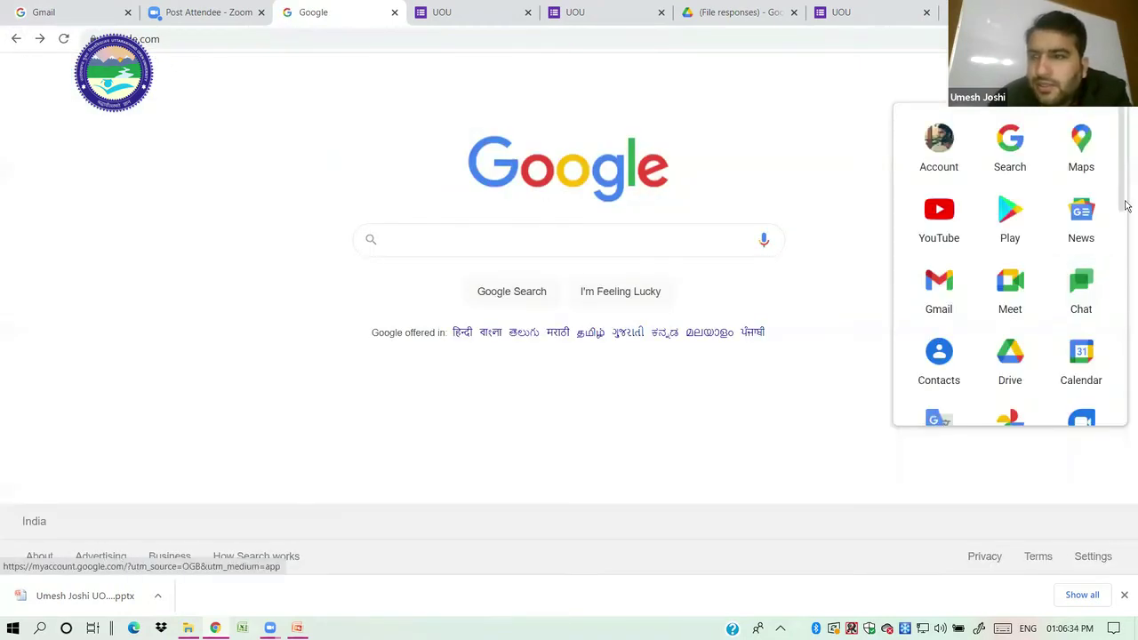
left_click_drag(1122, 176, 1126, 269)
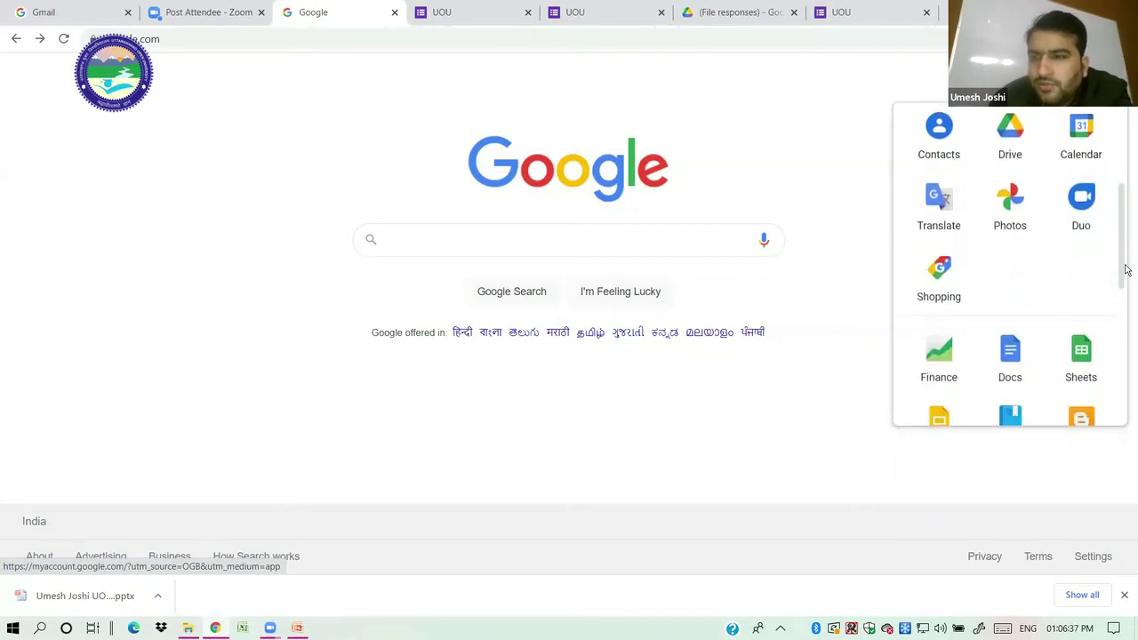
scroll(1089, 288, "down", 1)
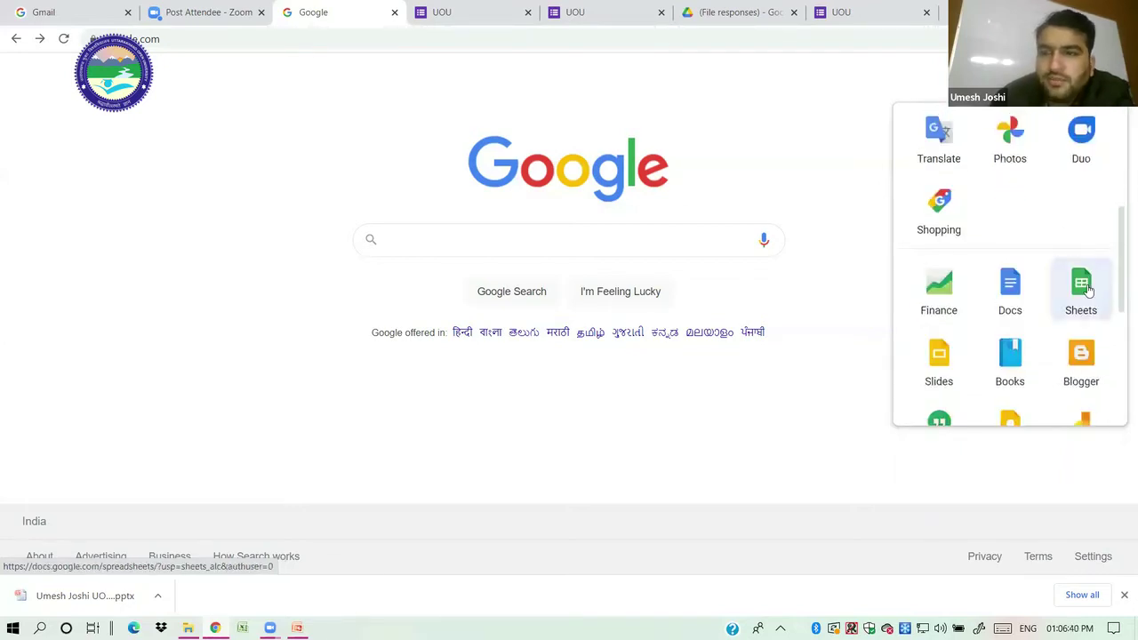
left_click(1088, 290)
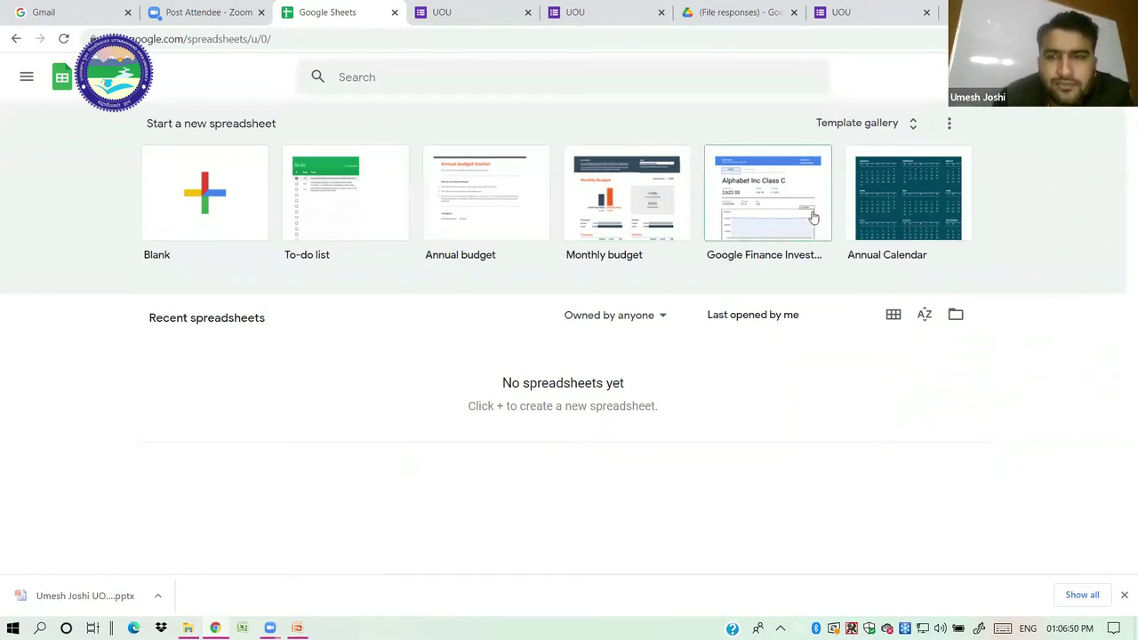
Step: Start a new spreadsheet from the Personal section's Monthly budget template in the Template gallery
left_click(901, 122)
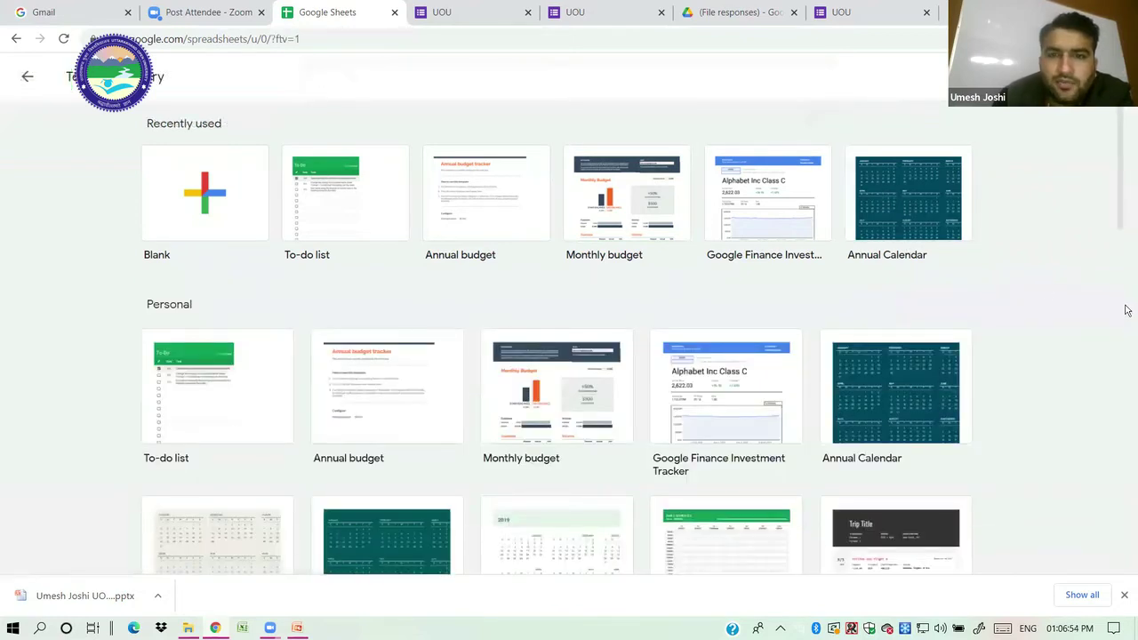
left_click_drag(1117, 209, 1081, 224)
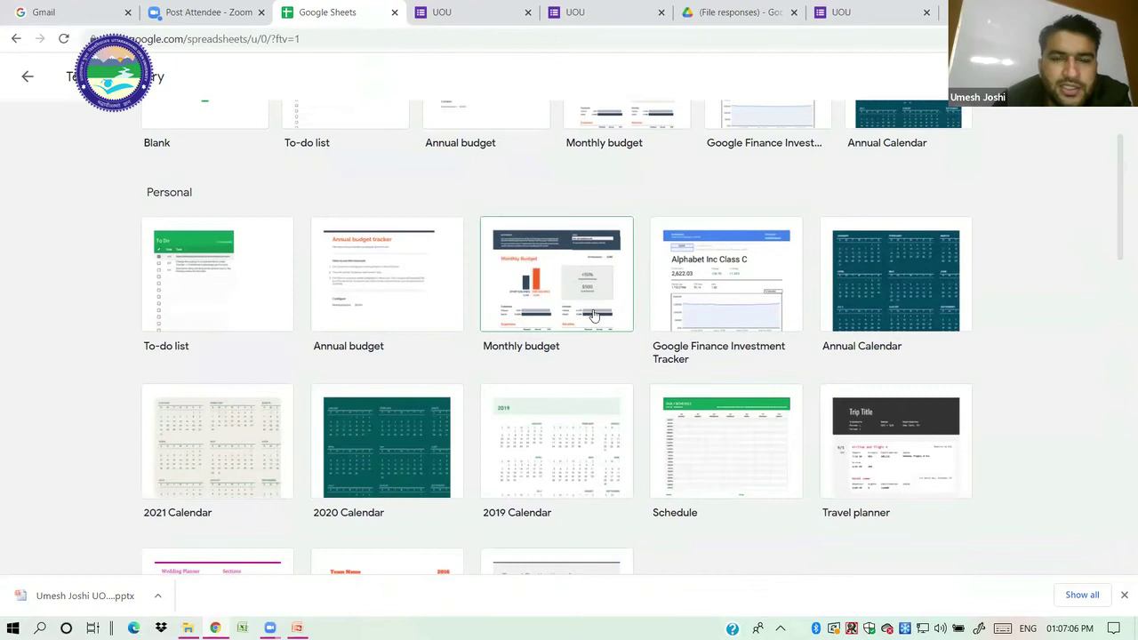
left_click(540, 303)
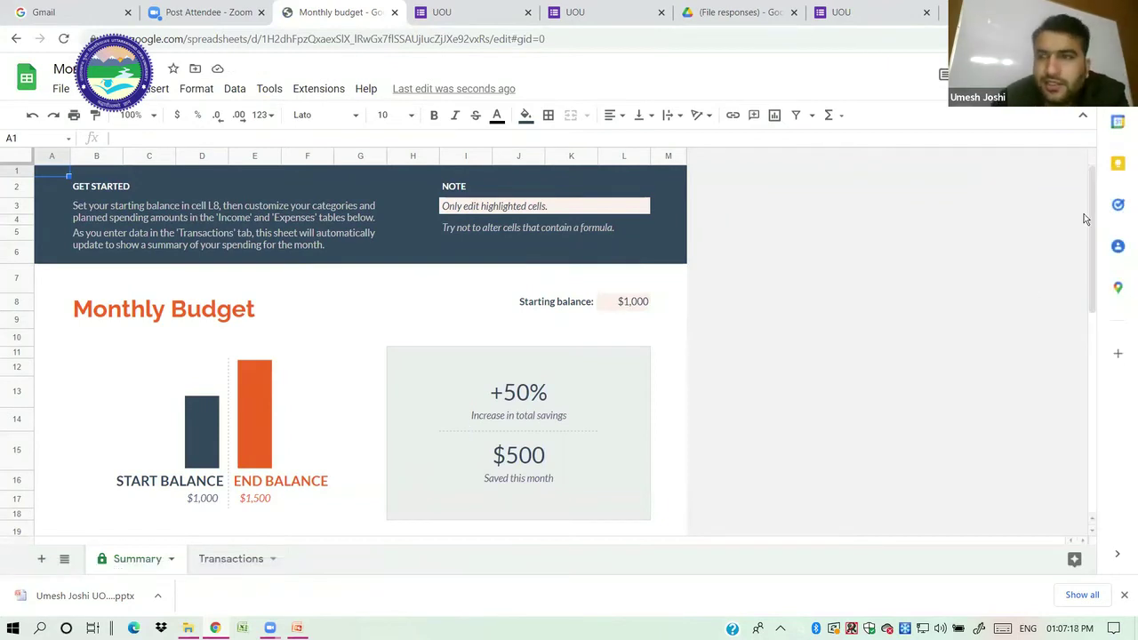
Step: Check the Monthly budget sharing settings without adding anyone, then go back toward Sheets home
left_click_drag(1094, 224, 1096, 400)
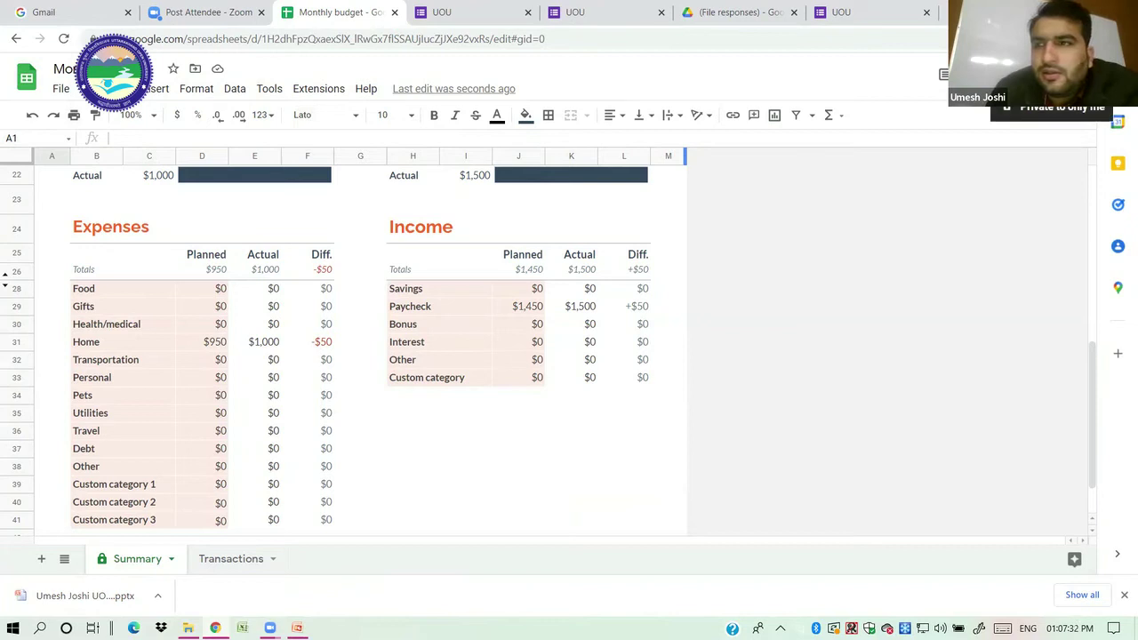
left_click(1041, 77)
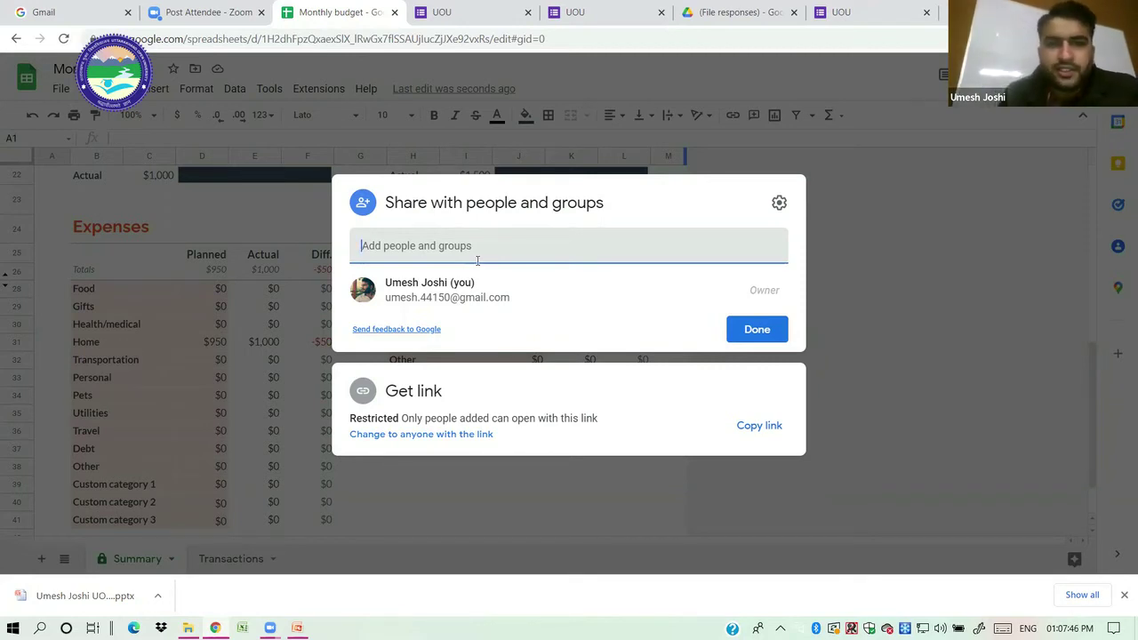
left_click(988, 231)
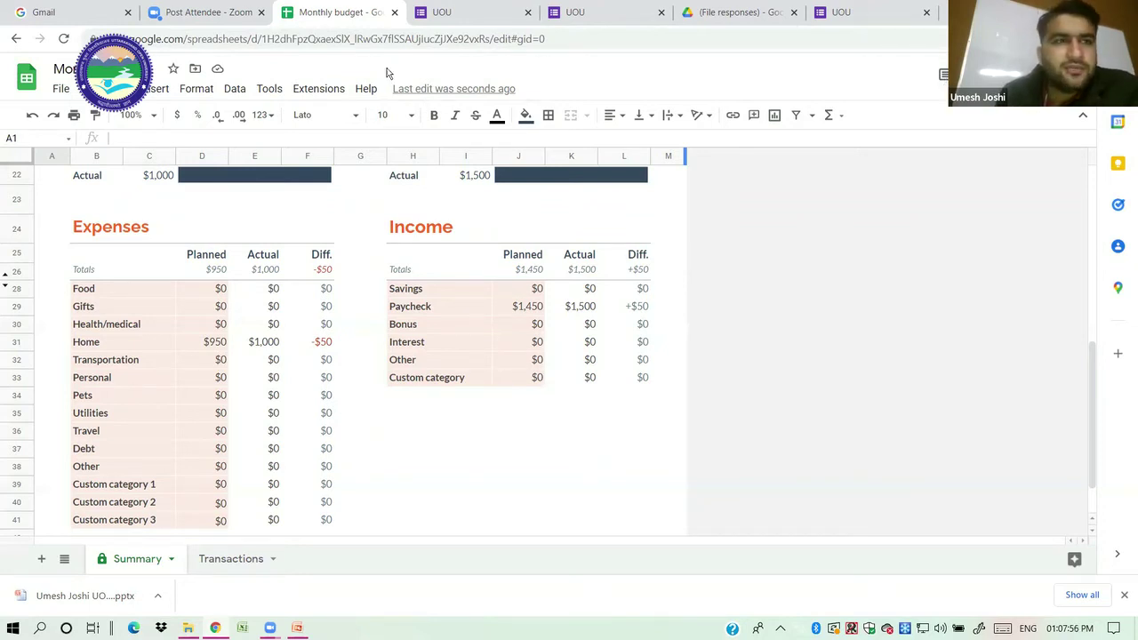
left_click(16, 41)
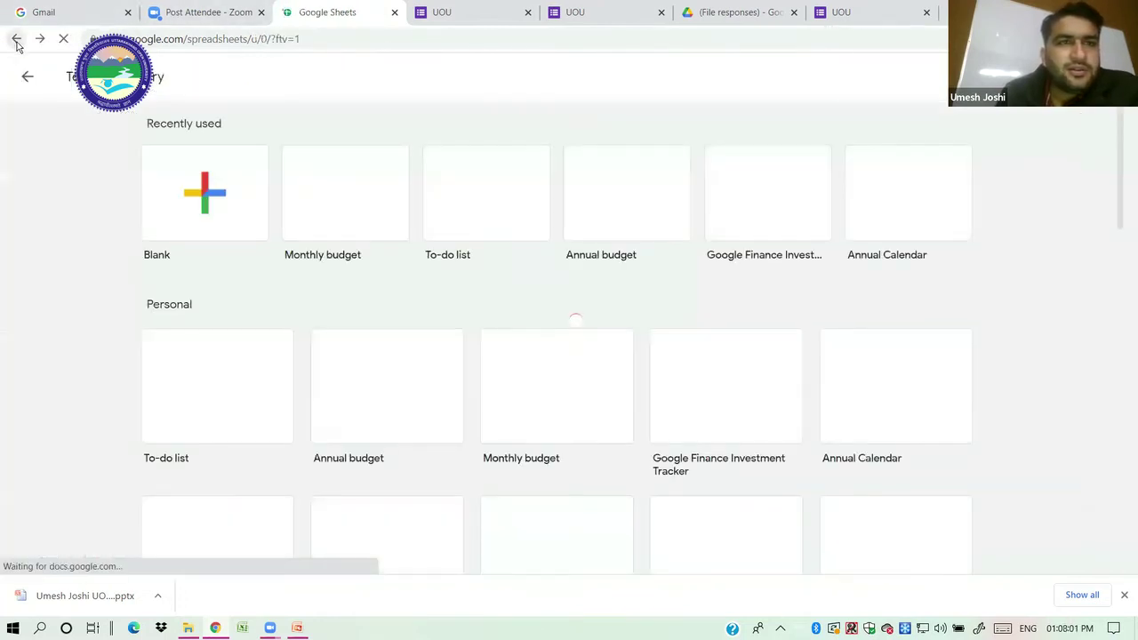
Step: Return to the Google homepage and search for 'blogger'
left_click(16, 41)
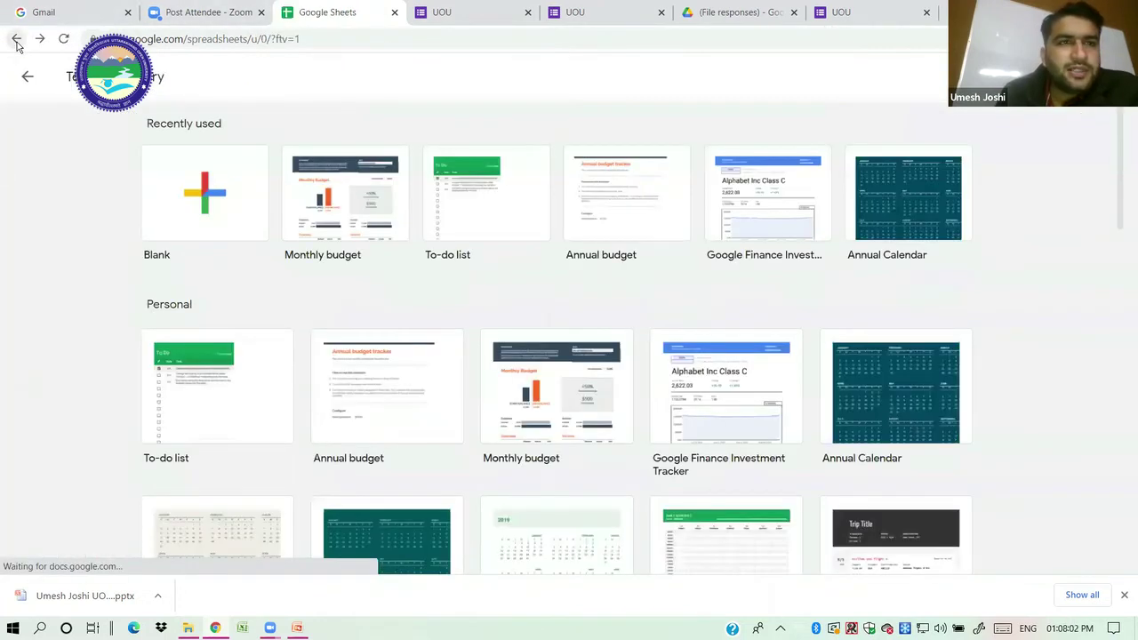
left_click(267, 40)
type("b")
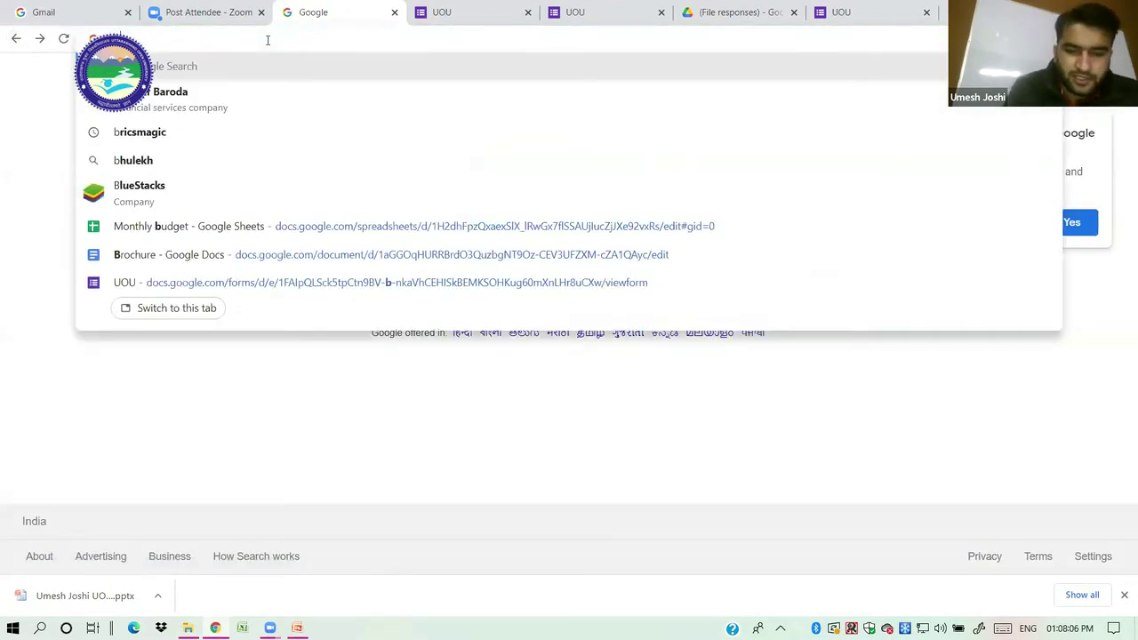
type("logger")
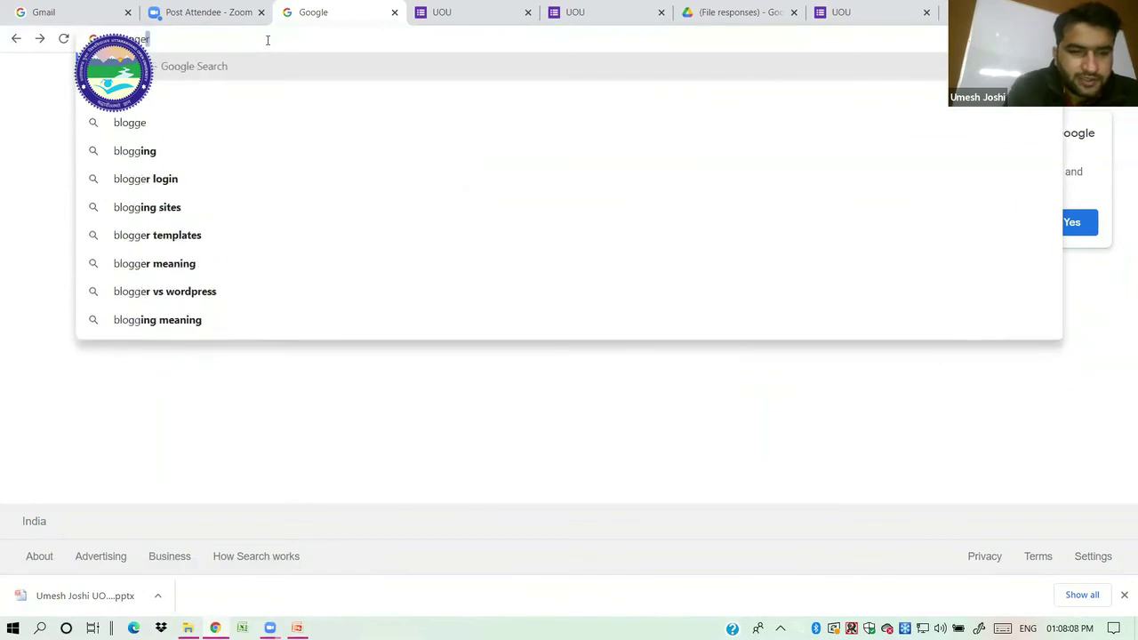
key("Return")
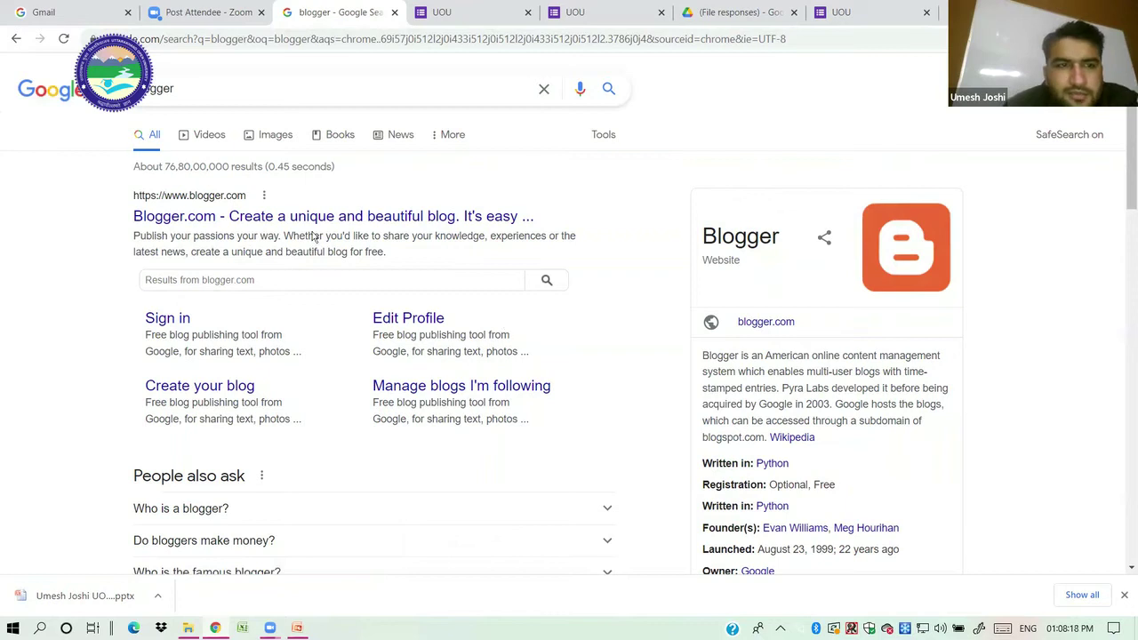
Step: Open Blogger.com, sign out of the current Google account, and return to the Blogger landing page
left_click(198, 223)
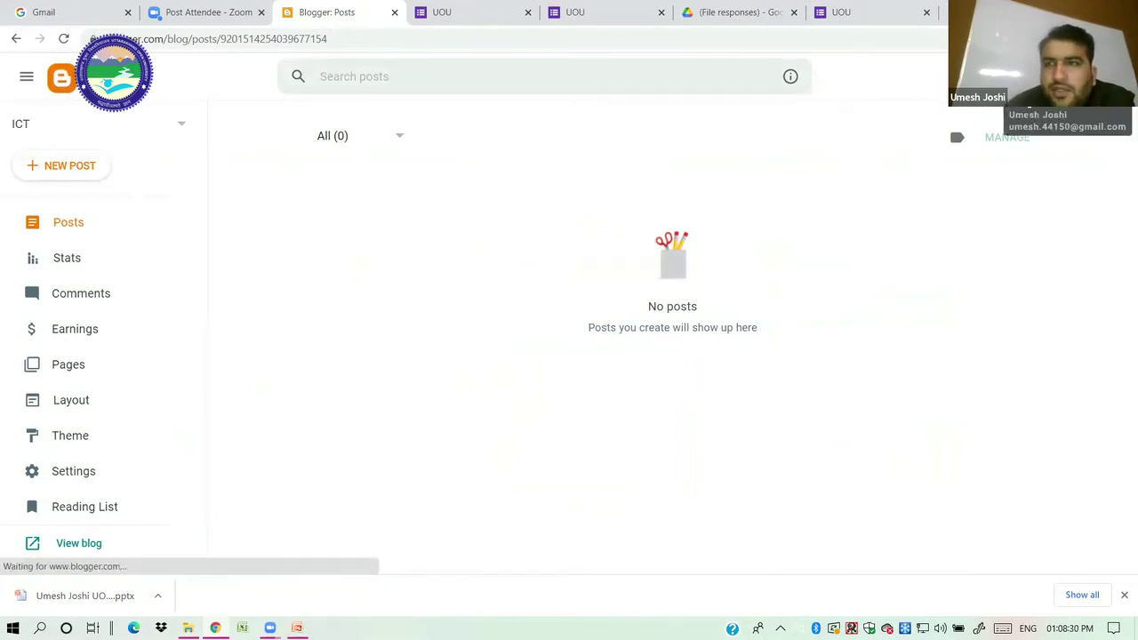
left_click(1107, 77)
left_click(992, 340)
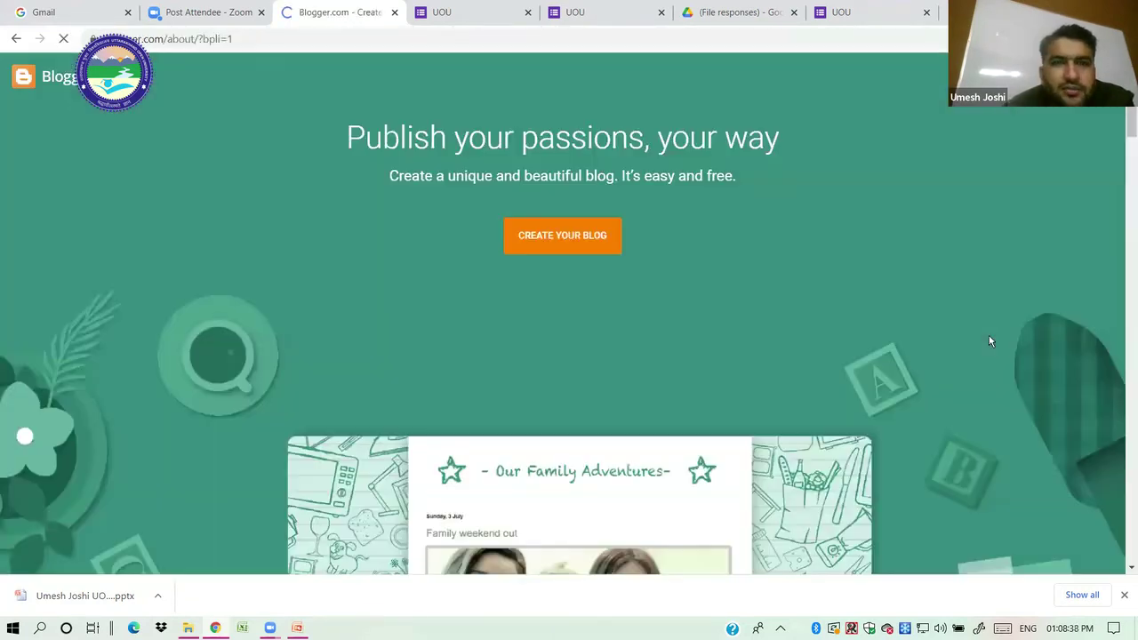
left_click(552, 245)
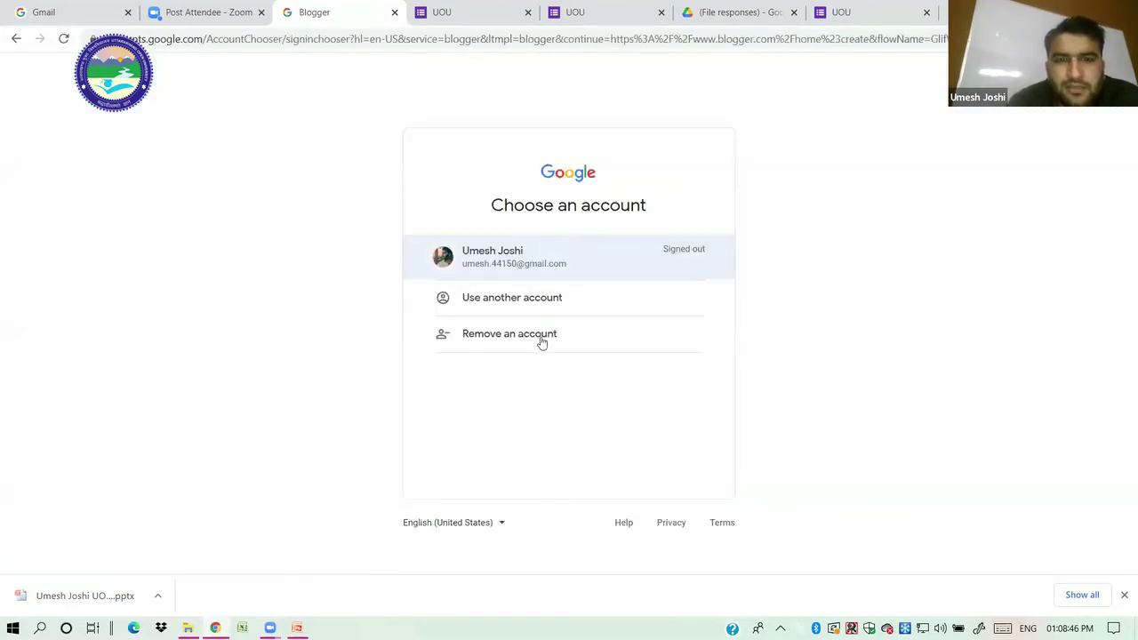
left_click(16, 39)
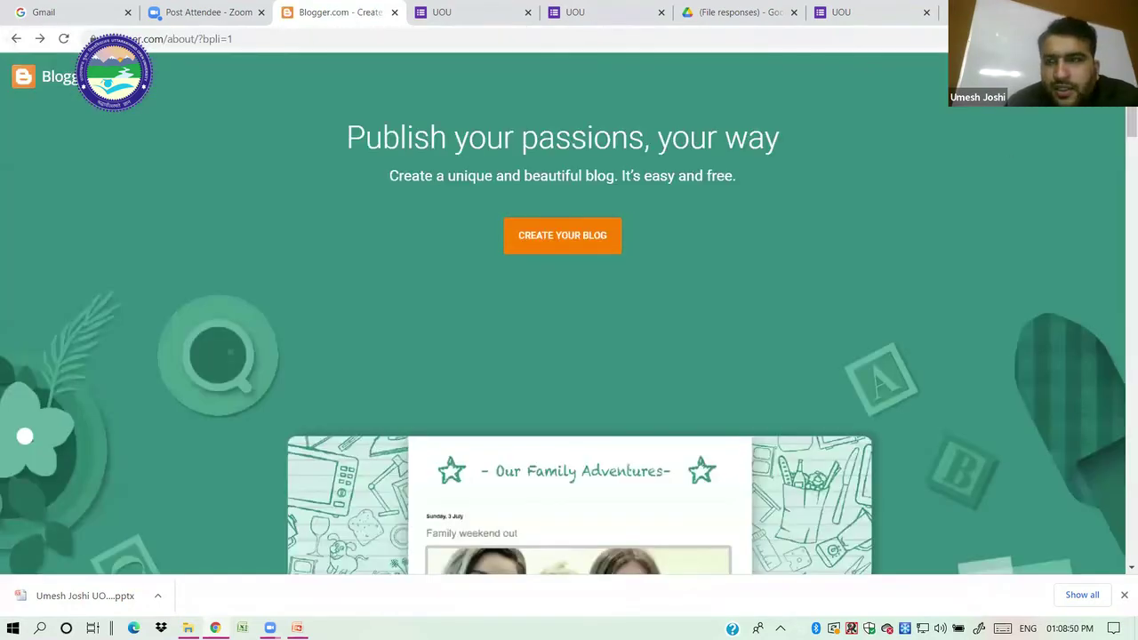
scroll(1128, 242, "down", 10)
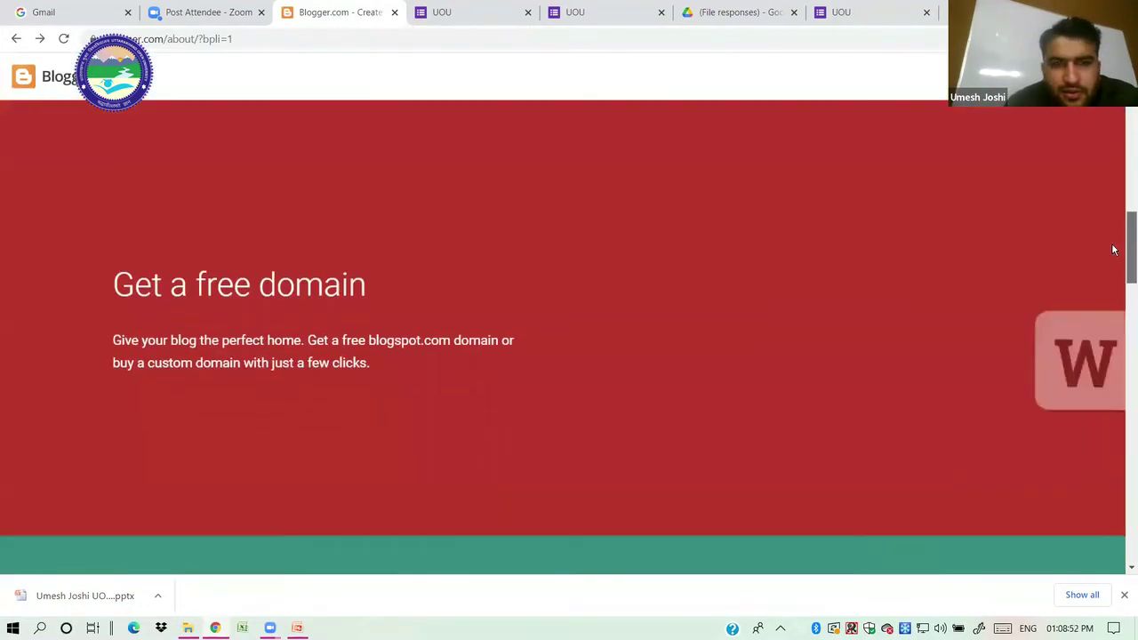
scroll(1121, 231, "up", 3)
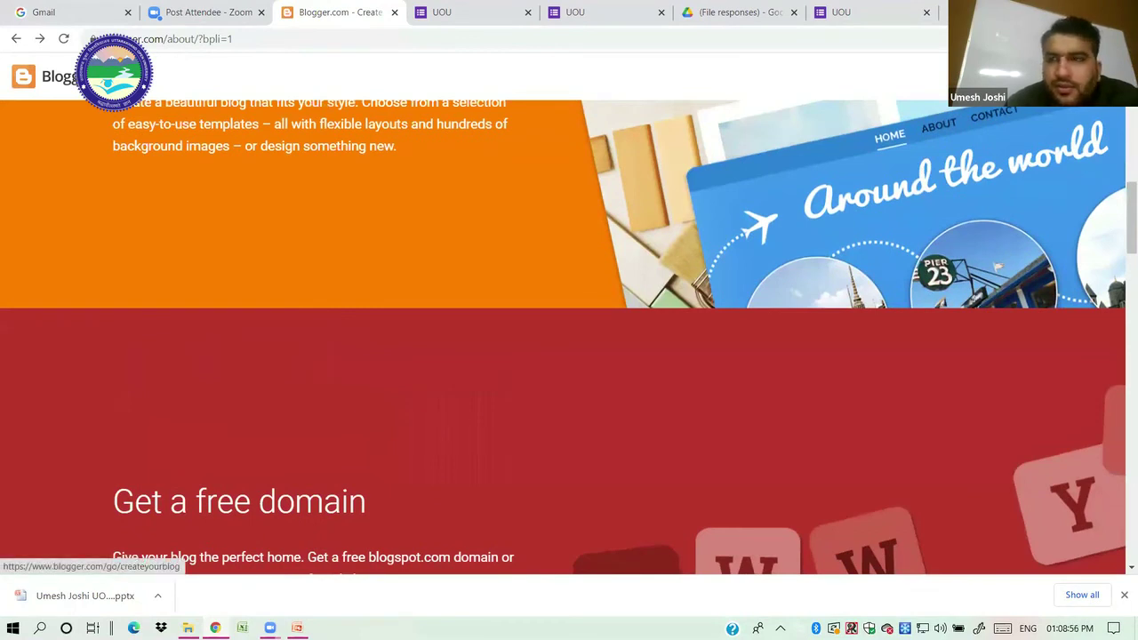
Step: Sign in to Blogger with the chosen Google account and its password
left_click(1059, 76)
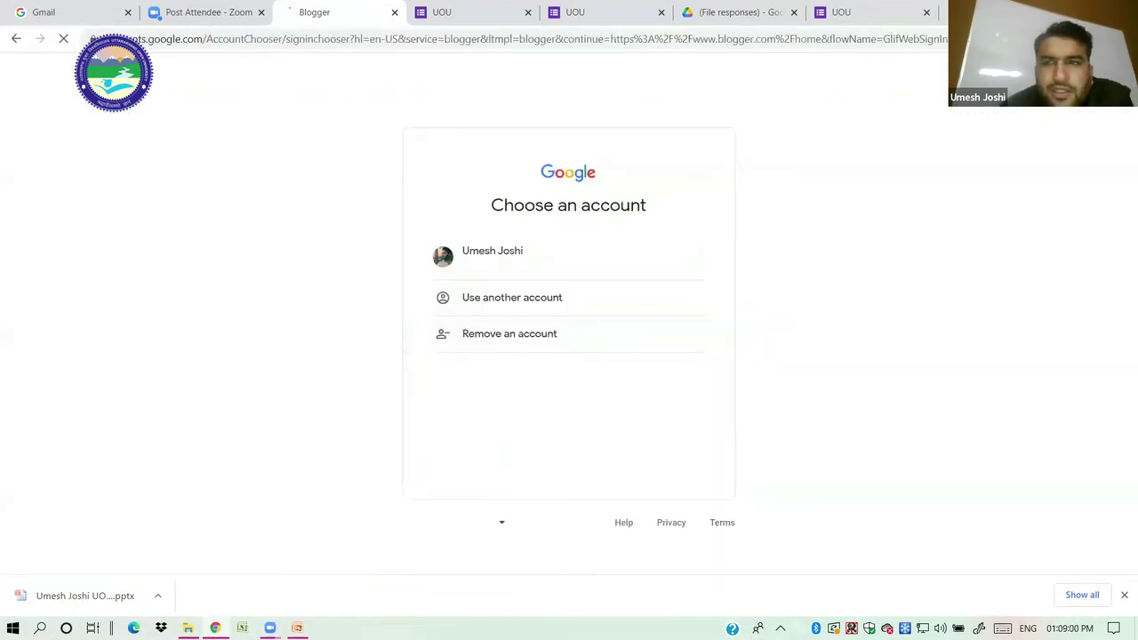
left_click(508, 259)
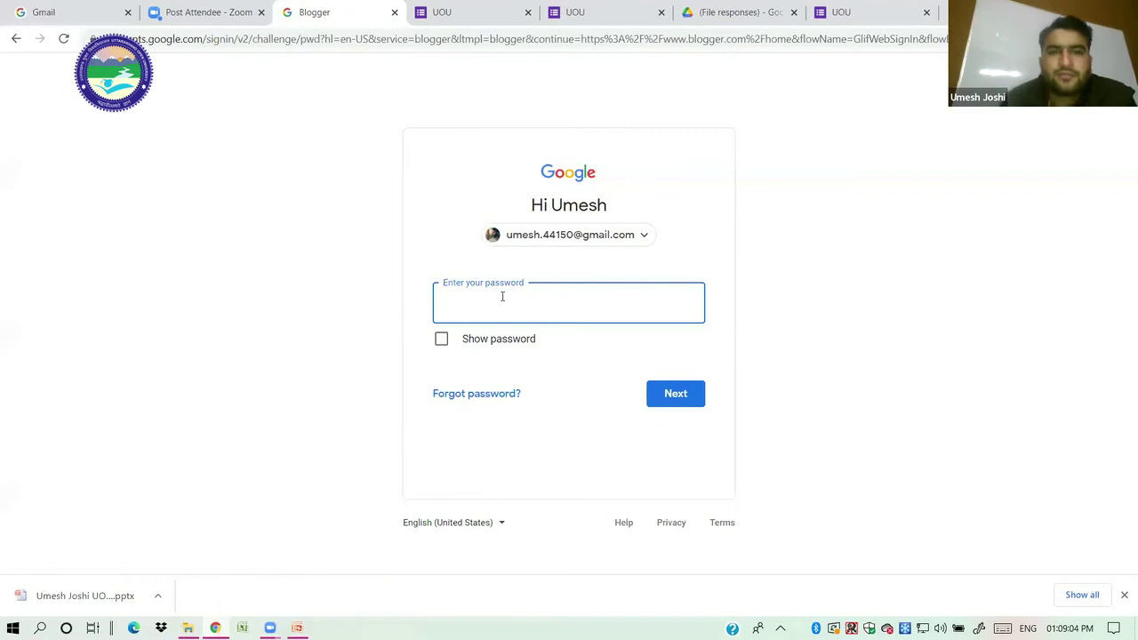
type("•••••••")
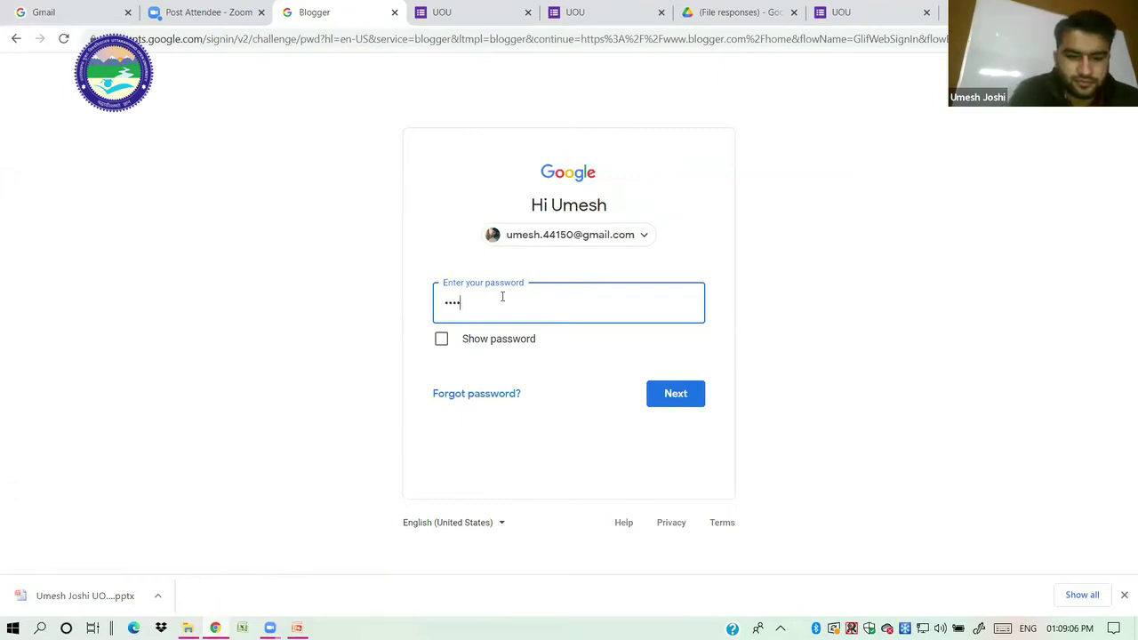
type("•••••••")
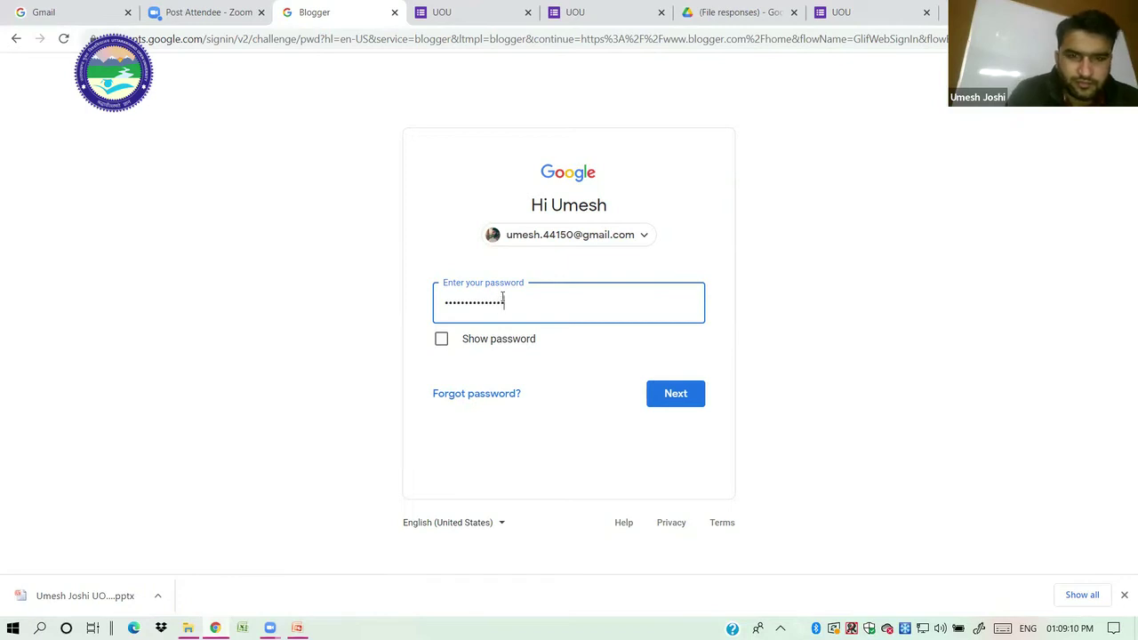
left_click(678, 392)
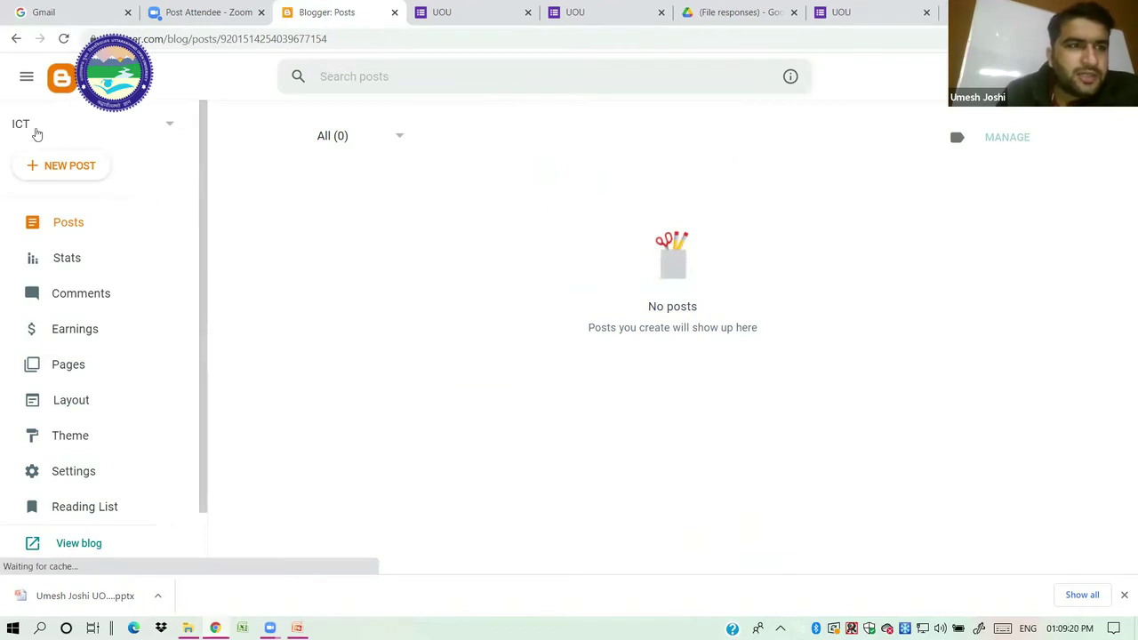
Step: Start a new blog from the blog list and title it 'Technology Enabled Education'
left_click(170, 125)
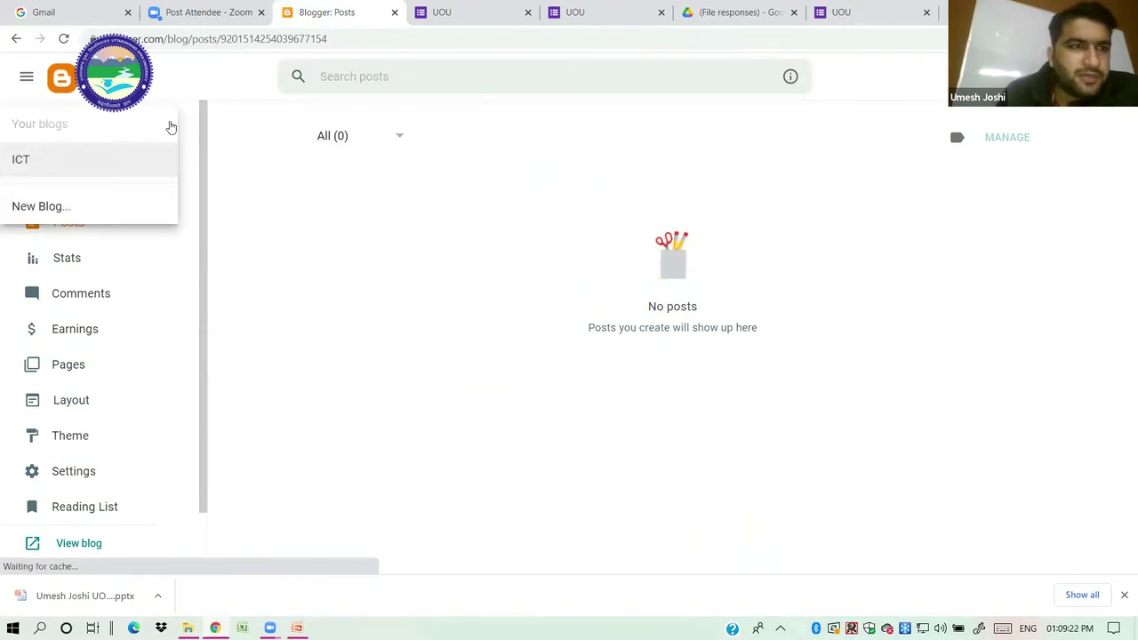
left_click(281, 192)
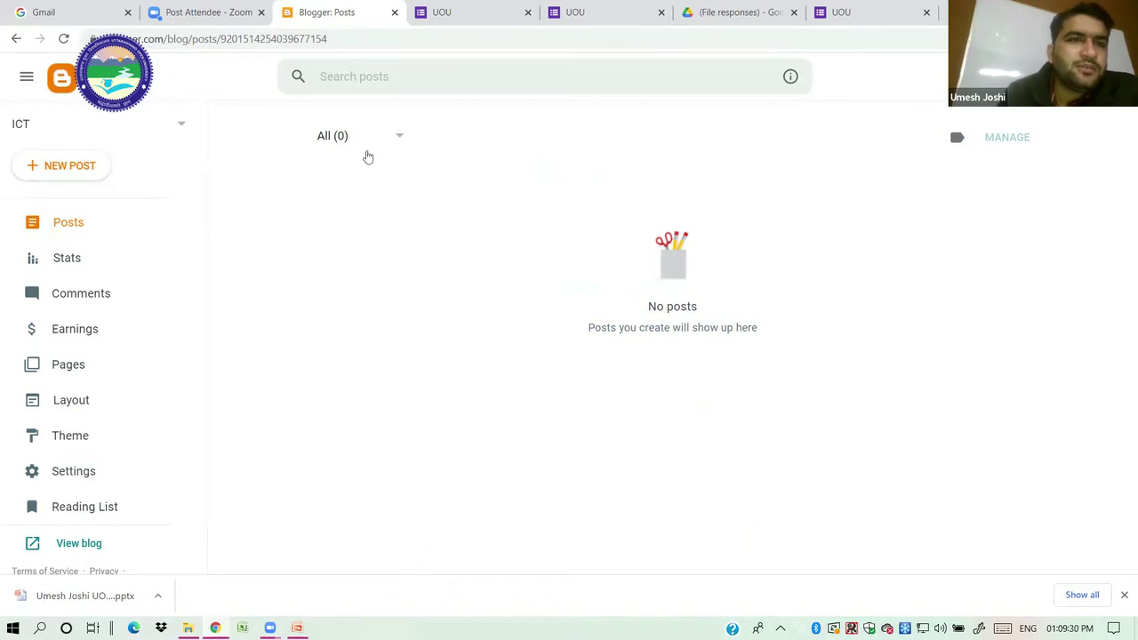
left_click(172, 126)
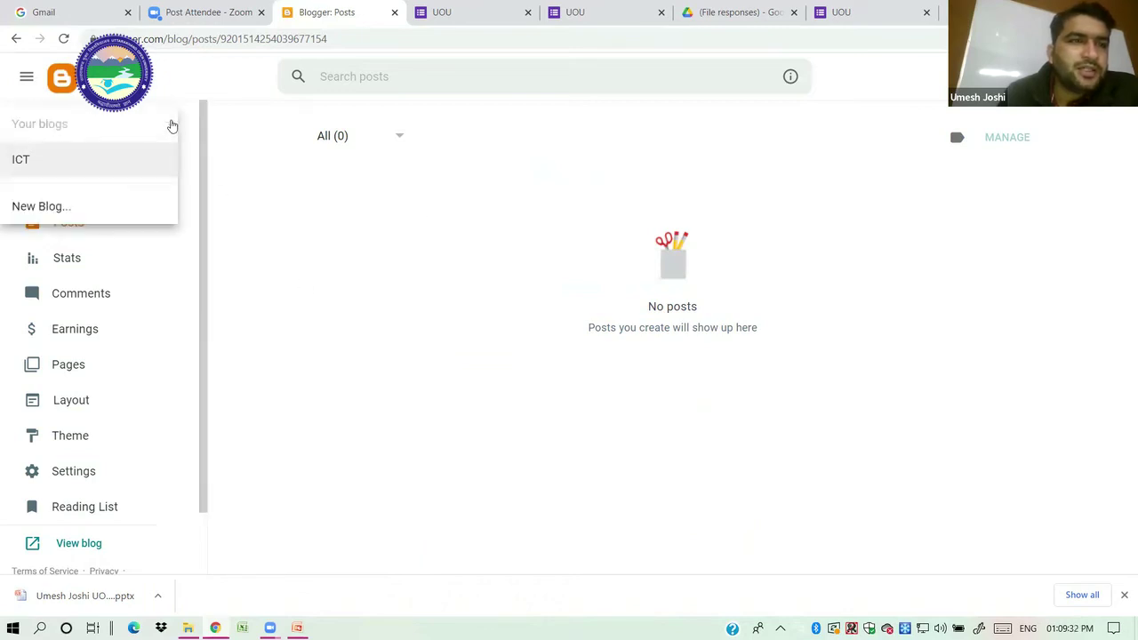
left_click(41, 206)
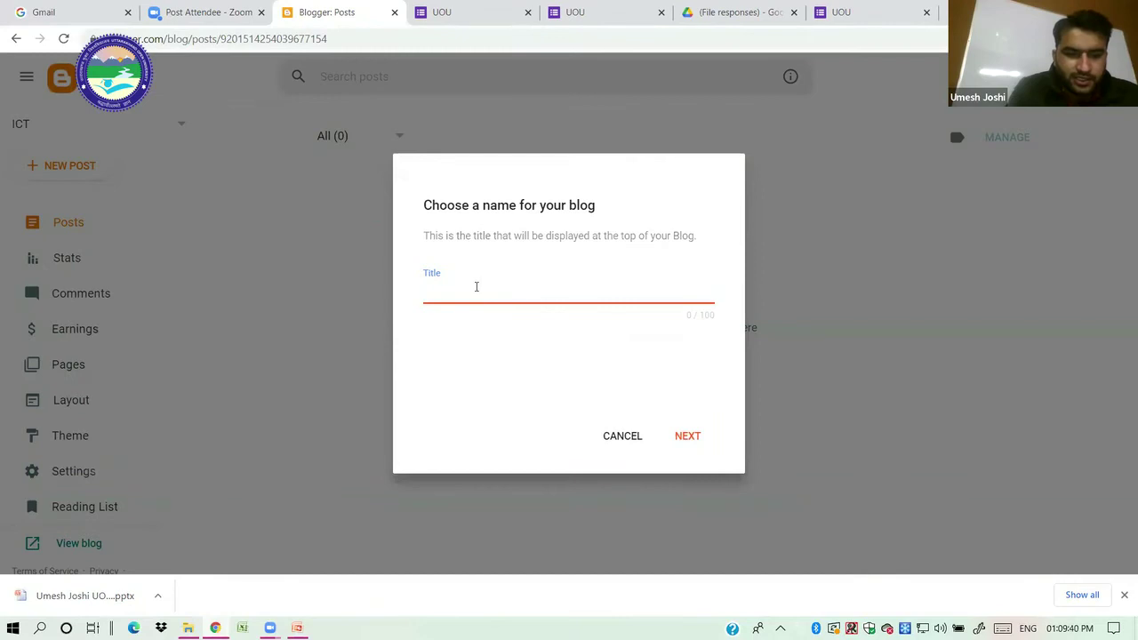
type("TEE")
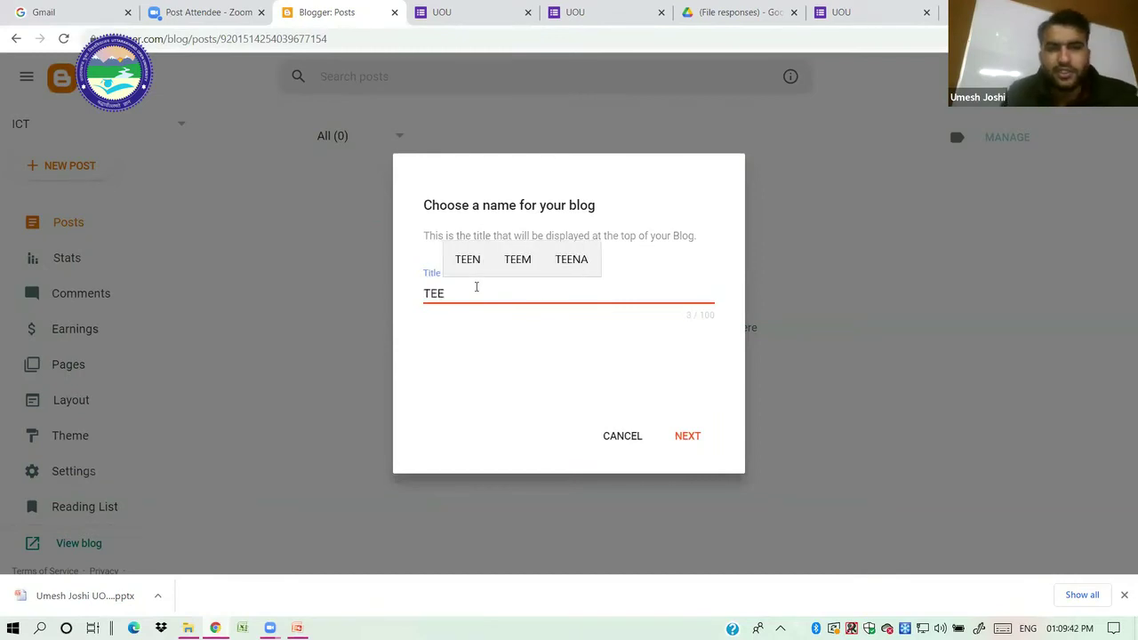
key("BackSpace")
key("BackSpace")
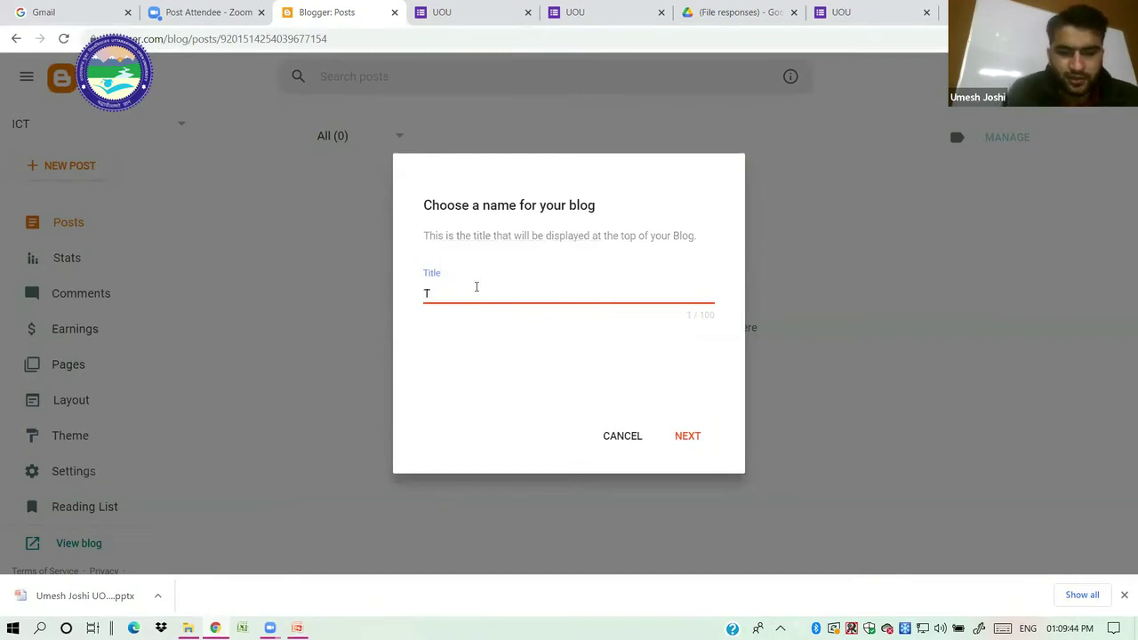
type("echnp")
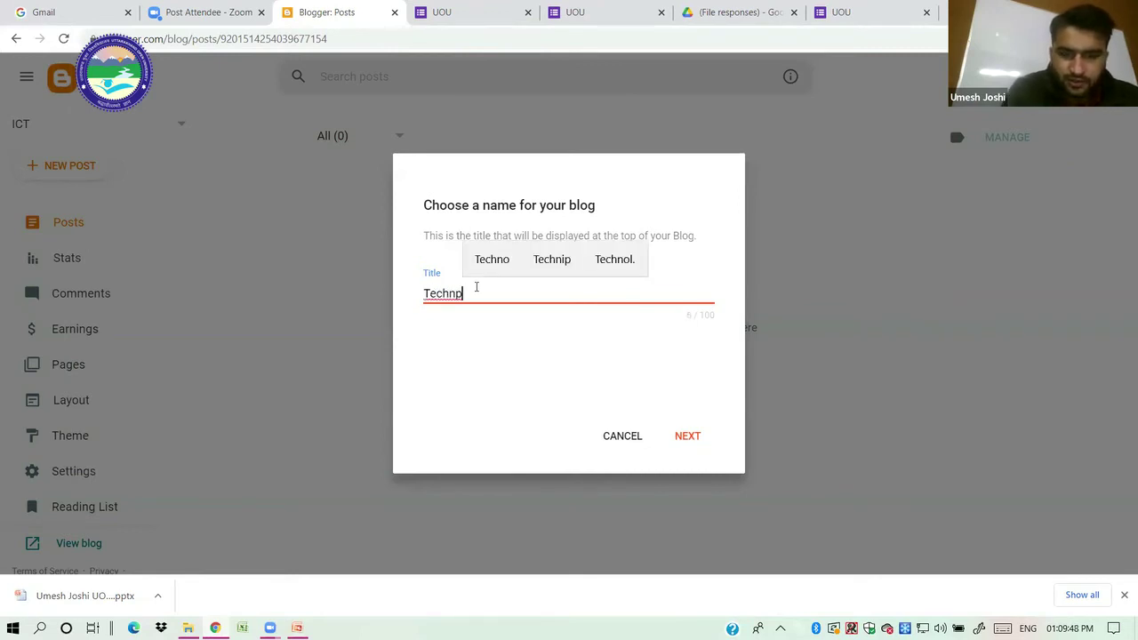
key("BackSpace")
type("ology ")
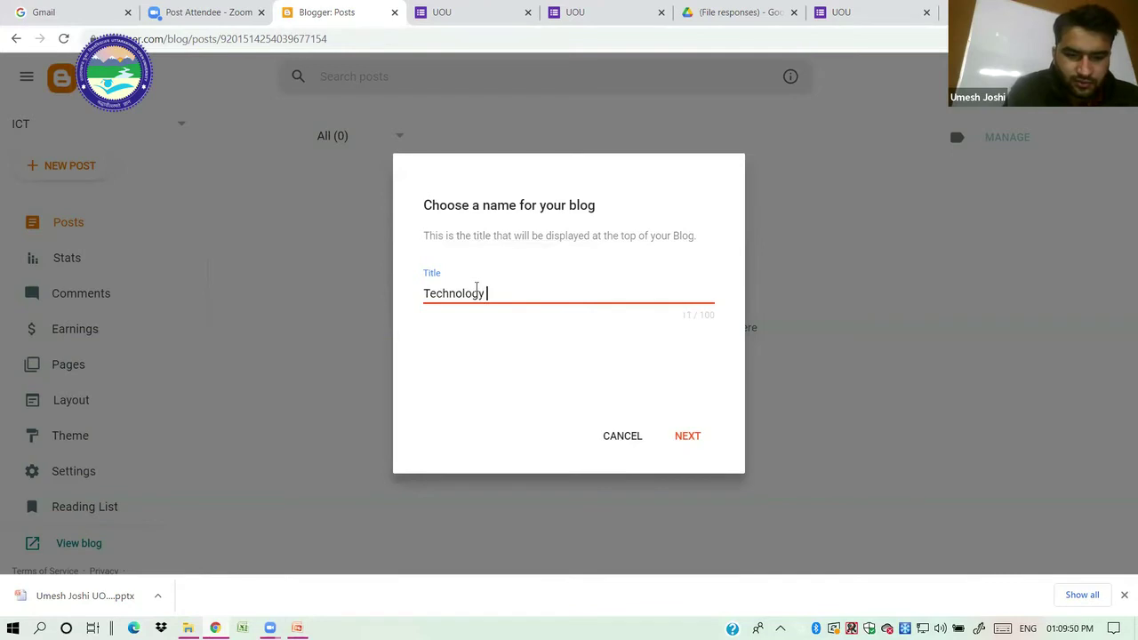
type("Enab")
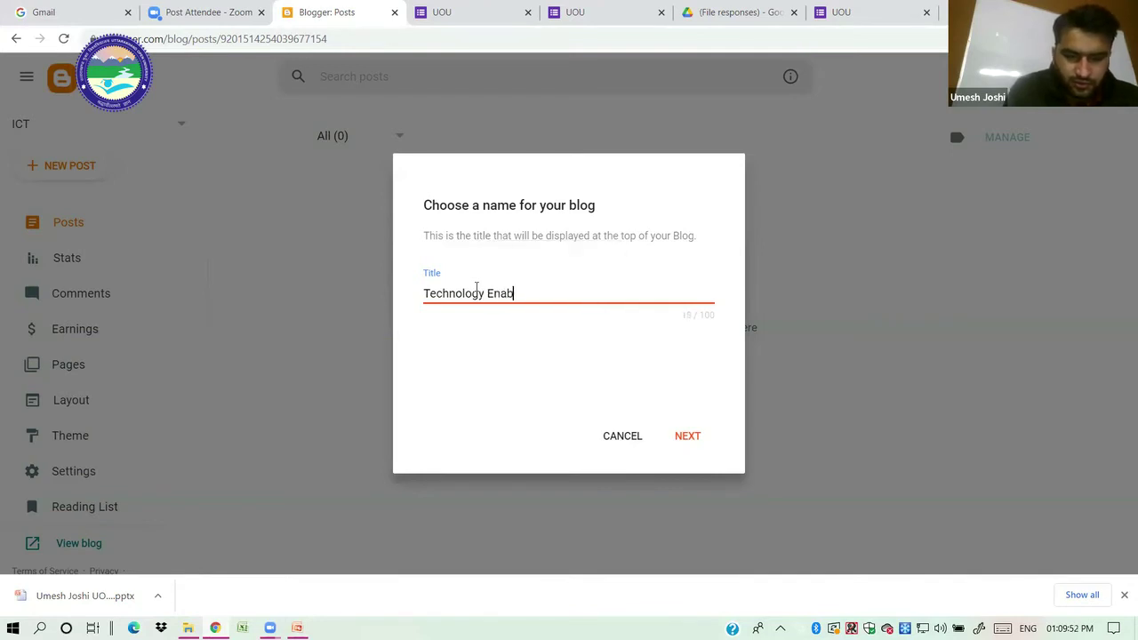
type("led Education")
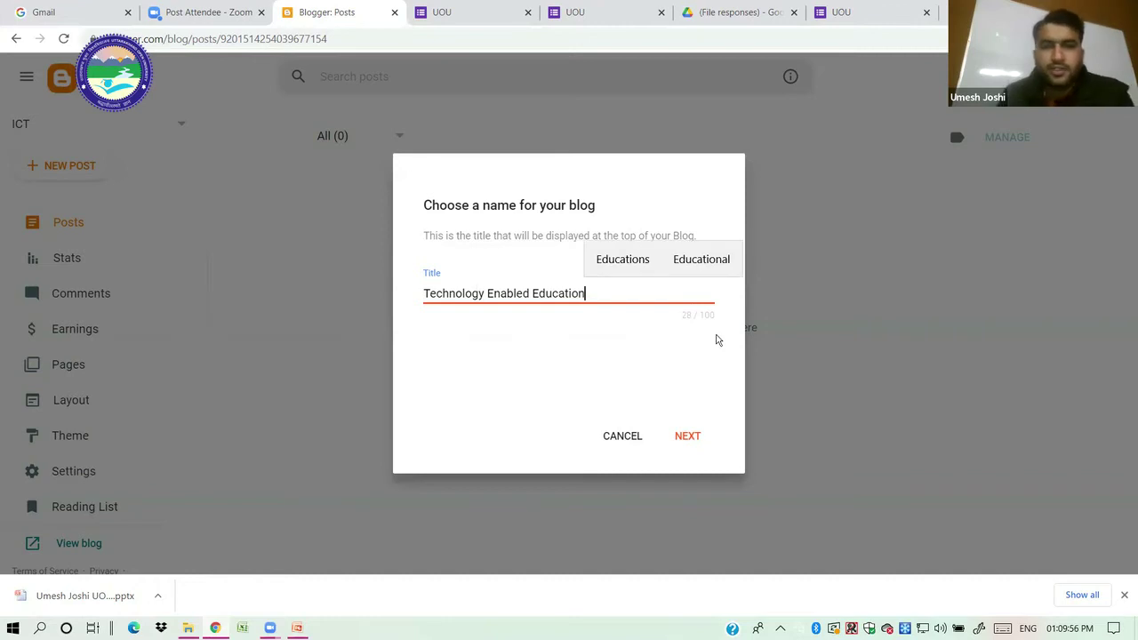
left_click(691, 436)
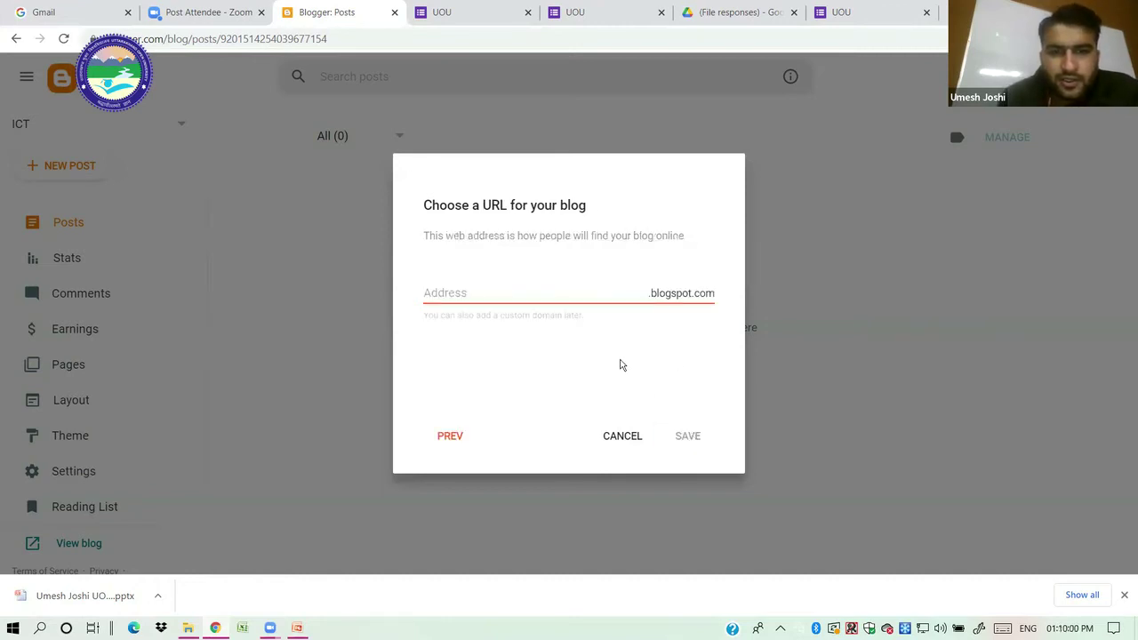
Step: Give the blog an available .blogspot.com web address and save it
left_click(559, 292)
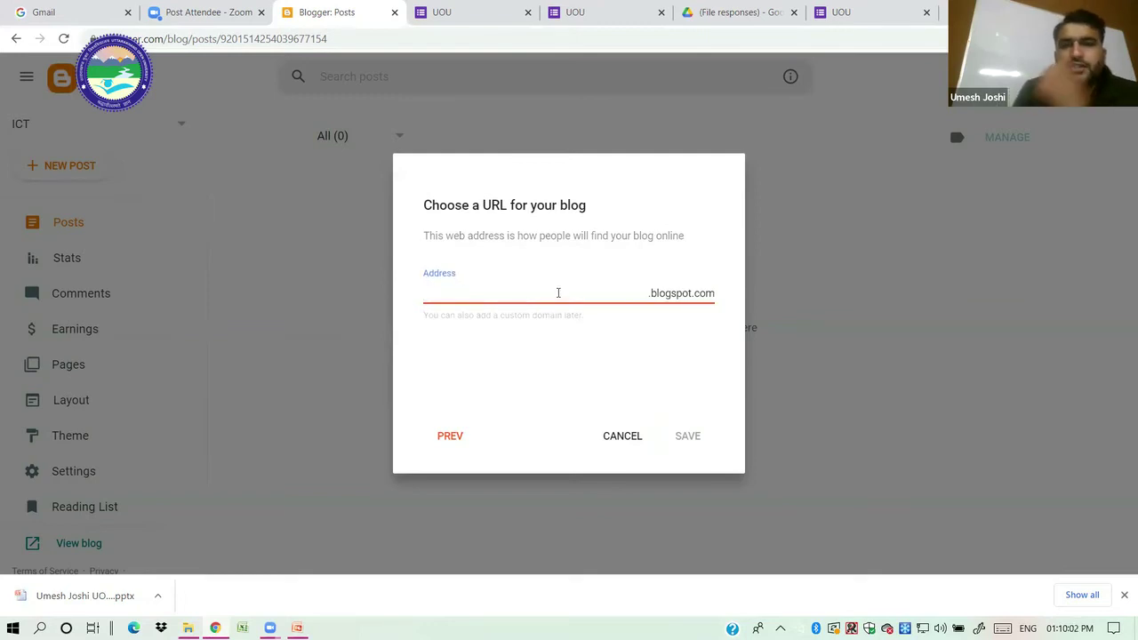
type("umesh")
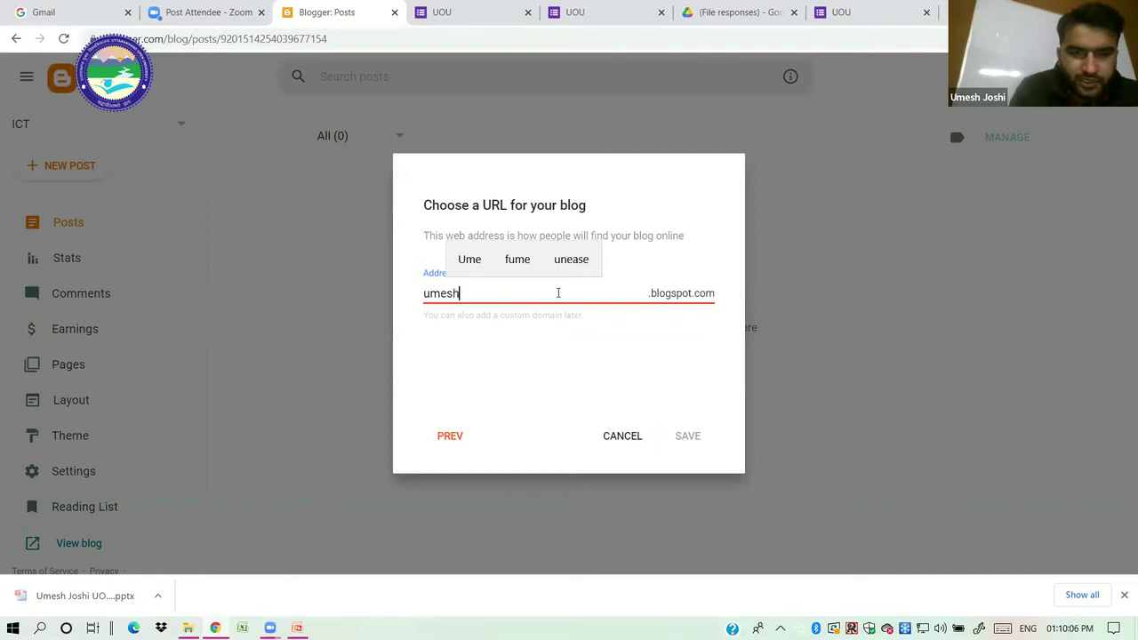
type("jo")
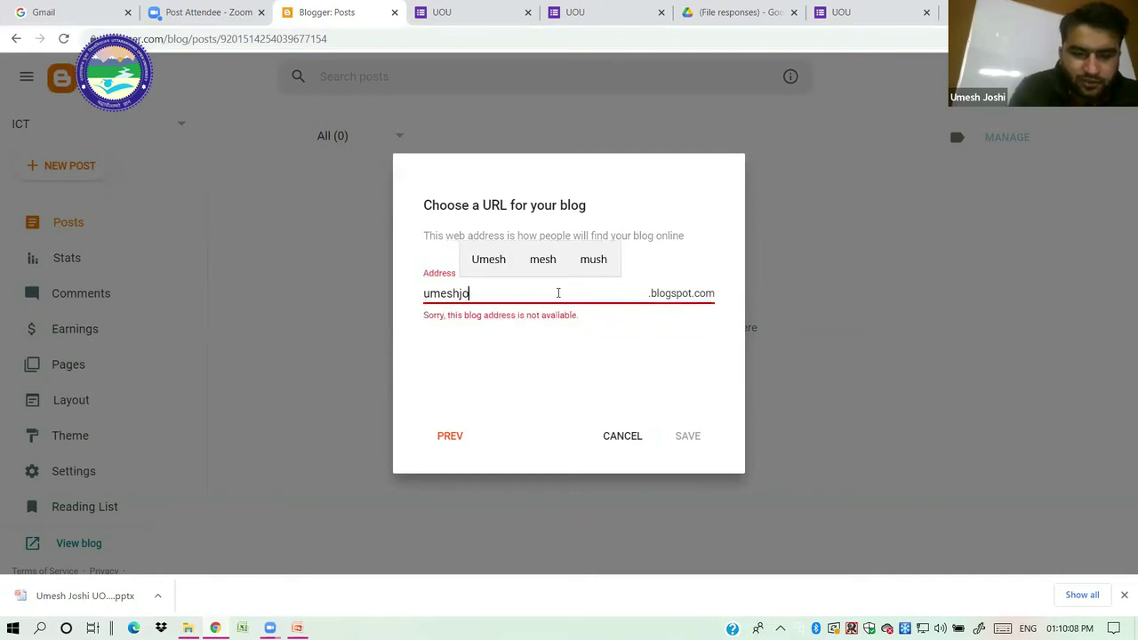
type("shi001")
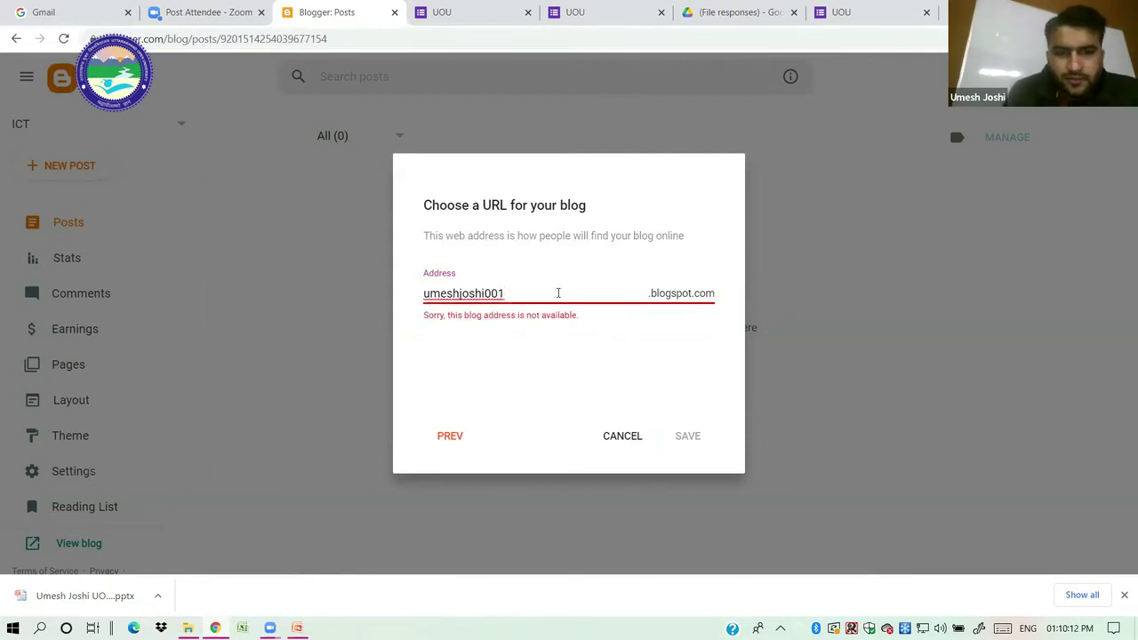
key("BackSpace")
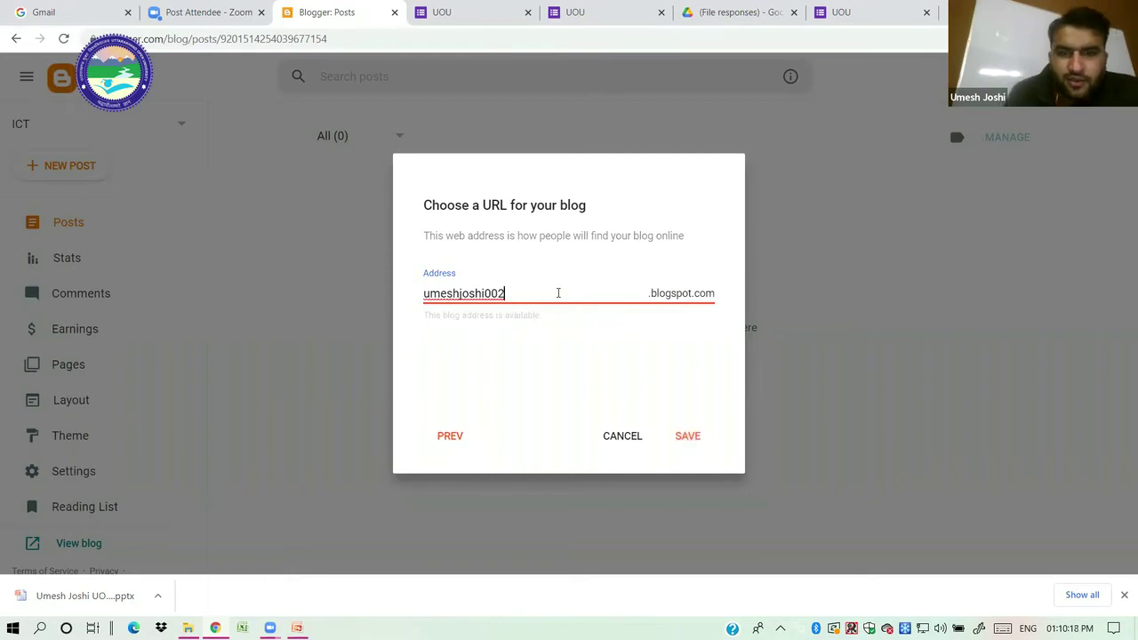
left_click(692, 437)
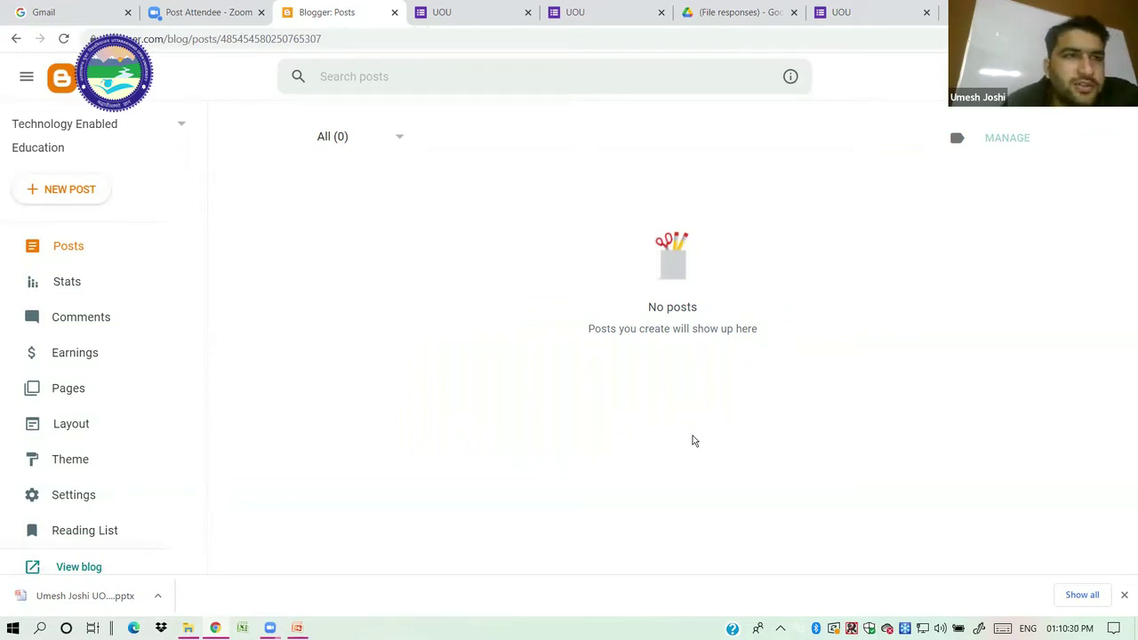
Step: Switch to Technology Enabled Education, start a new post, and type placeholder text 'sjdiasdlkas…' in its body
left_click(89, 129)
left_click(62, 166)
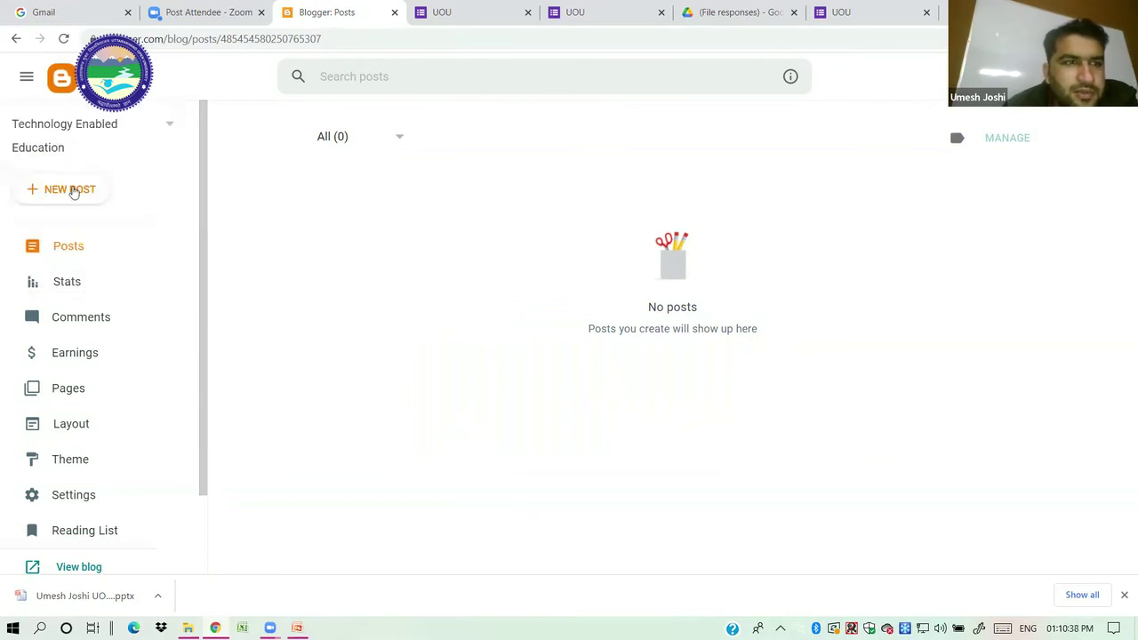
left_click(72, 190)
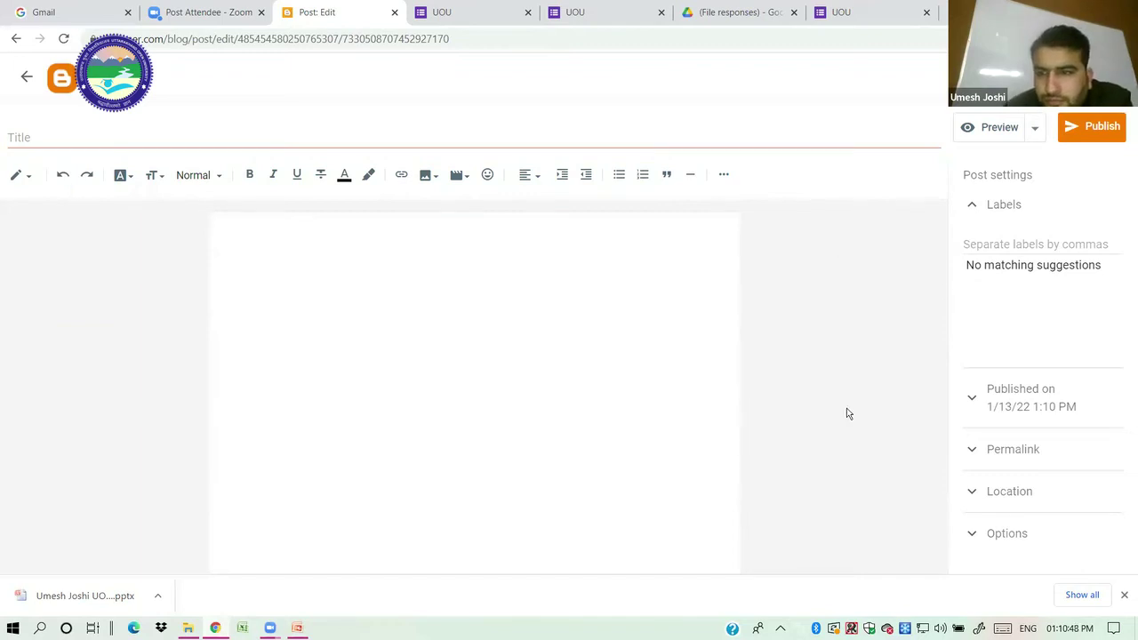
left_click(428, 271)
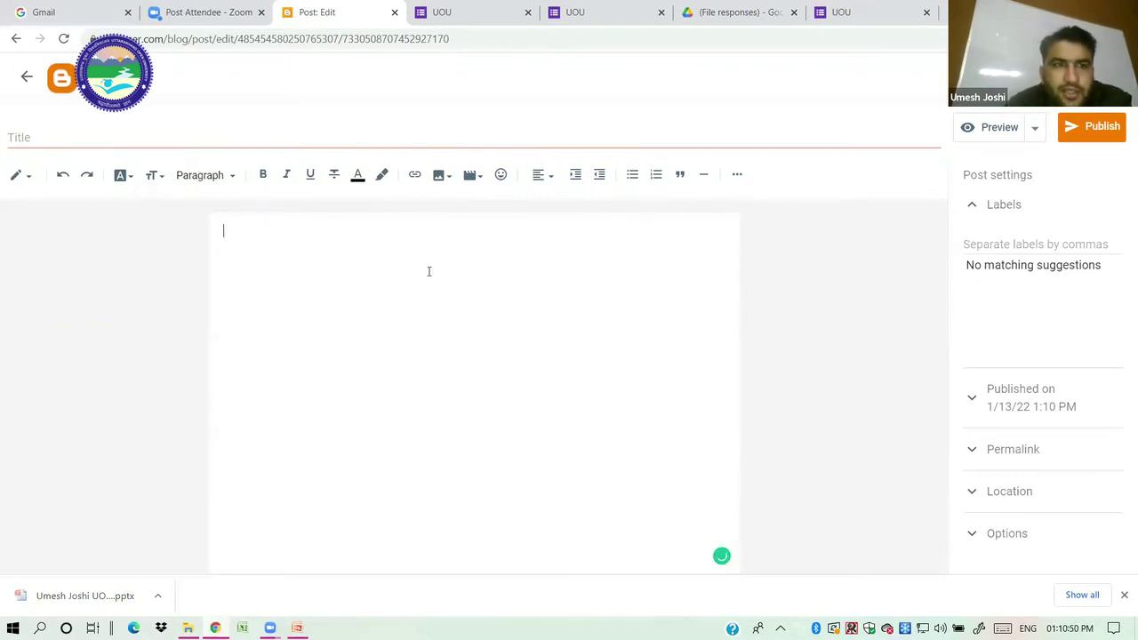
type("sjdiasdlkas ")
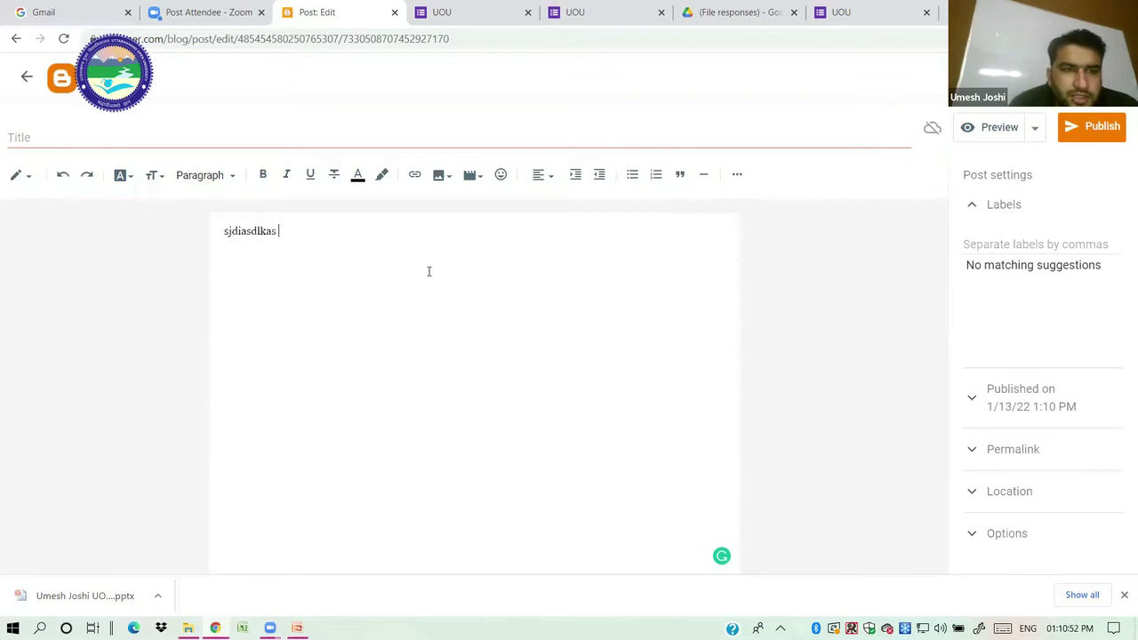
type("jdasjdpas  jasdkjas kd ")
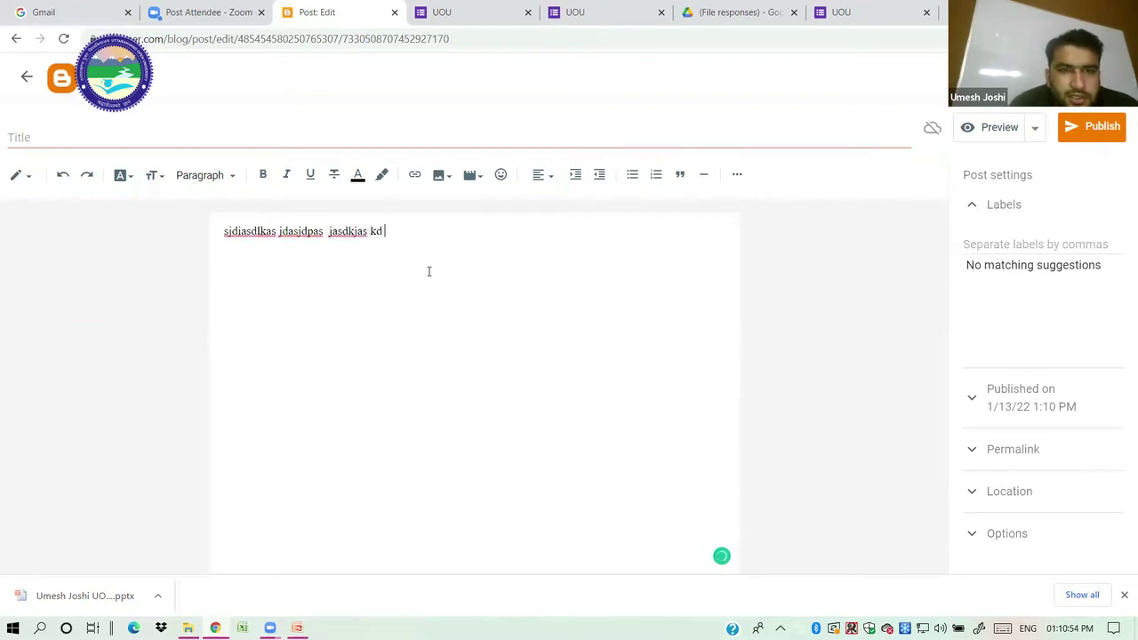
type("sja dkj as")
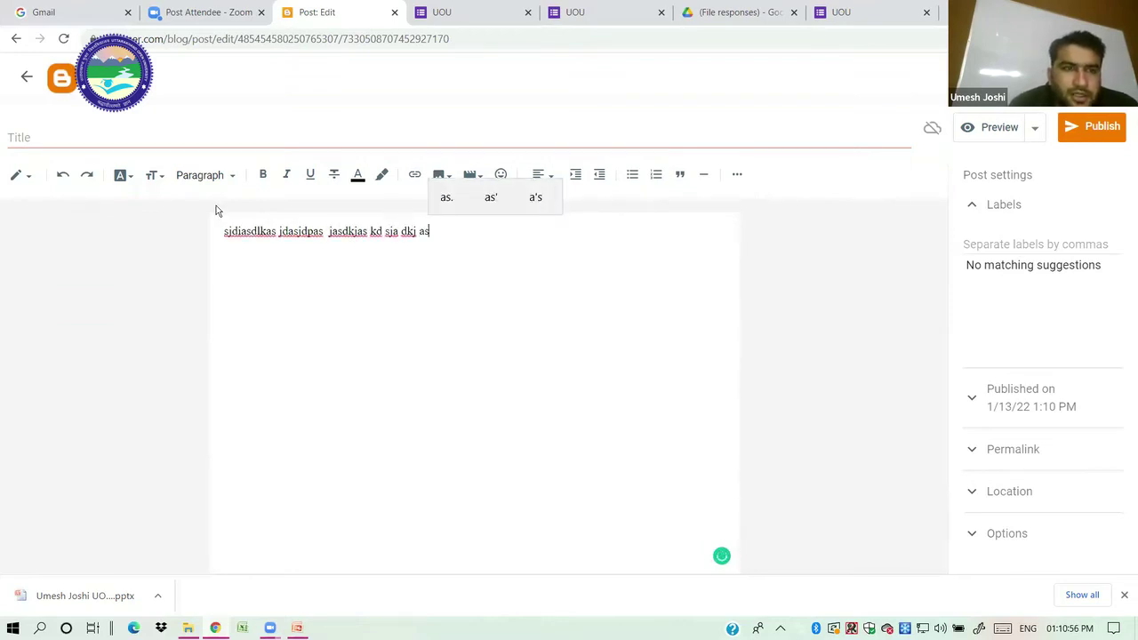
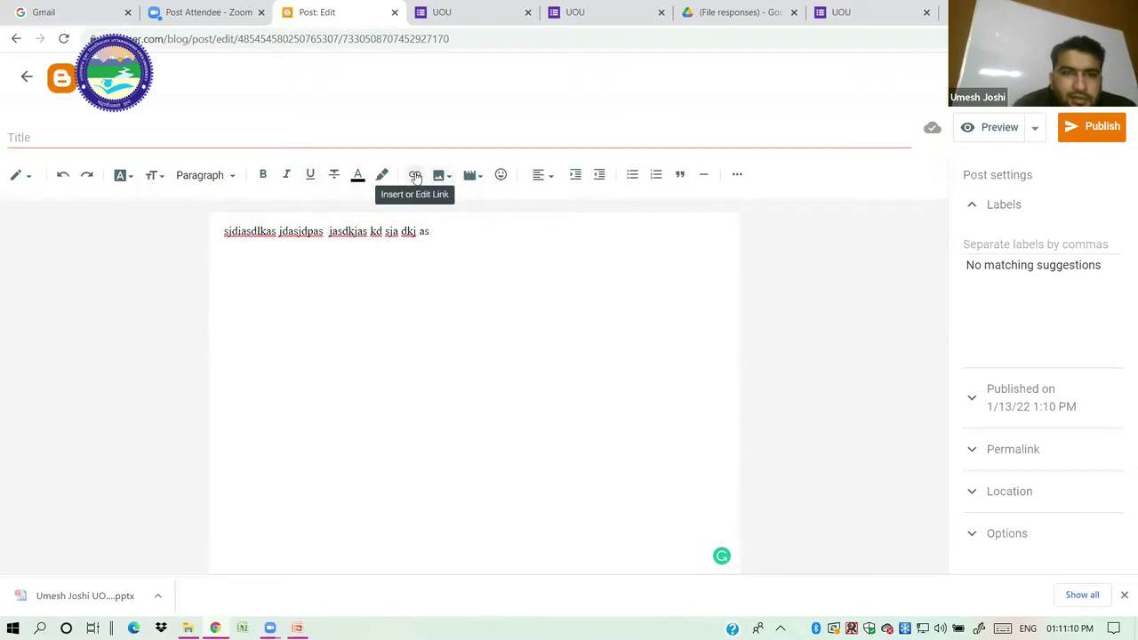
Step: Insert the first partial-eclipse photo from Google Photos below the post's opening line
left_click(443, 177)
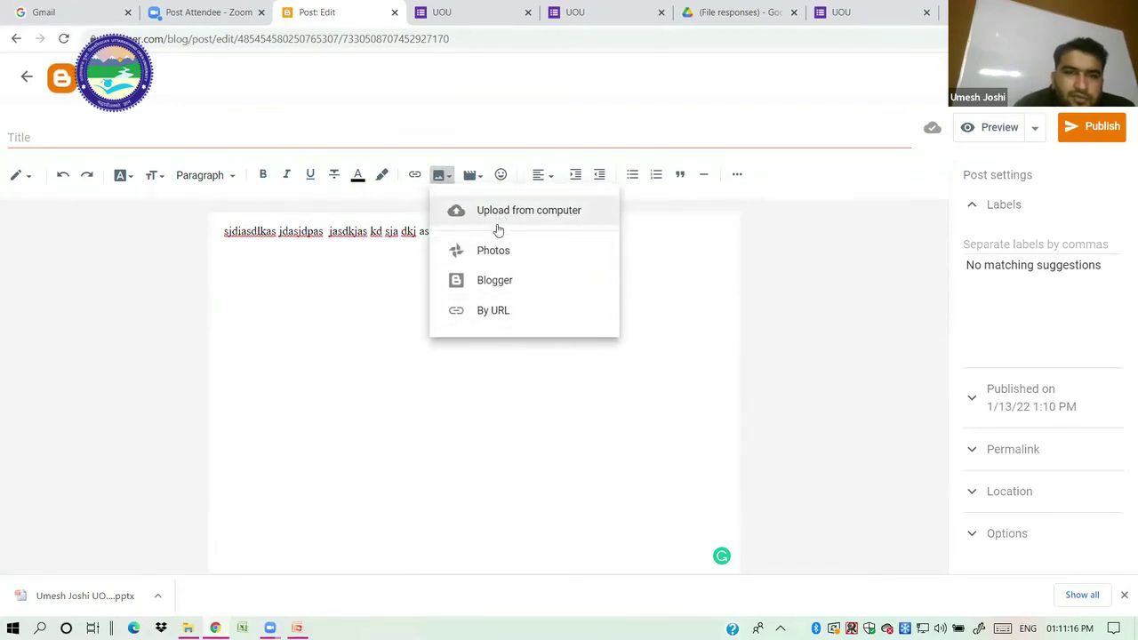
left_click(494, 250)
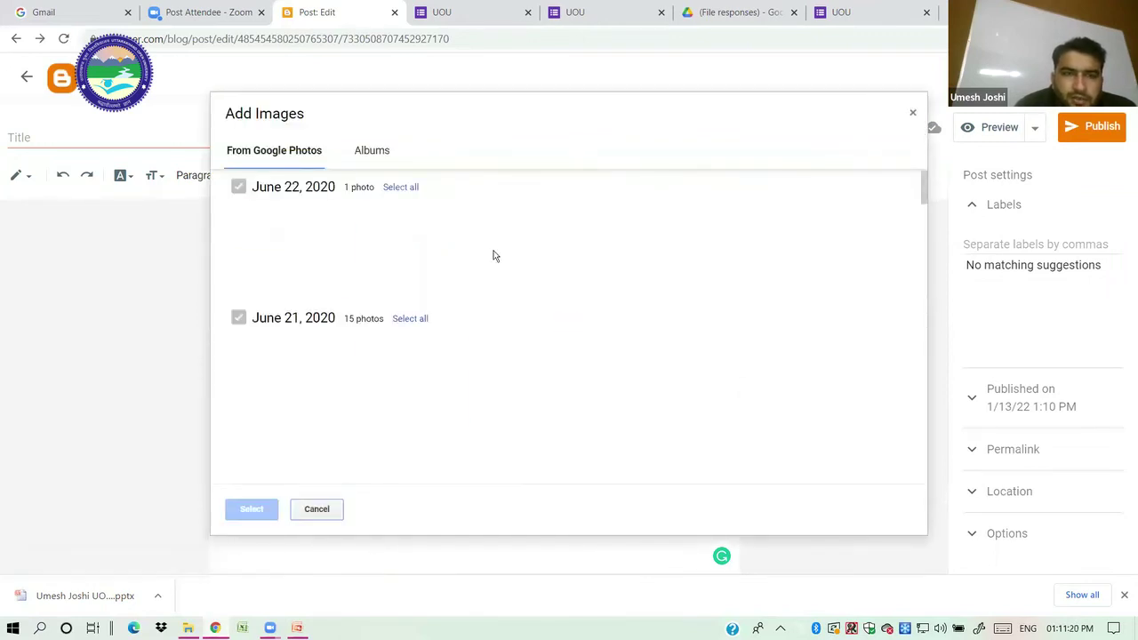
left_click(313, 406)
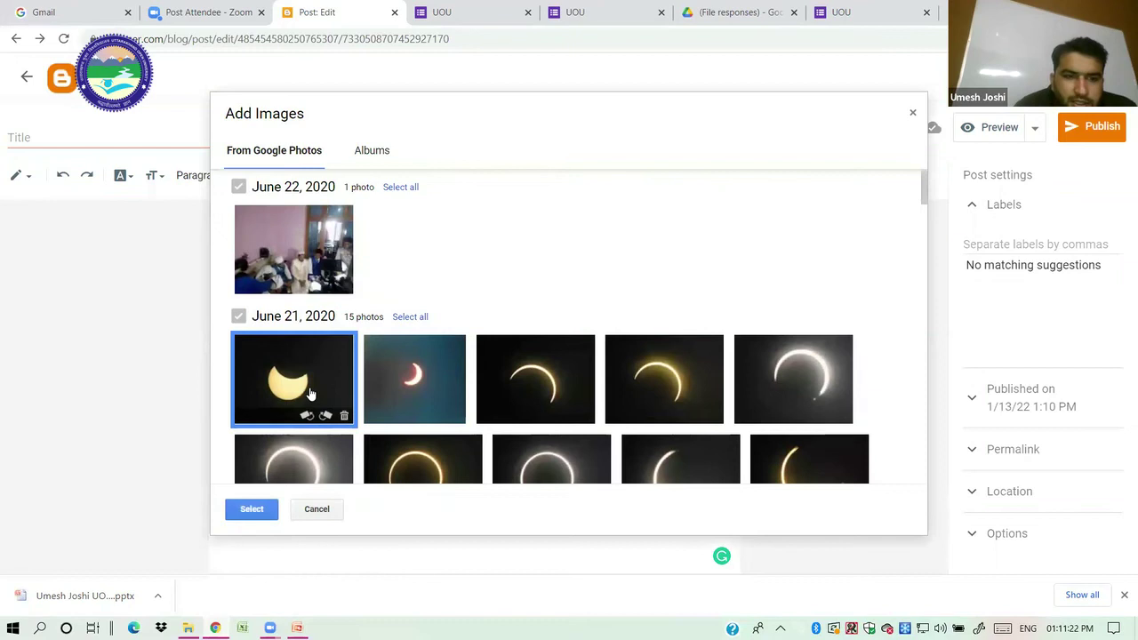
left_click(251, 509)
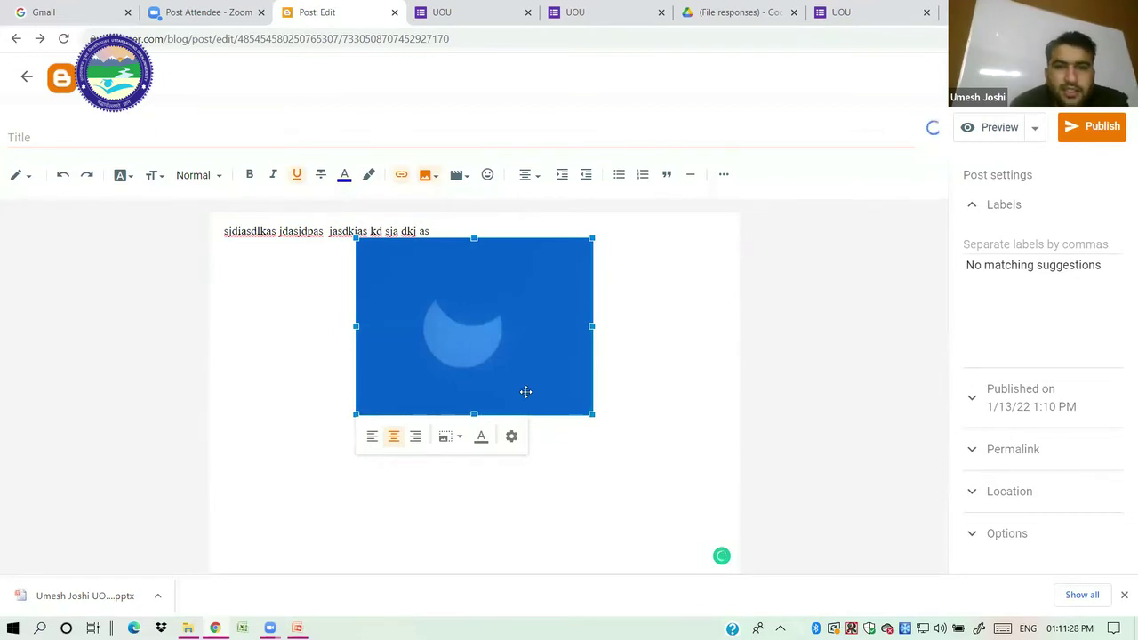
Step: Try the eclipse photo left-aligned, then right-aligned, and finally centre it
left_click(372, 437)
left_click(330, 369)
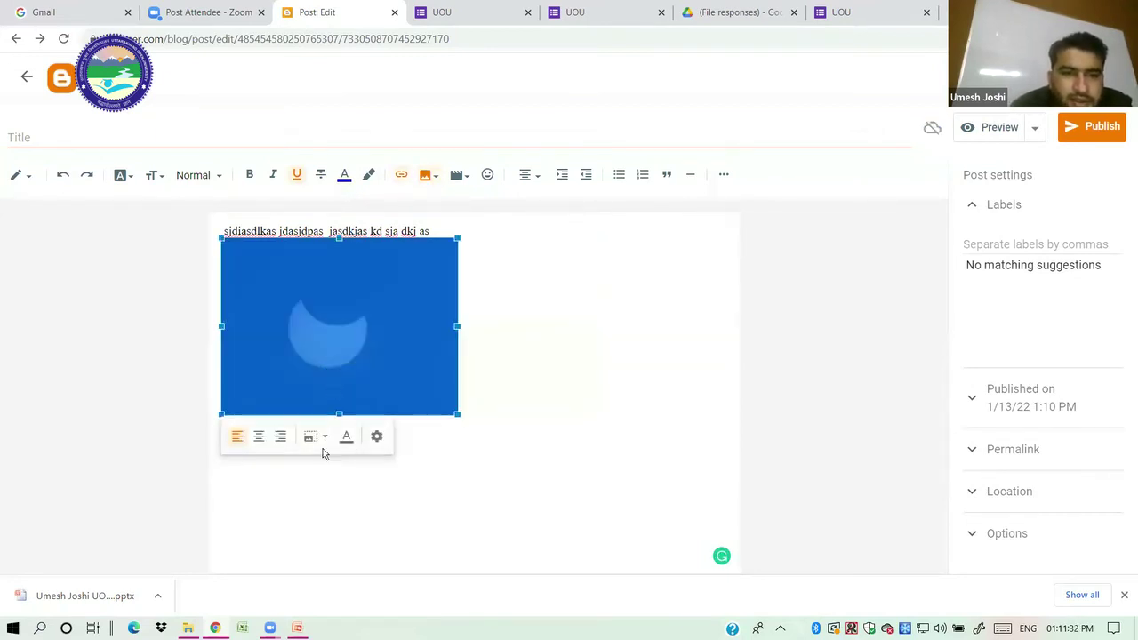
left_click(279, 437)
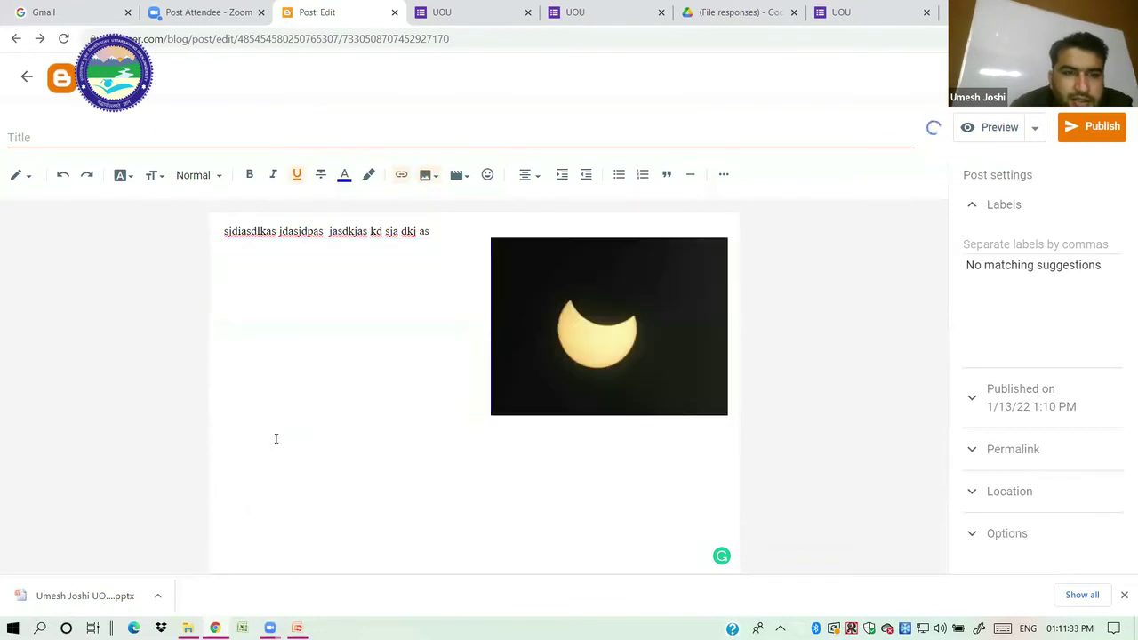
left_click(624, 336)
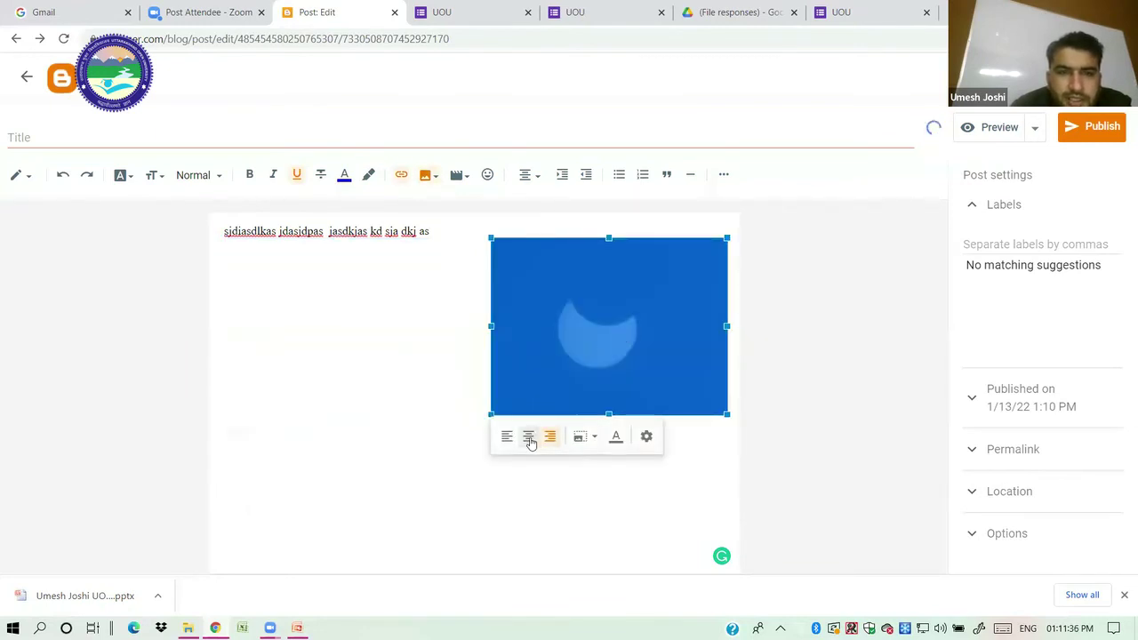
left_click(528, 437)
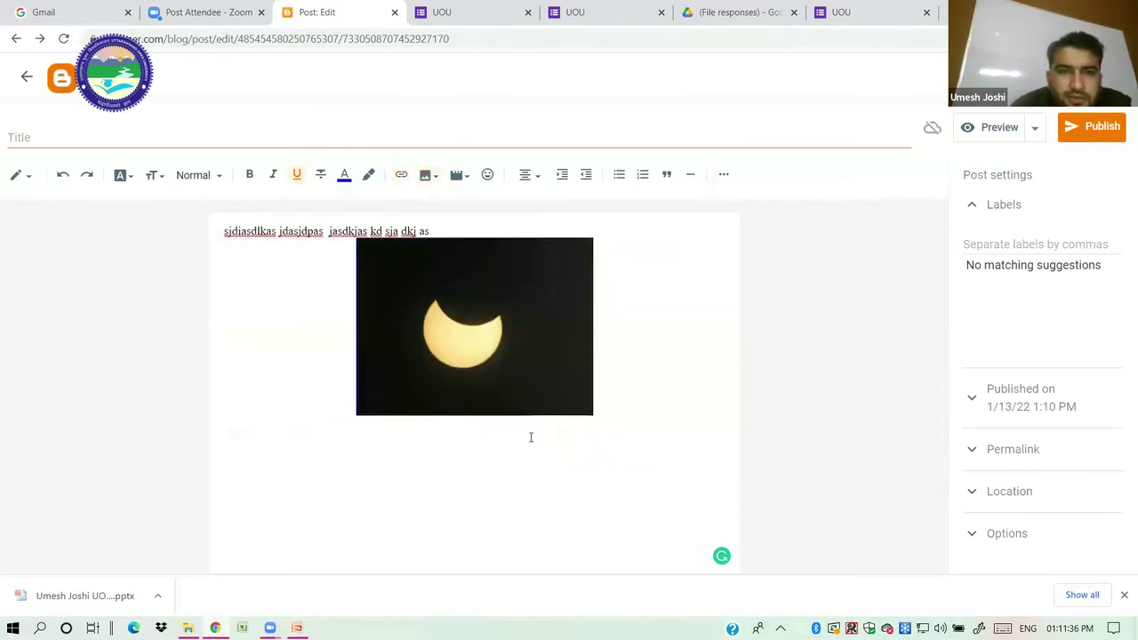
Step: Append 'm;lsdm;laskdas;' to the first line and reselect the eclipse image
left_click(436, 229)
type("m;lsdm;laskdas;")
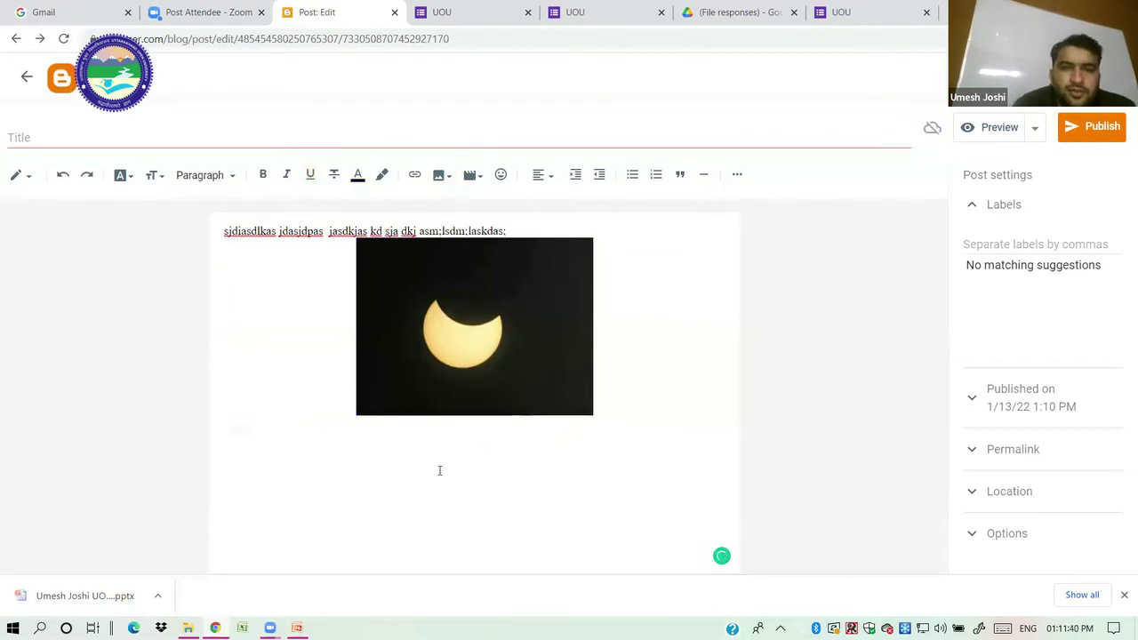
left_click(371, 428)
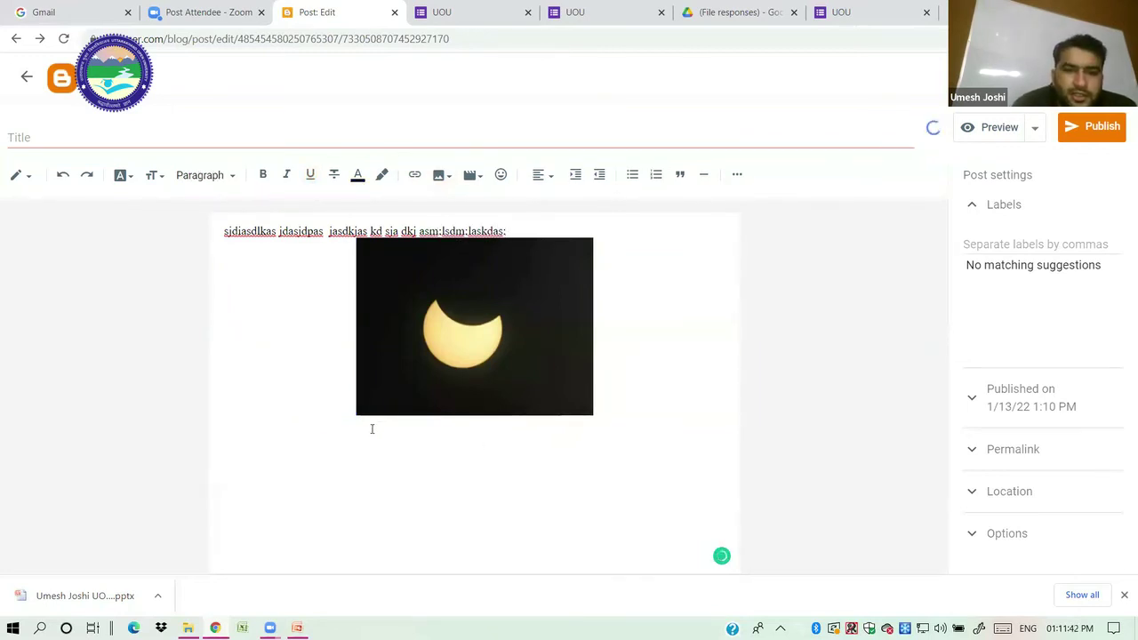
left_click(528, 366)
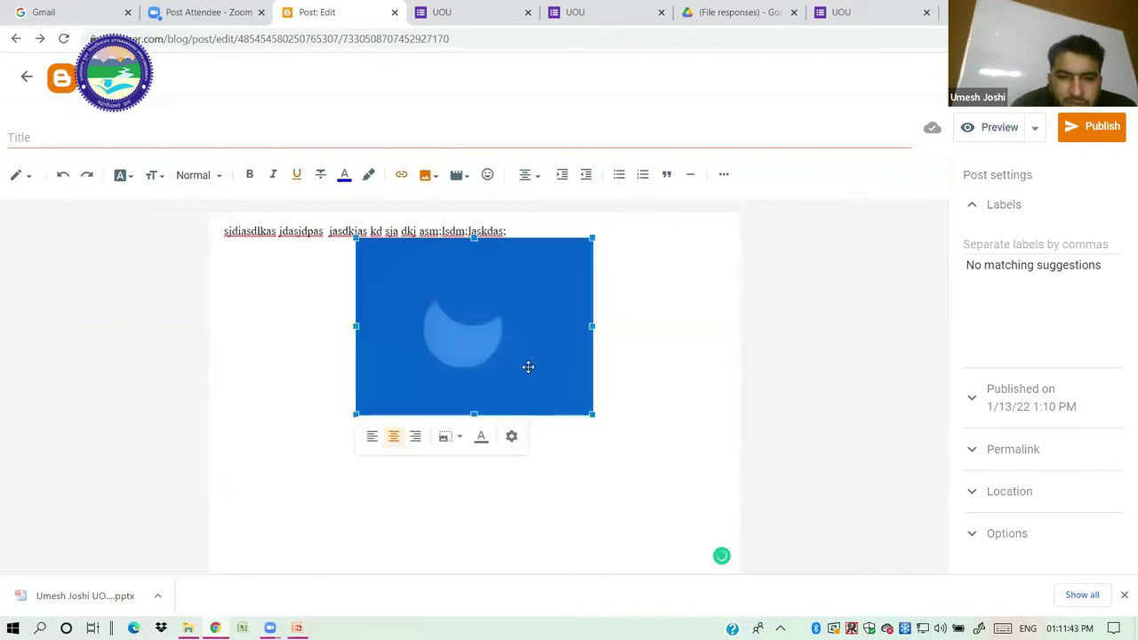
left_click(482, 438)
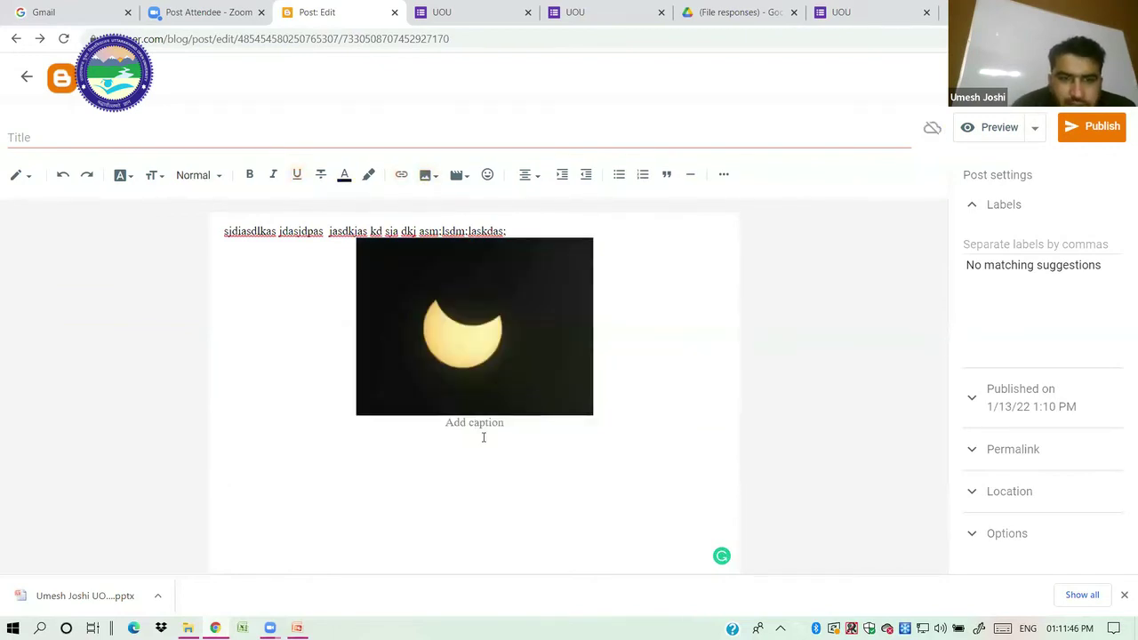
type("hh")
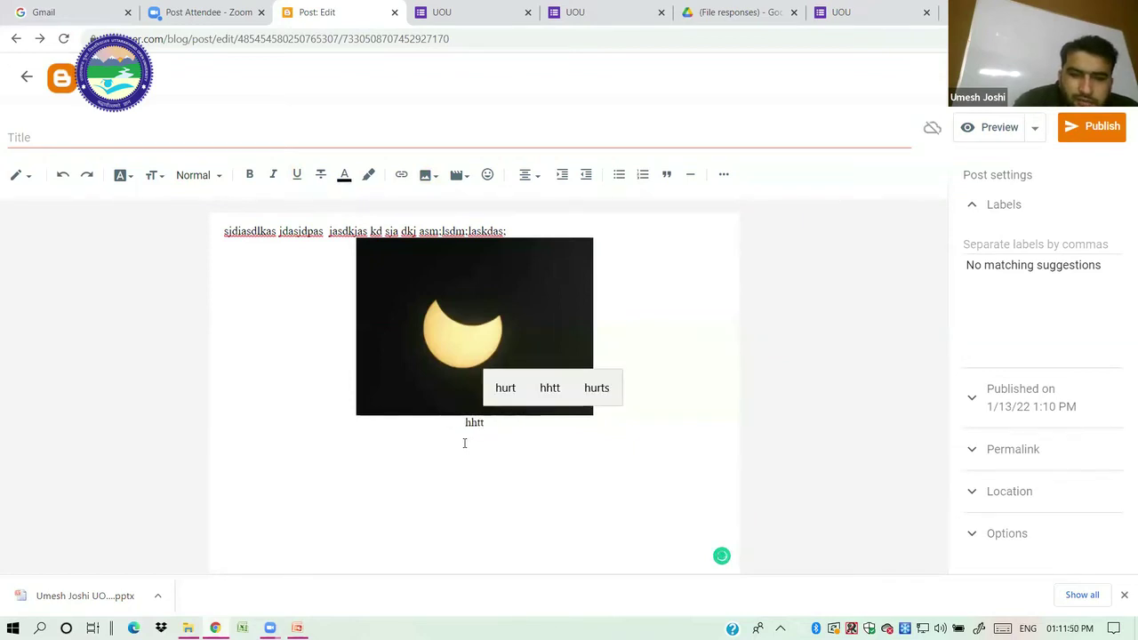
key("BackSpace")
type("ttp")
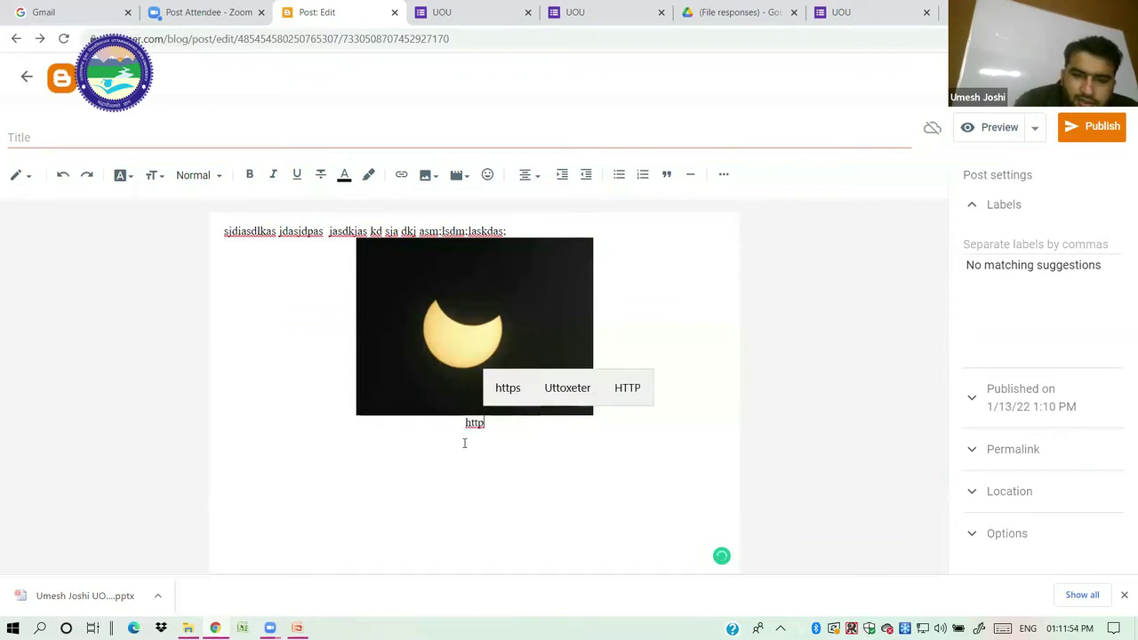
type(":///kdnksadlkashlasnd")
double_click(480, 424)
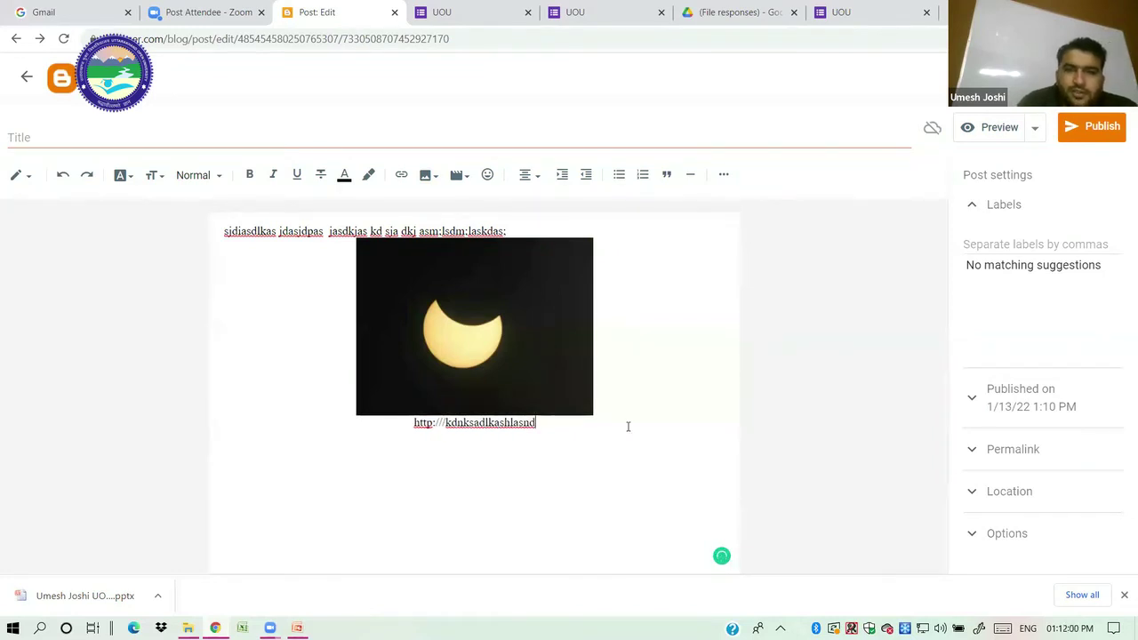
left_click(643, 403)
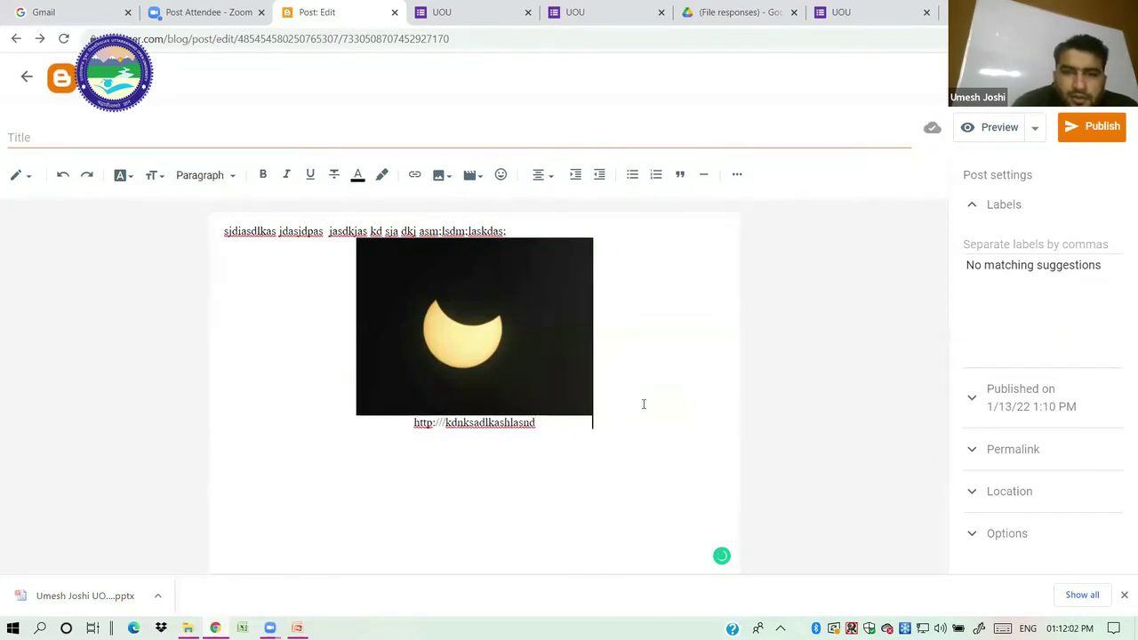
type("ihsdkklashdklhas ksndkjlhndsa")
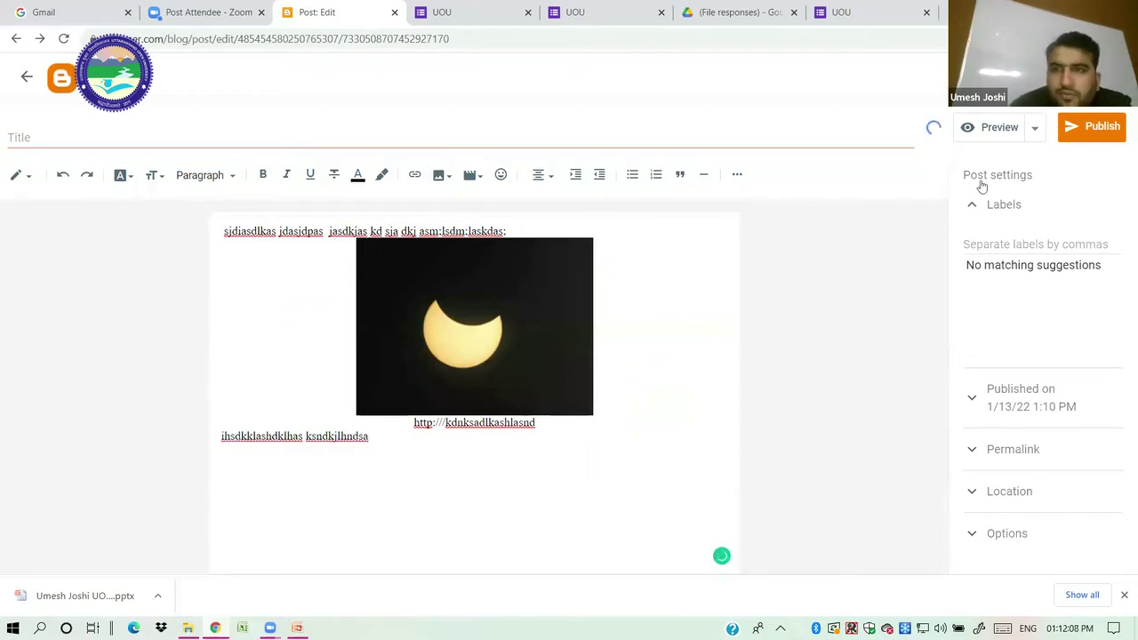
Step: Preview the post in a new tab, scroll through it, and switch back to the editor
left_click(989, 129)
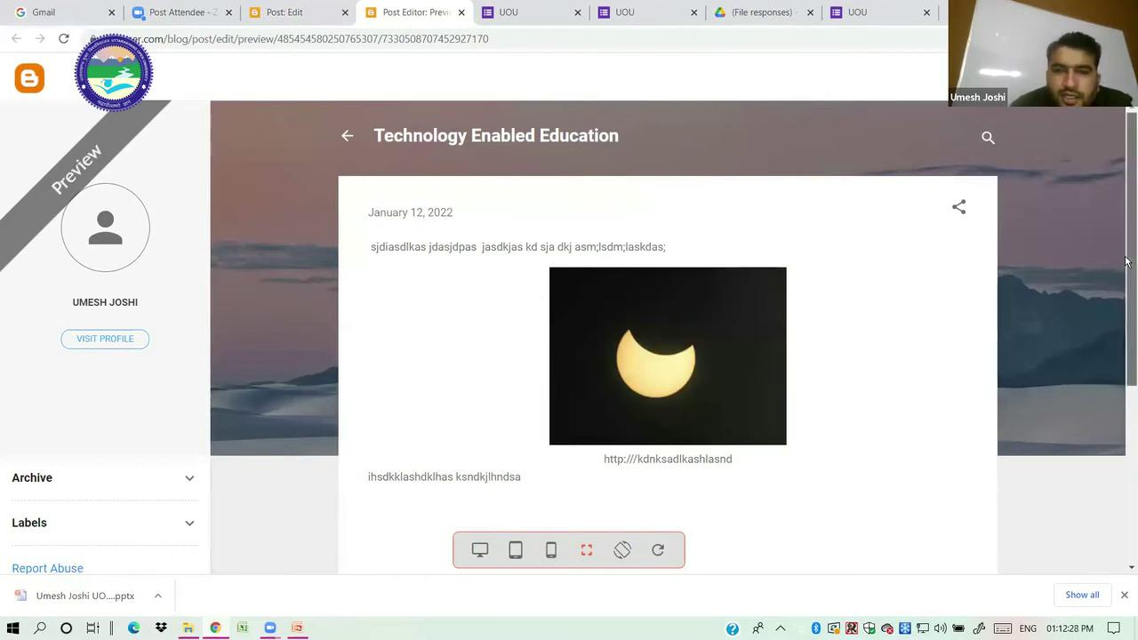
scroll(1127, 261, "down", 2)
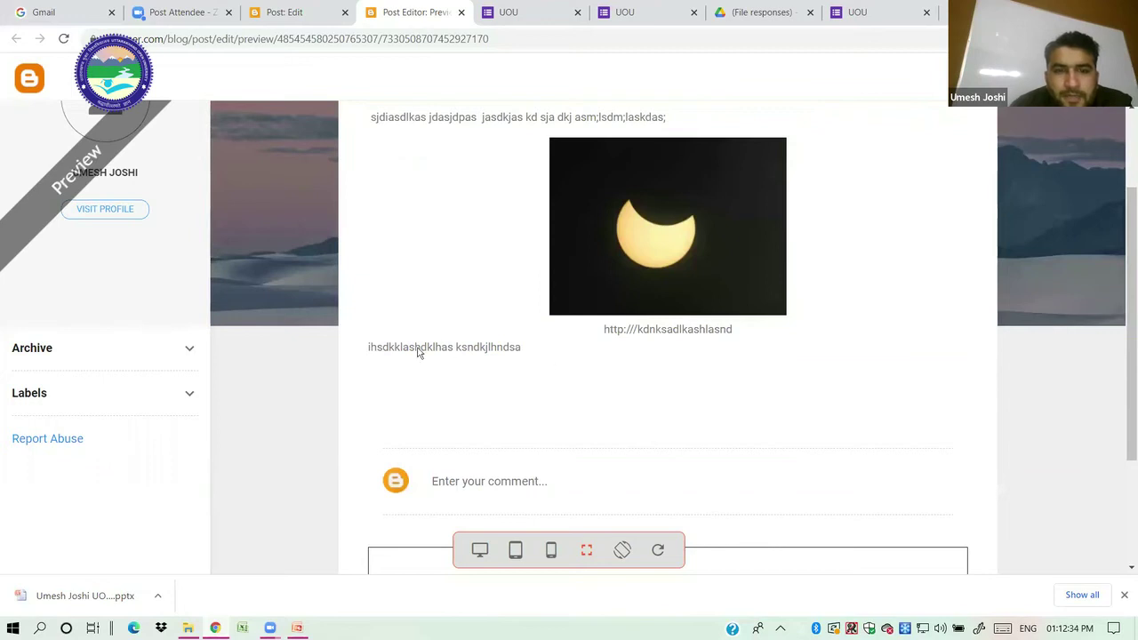
left_click_drag(1126, 292, 1126, 432)
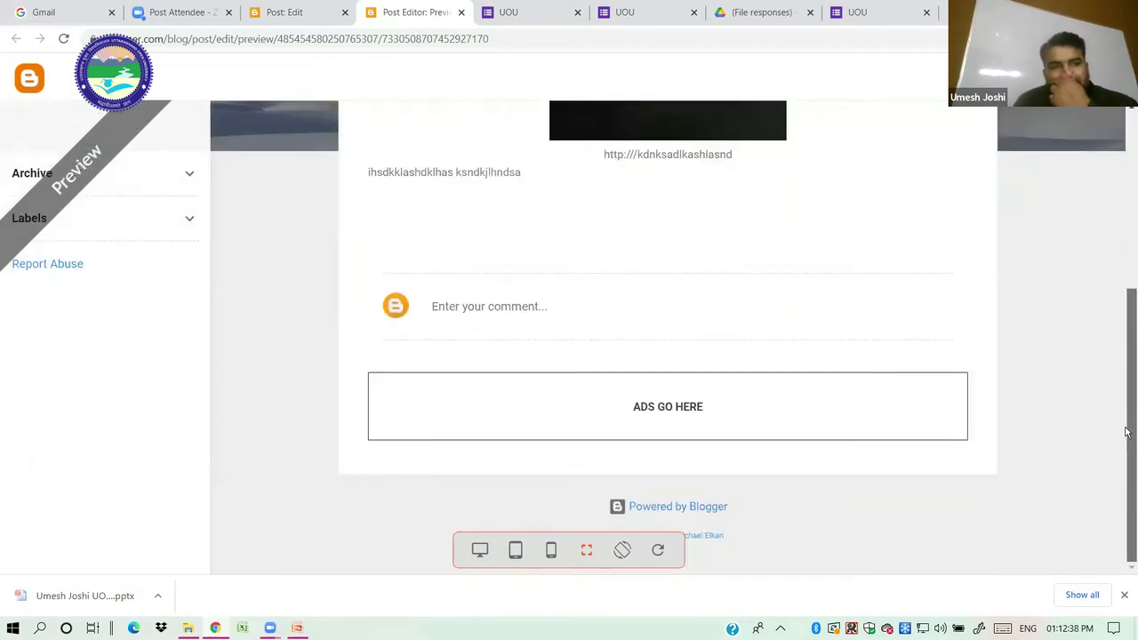
left_click_drag(1126, 388, 1117, 264)
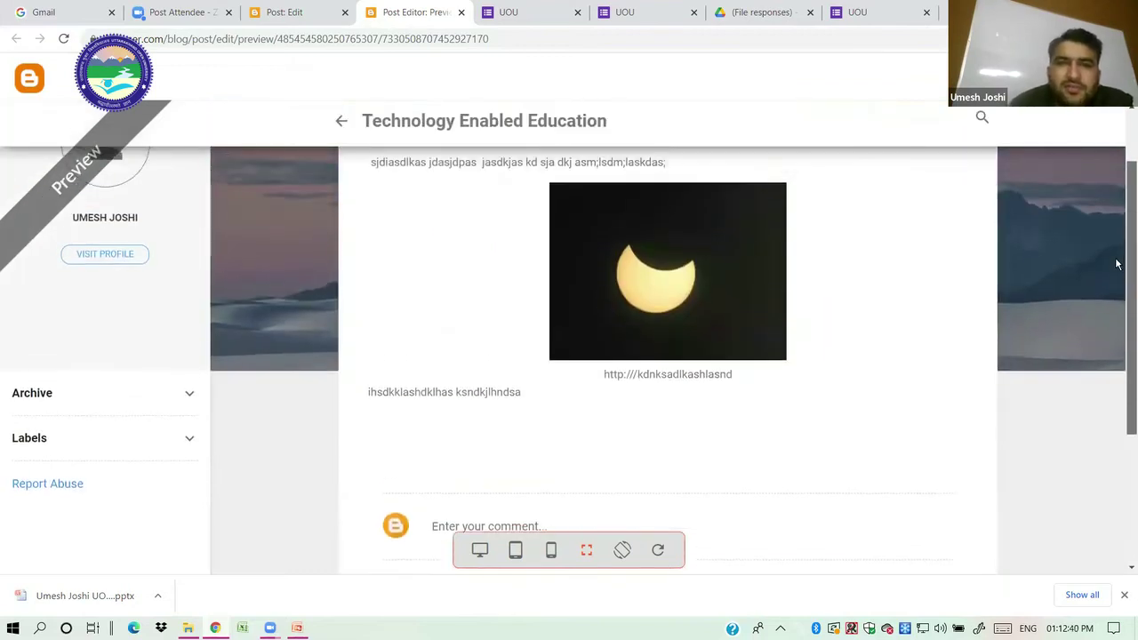
scroll(1118, 264, "up", 1)
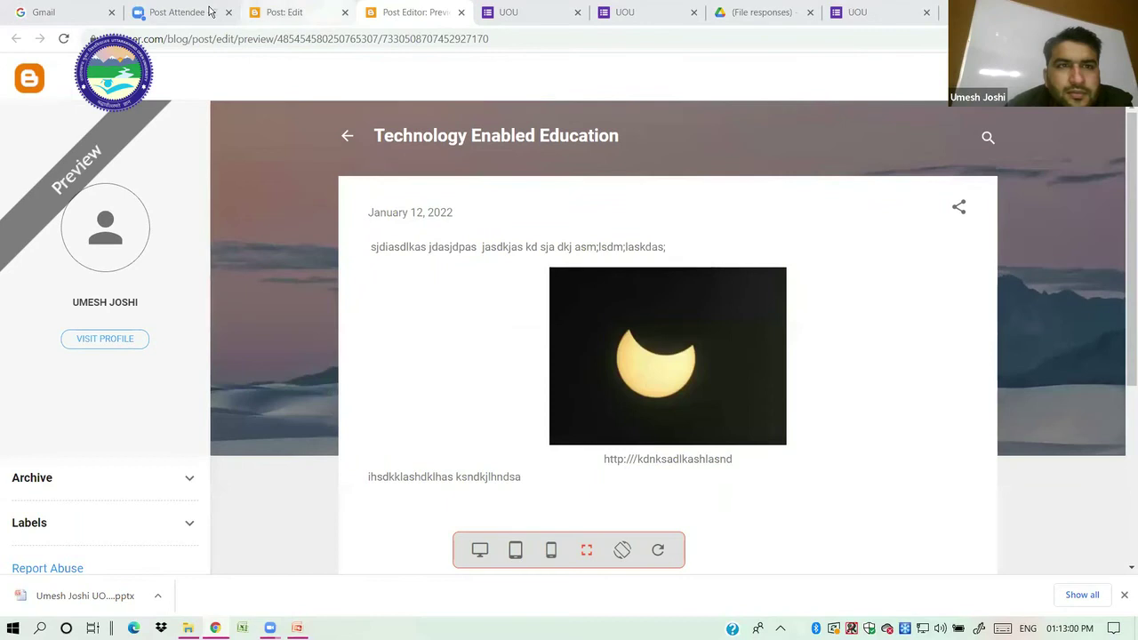
key("ctrl+Page_Up")
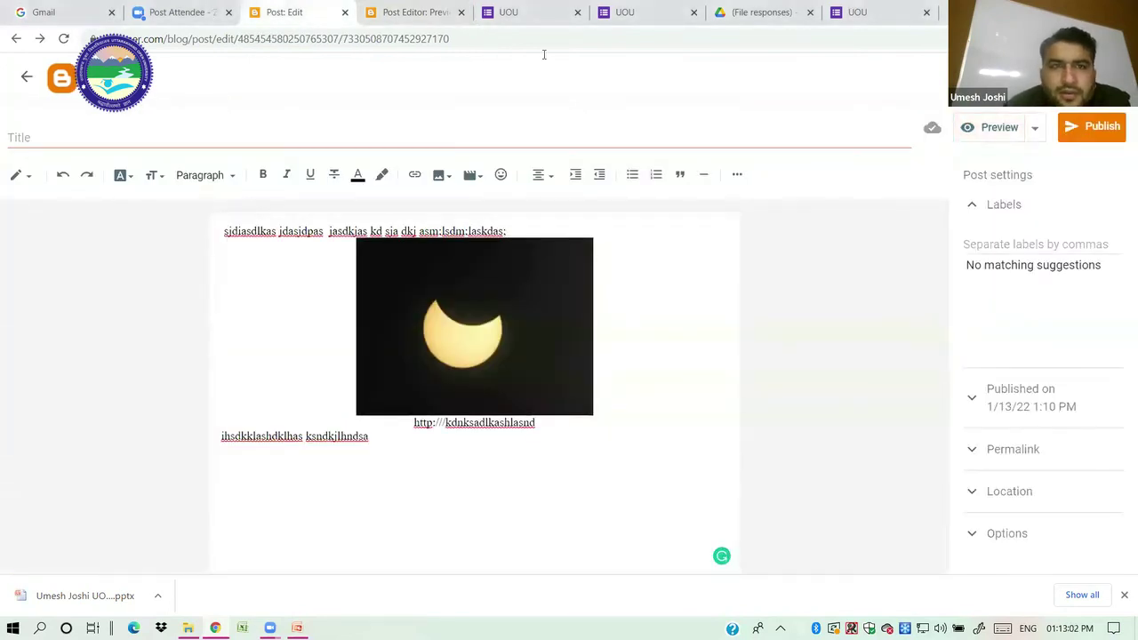
key("ctrl+Page_Down")
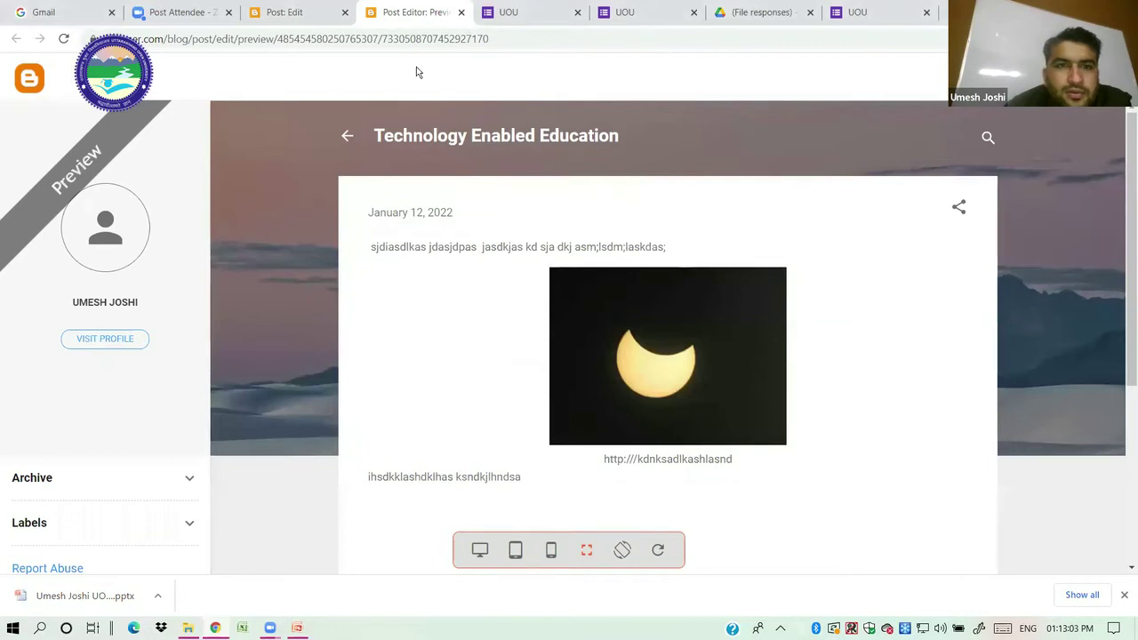
key("ctrl+Page_Up")
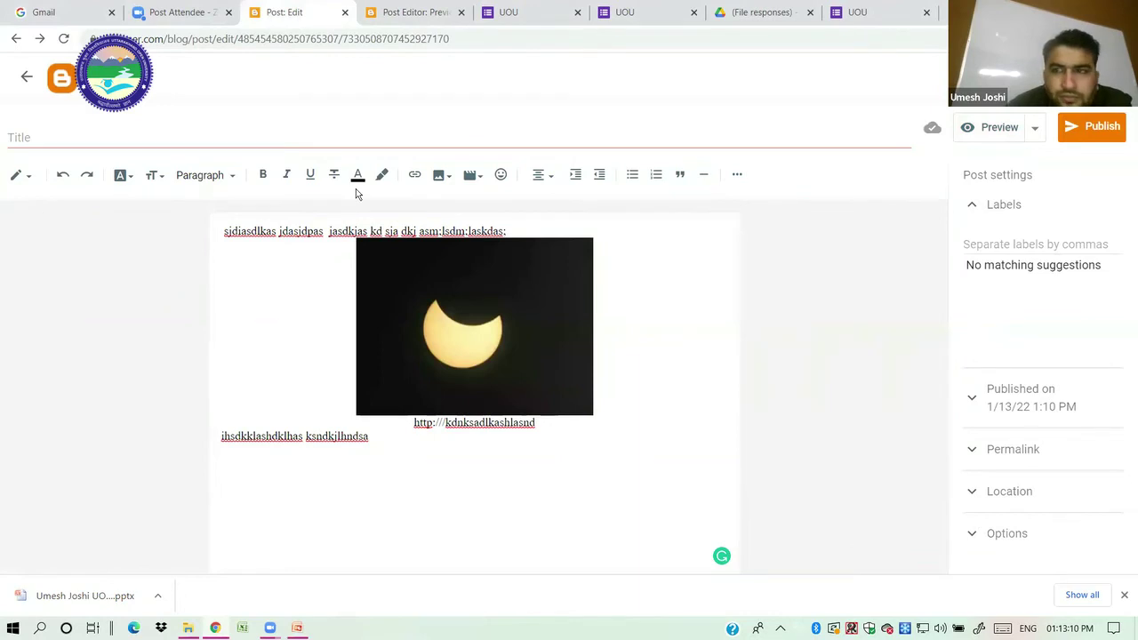
Step: Go to the blog's Earnings page and start creating a new AdSense account
left_click(17, 40)
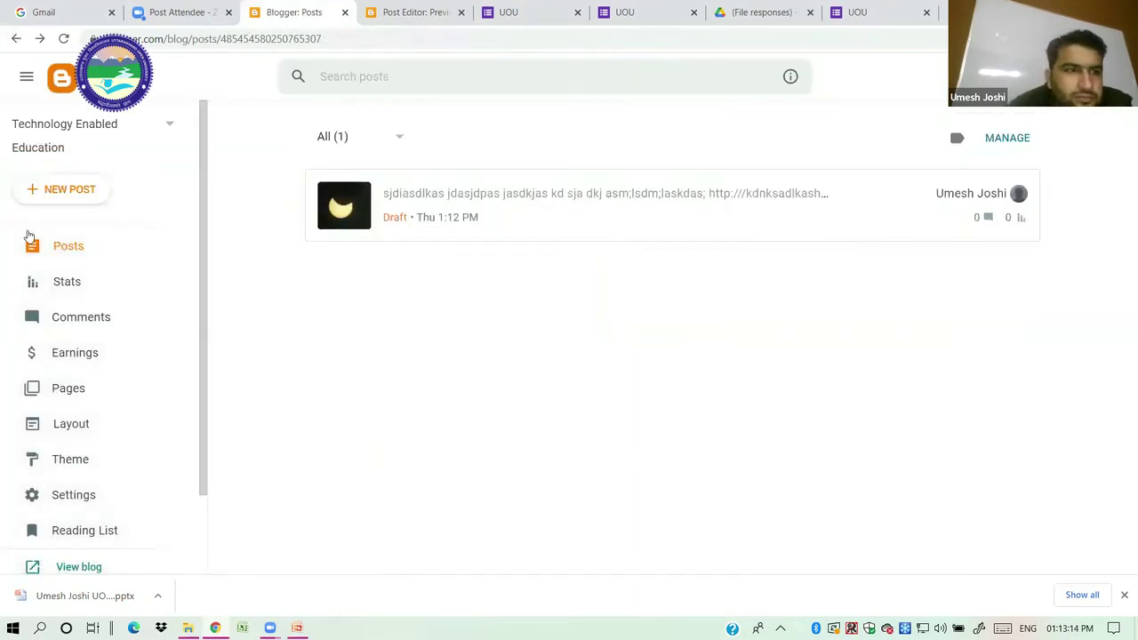
left_click(63, 356)
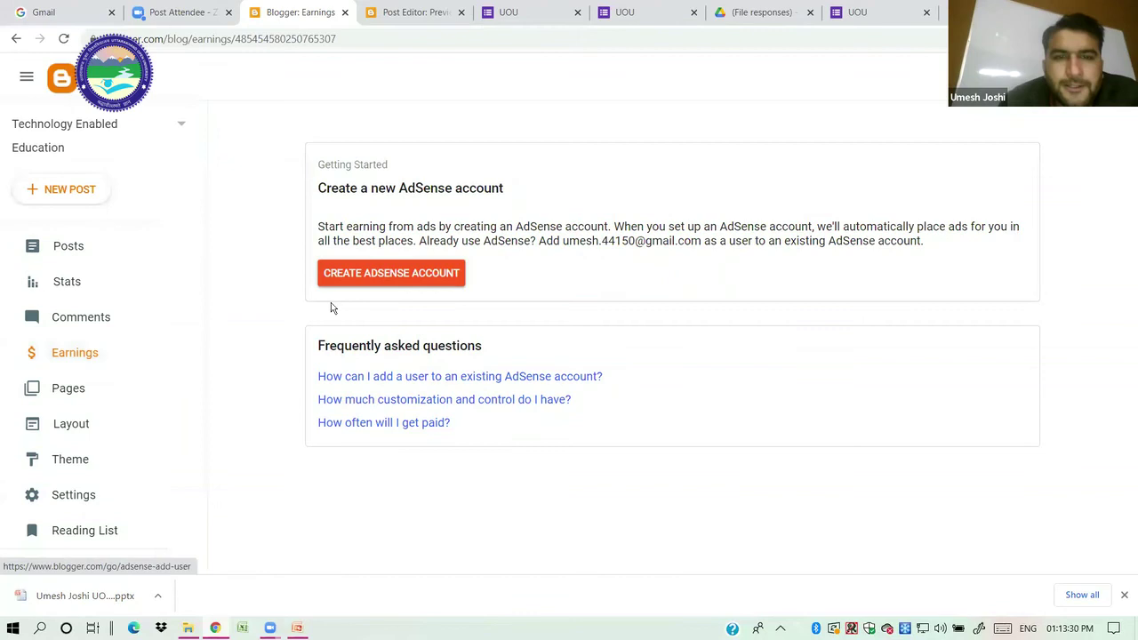
left_click(369, 283)
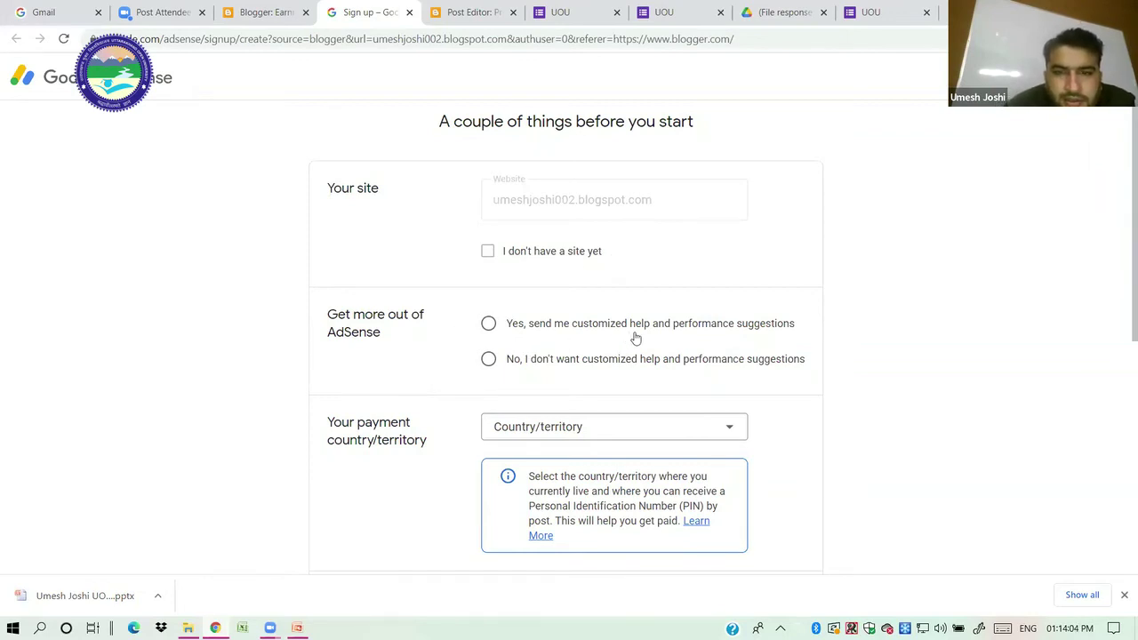
Step: Opt in to customized help, choose India as payment country, accept the terms, and submit
left_click(487, 328)
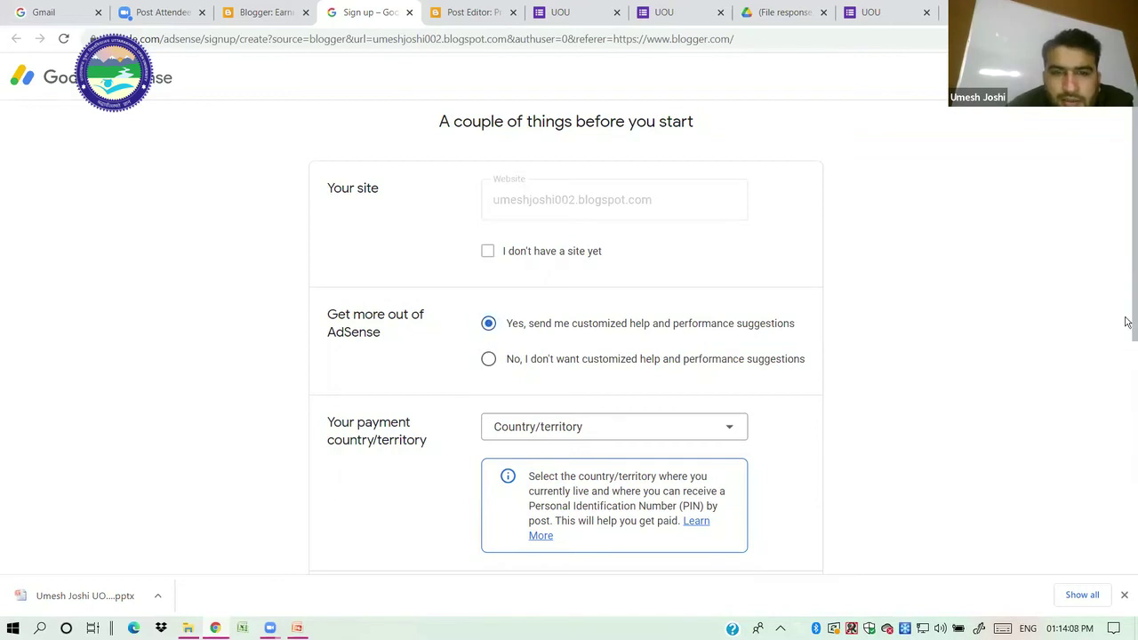
scroll(1128, 322, "down", 2)
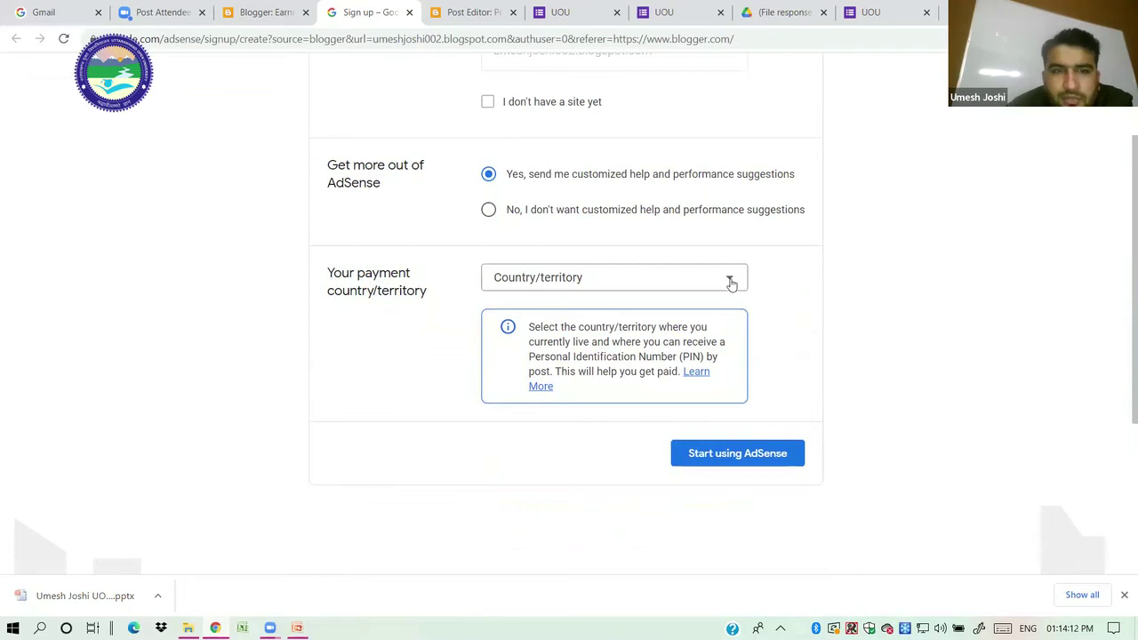
left_click(731, 283)
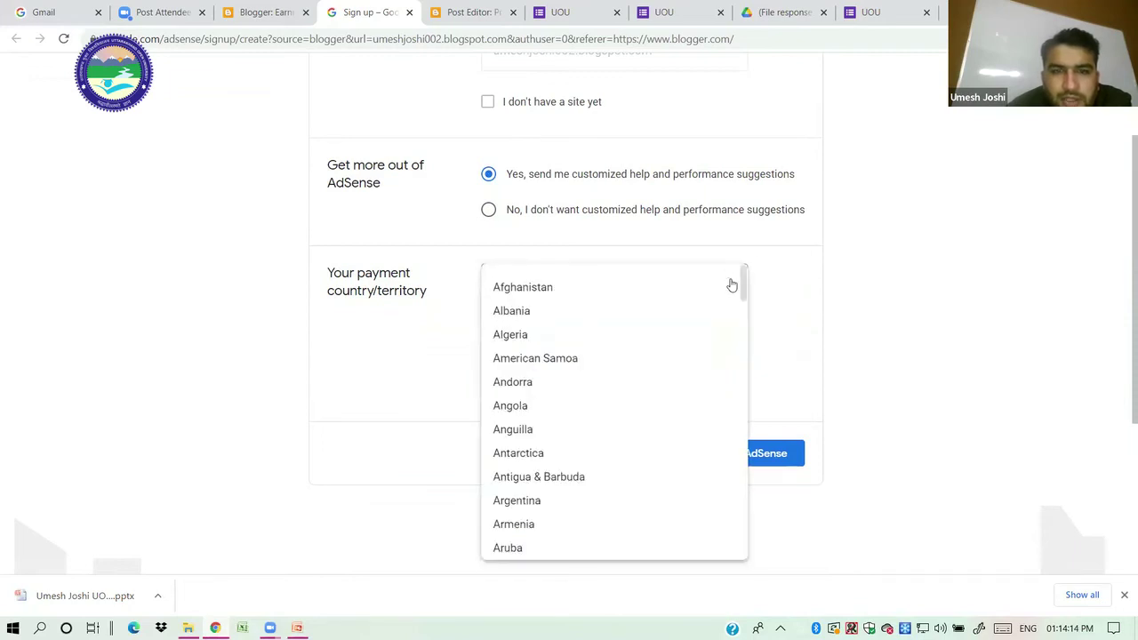
left_click_drag(741, 285, 744, 392)
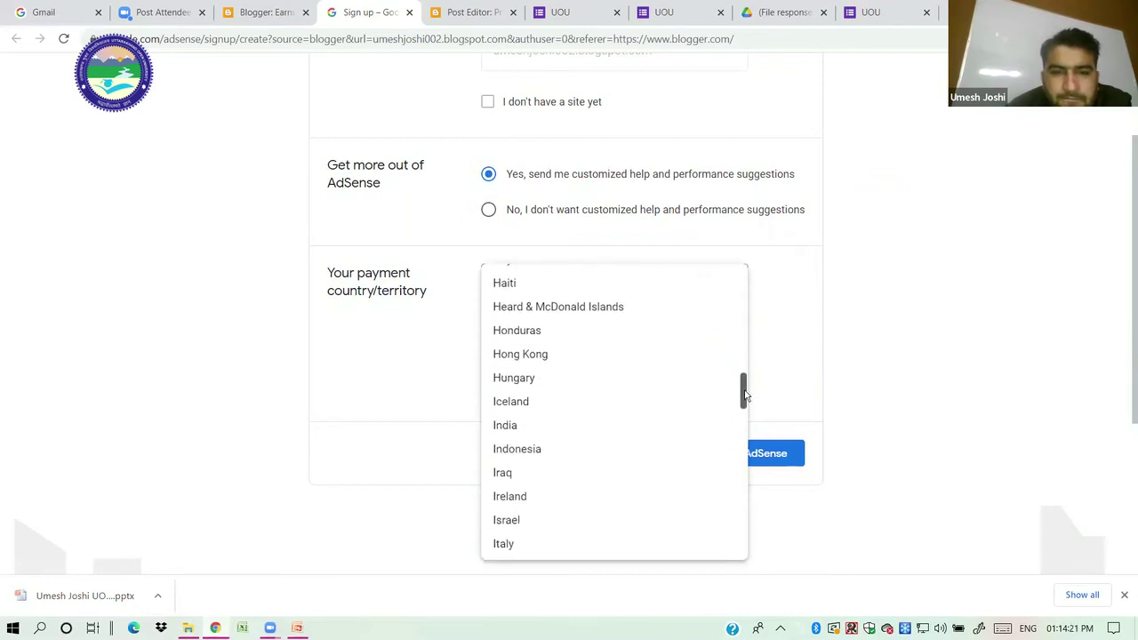
left_click(516, 429)
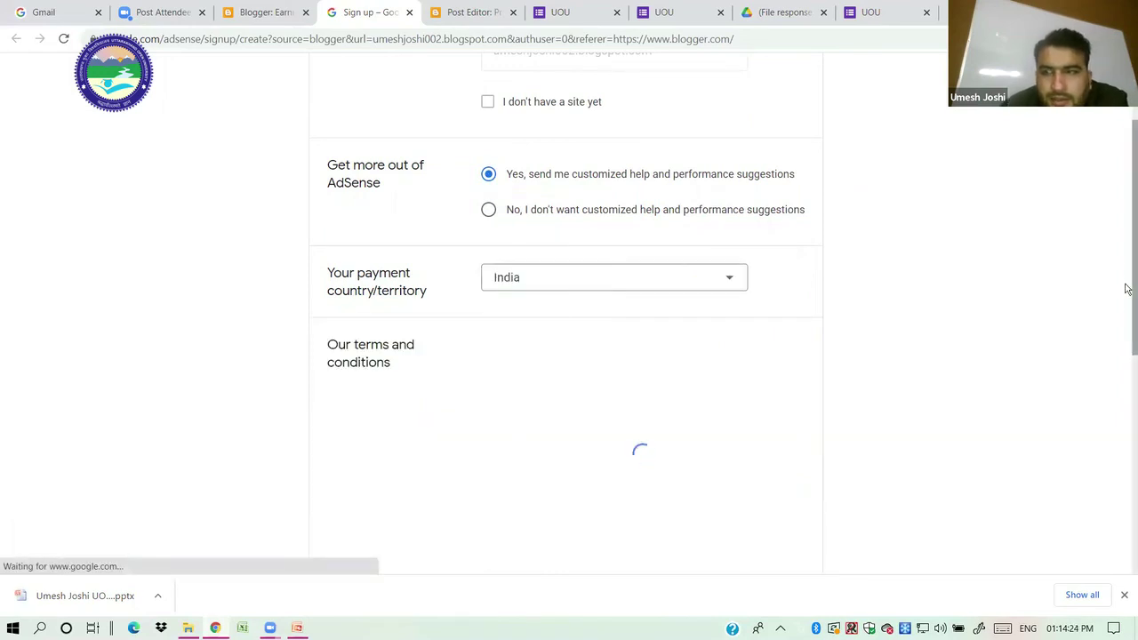
scroll(1127, 379, "down", 1)
scroll(1127, 379, "down", 5)
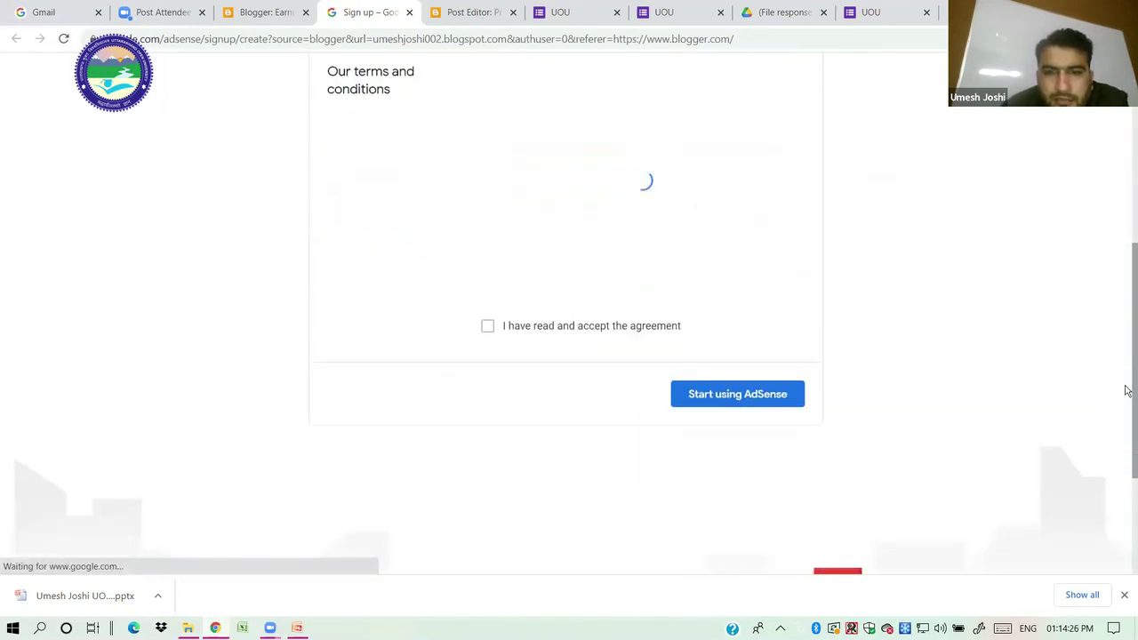
scroll(1126, 375, "up", 1)
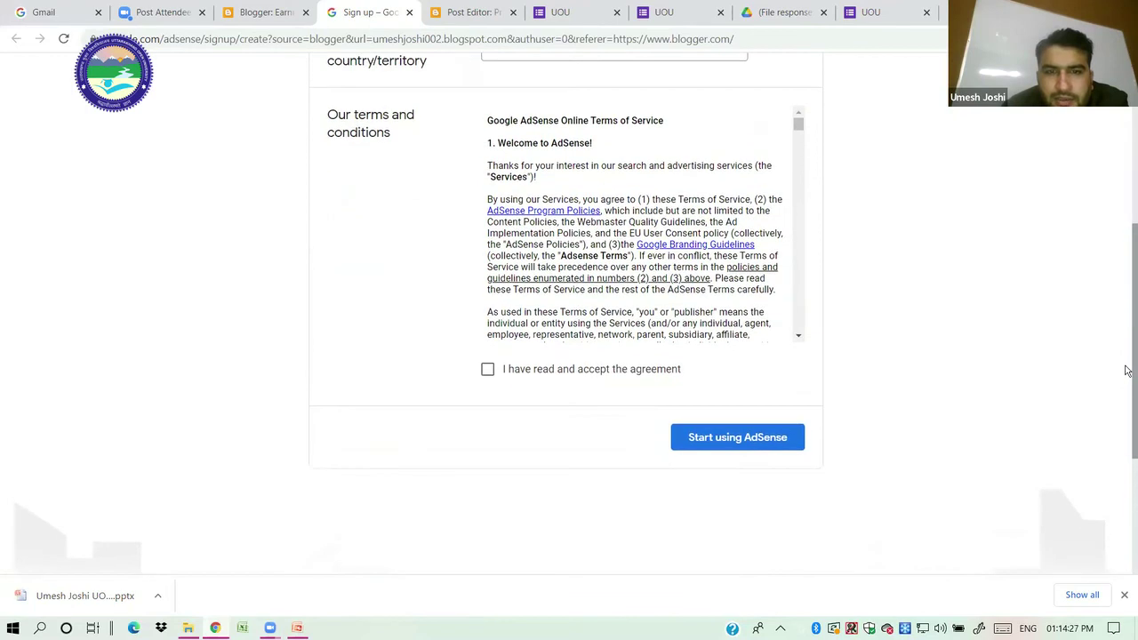
left_click(487, 369)
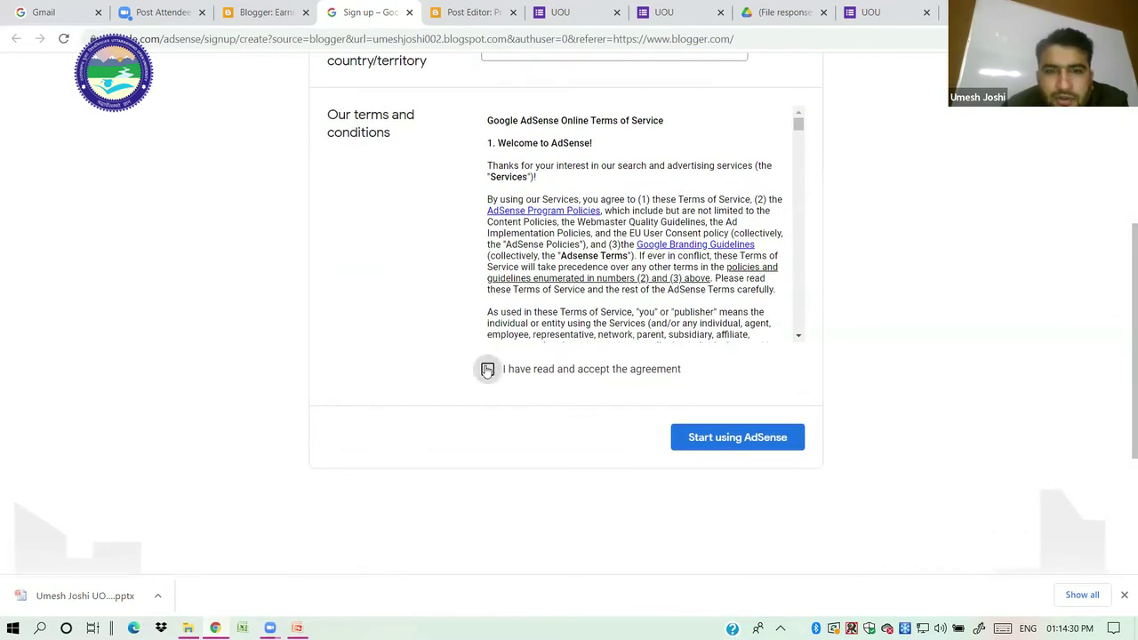
left_click(727, 441)
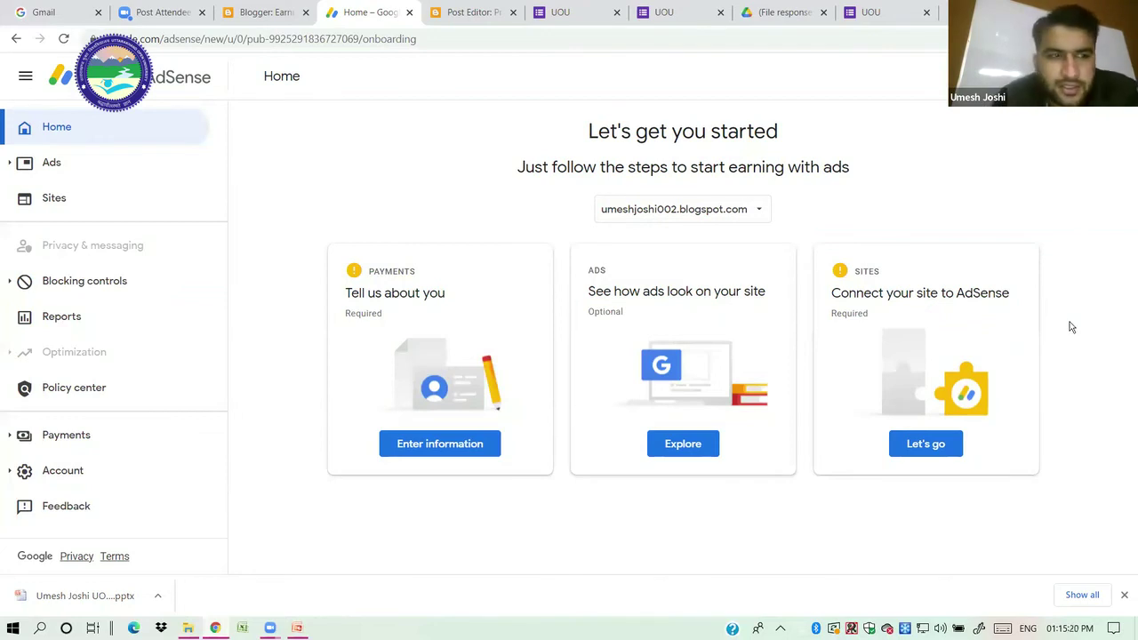
Step: Check Blocking controls and the Ad review center for the blog's site, then return to Blogger
left_click(77, 283)
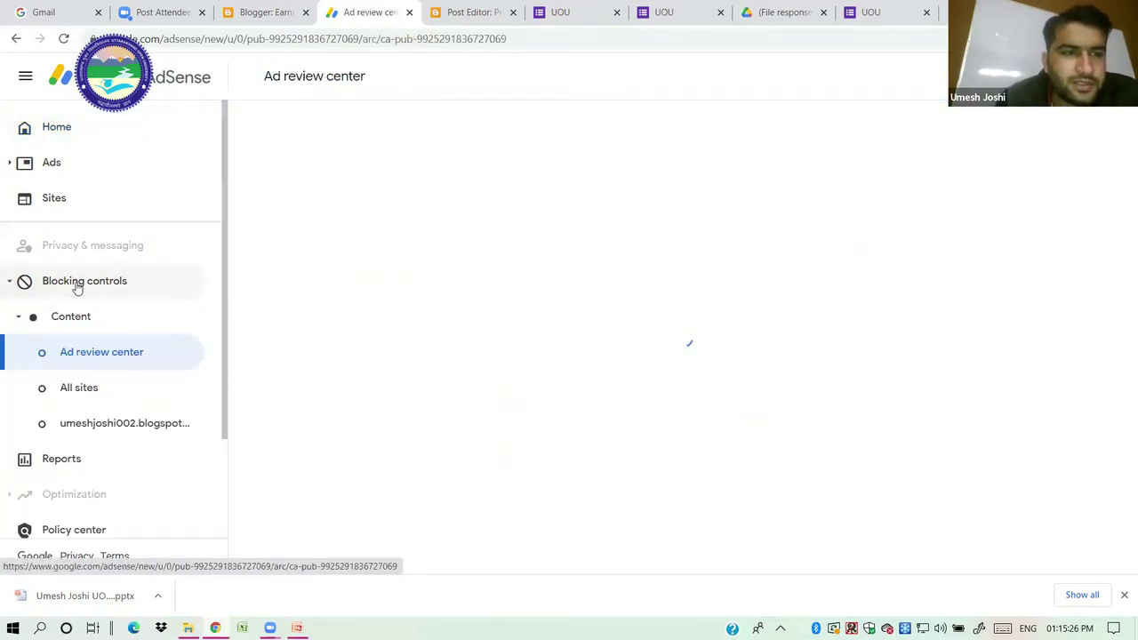
left_click(82, 356)
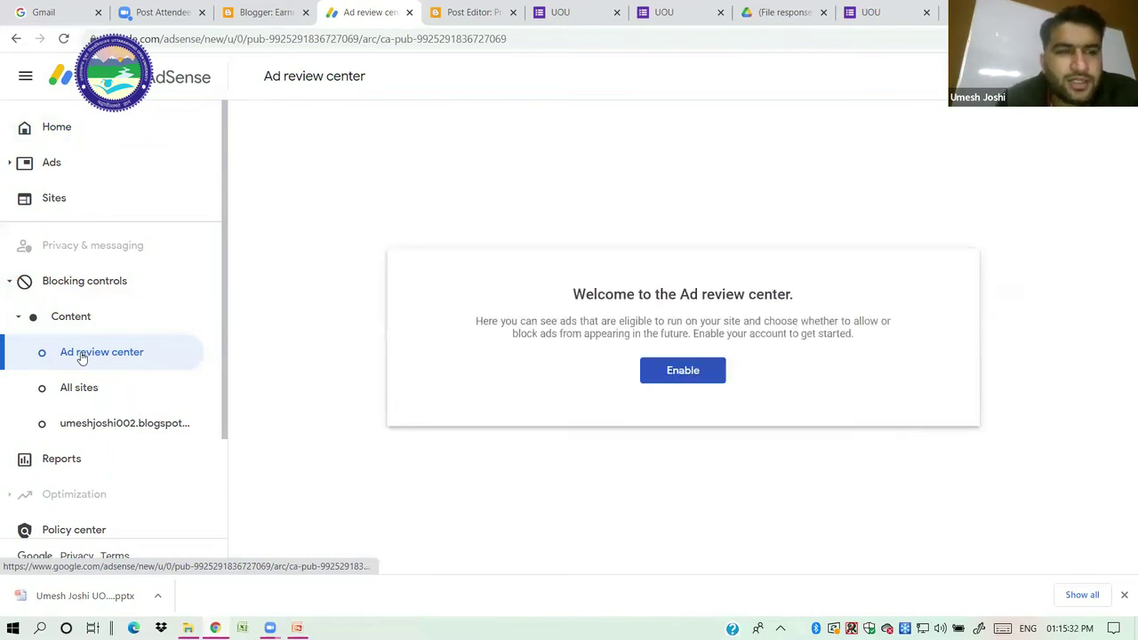
left_click(82, 427)
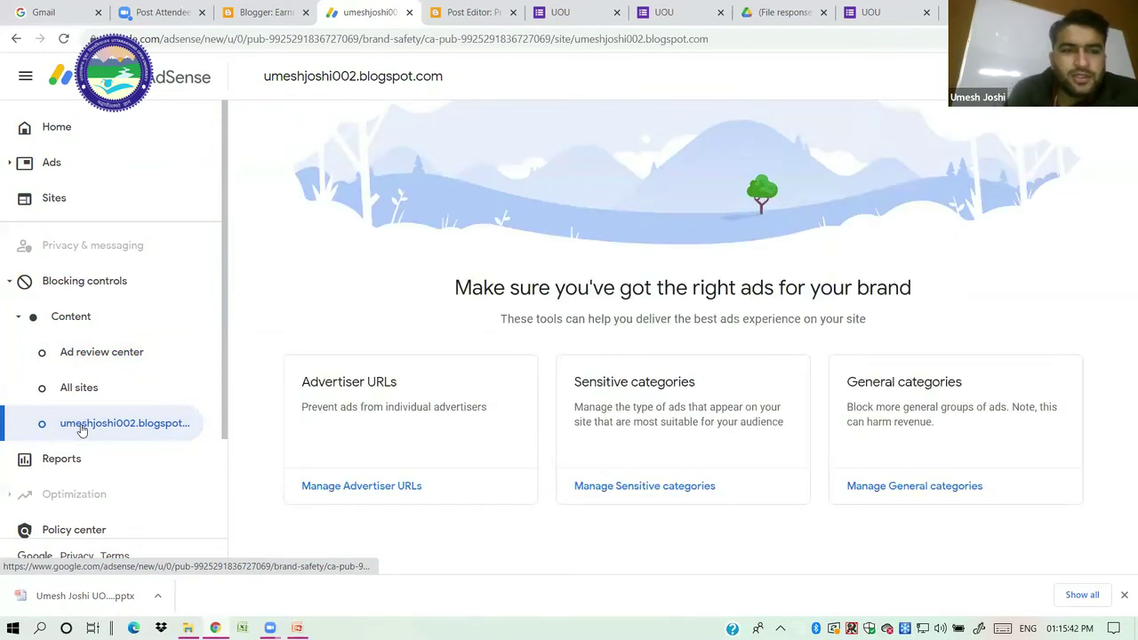
left_click(57, 127)
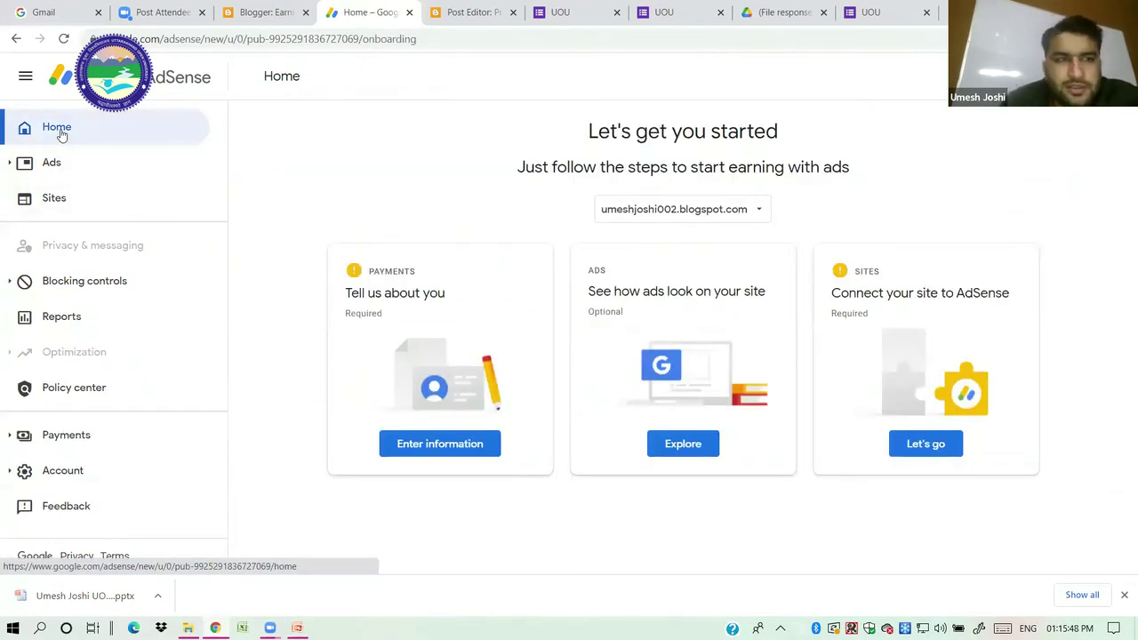
left_click(227, 12)
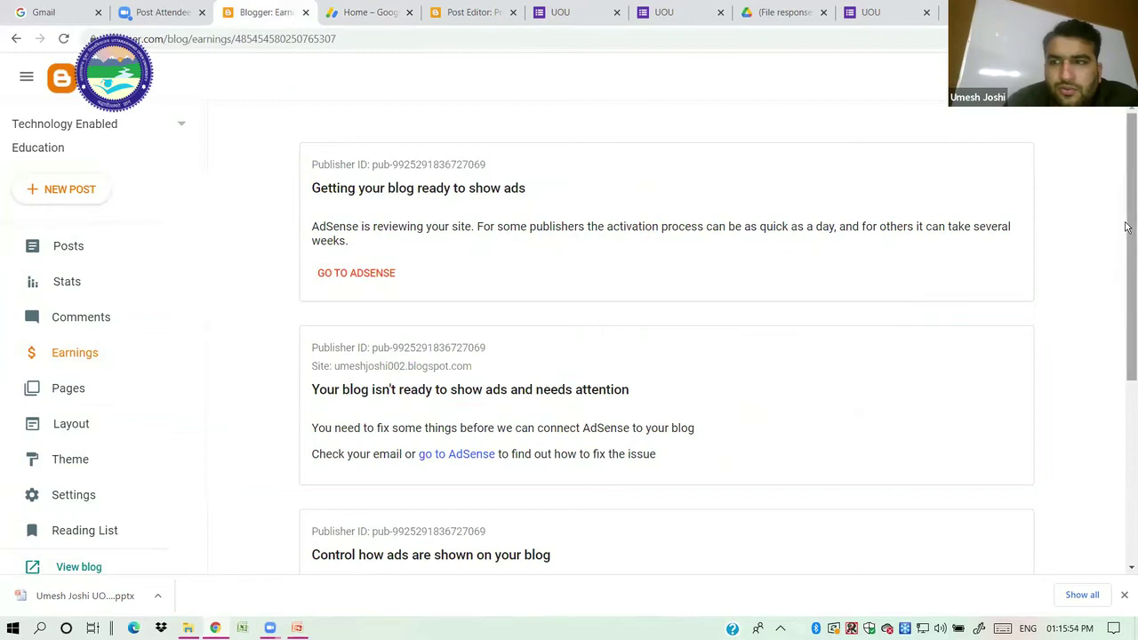
Step: Scroll past the AdSense notices on Earnings and go to the blog's Layout page
scroll(1126, 226, "down", 1)
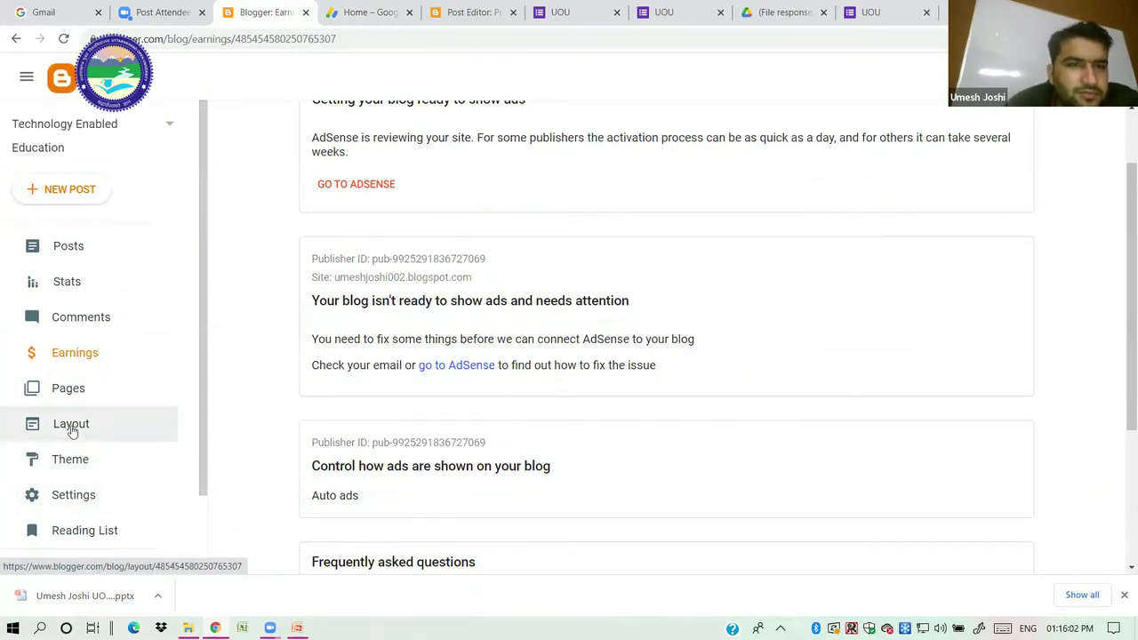
left_click(71, 426)
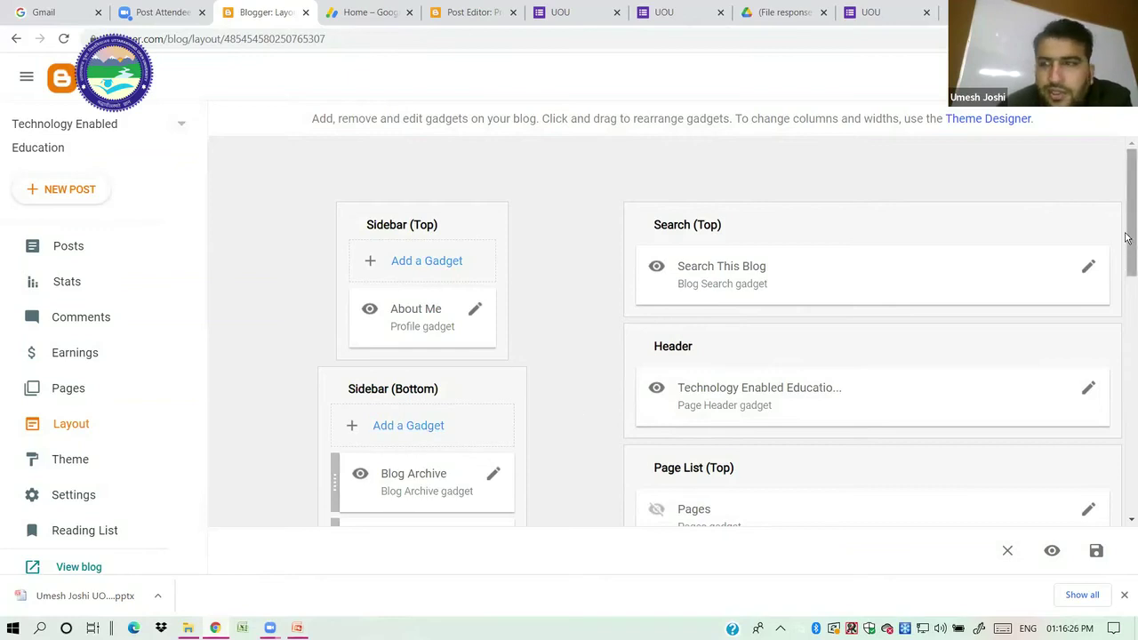
Step: Try dragging the Labels gadget below Report Abuse, then go to the Theme page
left_click_drag(1126, 238, 1126, 324)
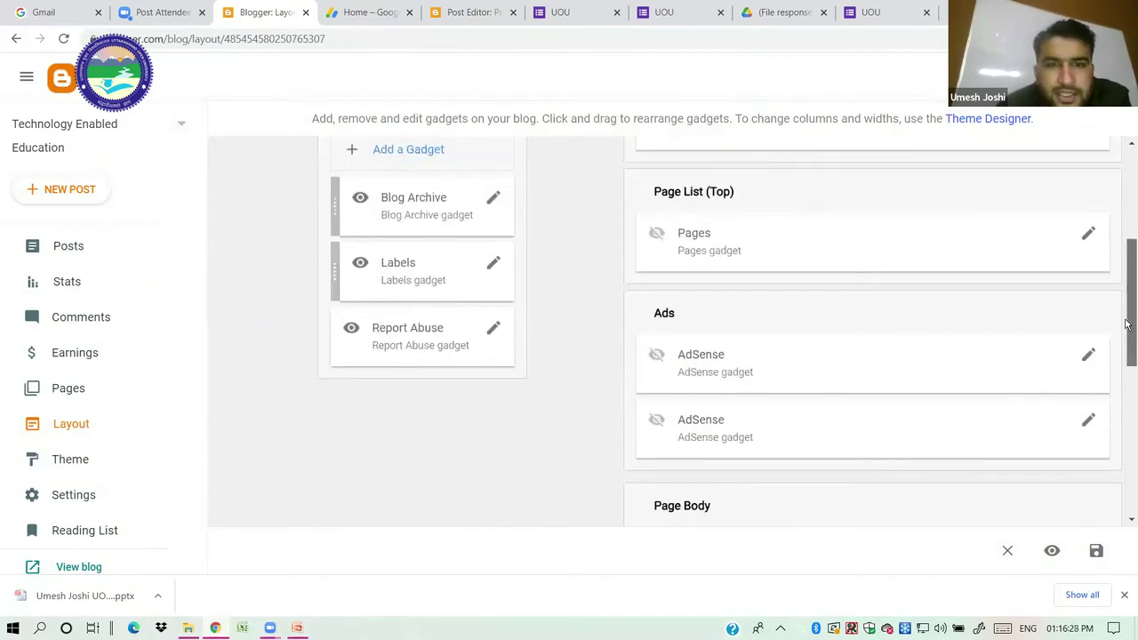
left_click_drag(333, 269, 328, 474)
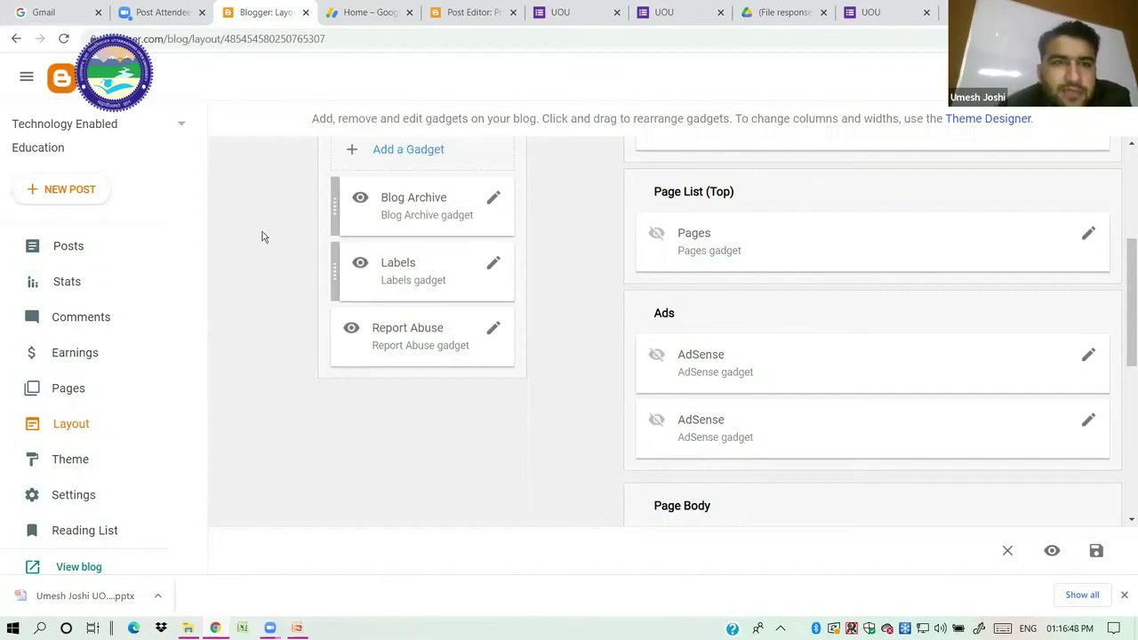
left_click(79, 459)
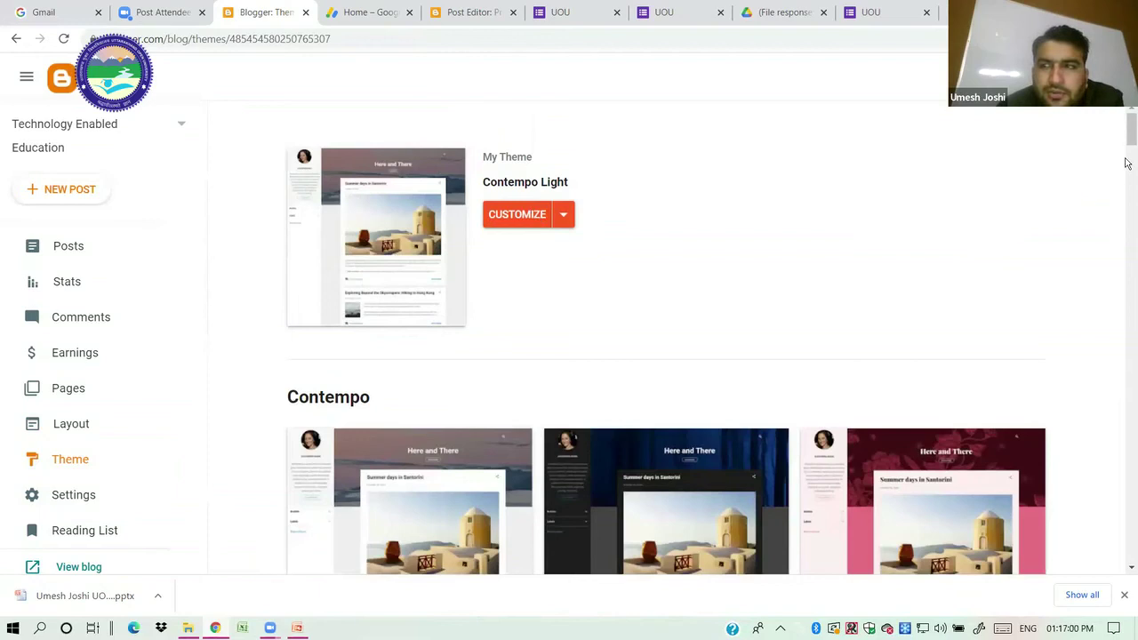
Step: Browse the blog Settings and the Reading List, then open the live blog in a new tab
left_click_drag(1126, 178, 1124, 147)
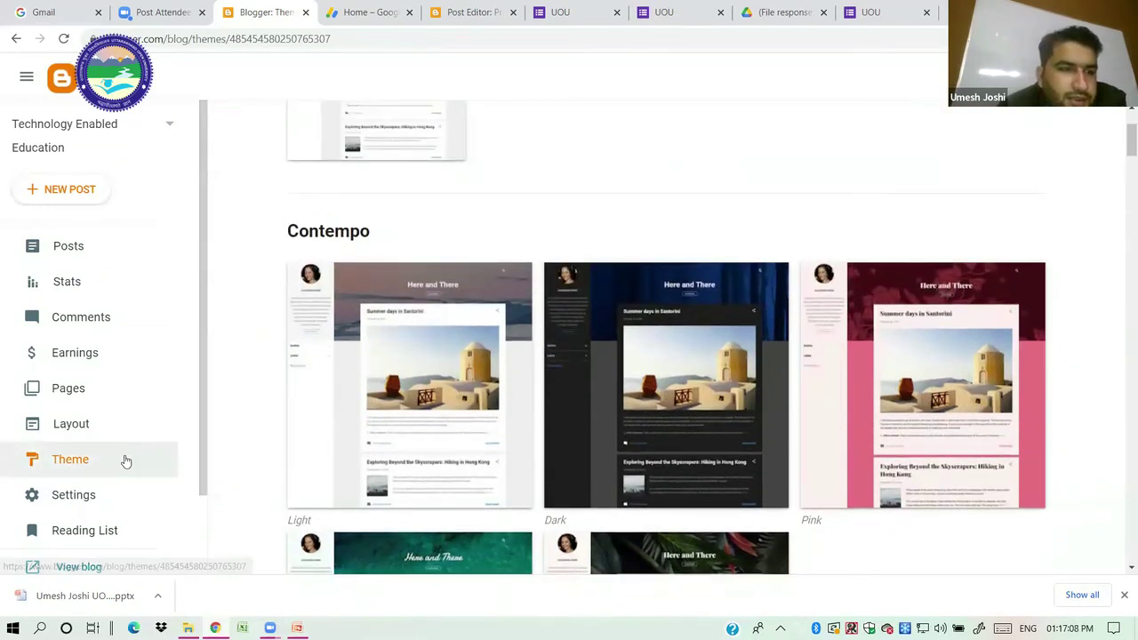
left_click(77, 496)
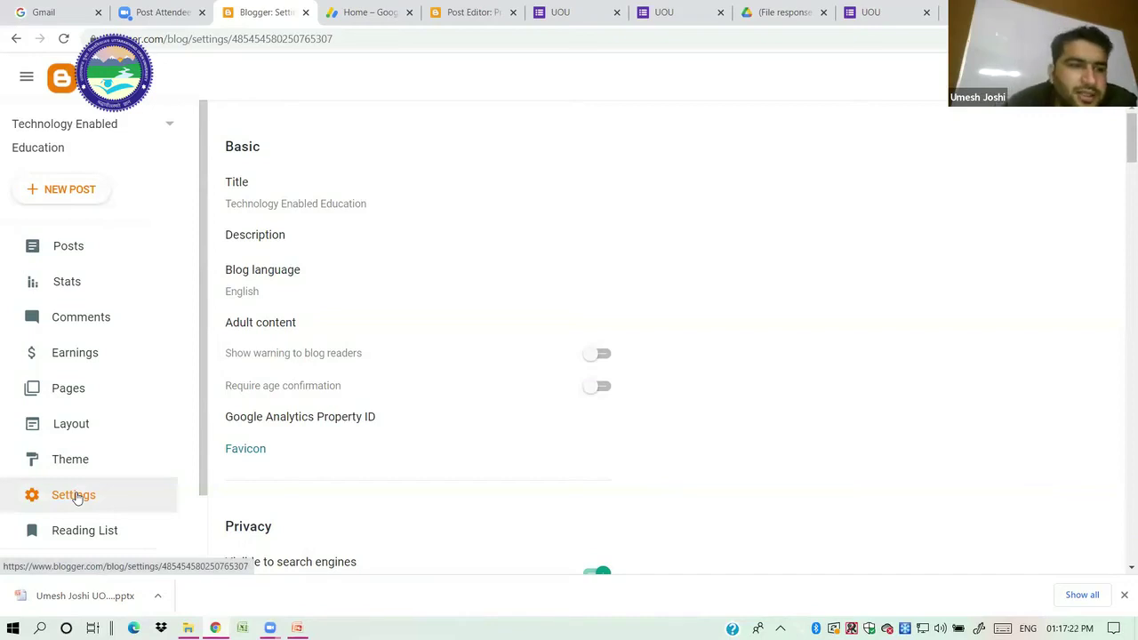
scroll(133, 435, "down", 1)
left_click(114, 456)
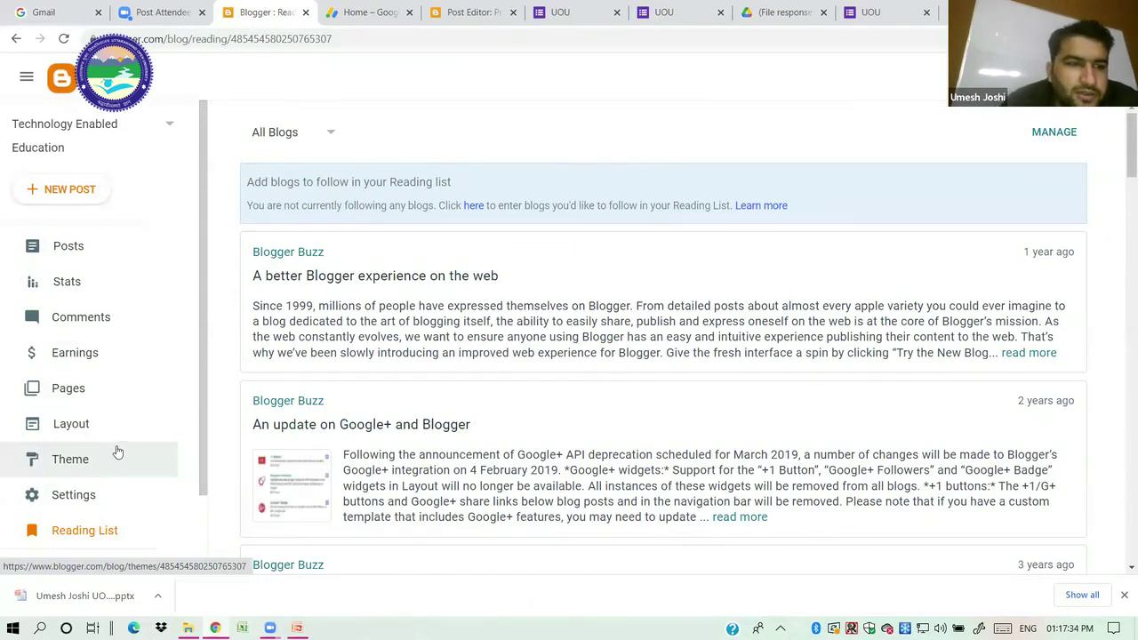
scroll(198, 315, "down", 2)
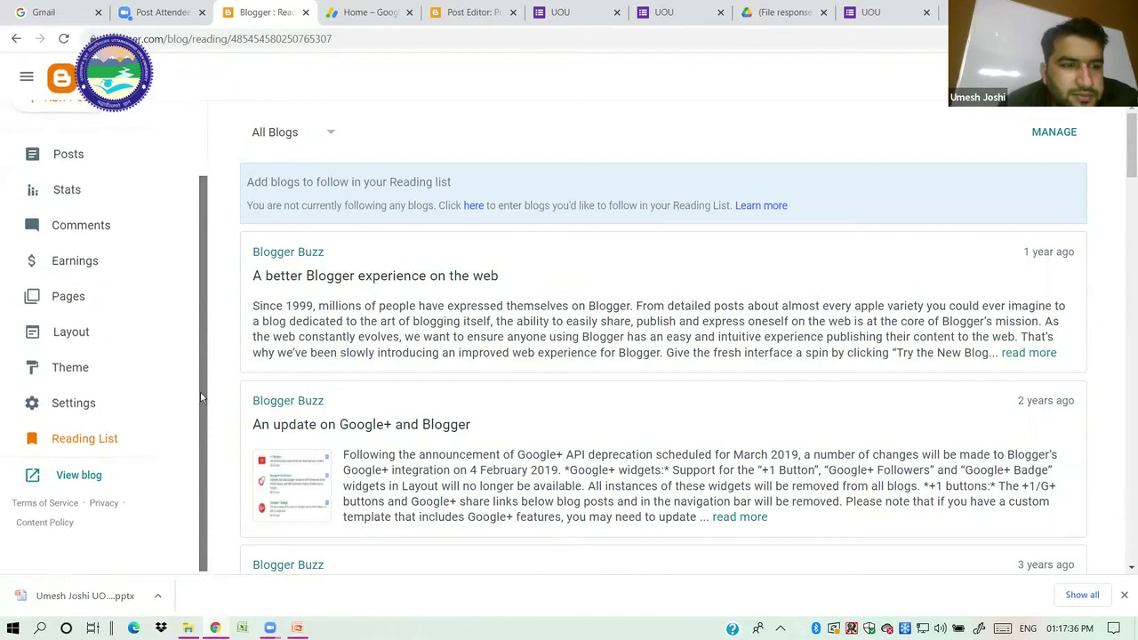
left_click(66, 474)
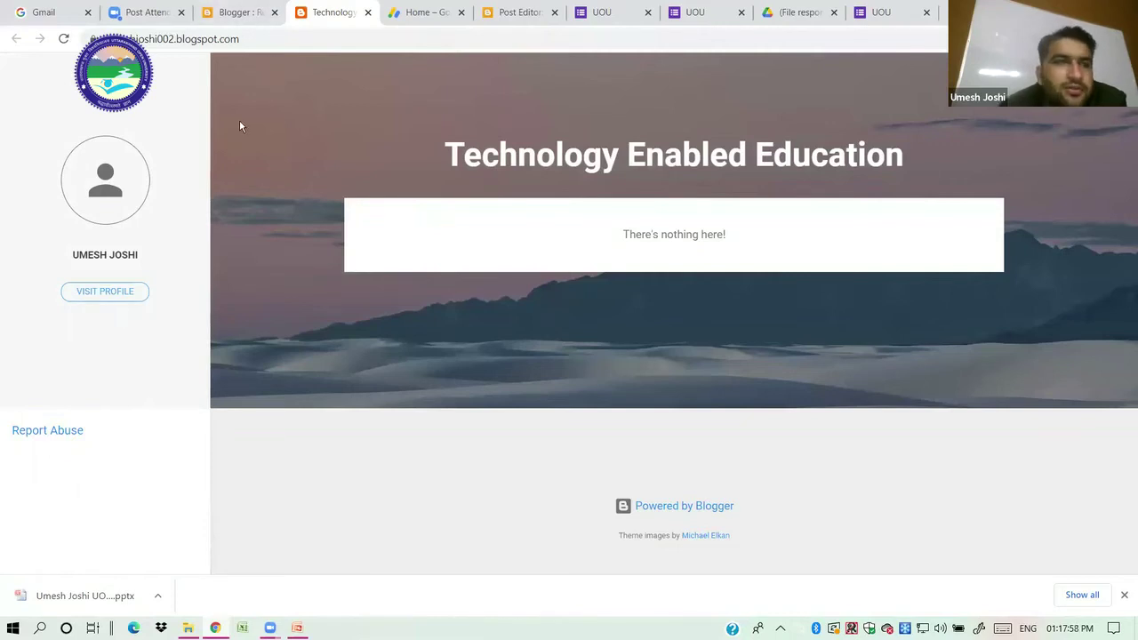
Step: Return to the Blogger Reading List, then minimize the browser to reveal the desktop
left_click(224, 12)
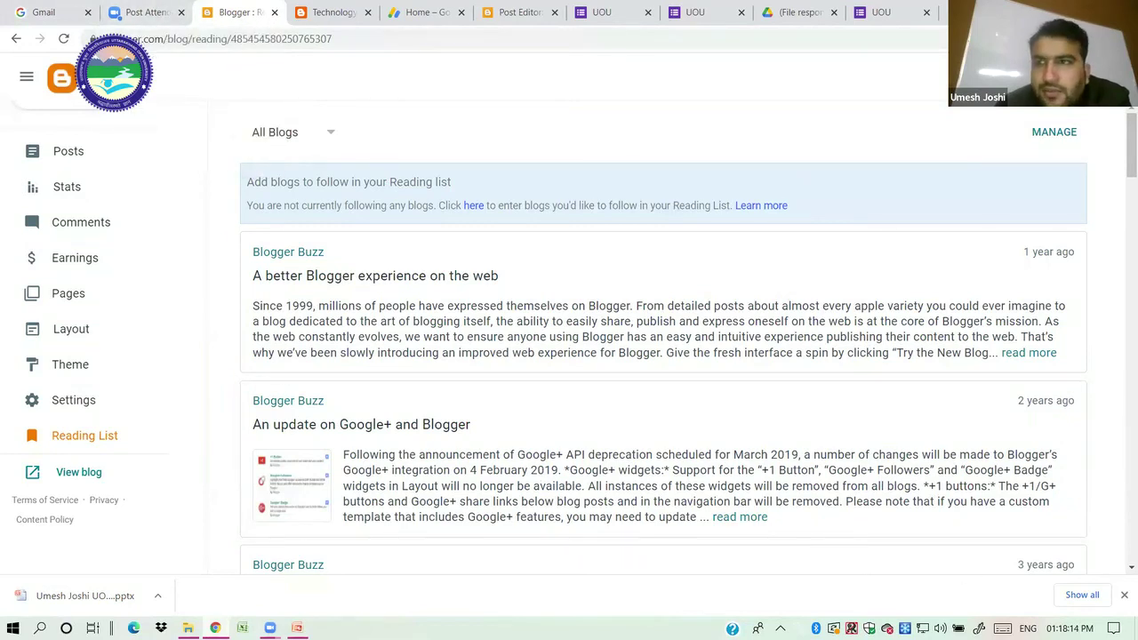
key("super+d")
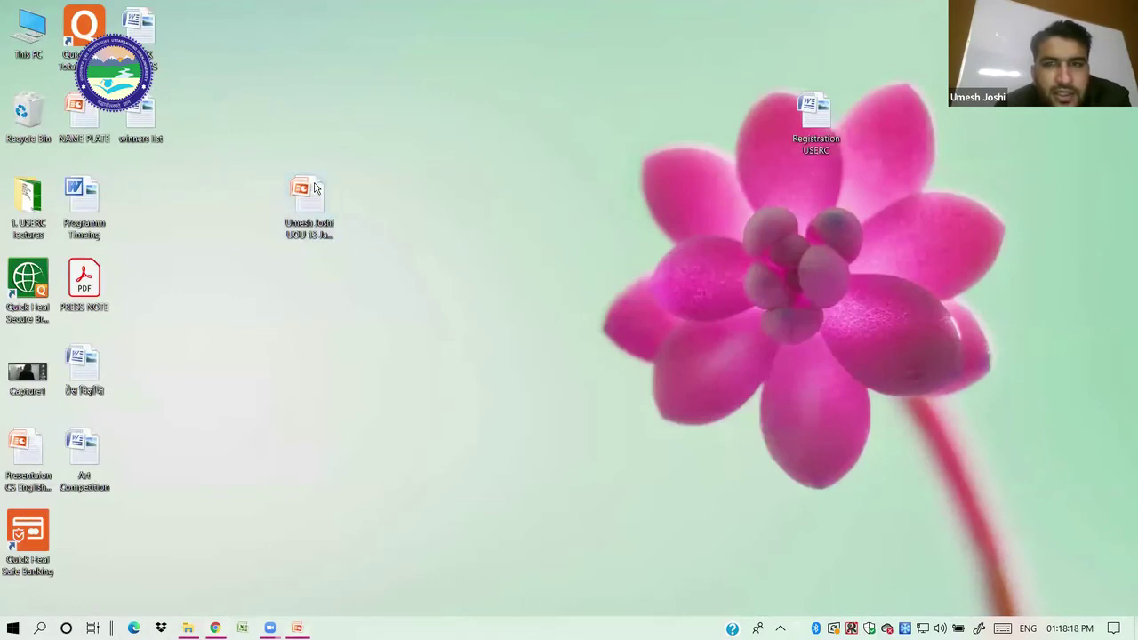
Step: Open the lecture .pptx presentation from the desktop in PowerPoint
double_click(311, 190)
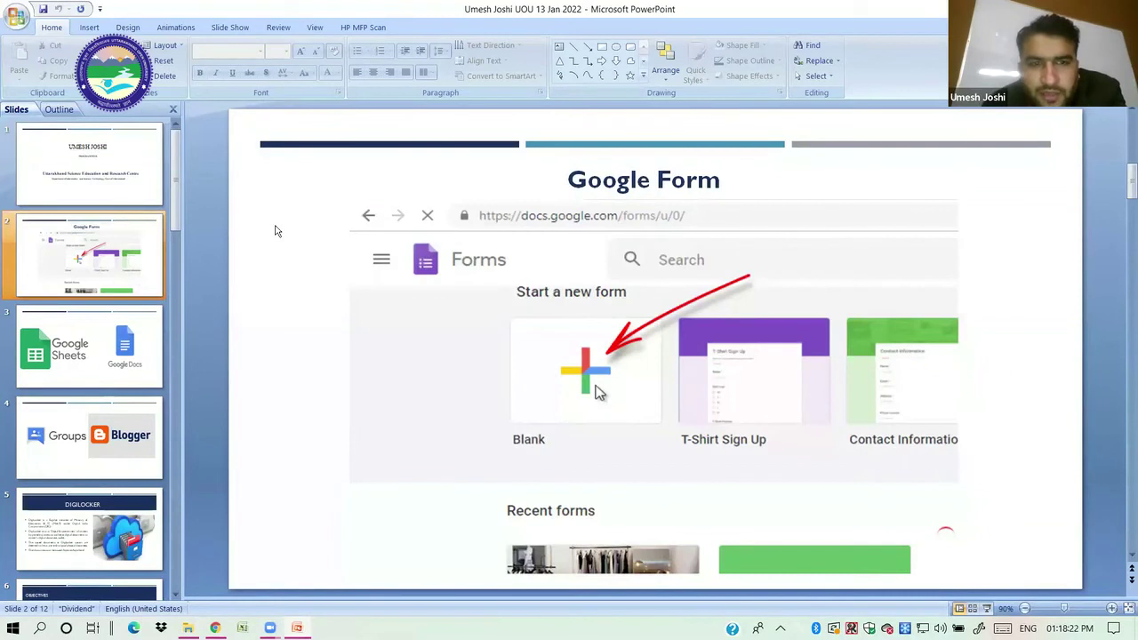
scroll(275, 231, "down", 1)
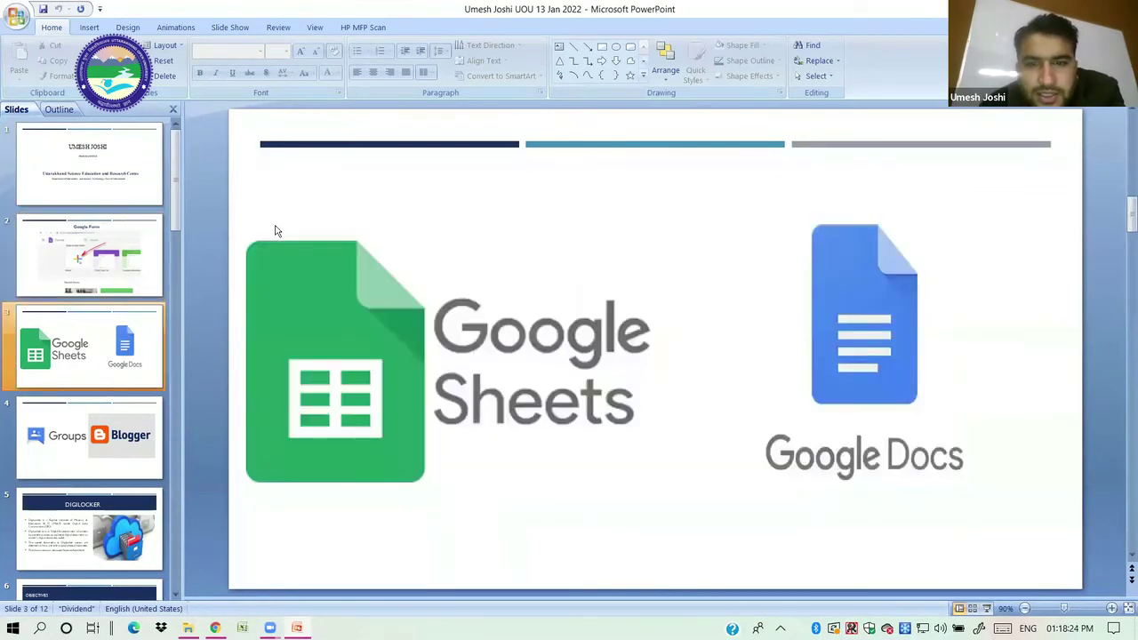
scroll(275, 232, "up", 1)
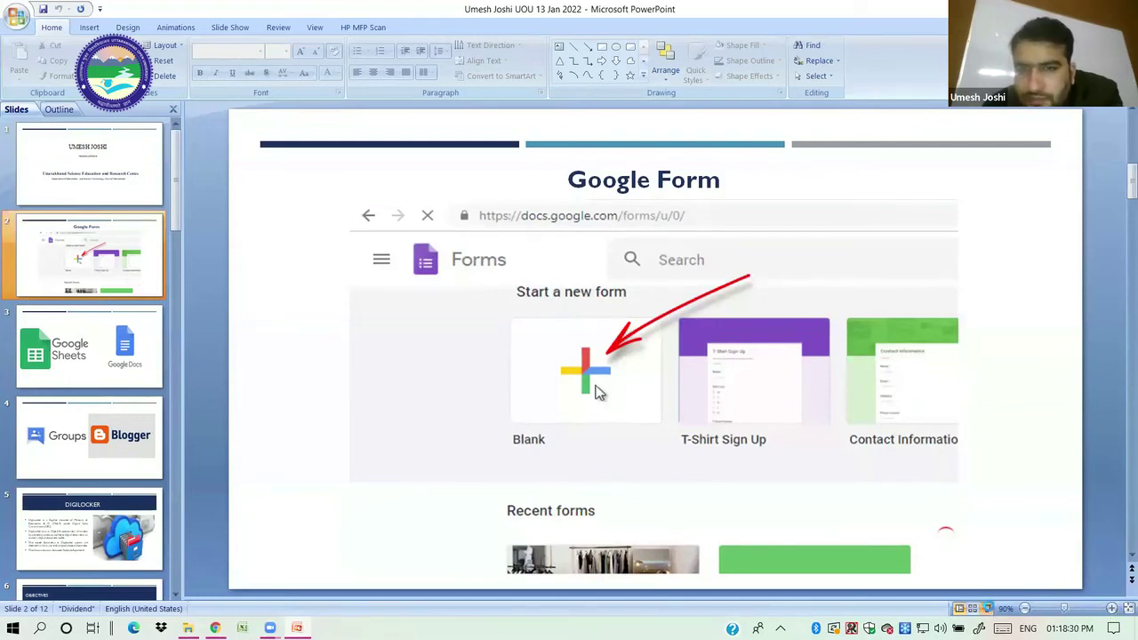
Step: Present the slides full screen up to the DigiLocker slide, end the show, and hide PowerPoint
left_click(987, 608)
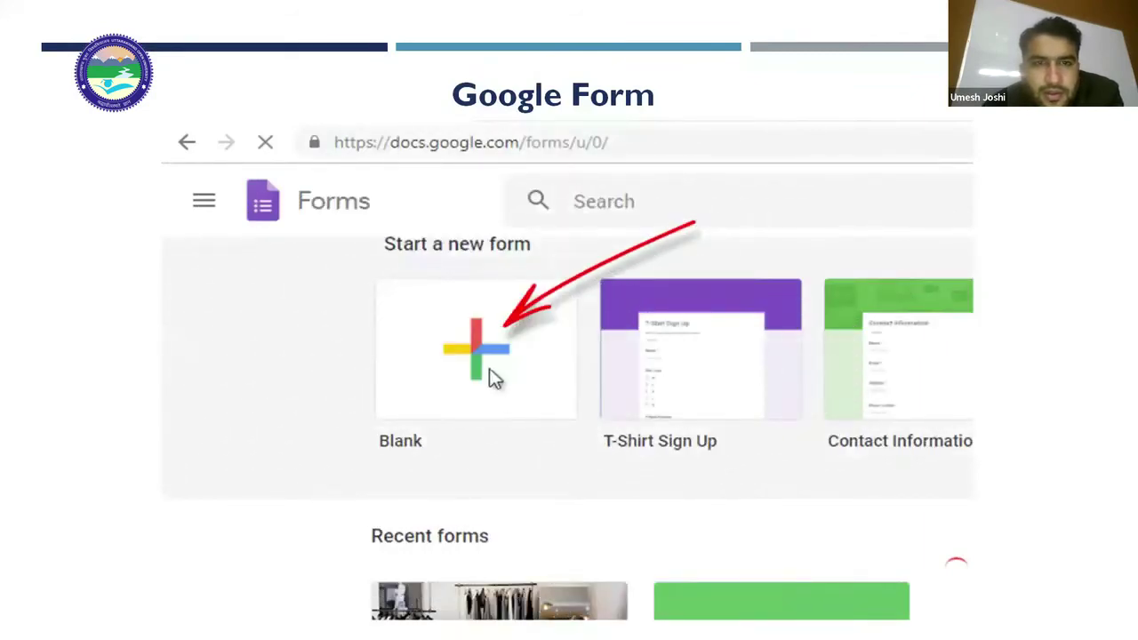
key("Right")
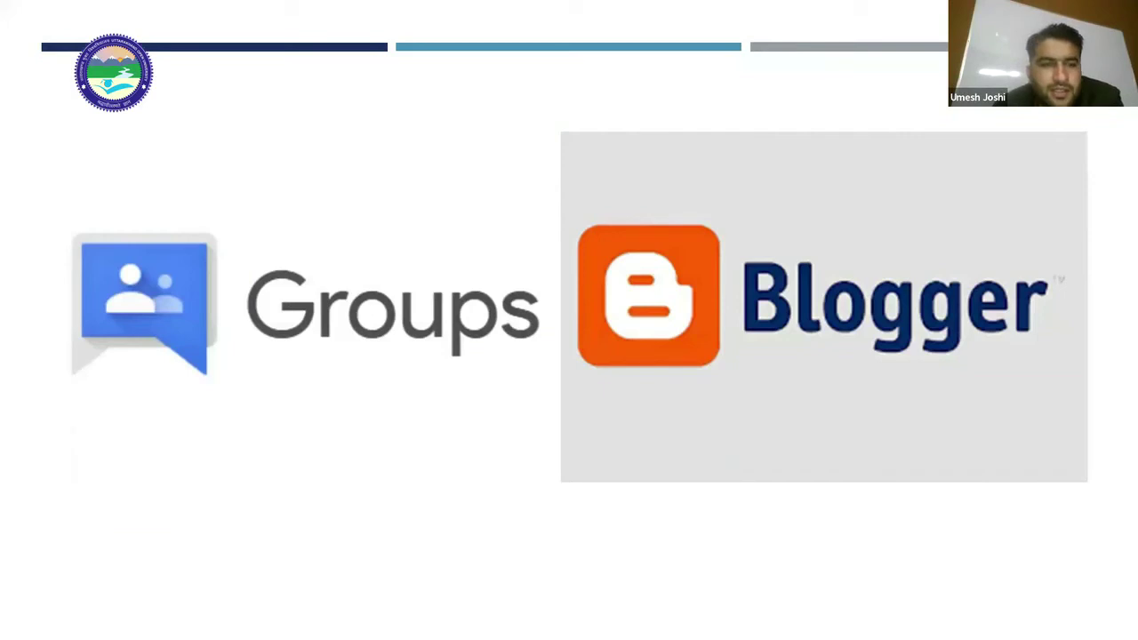
key("Right")
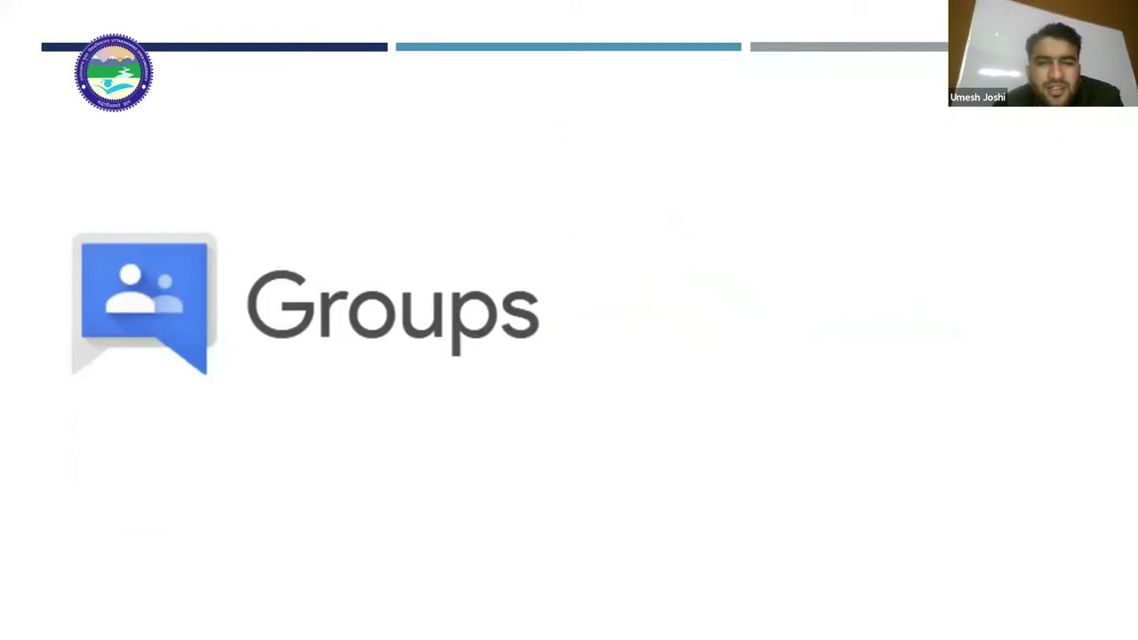
key("Right")
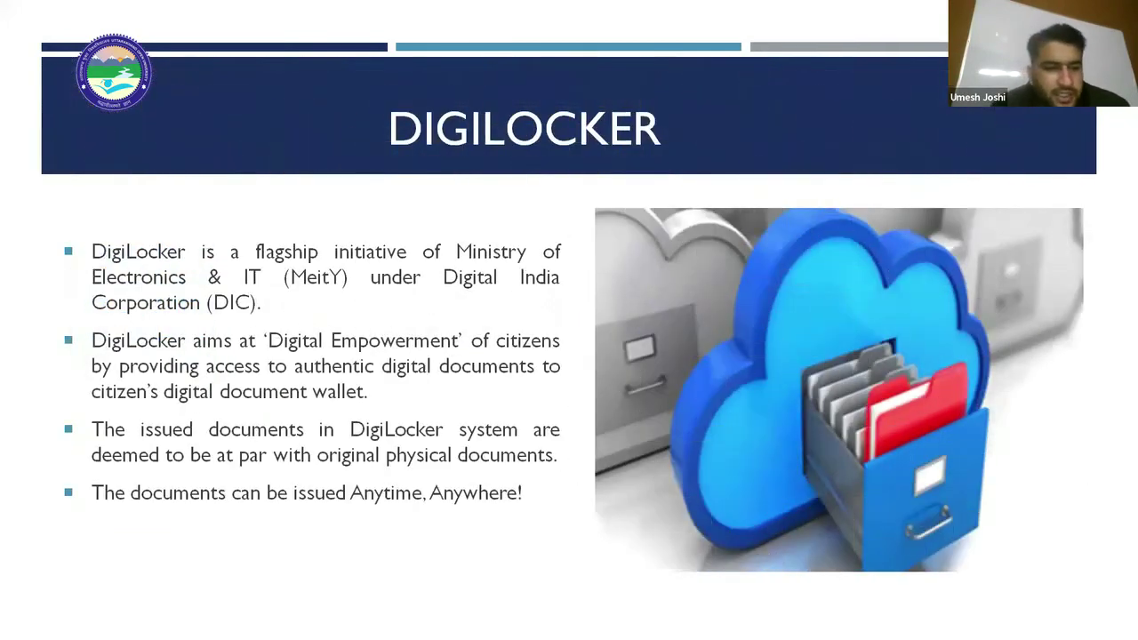
key("Escape")
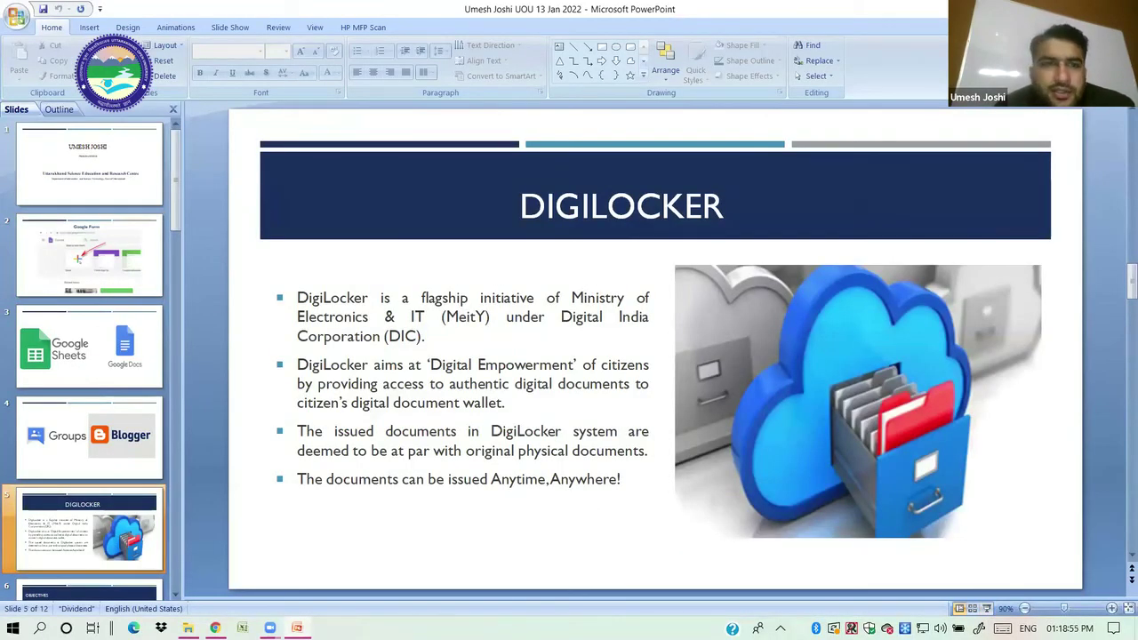
key("super+d")
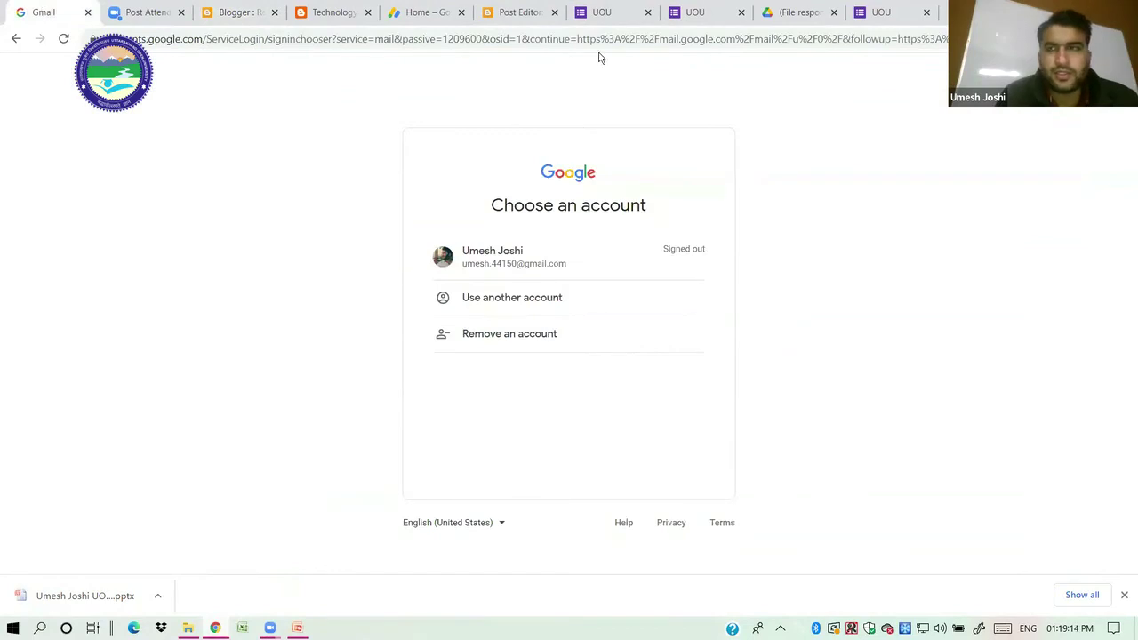
Step: Load google.com in the address bar and view the Google apps grid
left_click(585, 41)
type("g")
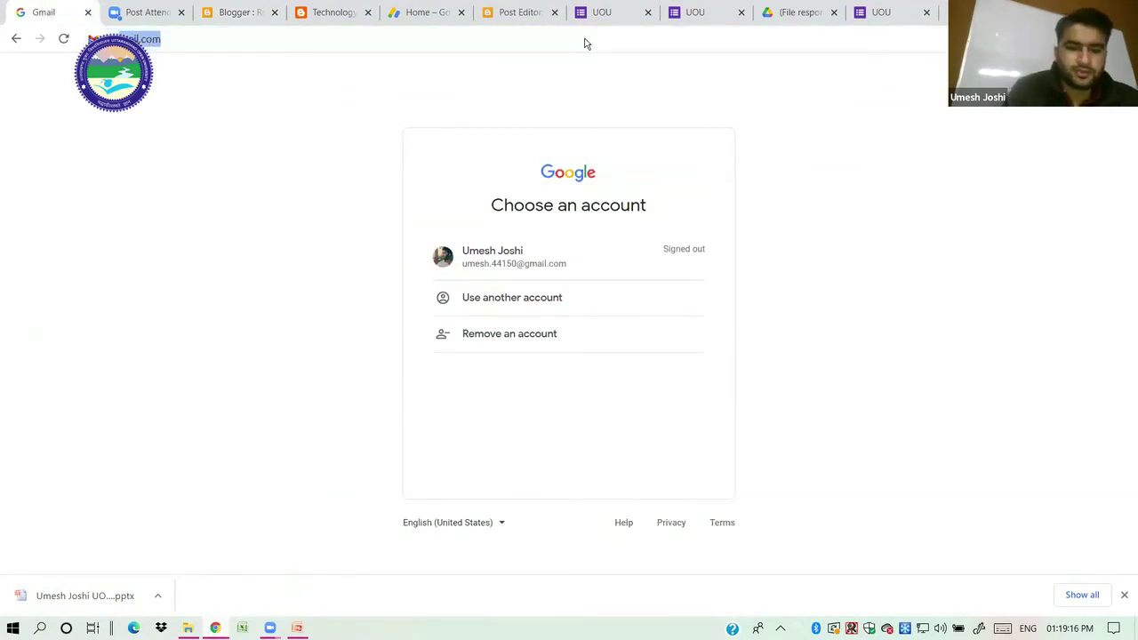
type("oogle.com")
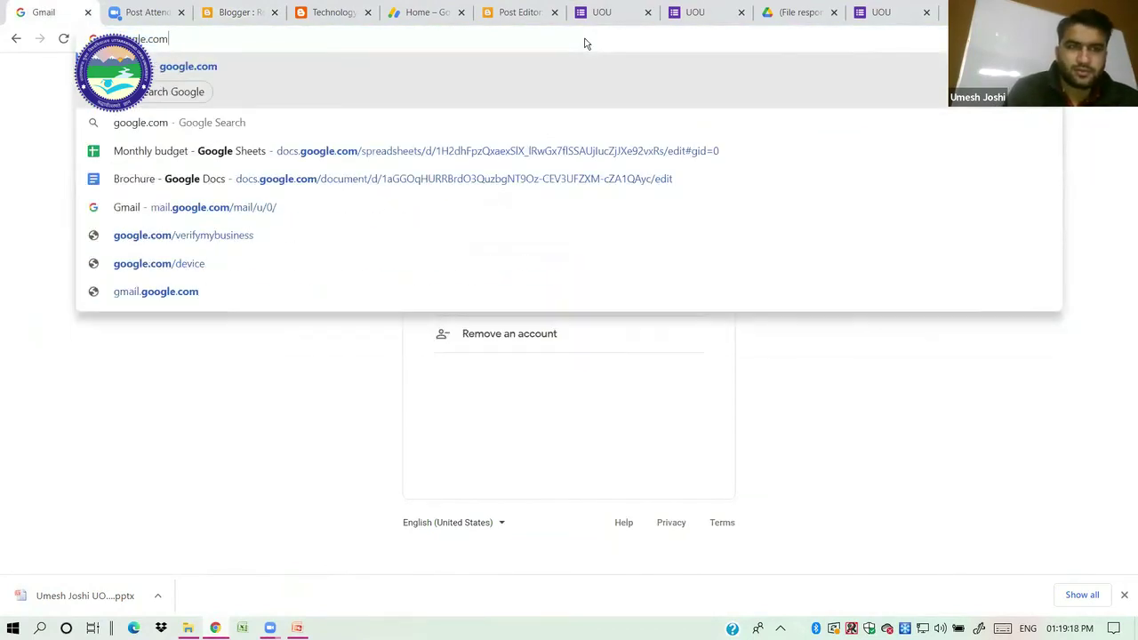
key("Return")
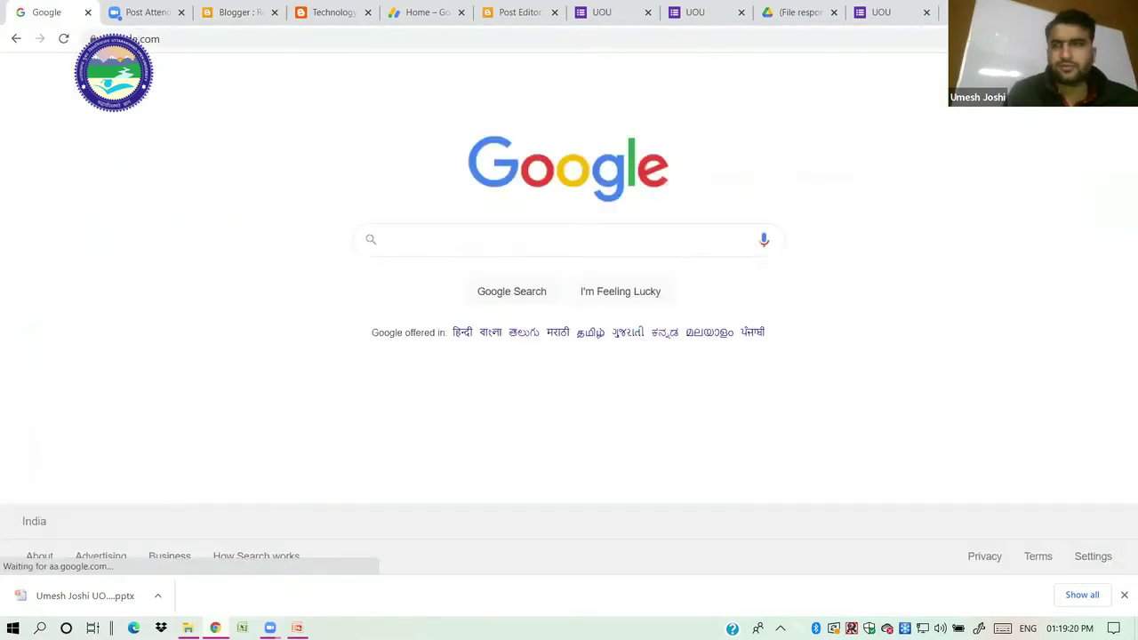
left_click(1074, 39)
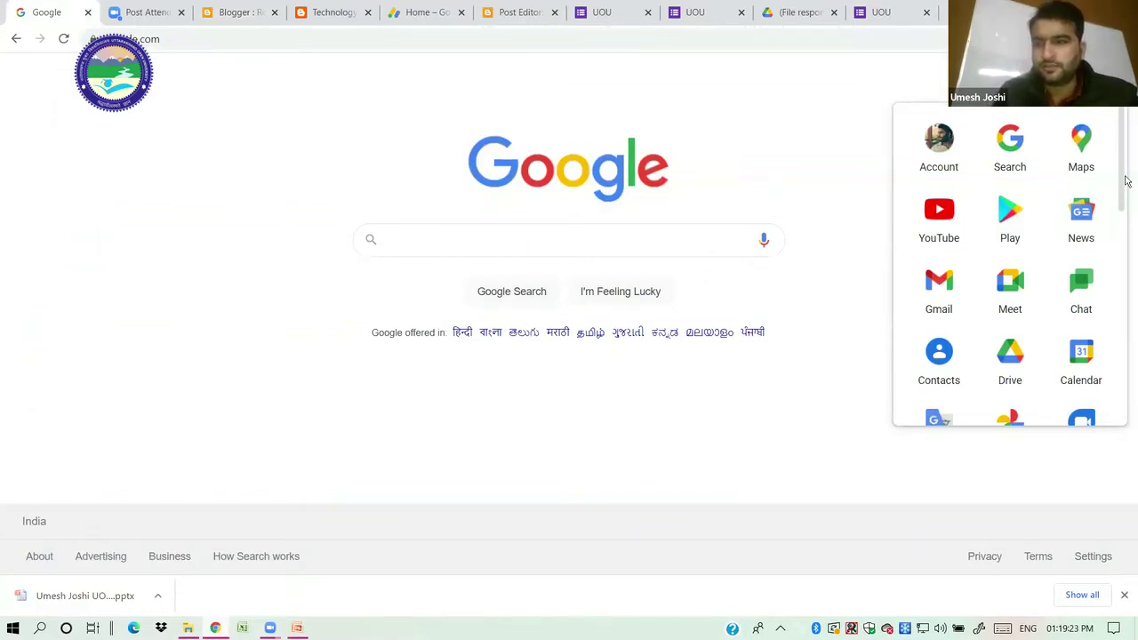
mouse_move(1123, 178)
left_mouse_down()
mouse_move(1125, 382)
mouse_move(1119, 171)
left_mouse_up()
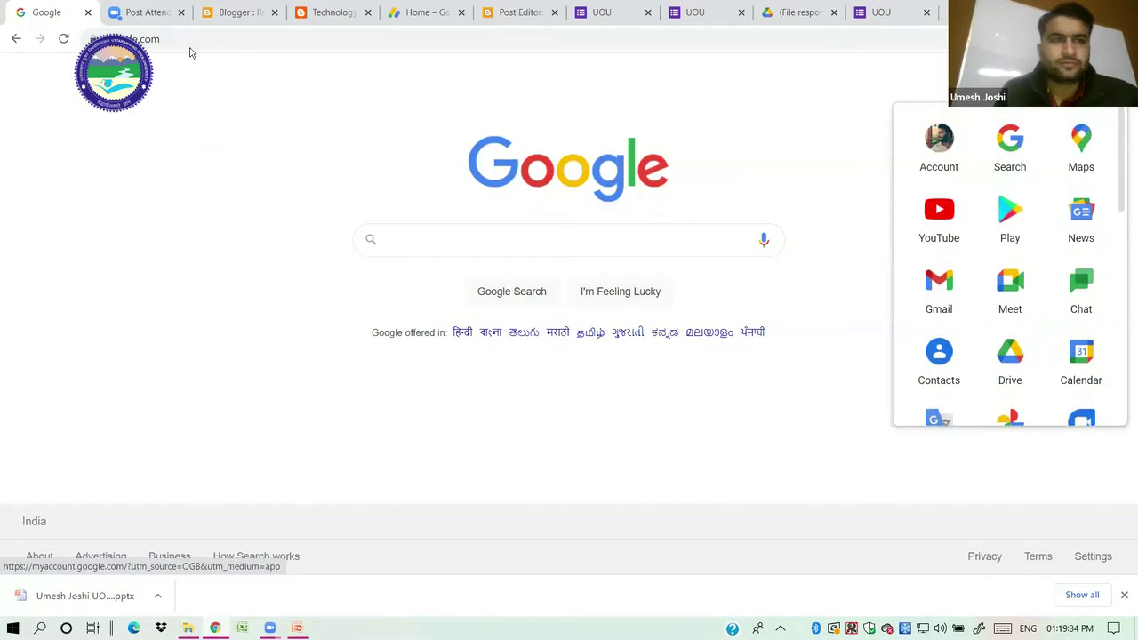
Step: Search Google for 'google groups'
left_click(508, 233)
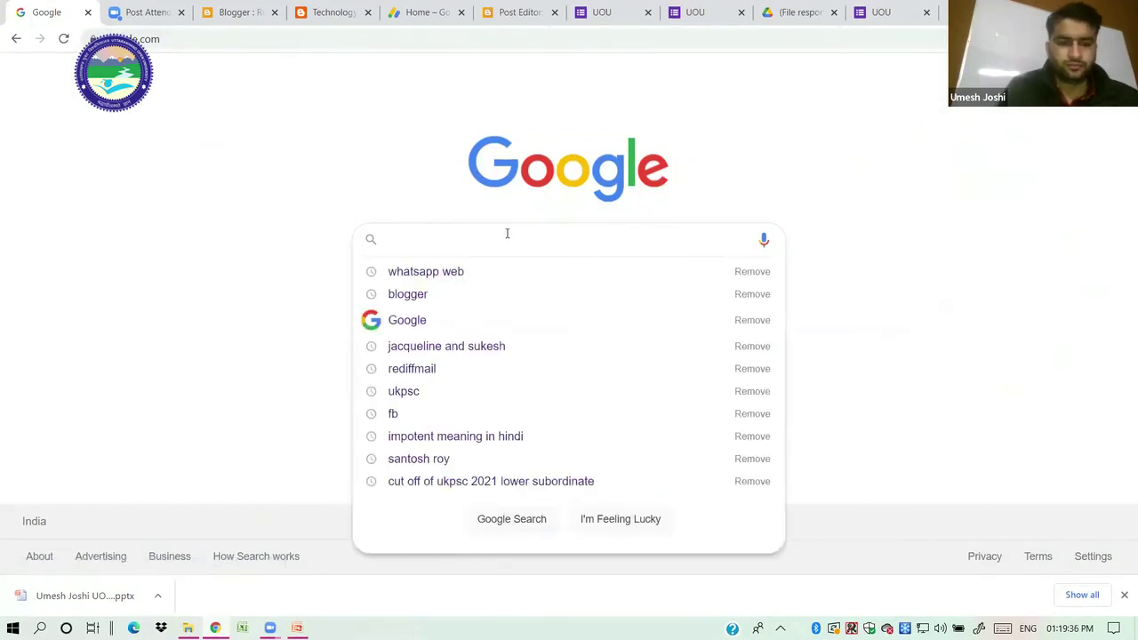
type("google ")
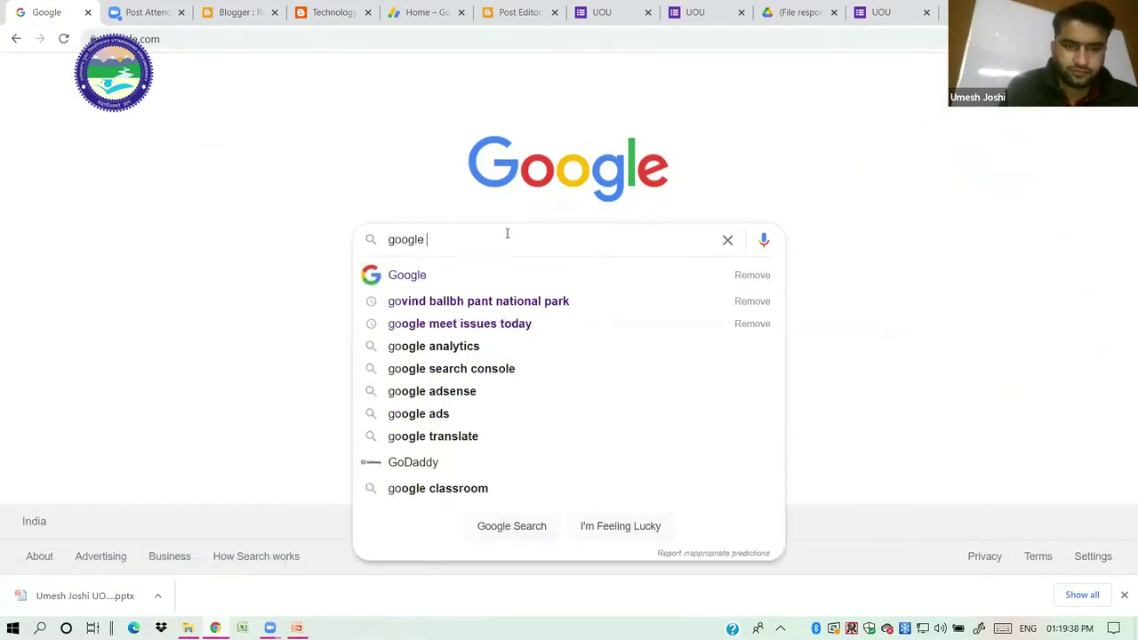
type("group")
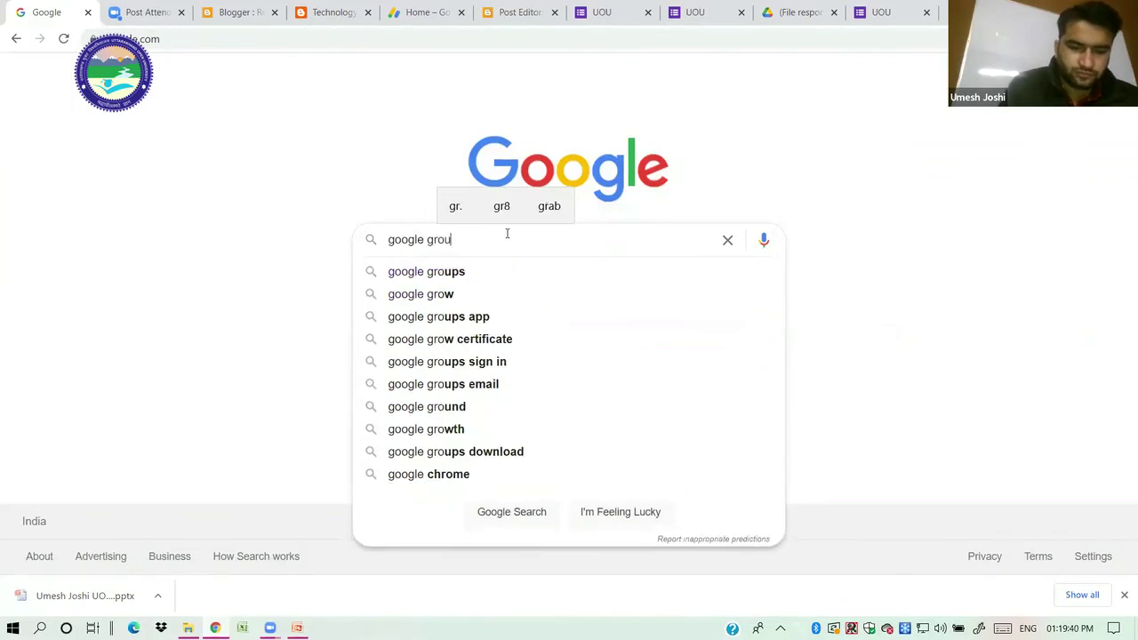
type("s")
key("Return")
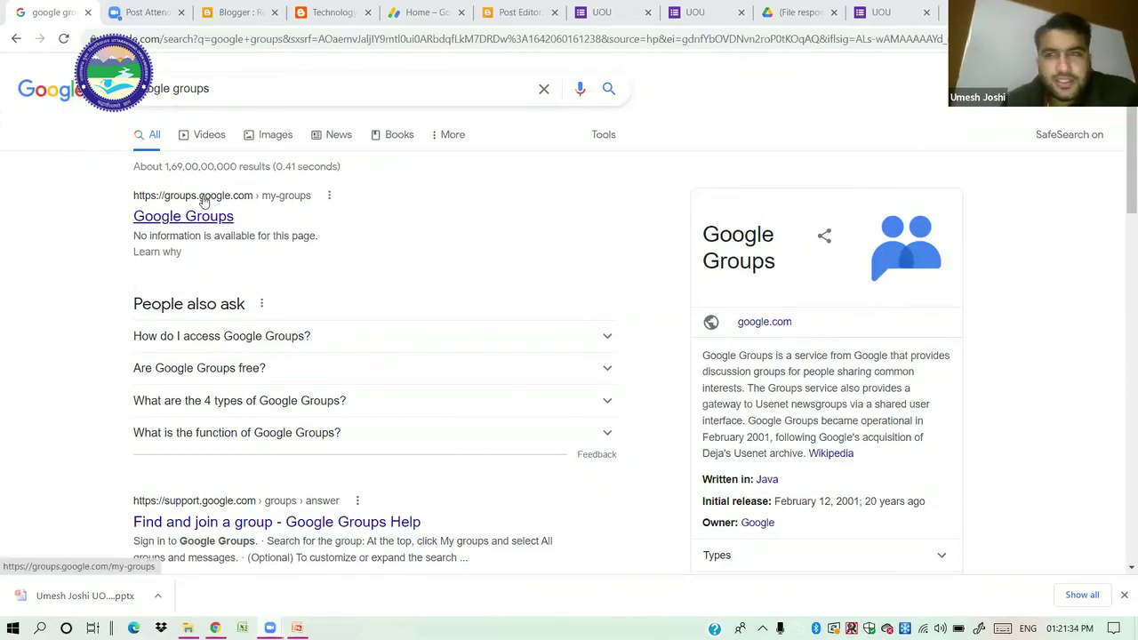
Step: Open the groups.google.com result from the search results
left_click(204, 201)
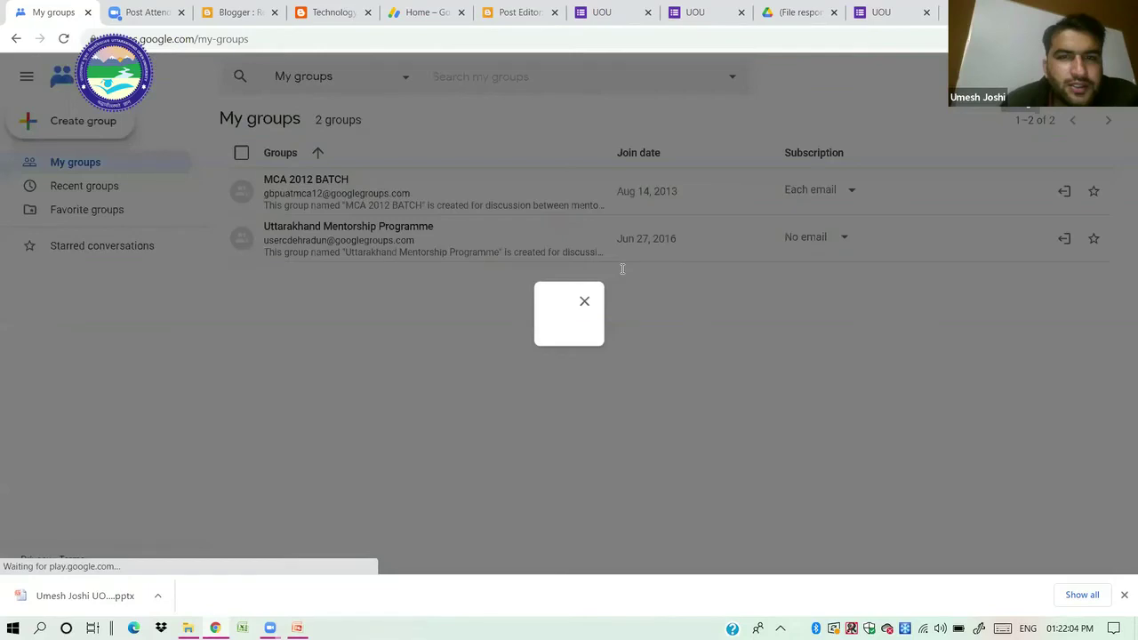
Step: Name the new group 'uou class' with description 'abcd' and continue to privacy settings
left_click(530, 299)
type("uo")
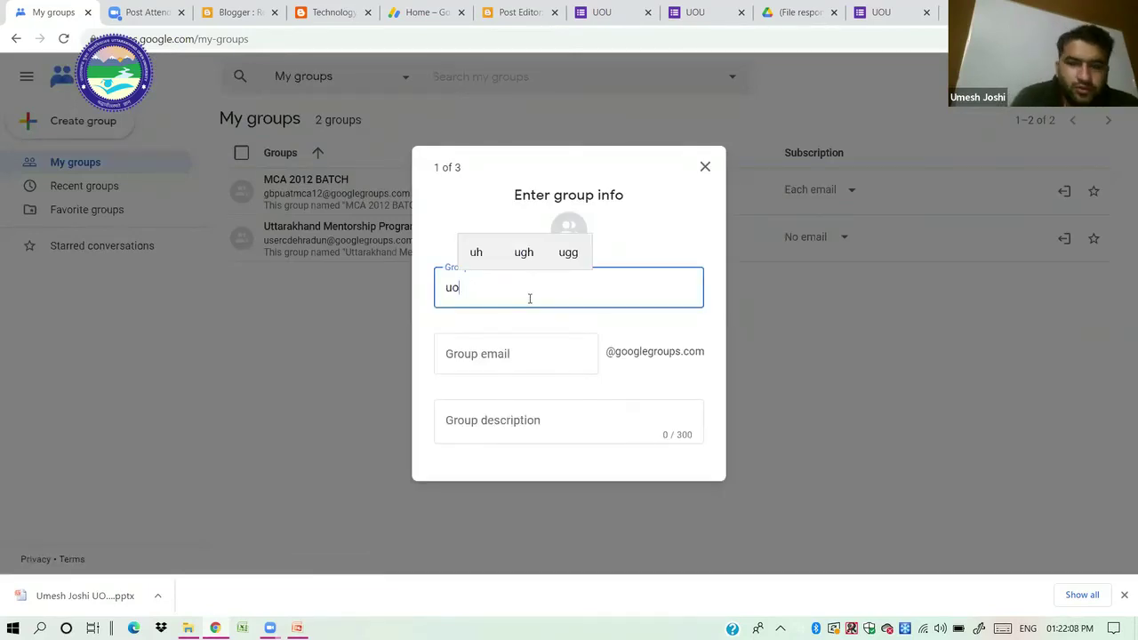
type("u clas")
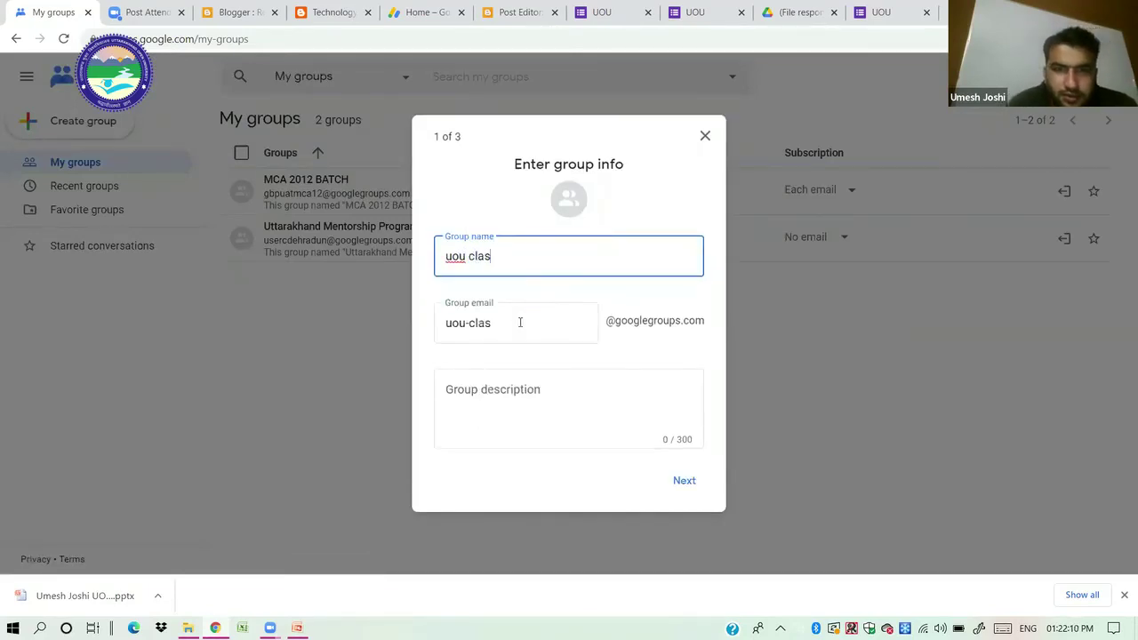
type("ses")
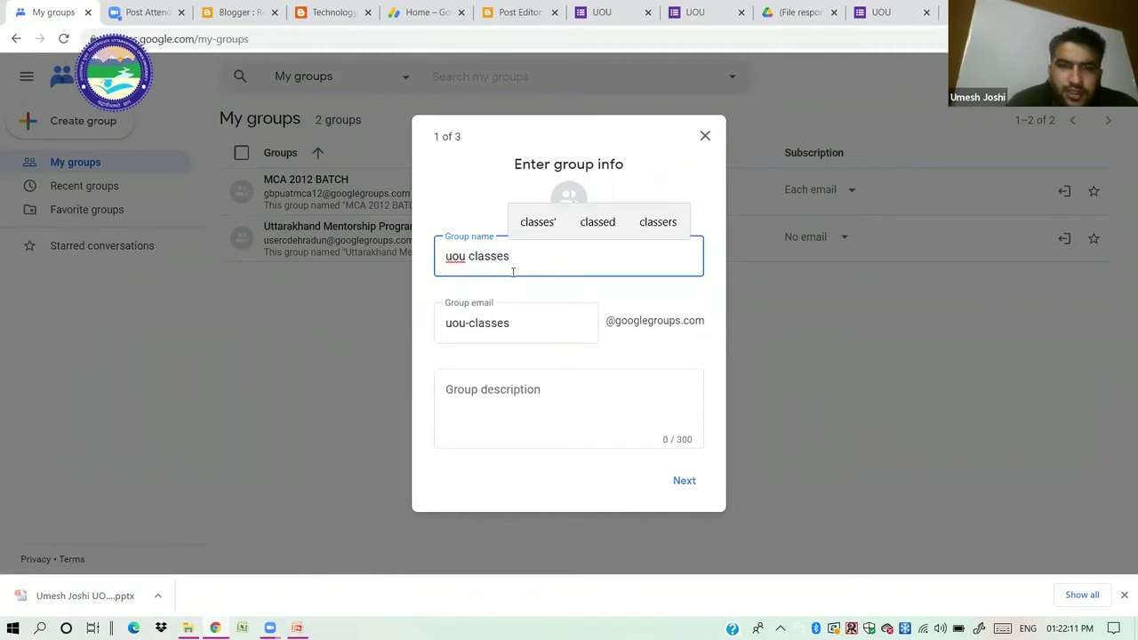
key("BackSpace")
key("BackSpace")
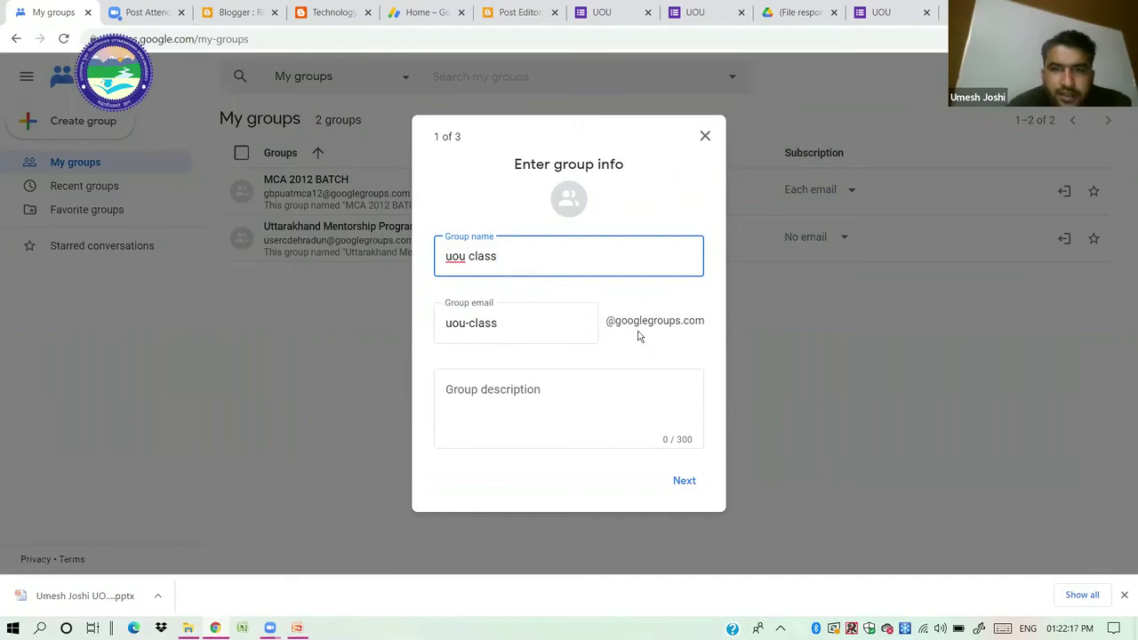
left_click(580, 384)
type("a")
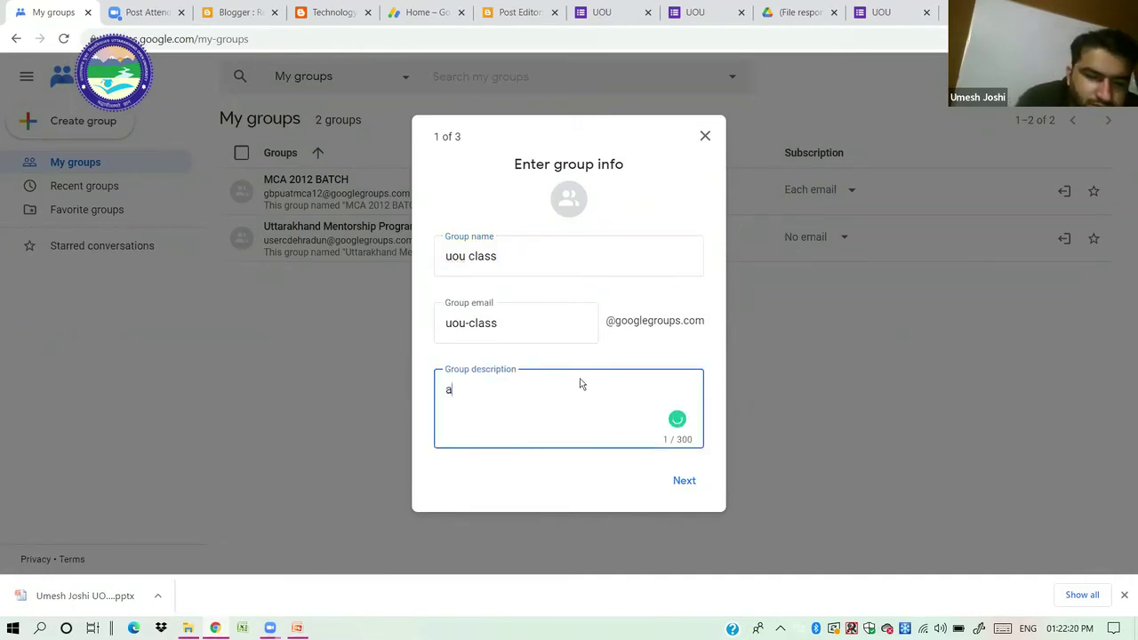
type("bcd")
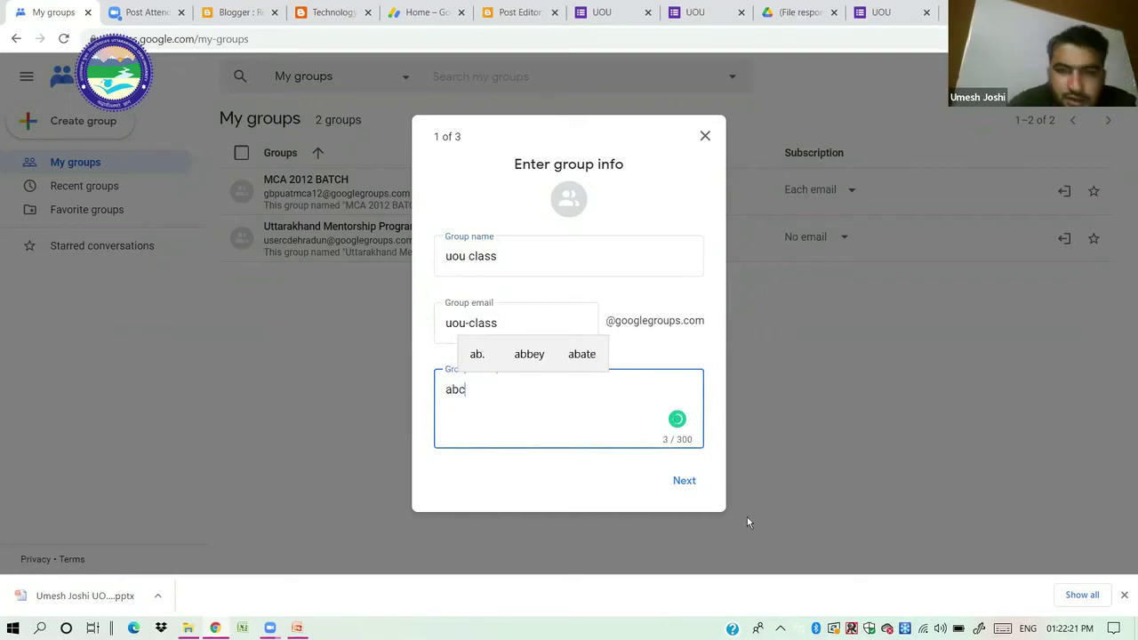
left_click(685, 481)
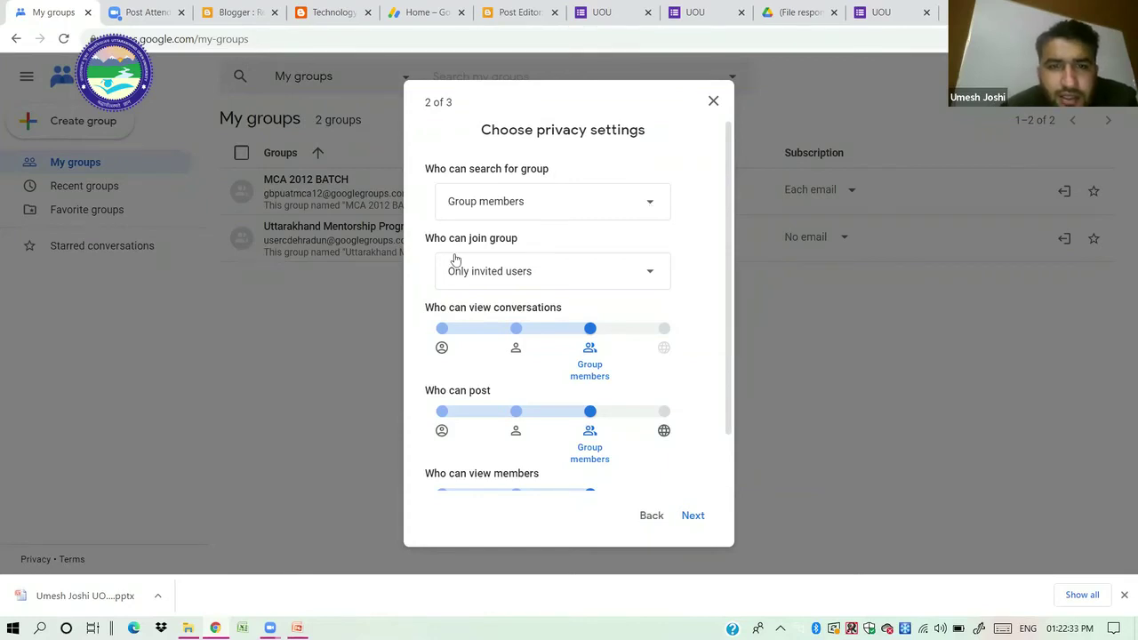
Step: Set 'Who can search for group' to Anyone on the web and 'Who can join' to Anyone can ask
left_click(486, 202)
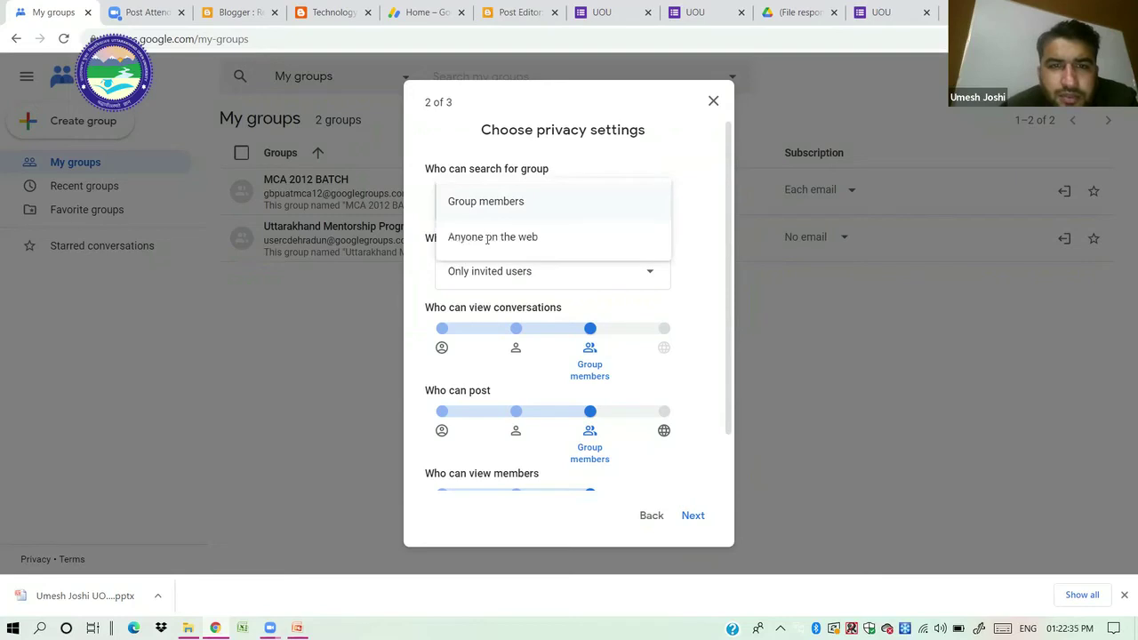
key("Down")
key("Return")
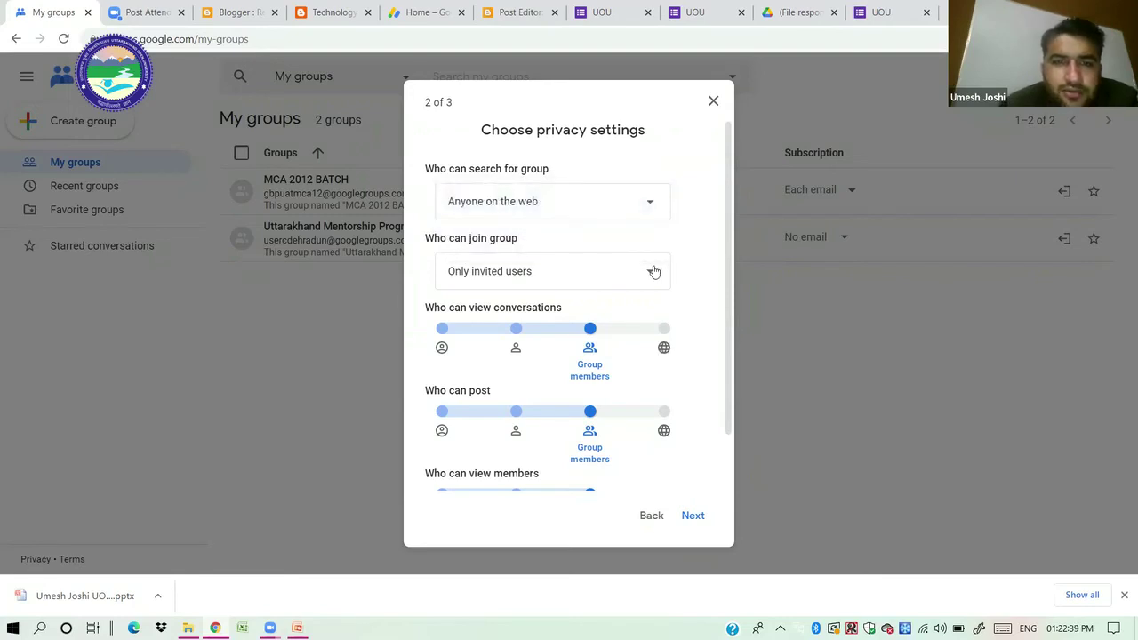
left_click(655, 271)
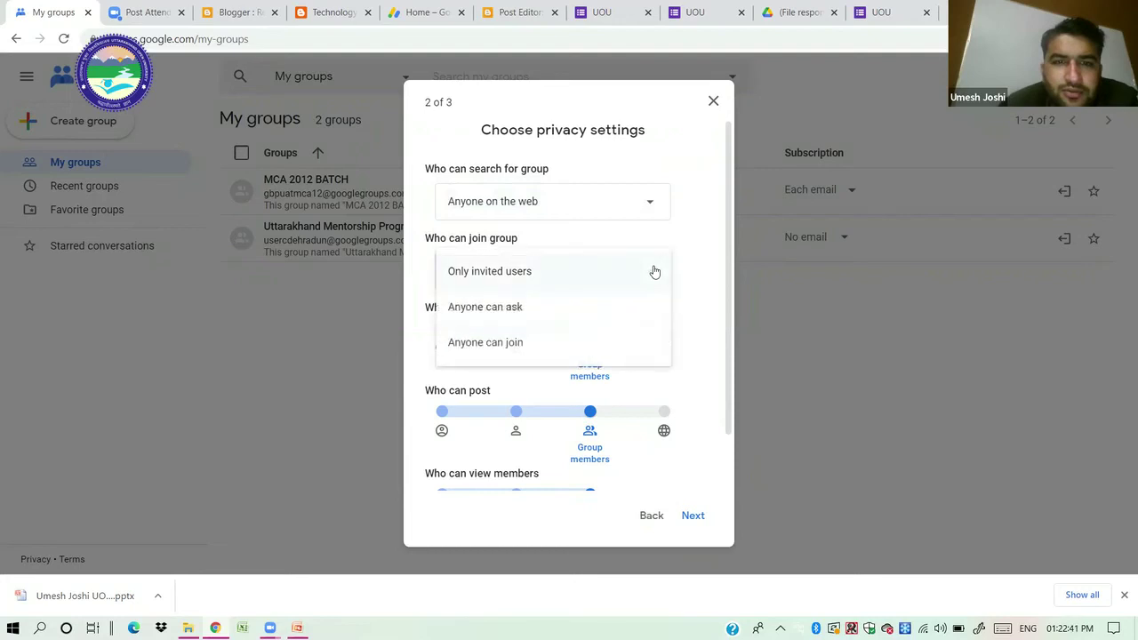
key("Down")
key("Return")
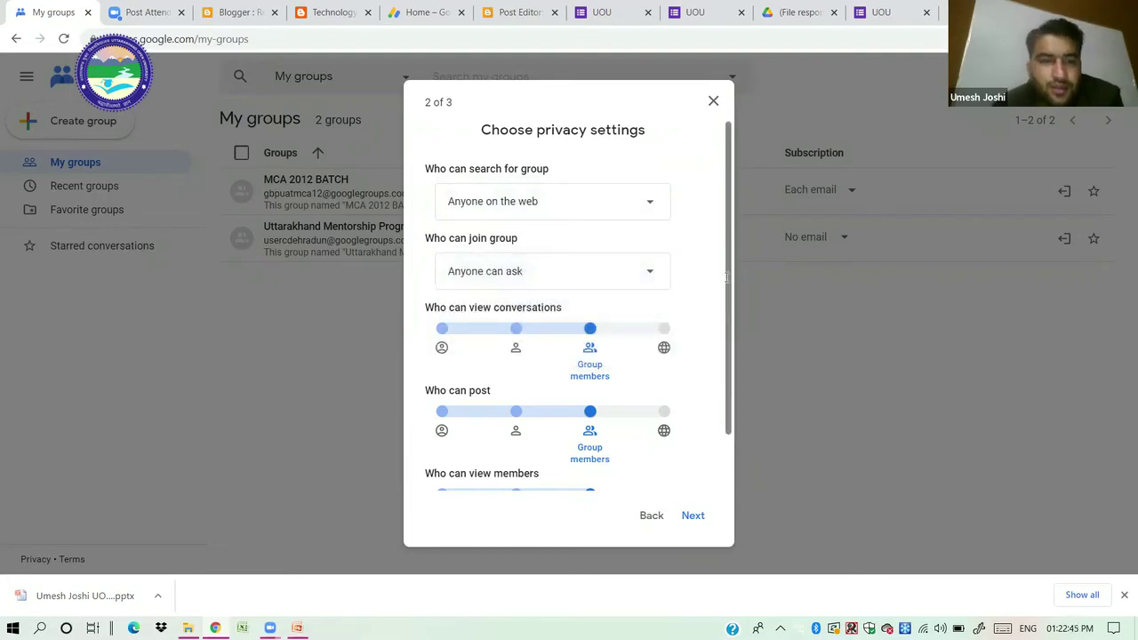
scroll(726, 277, "down", 1)
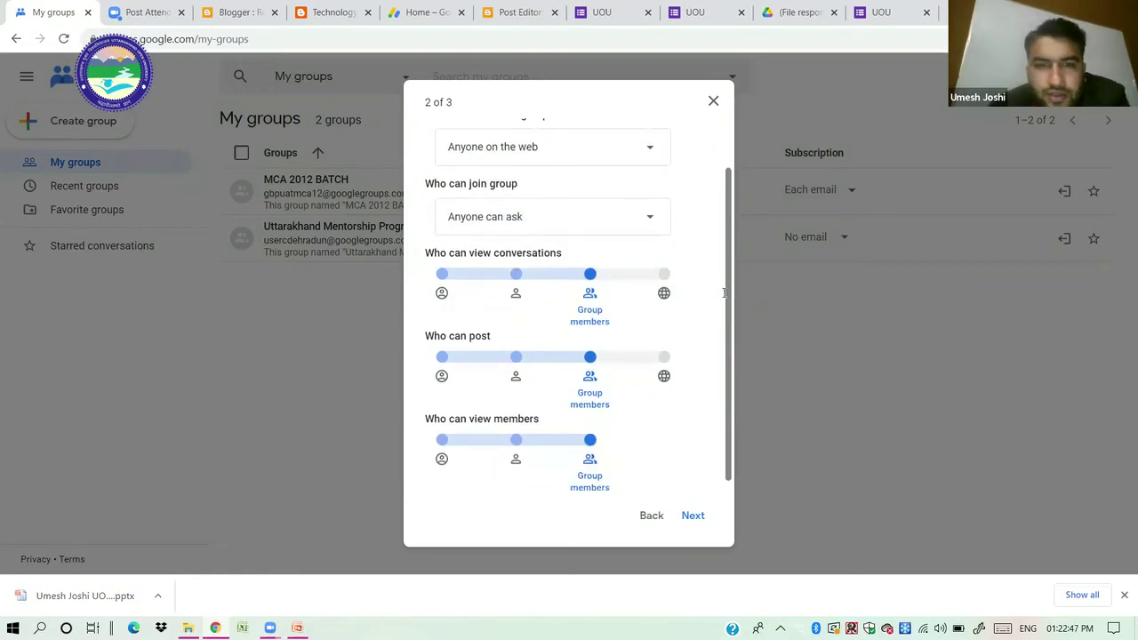
scroll(725, 294, "down", 1)
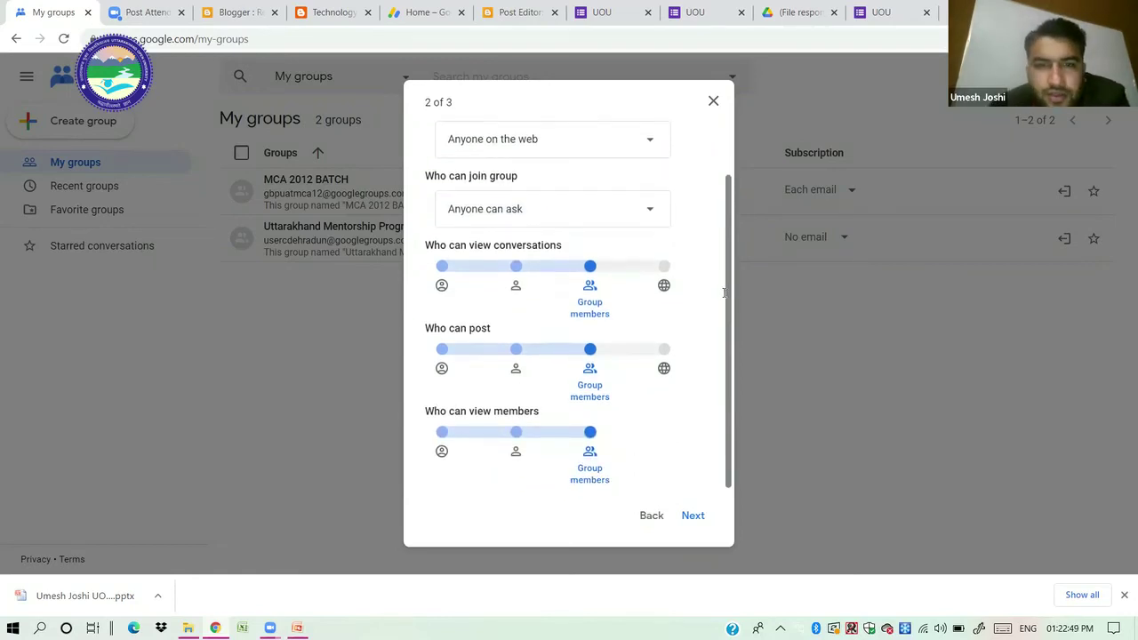
mouse_move(571, 263)
Step: Skip adding members, pass the 'I'm not a robot' reCAPTCHA, and create the uou class group
left_click(693, 516)
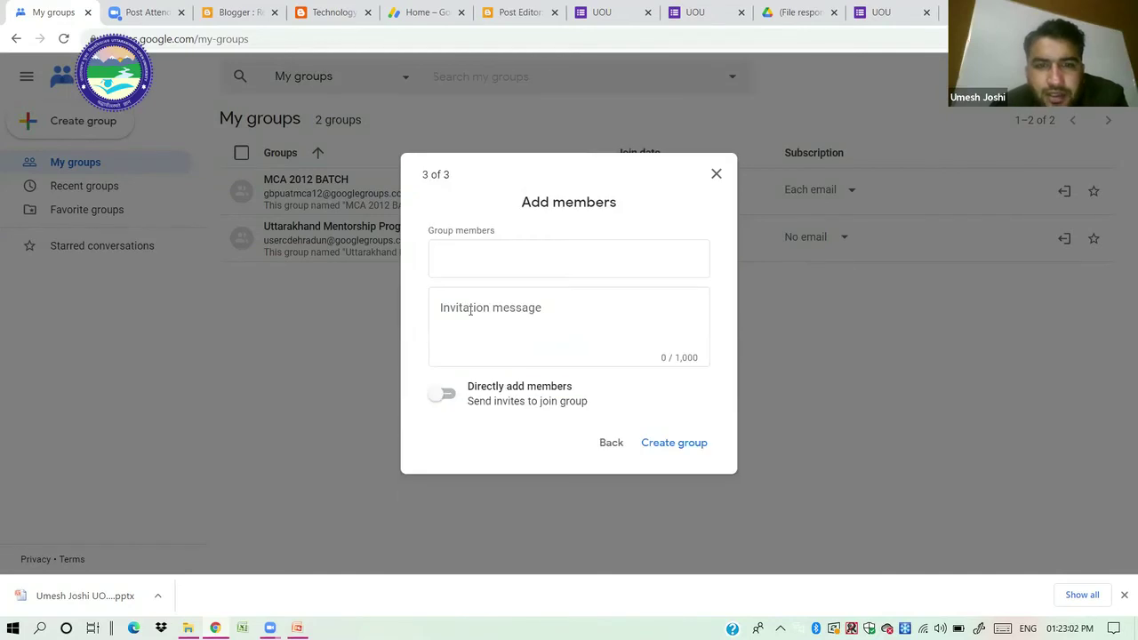
left_click(465, 264)
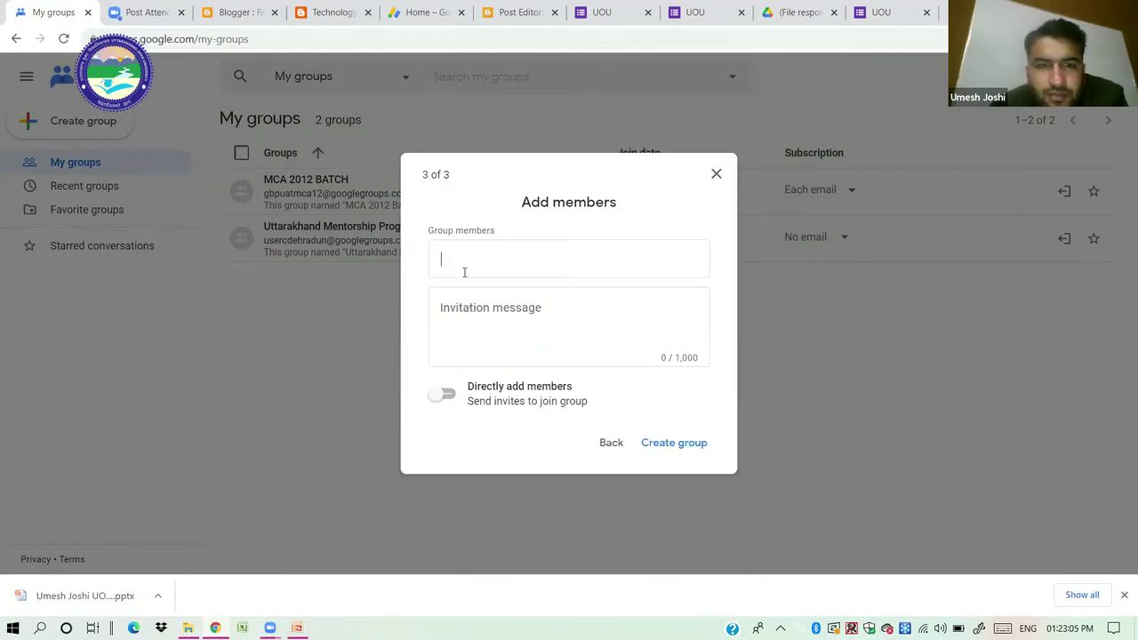
left_click(696, 443)
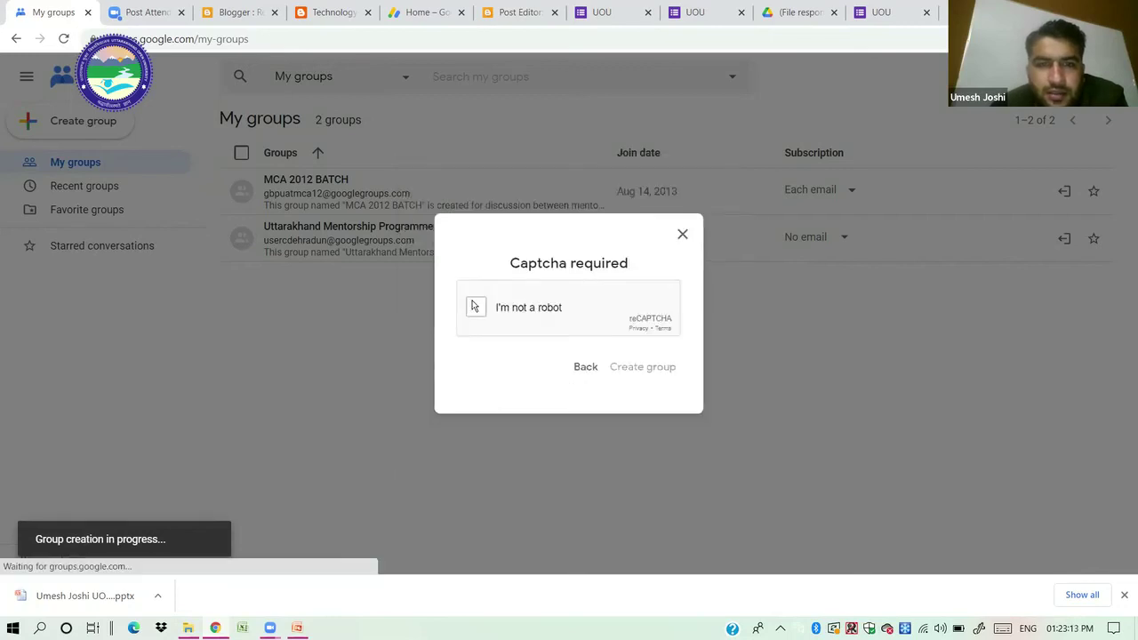
left_click(476, 307)
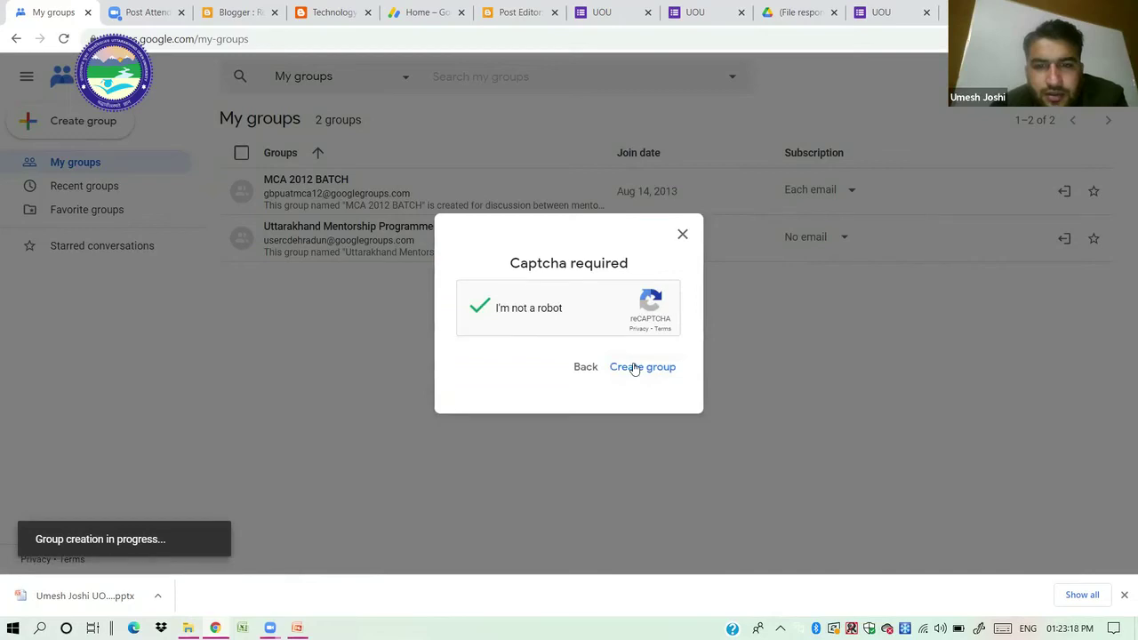
left_click(635, 368)
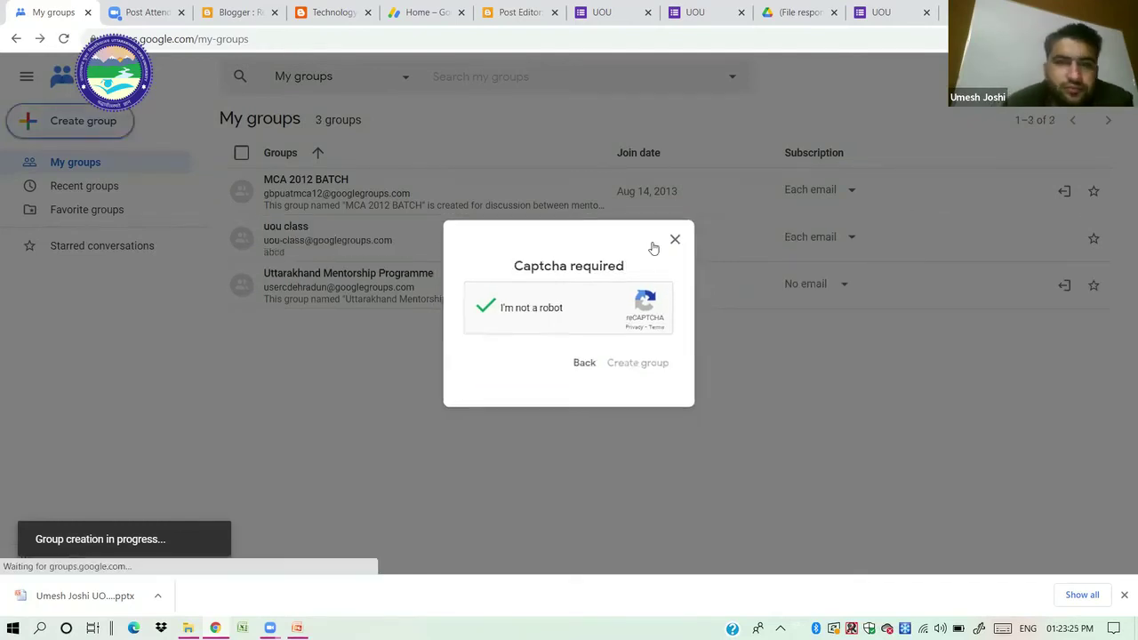
key("Escape")
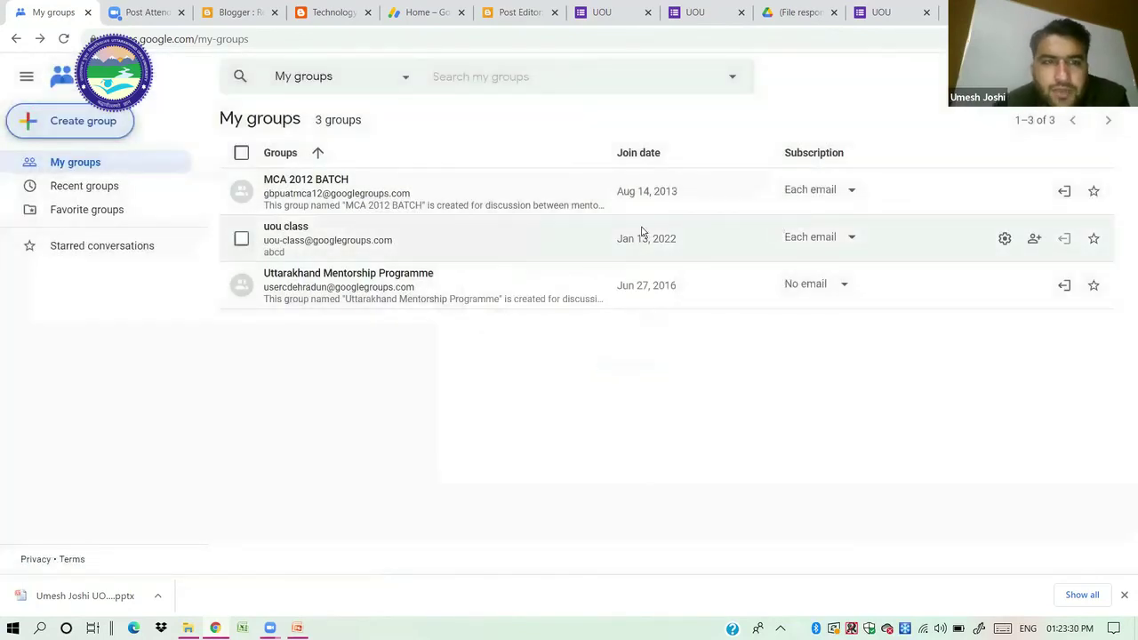
Step: Open the uou class group page from the groups list
left_click(241, 238)
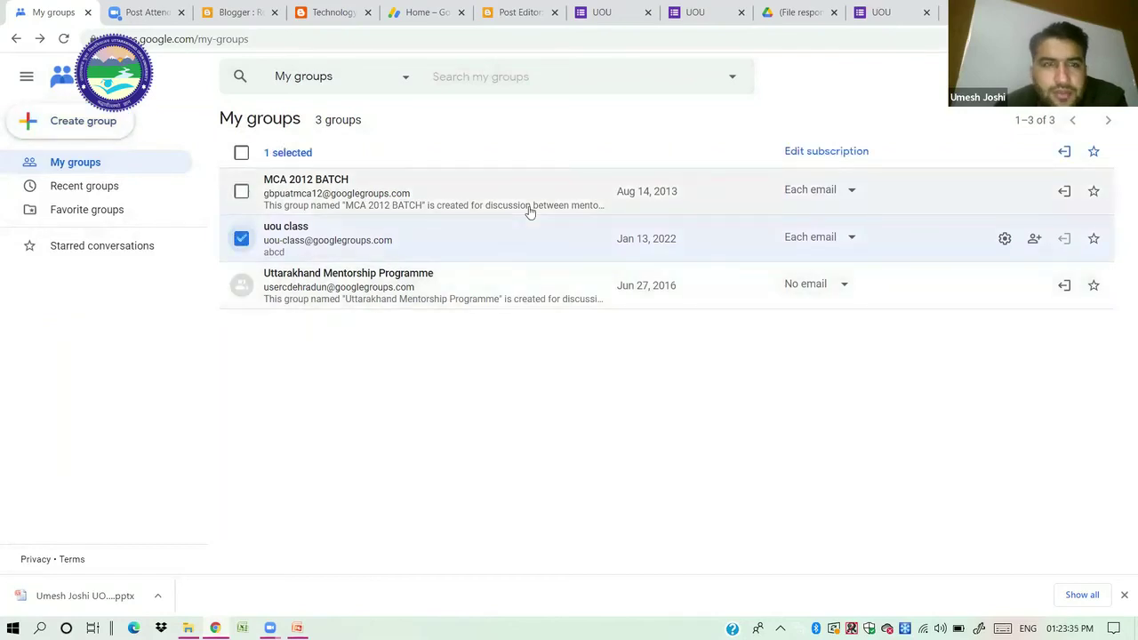
left_click(436, 248)
left_click(436, 248)
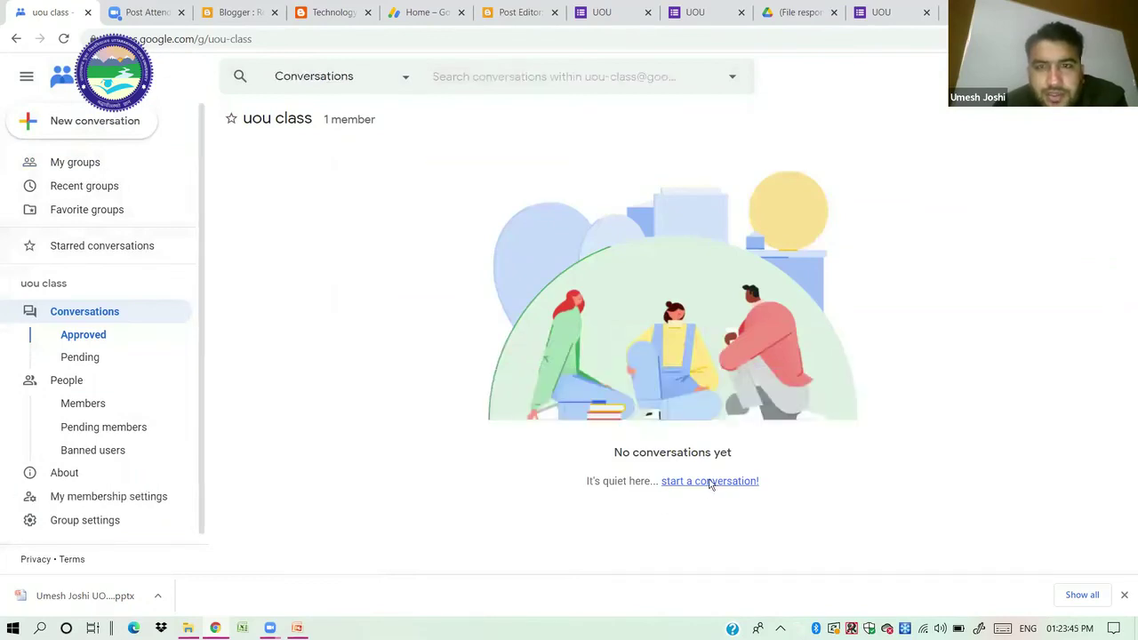
Step: Draft a new conversation with subject 'jhjhjbljblj' and body 'knkl'
left_click(710, 482)
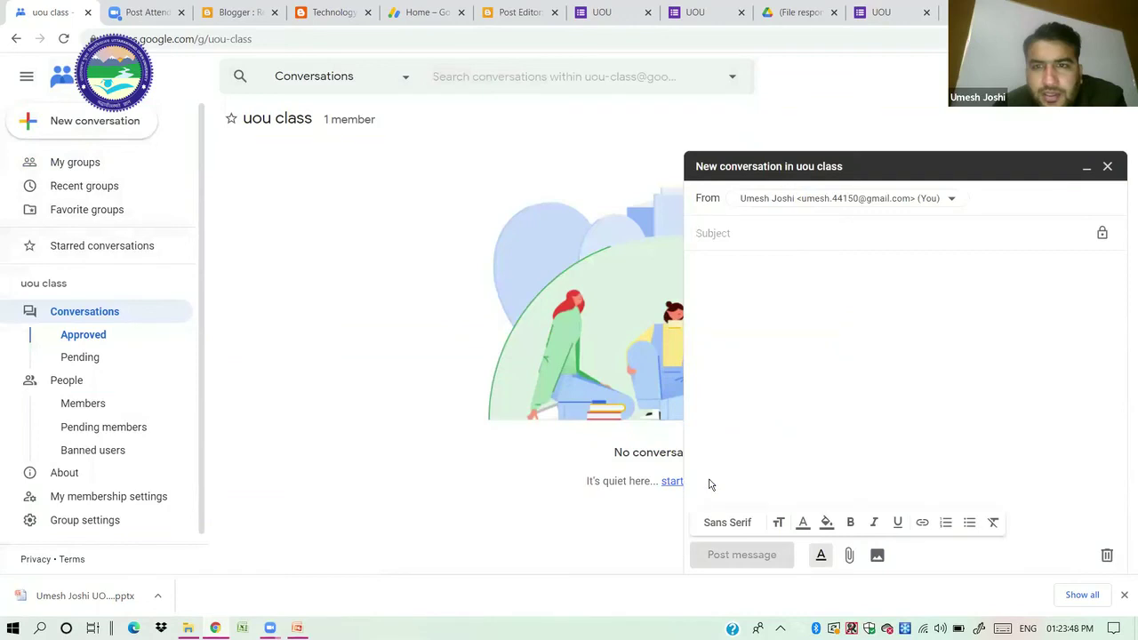
type("jhjhjbljblj")
left_click(752, 252)
type("knkl;")
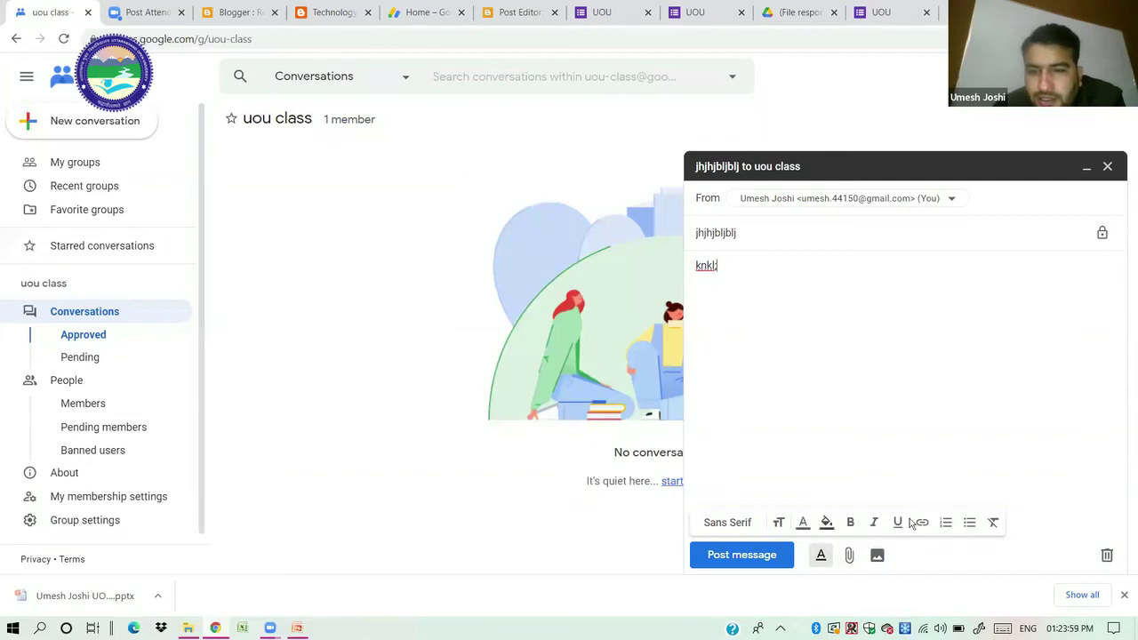
Step: Discard the unsent draft and minimize the browser to the desktop
left_click(1109, 169)
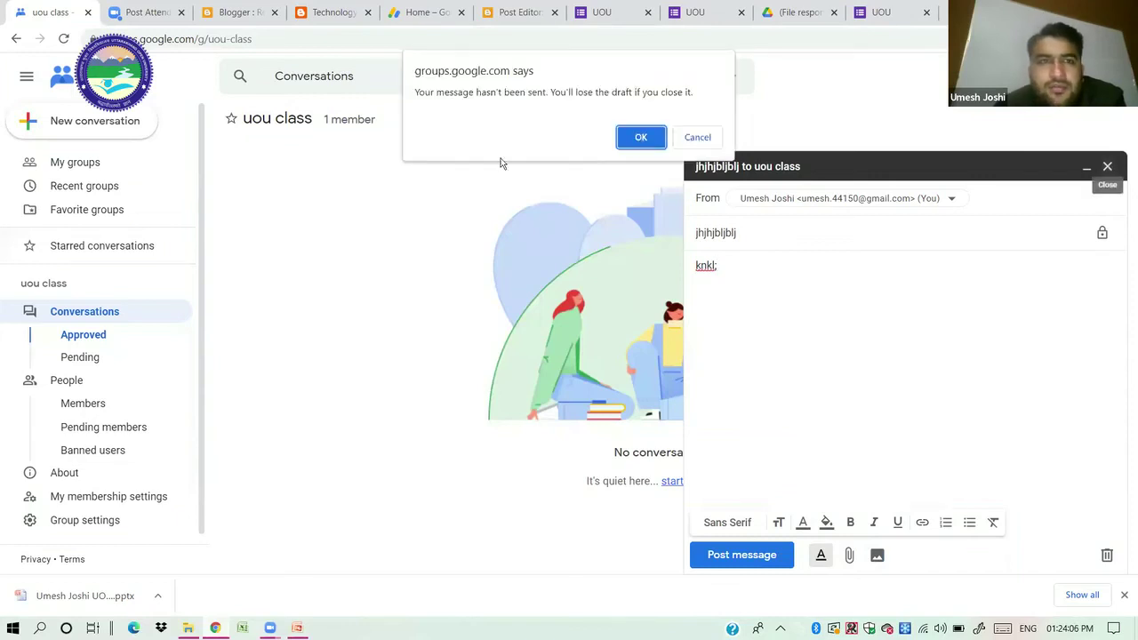
key("Return")
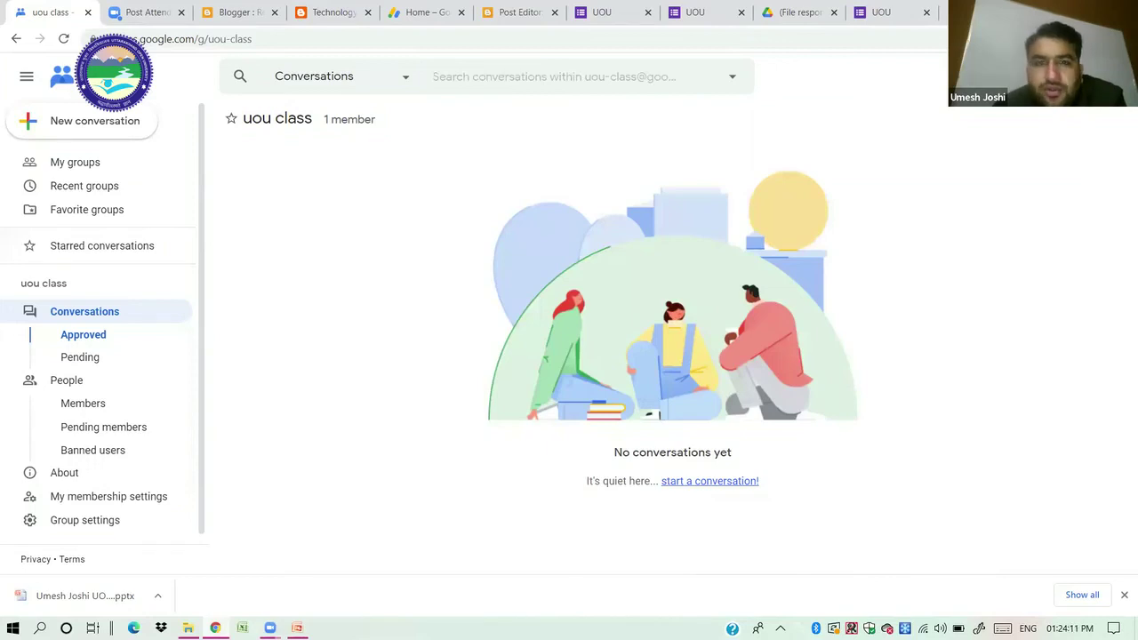
key("super+d")
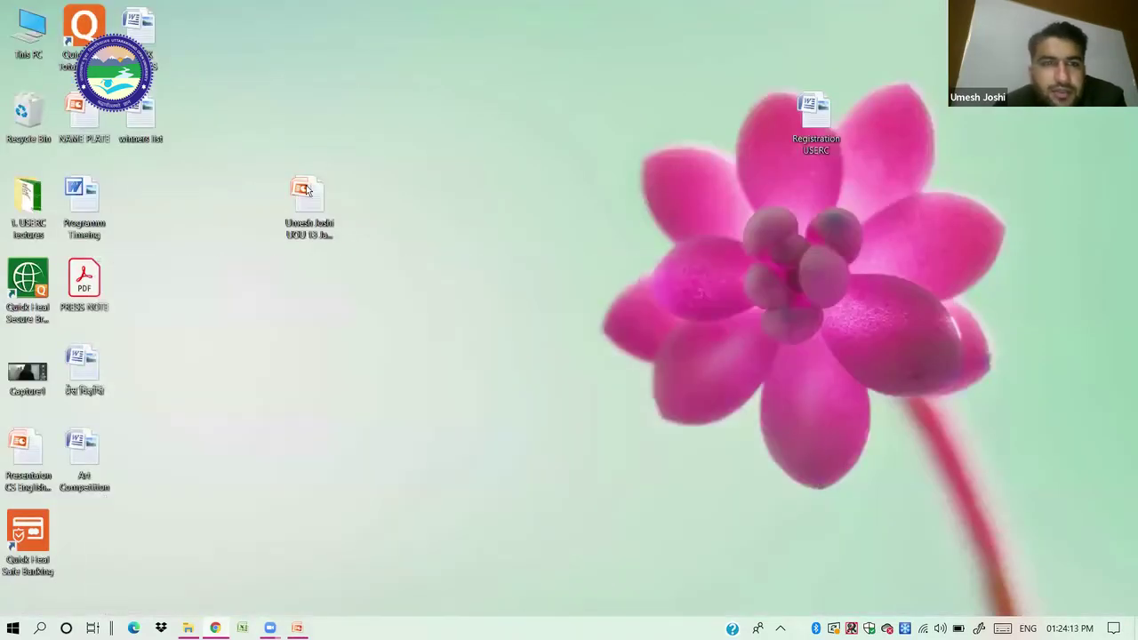
Step: Open the lecture presentation and present slide 5, DigiLocker, full screen
double_click(306, 189)
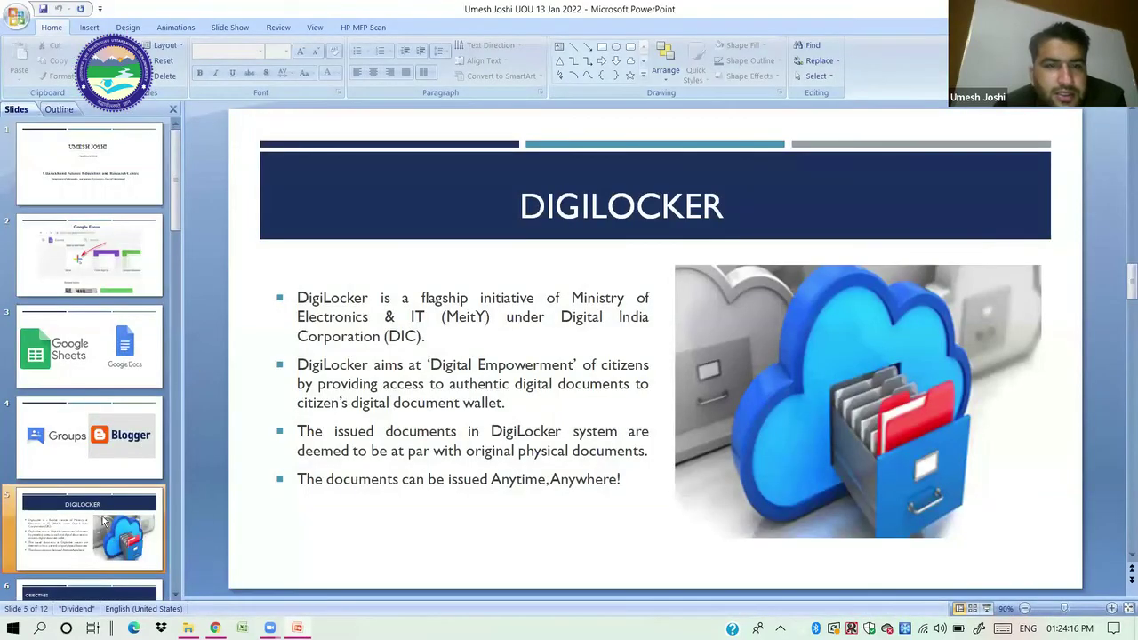
left_click(125, 533)
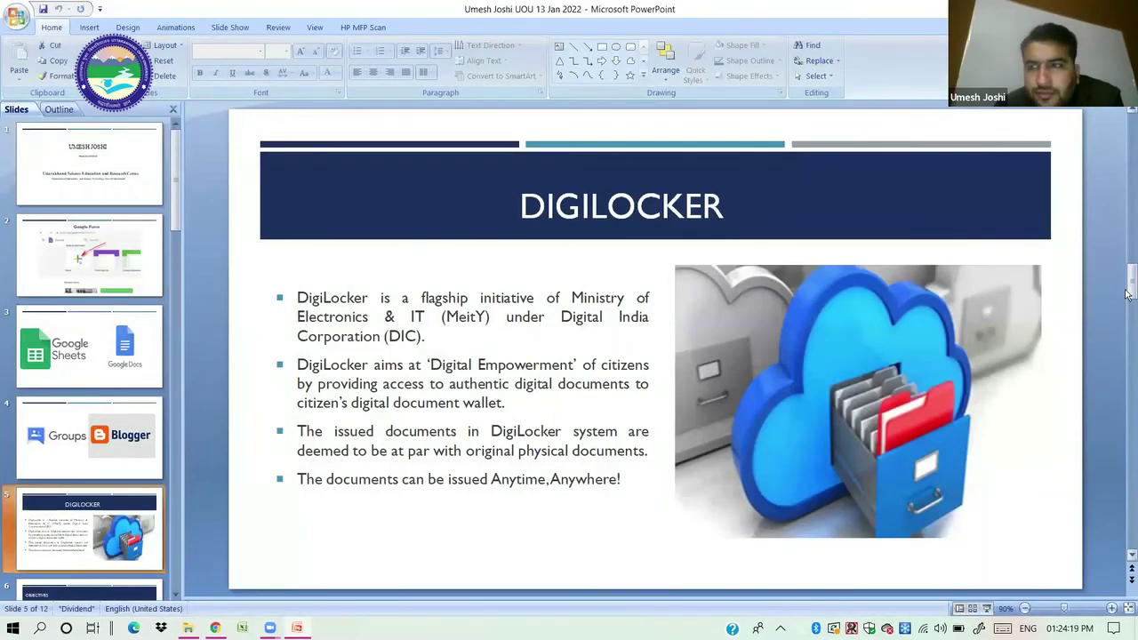
left_click(987, 608)
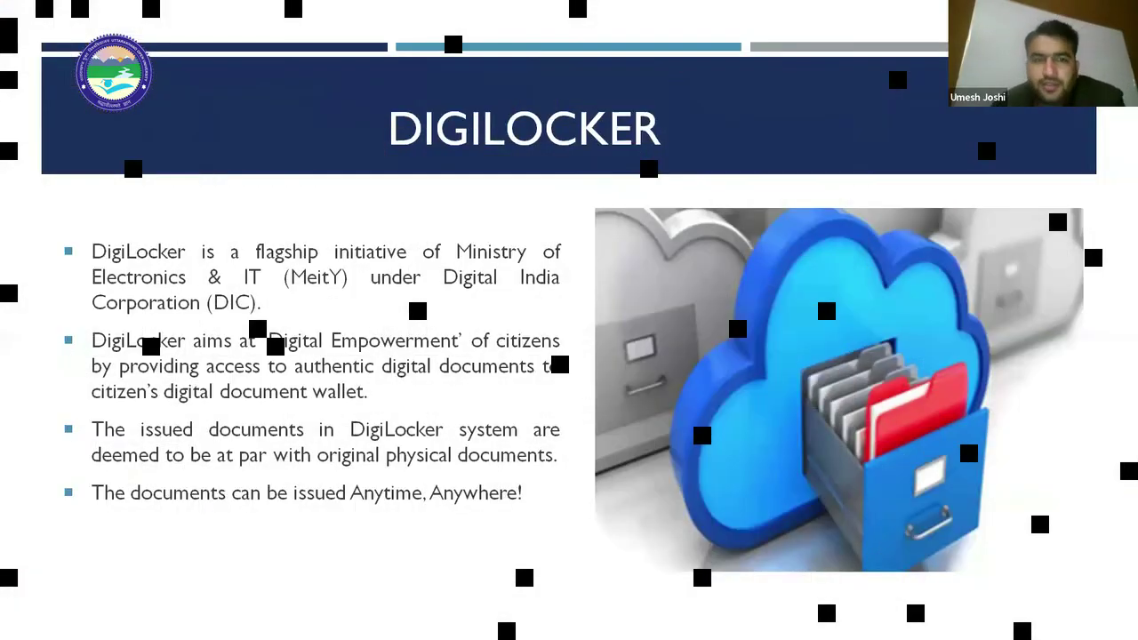
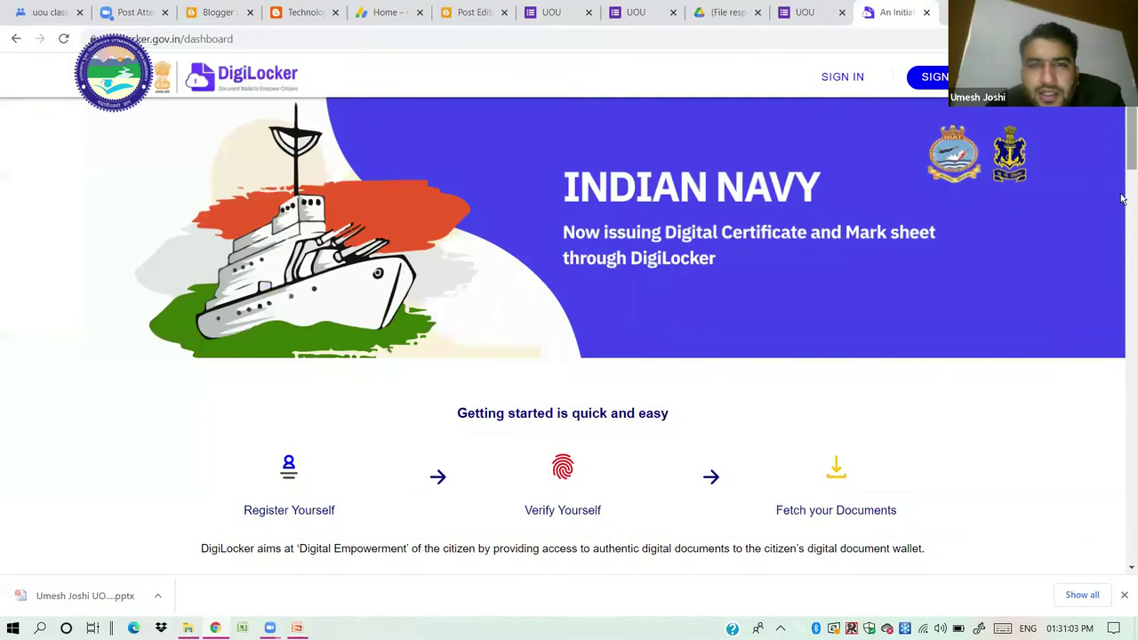
scroll(1123, 199, "down", 6)
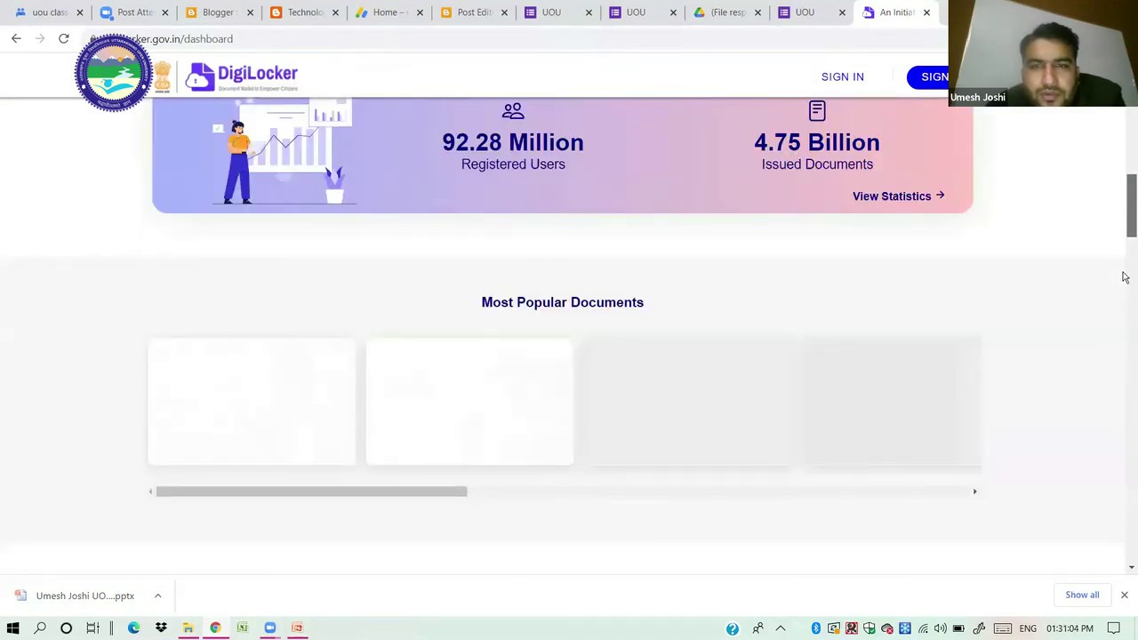
scroll(1123, 267, "down", 1)
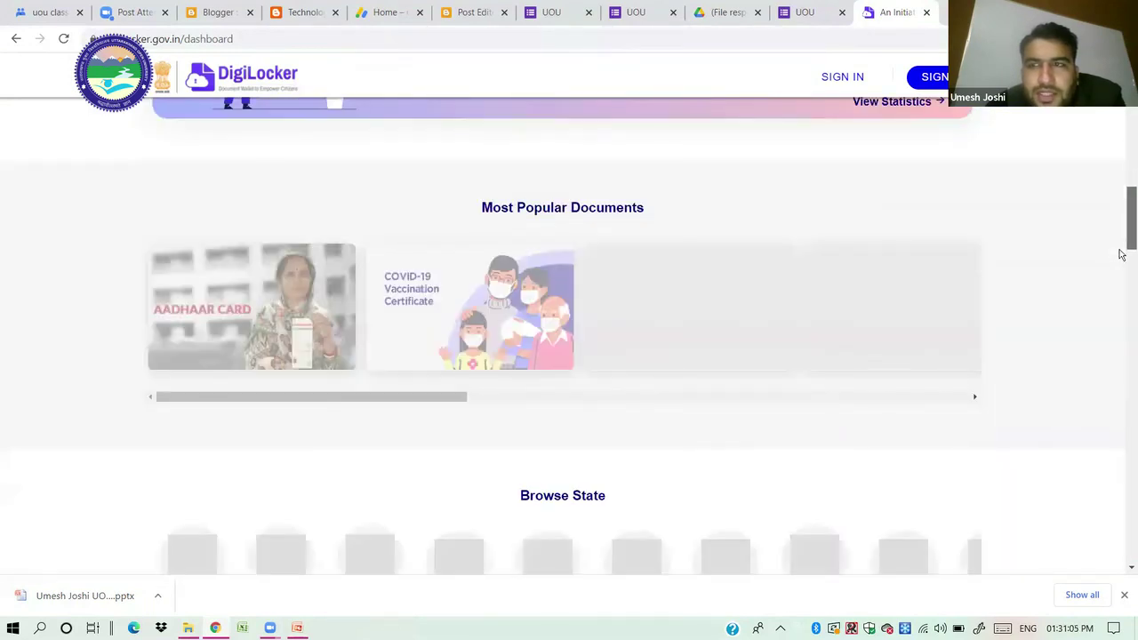
scroll(1122, 254, "down", 4)
scroll(1109, 169, "down", 2)
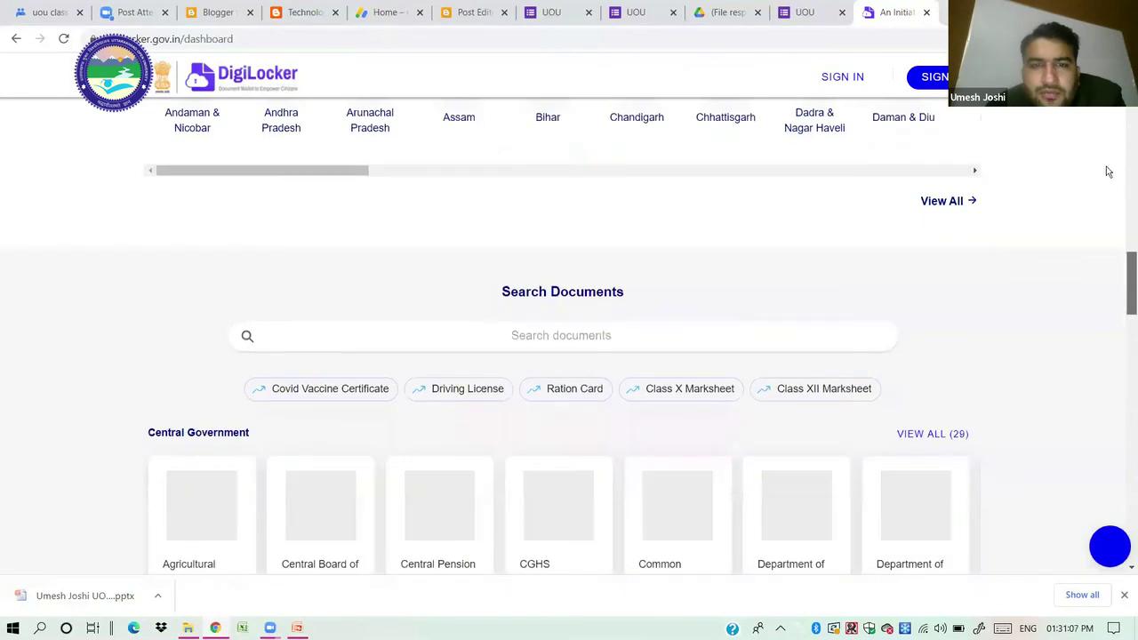
scroll(1109, 172, "up", 10)
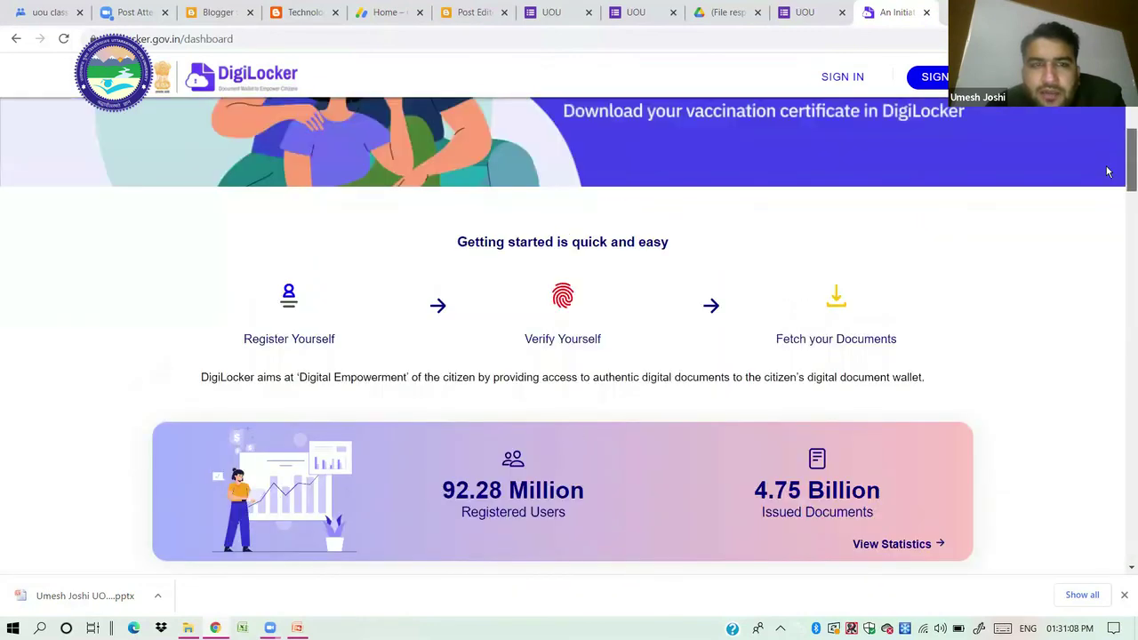
scroll(1109, 171, "down", 1)
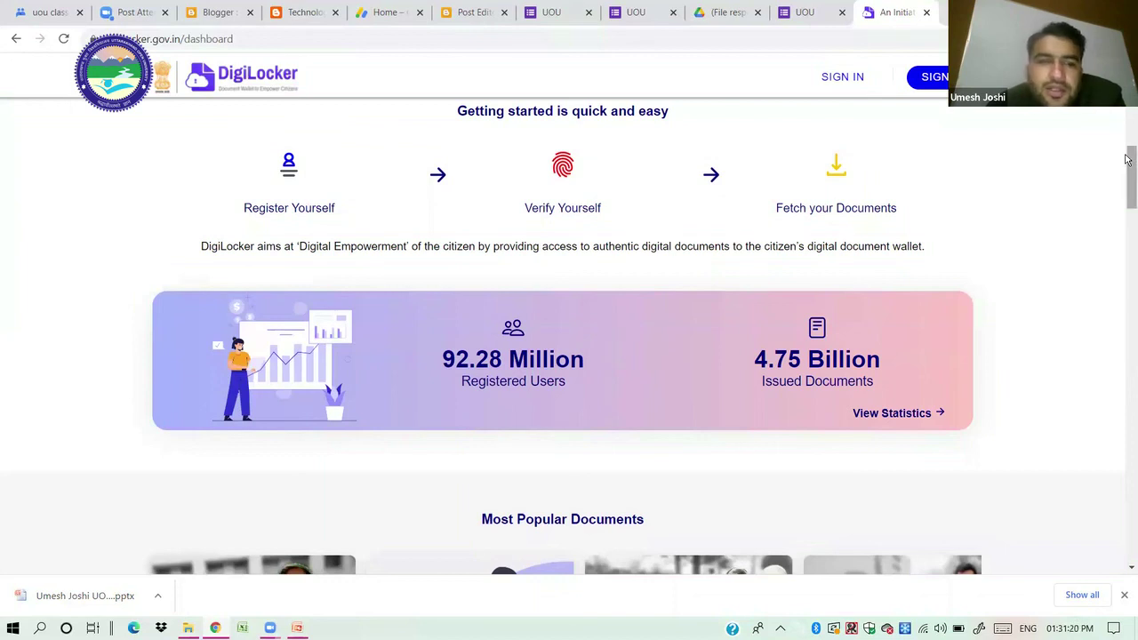
left_click_drag(1127, 159, 1128, 169)
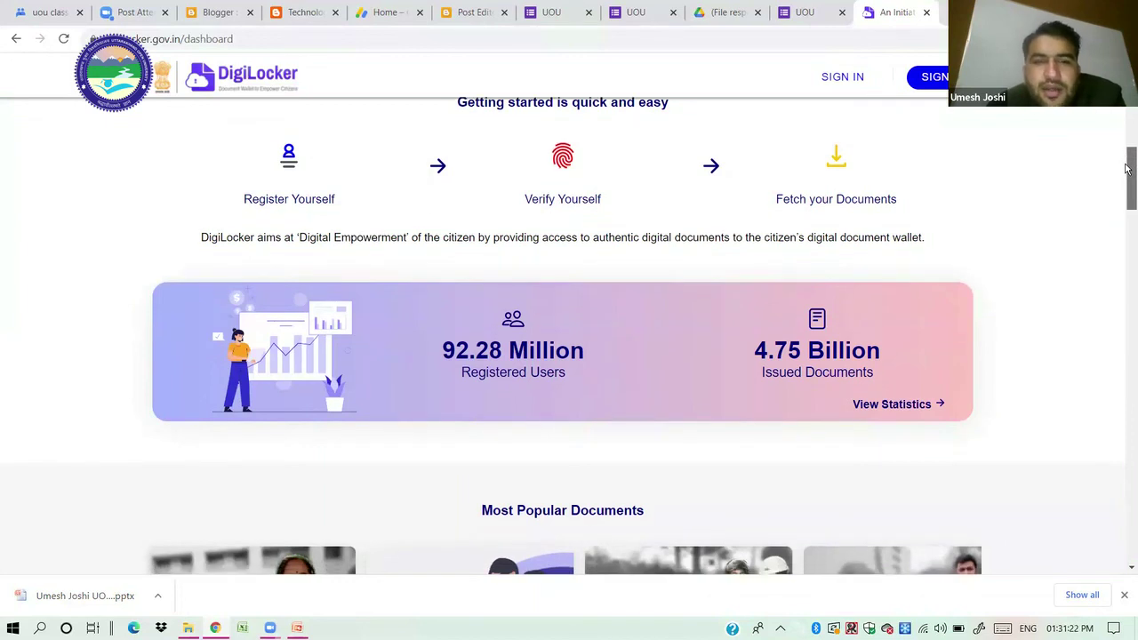
scroll(1128, 169, "down", 1)
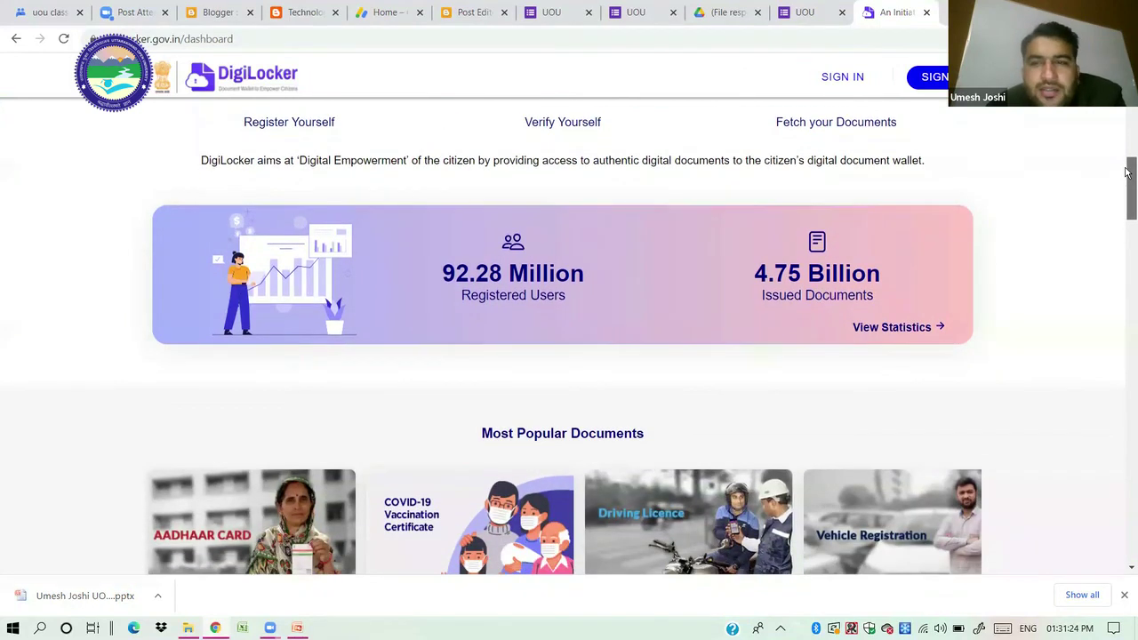
scroll(1126, 199, "down", 2)
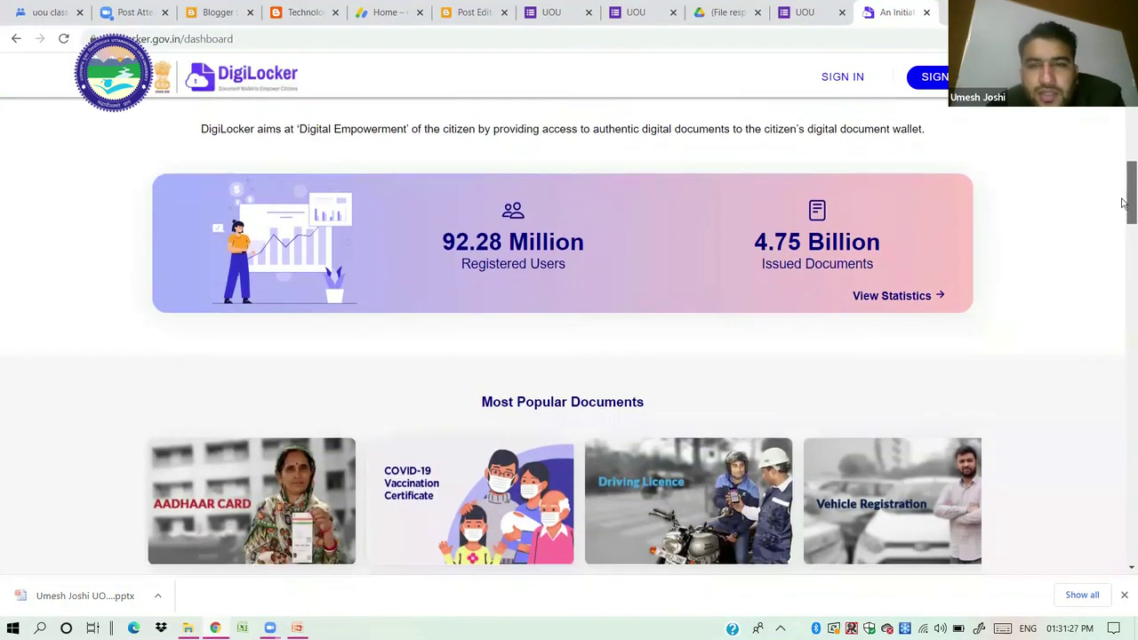
scroll(1122, 204, "down", 1)
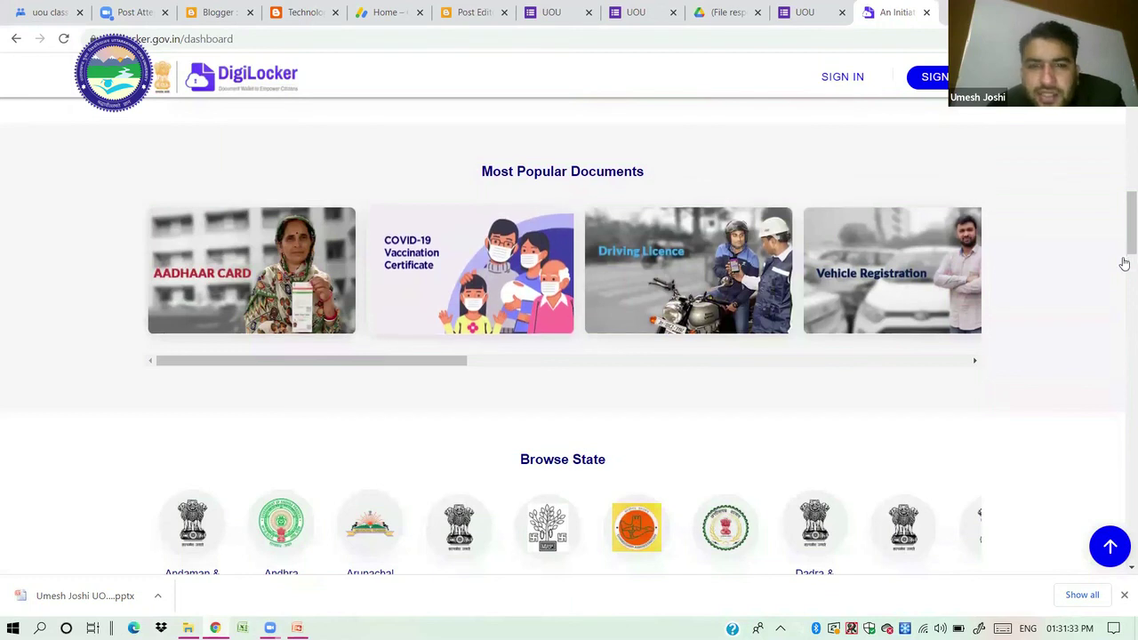
scroll(1123, 271, "down", 2)
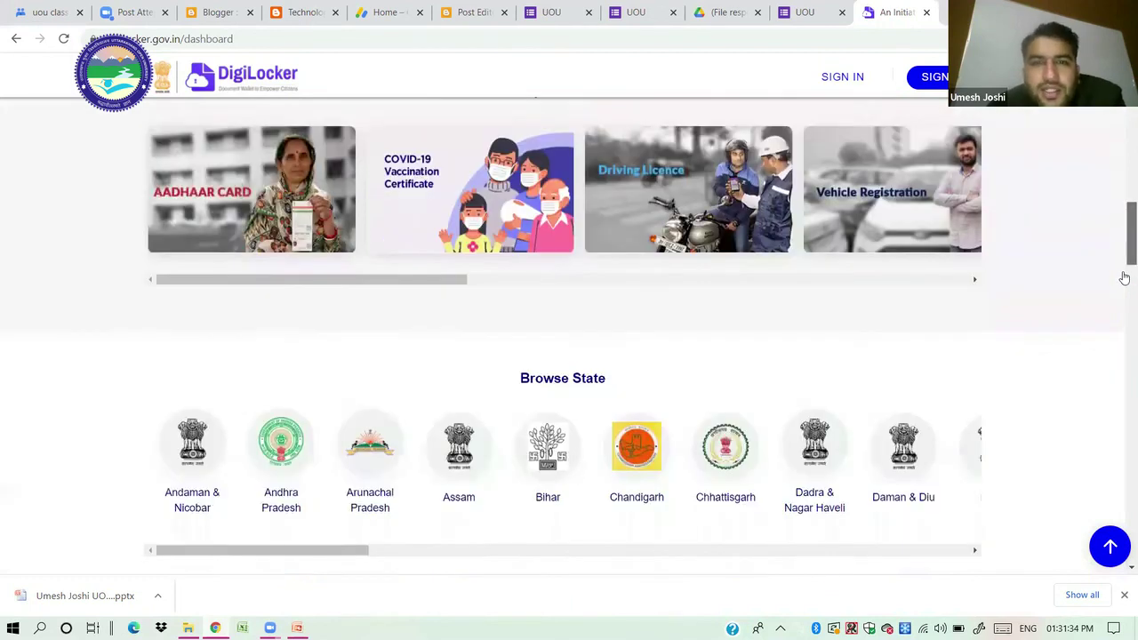
scroll(1109, 189, "down", 1)
scroll(1106, 151, "down", 1)
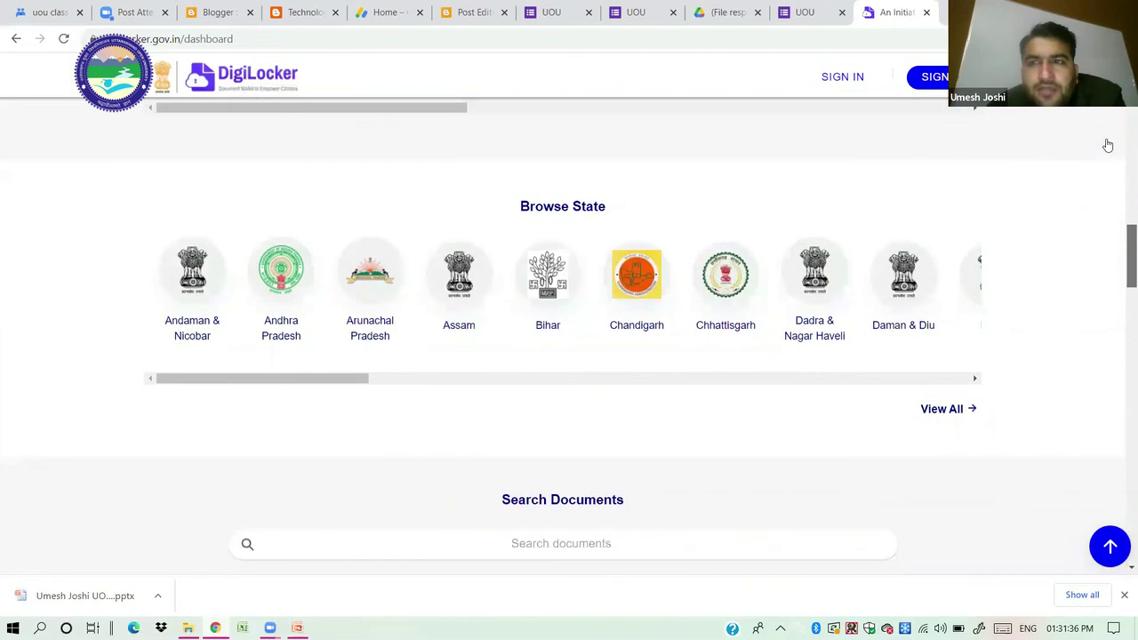
scroll(569, 338, "down", 5)
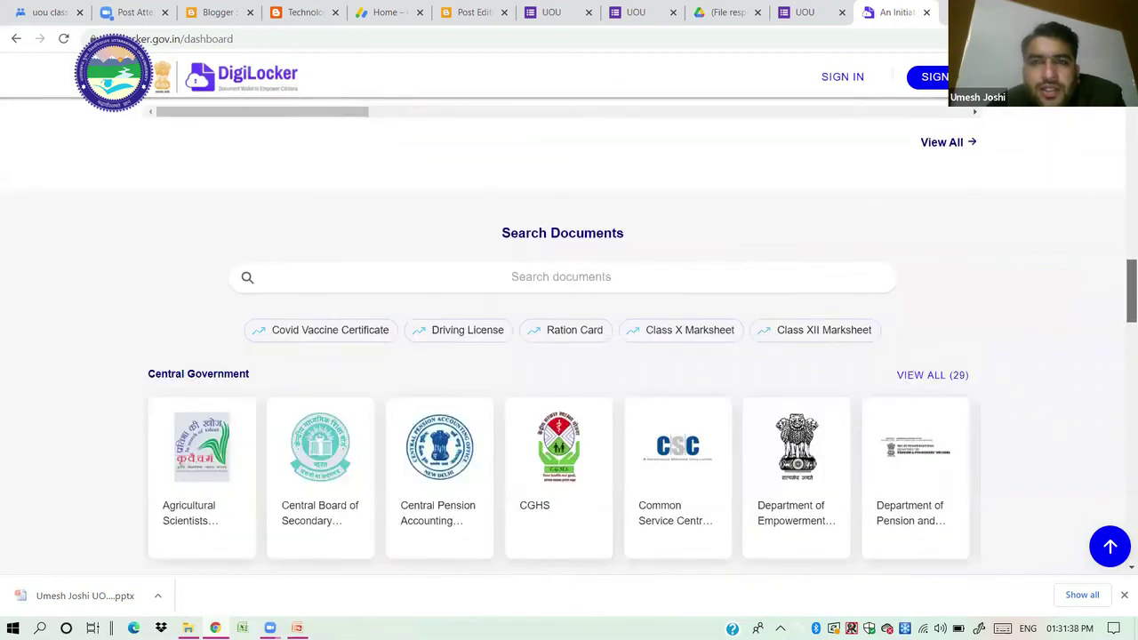
scroll(569, 338, "up", 6)
scroll(569, 338, "up", 10)
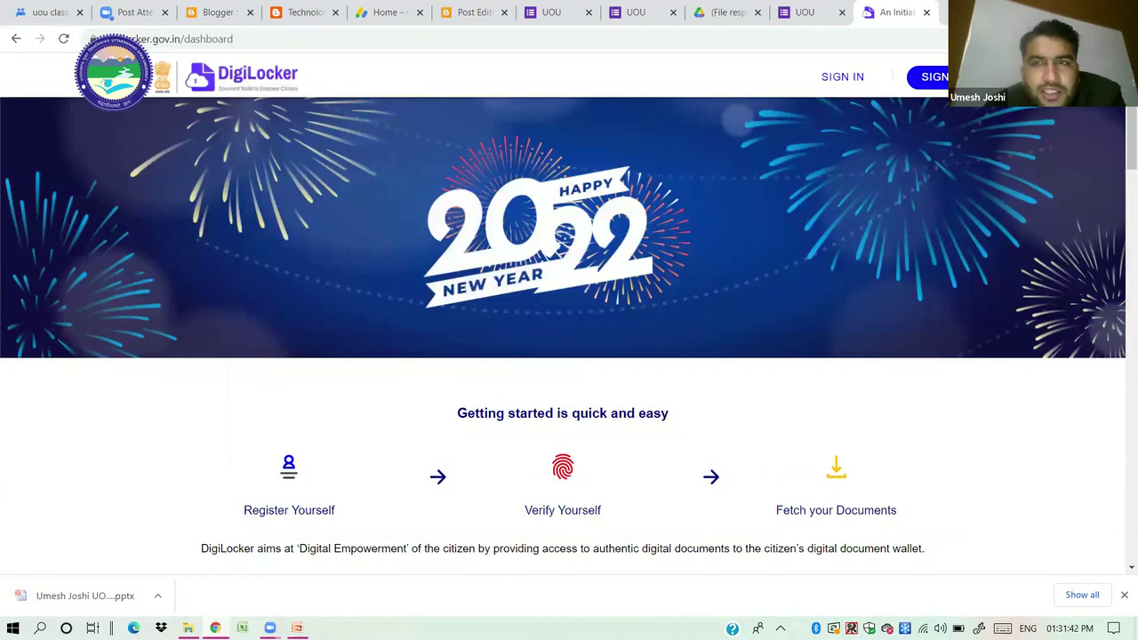
left_click(930, 76)
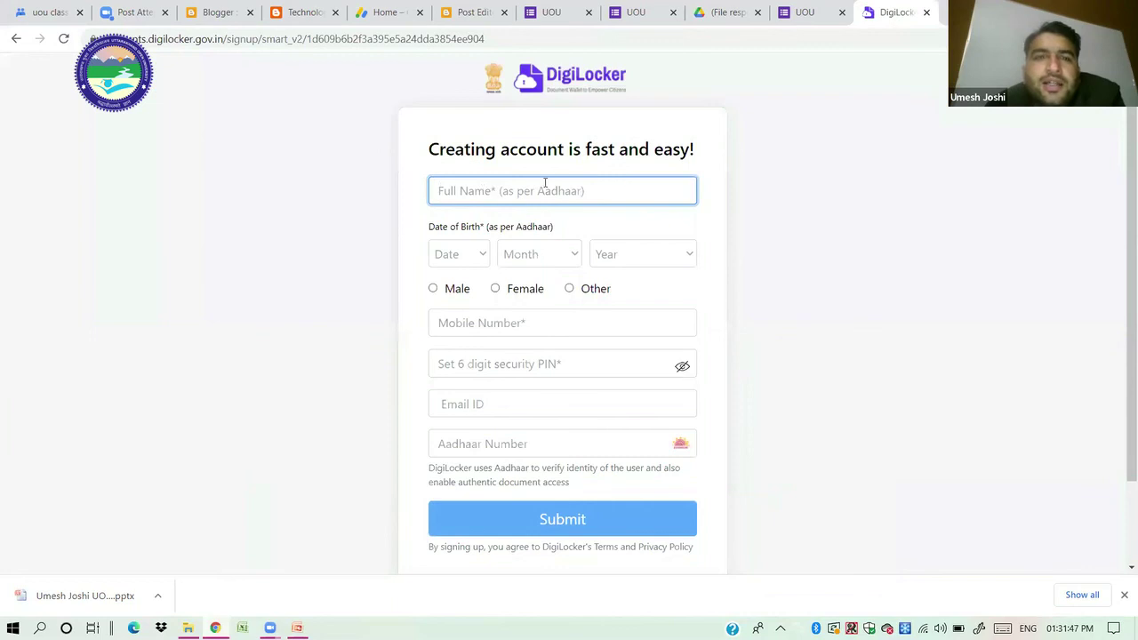
left_click(469, 193)
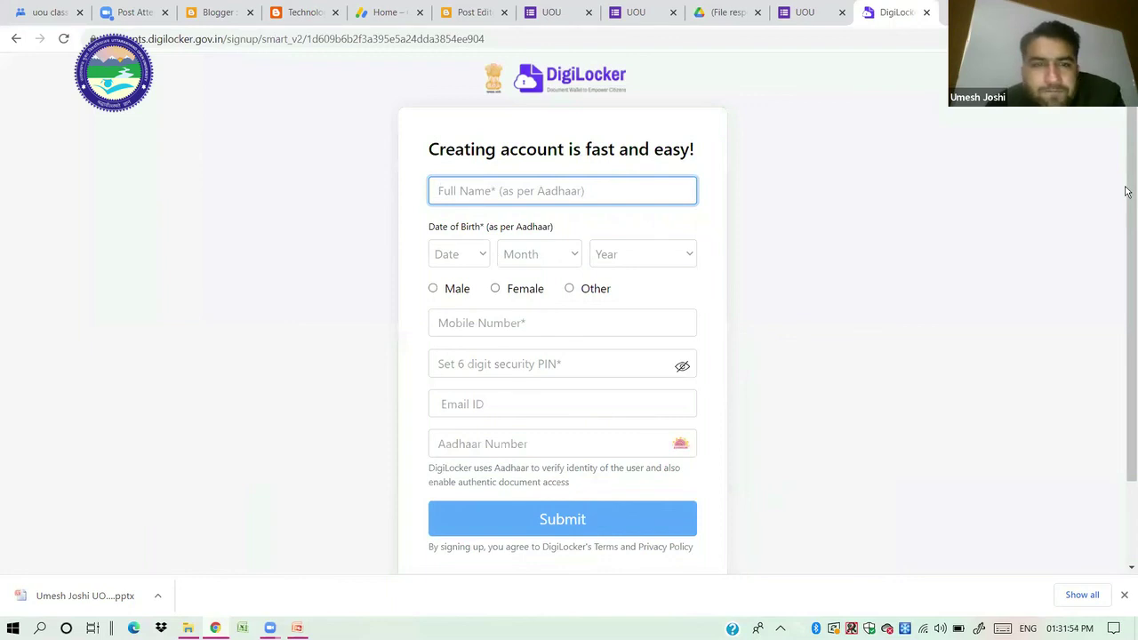
scroll(368, 272, "down", 1)
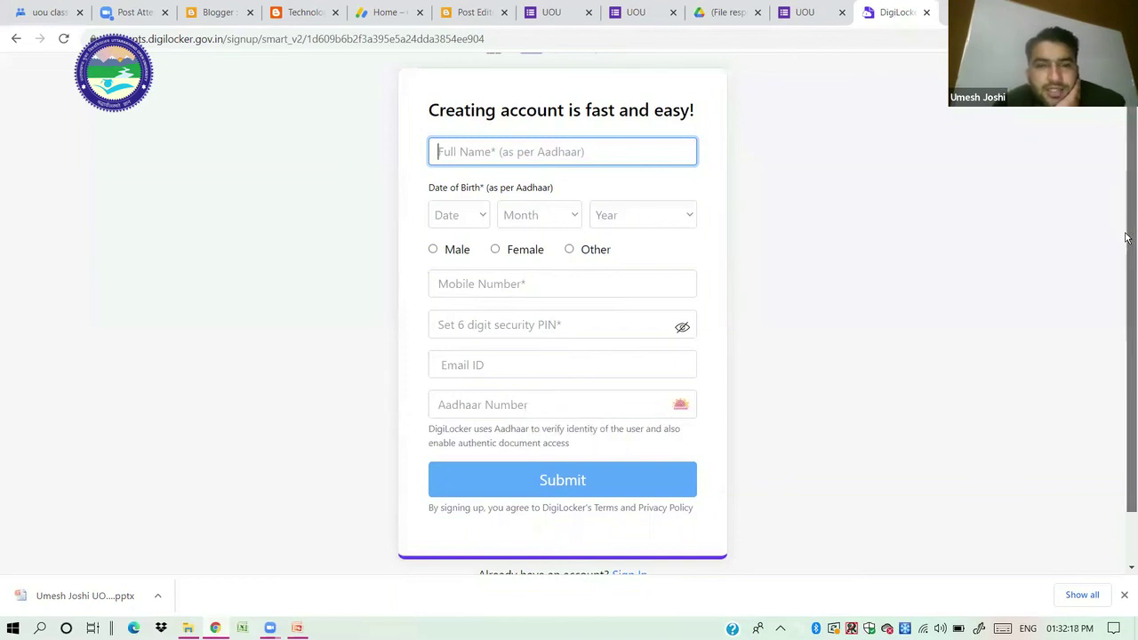
scroll(1128, 238, "down", 2)
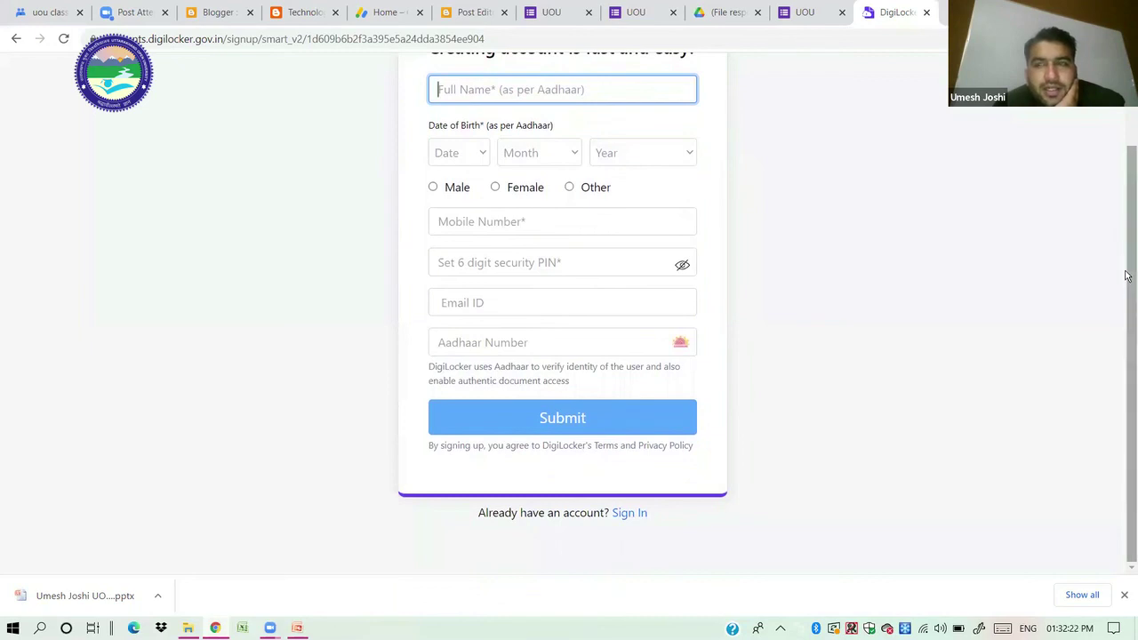
scroll(1108, 175, "up", 2)
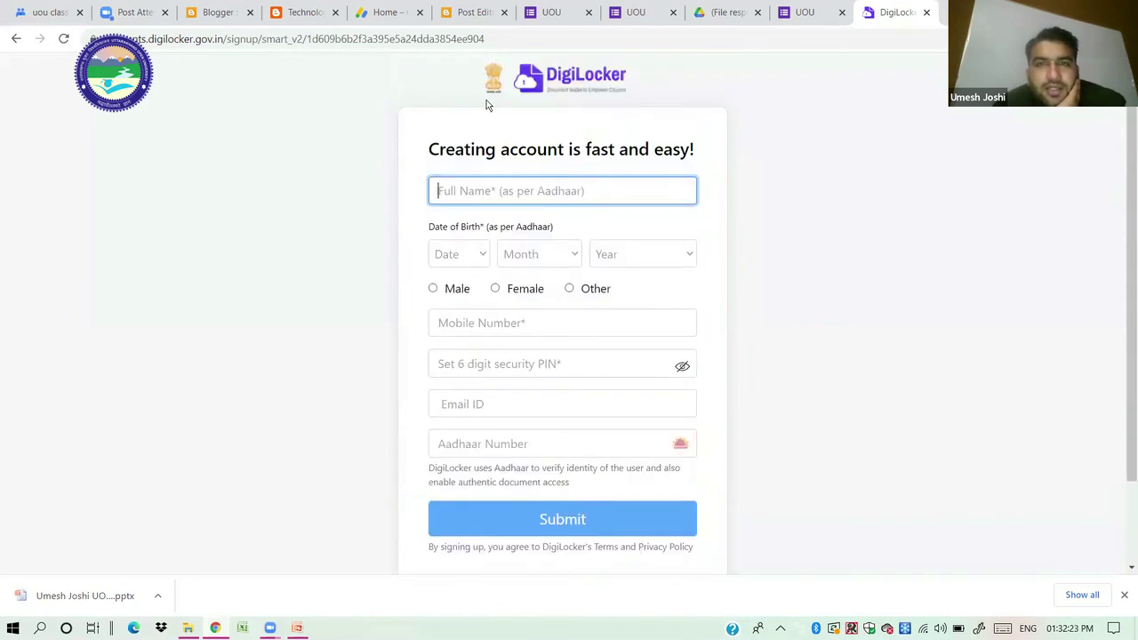
left_click(19, 39)
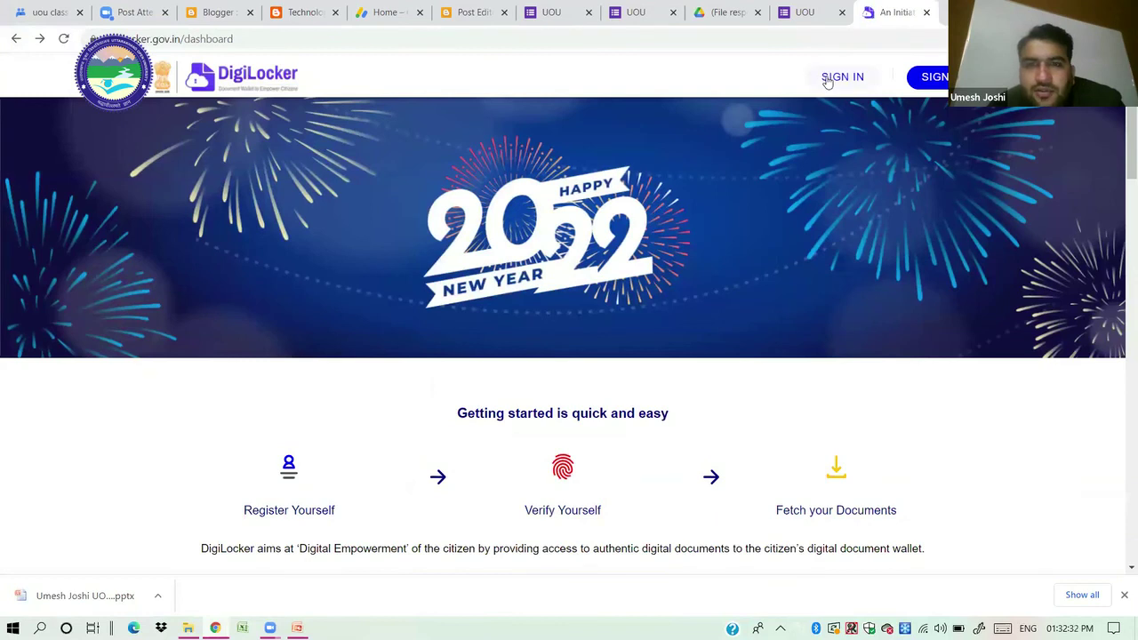
Step: Sign in to DigiLocker with the registered mobile number and the 6-digit security PIN
left_click(836, 77)
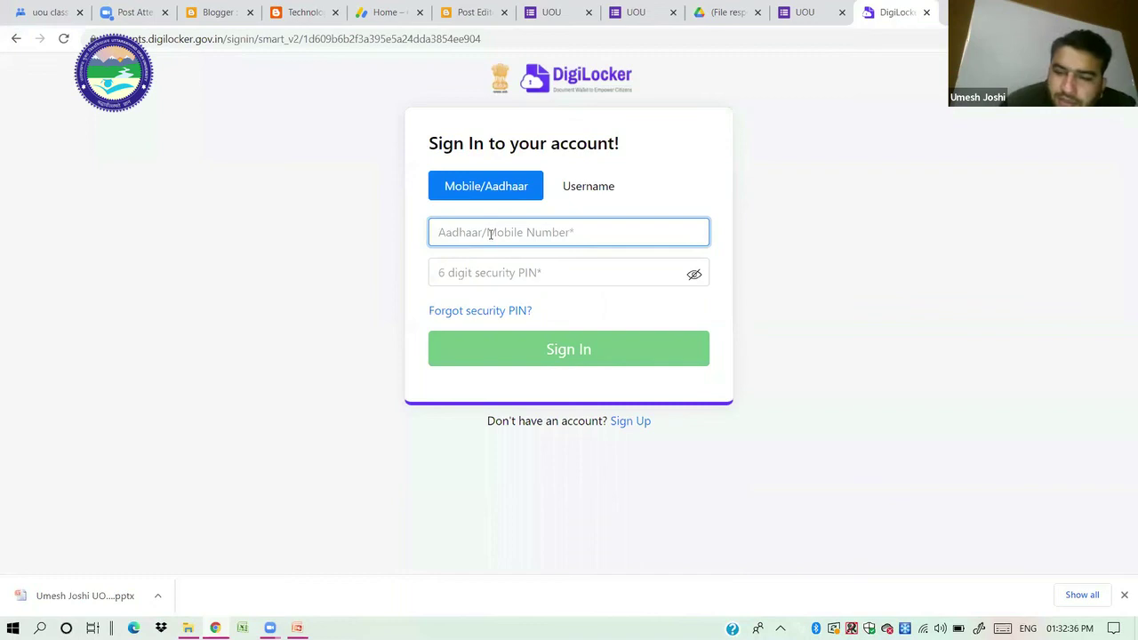
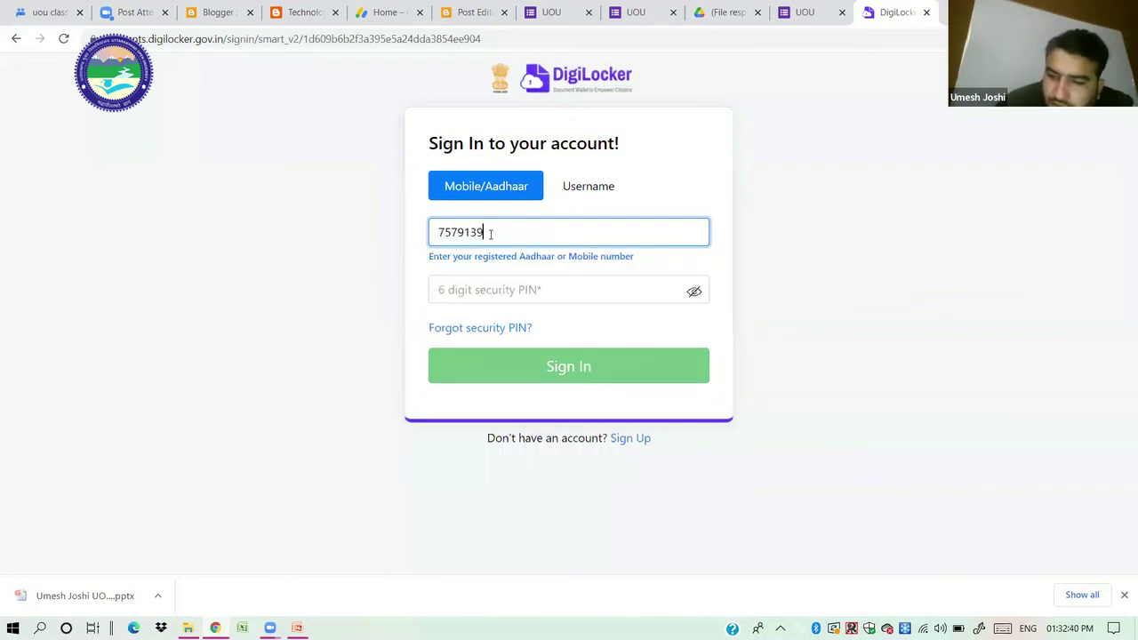
left_click(482, 287)
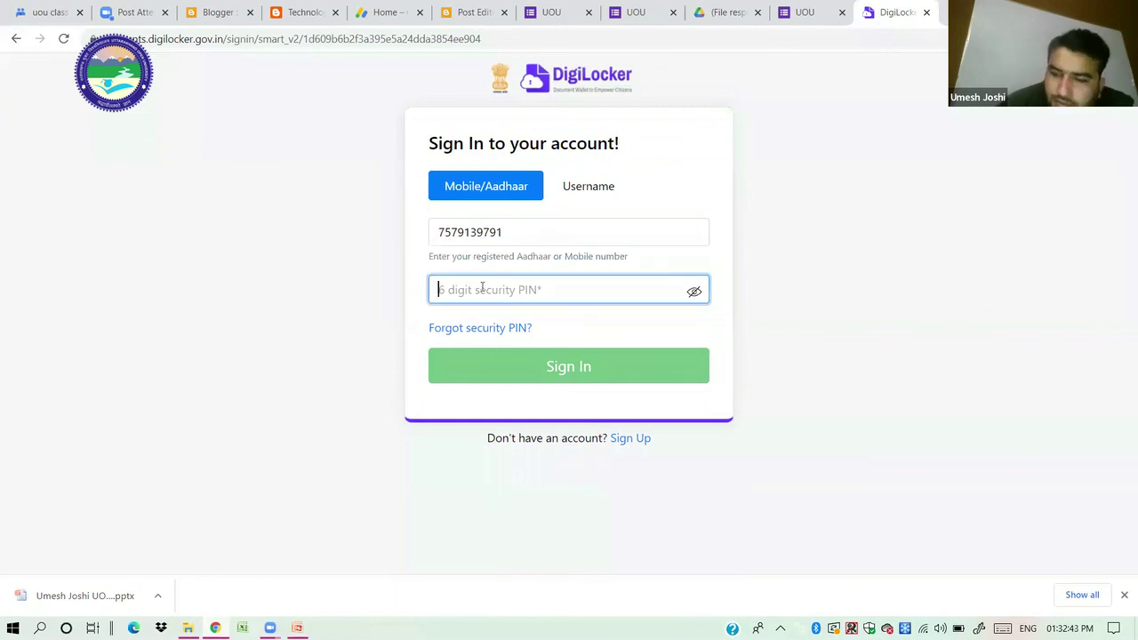
type("••••••")
left_click(533, 366)
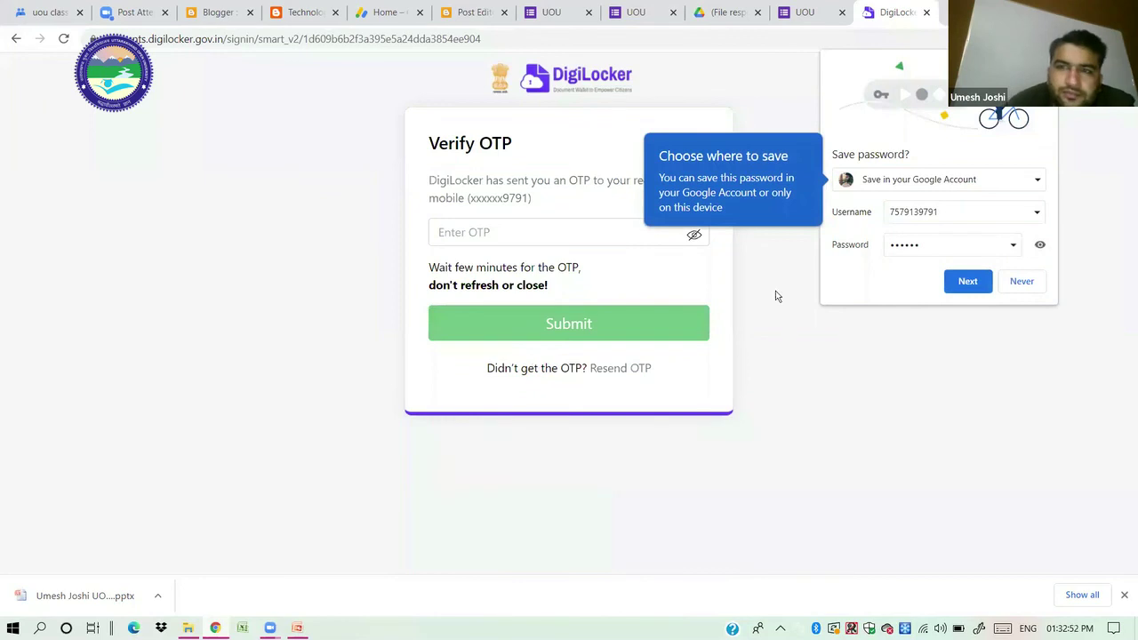
Step: Decline Chrome's password saving, then enter and submit the sign-in OTP sent to the phone
left_click(1023, 282)
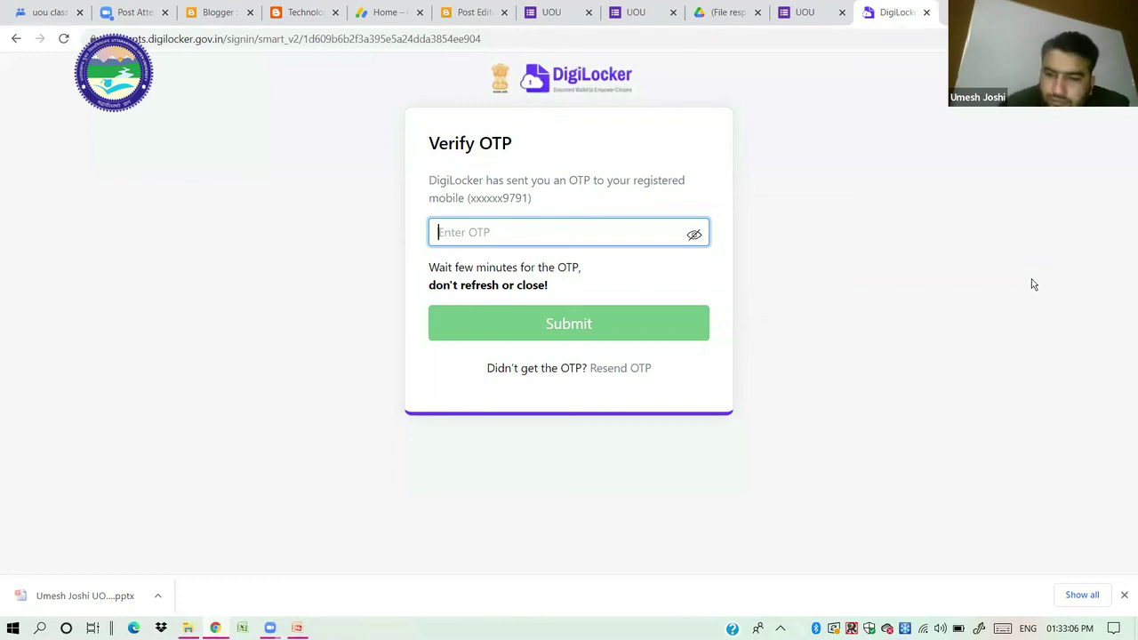
type("•••")
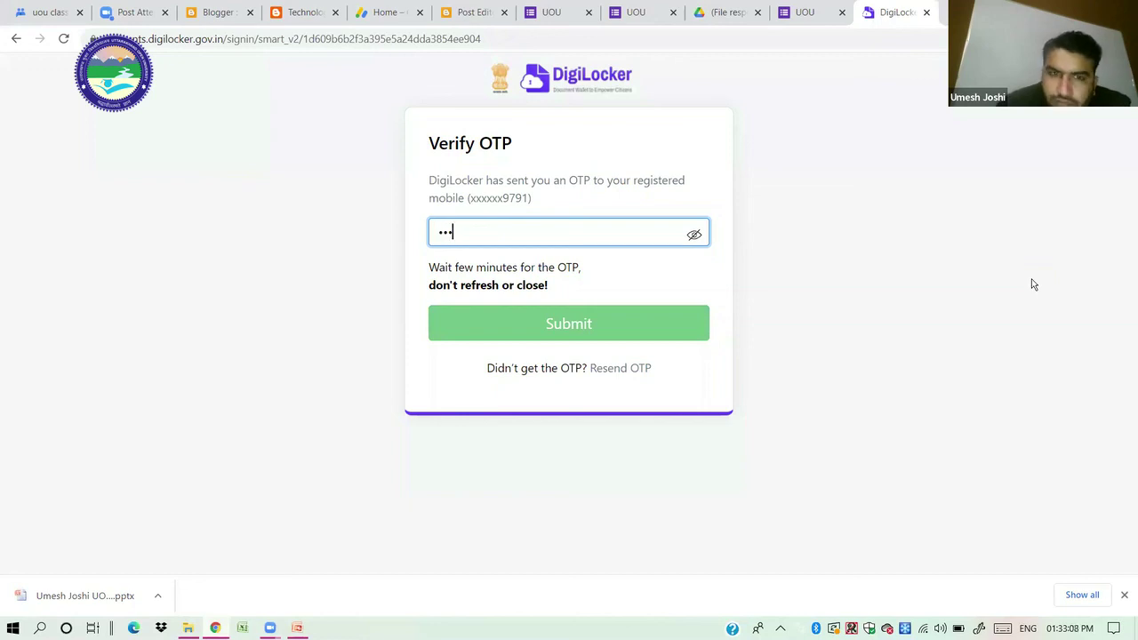
type("•••")
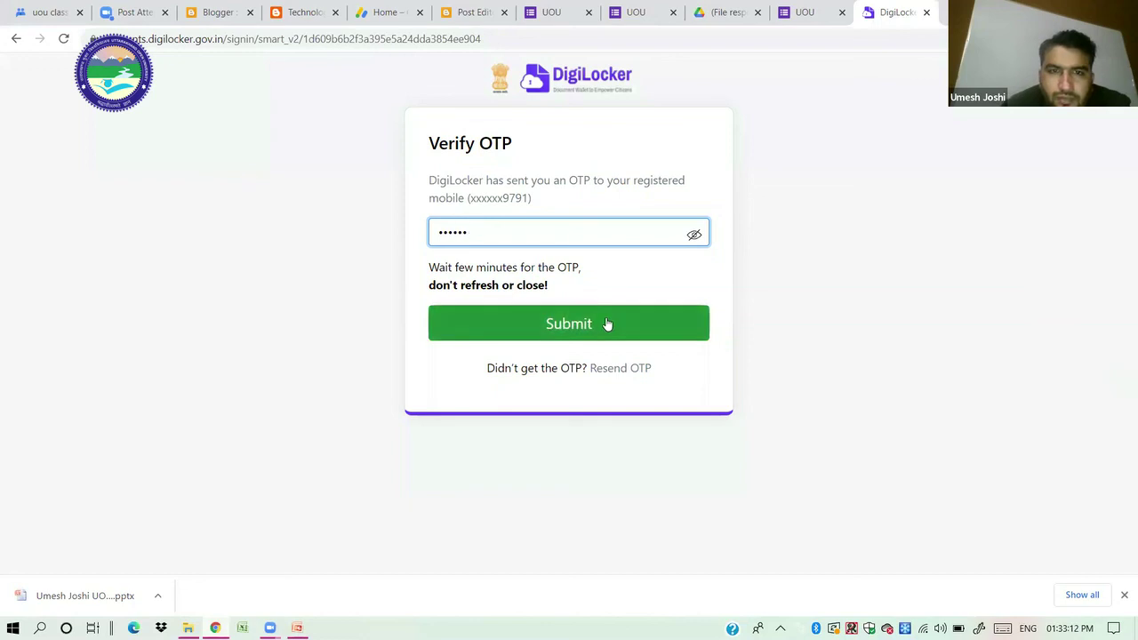
left_click(598, 323)
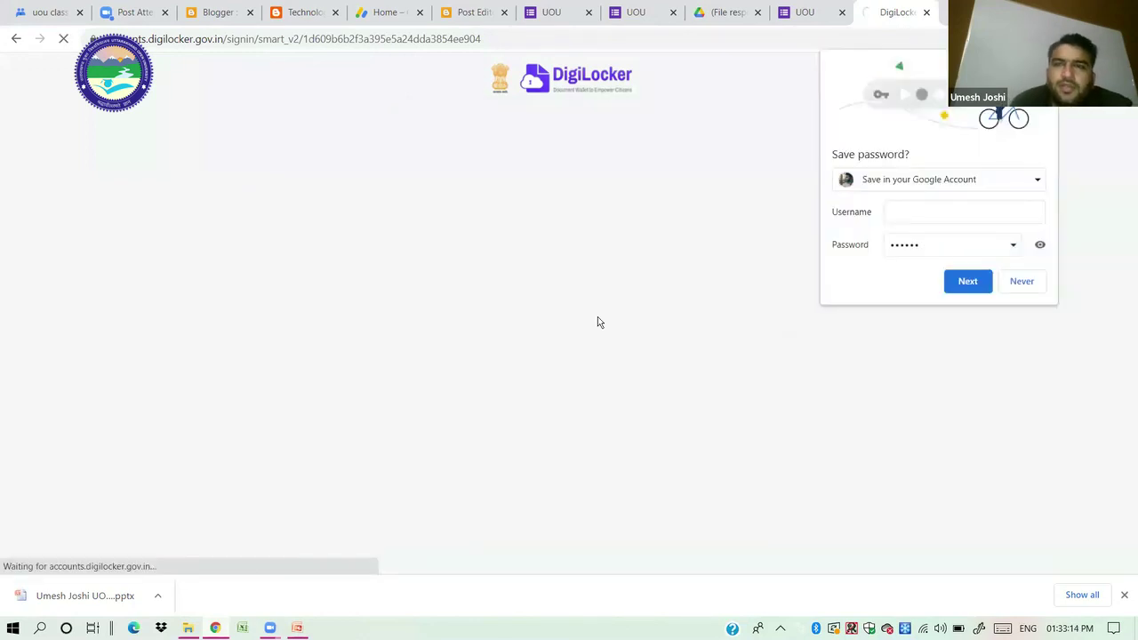
Step: Decline saving the password again and scroll the home page to the Aadhaar Card suggestions and New in DigiLocker list
left_click(1025, 282)
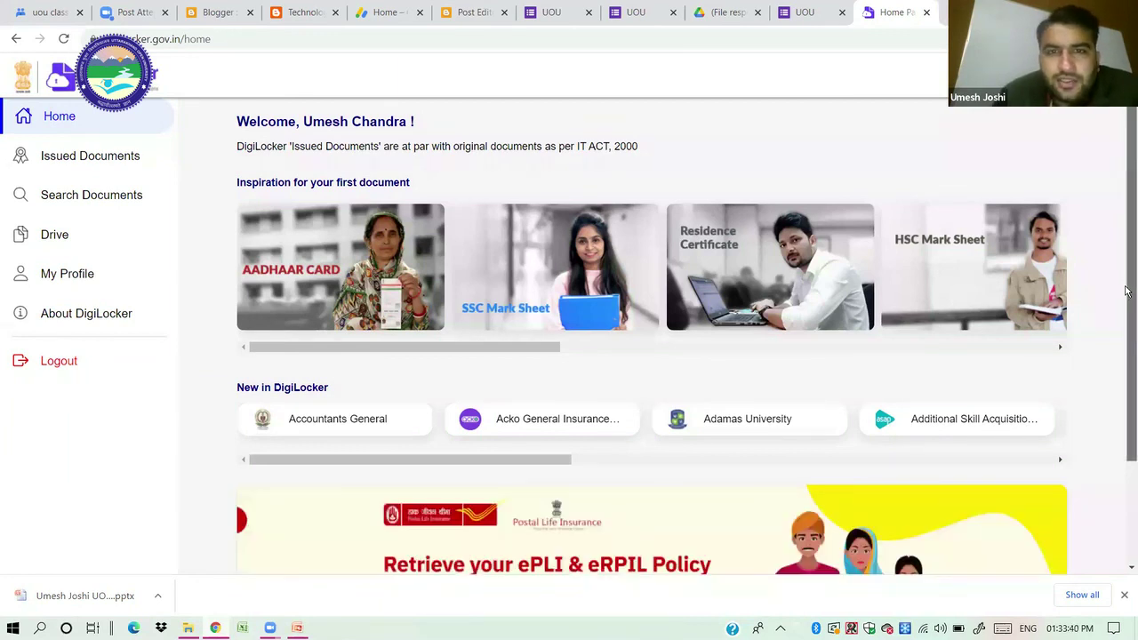
left_click_drag(1126, 264, 1126, 292)
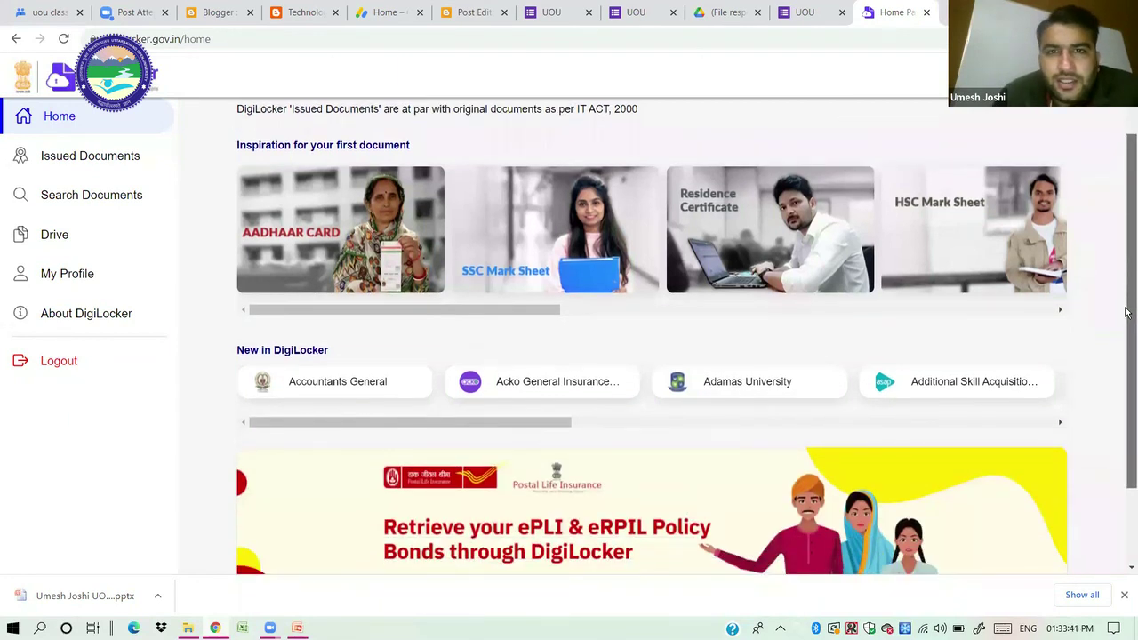
scroll(893, 514, "down", 1)
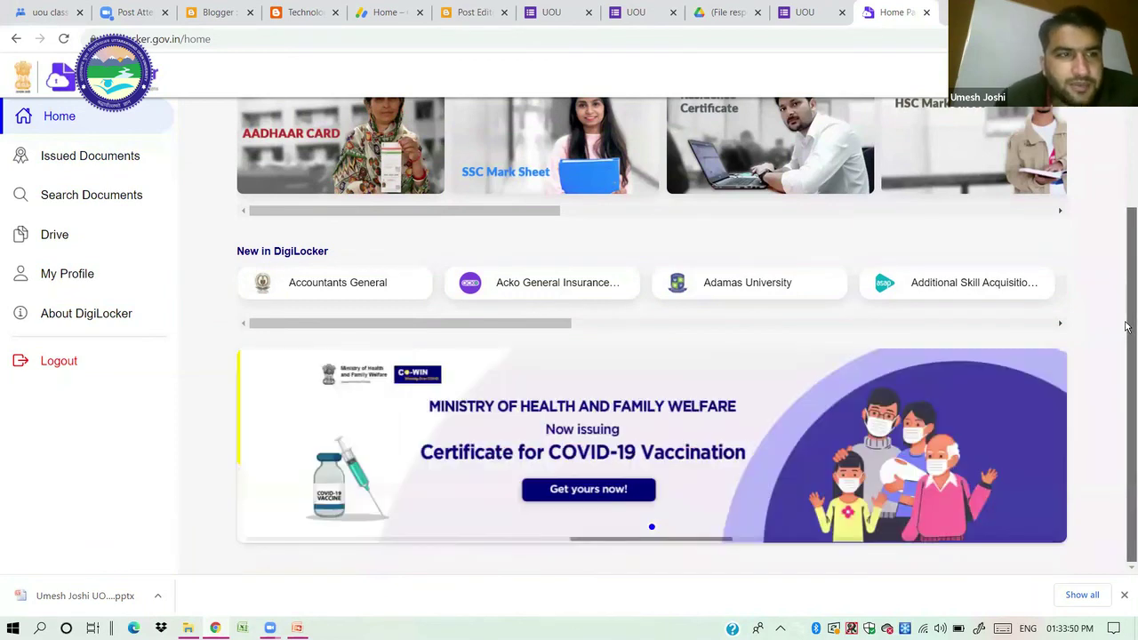
Step: Check Issued Documents in both layouts, then open Uttarakhand's document list under Search Documents' State Government section
left_click(60, 166)
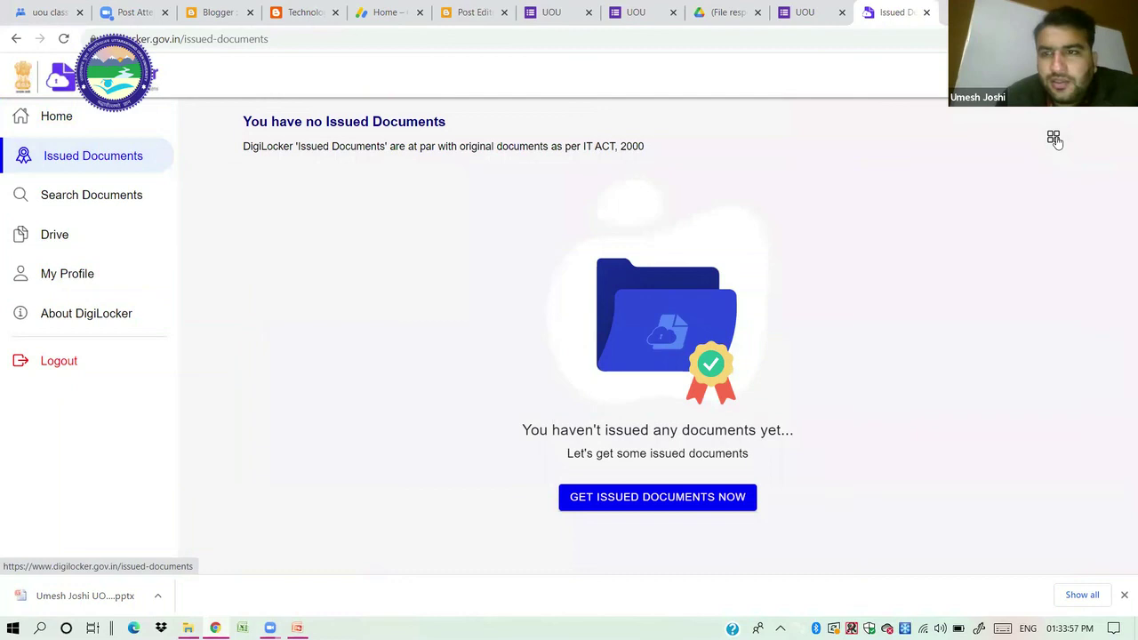
left_click(1054, 138)
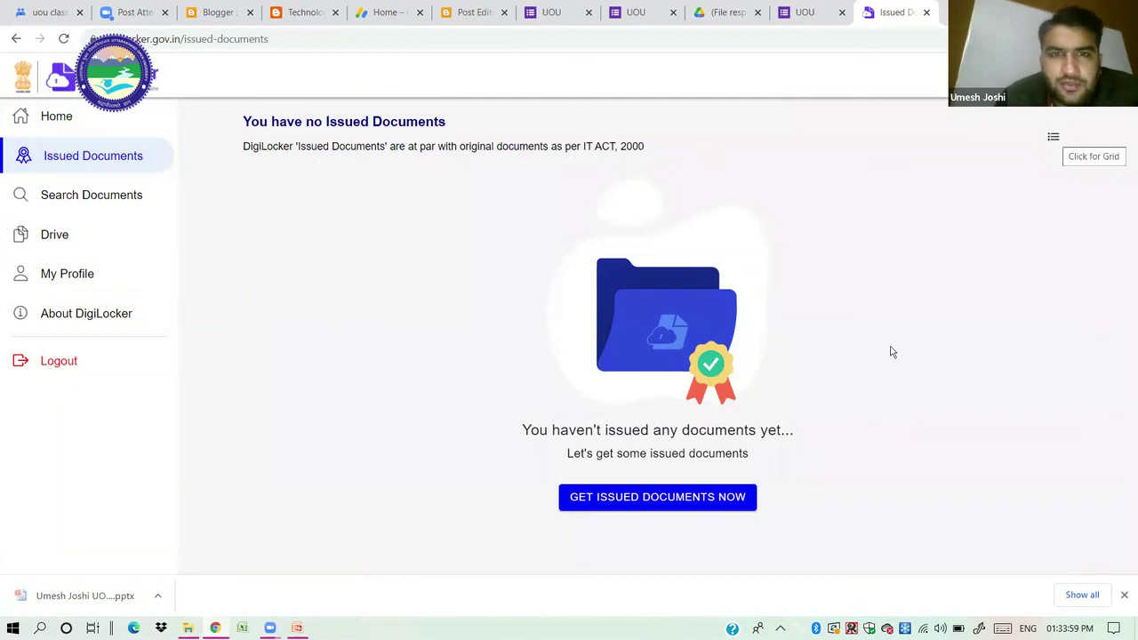
left_click(70, 205)
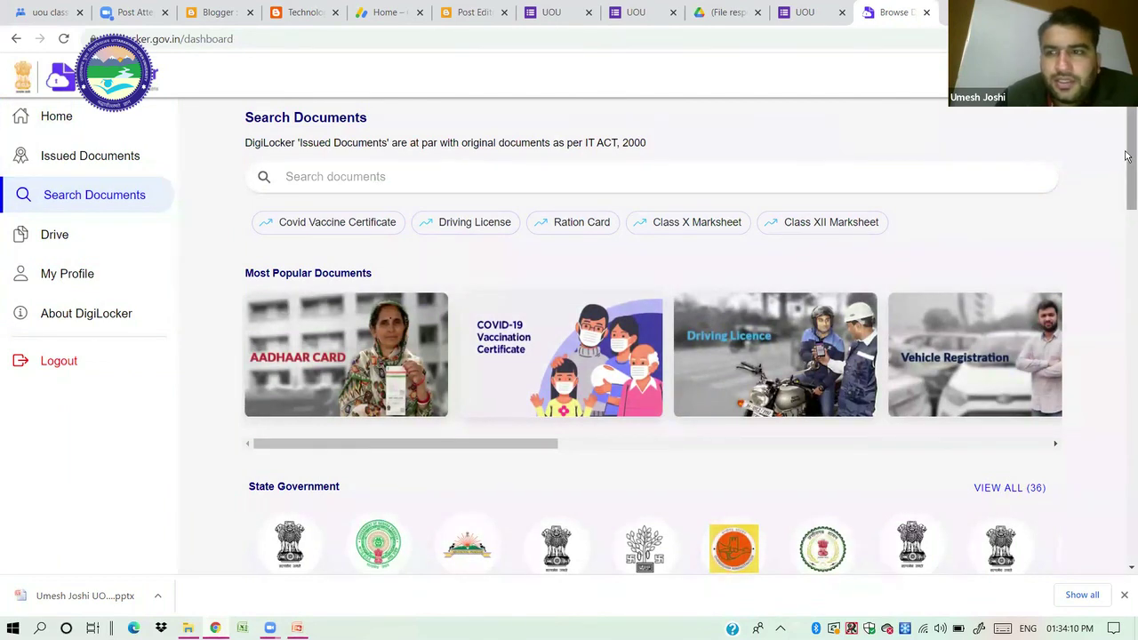
scroll(1126, 229, "down", 1)
scroll(1126, 229, "down", 4)
scroll(1126, 229, "up", 1)
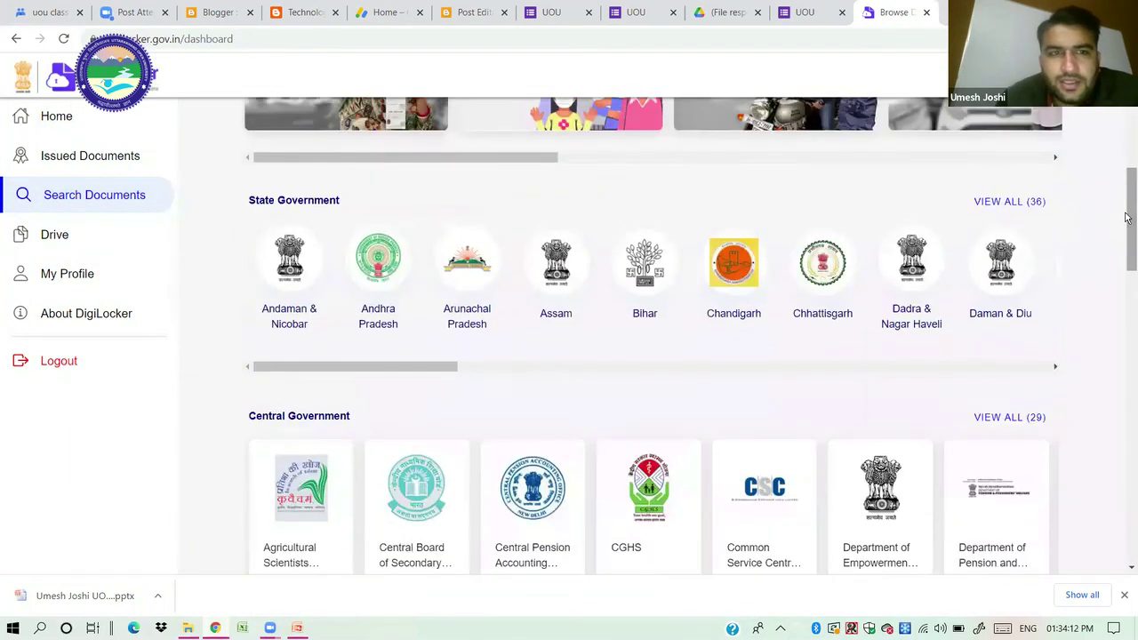
left_click_drag(366, 360, 960, 418)
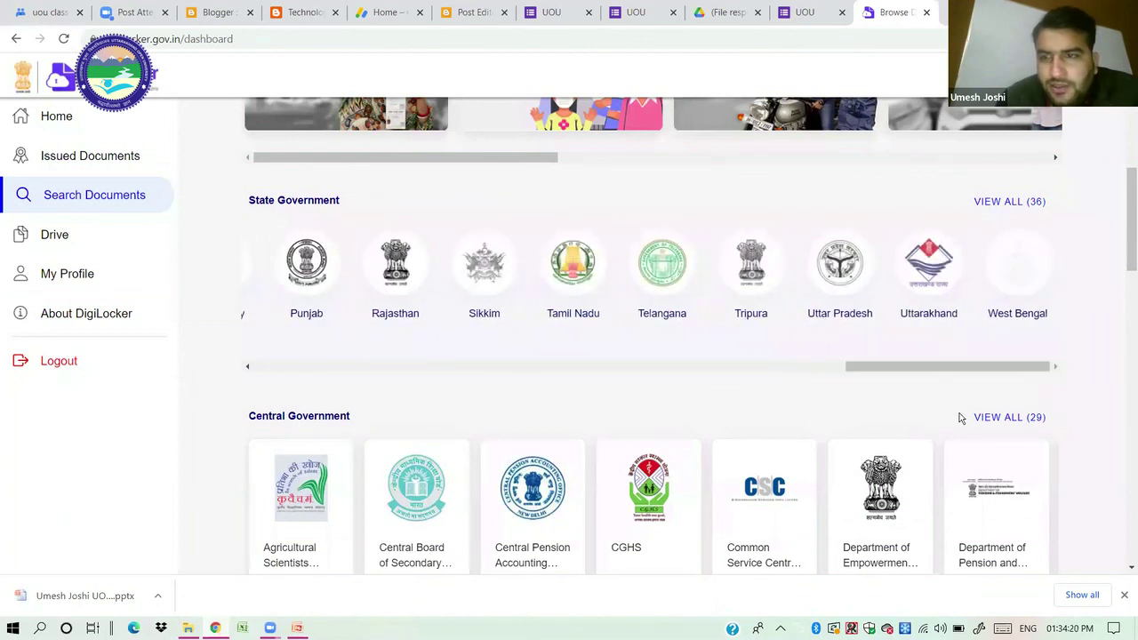
left_click(929, 277)
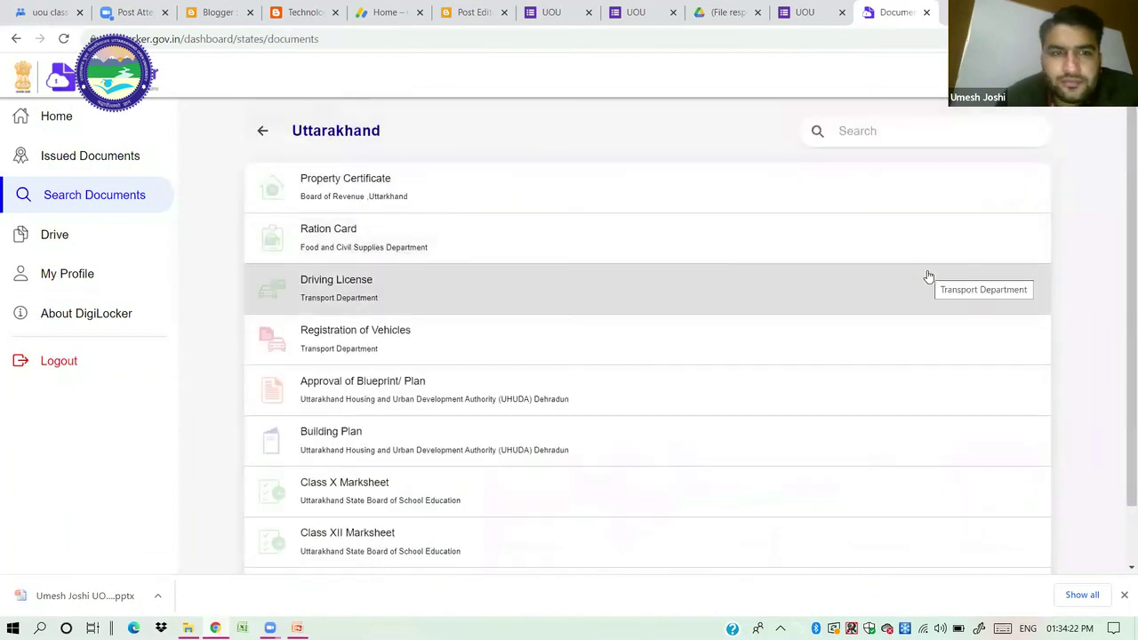